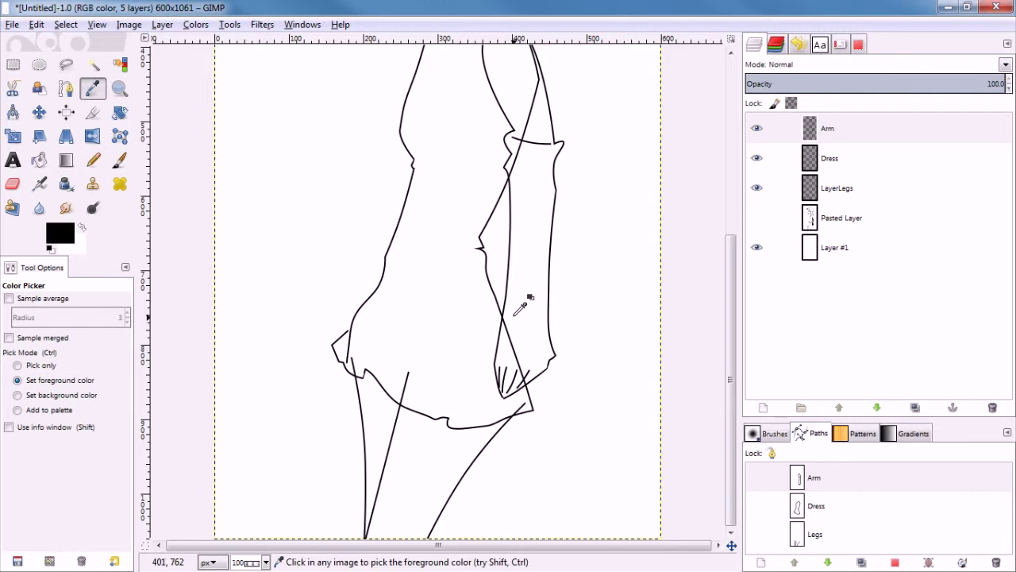
Step: Zoom out and turn the Pasted Layer sketch back on beneath the lineart
{"action": "key", "text": "minus"}
{"action": "key", "text": "minus"}
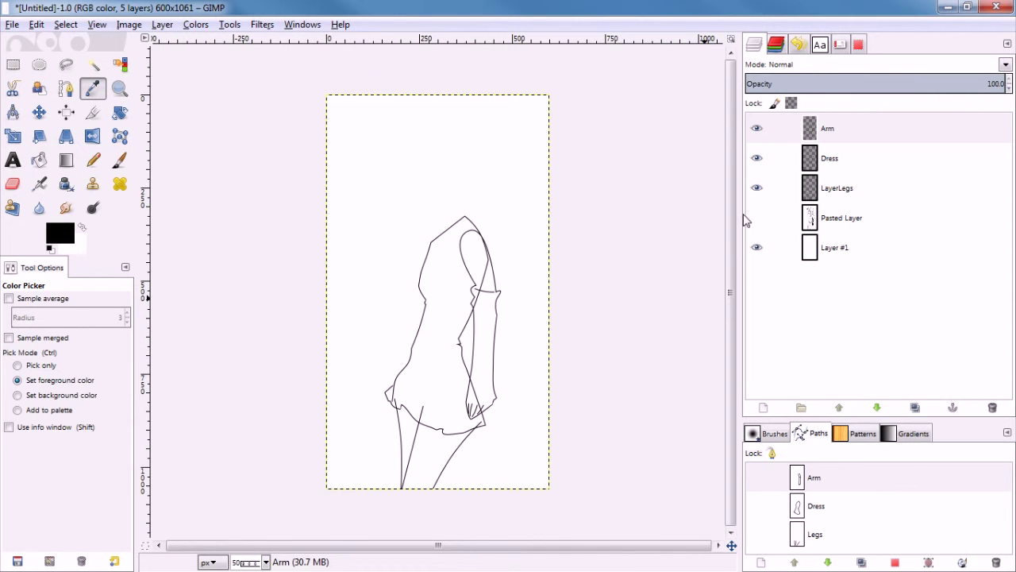
{"action": "left_click", "coordinate": [757, 218]}
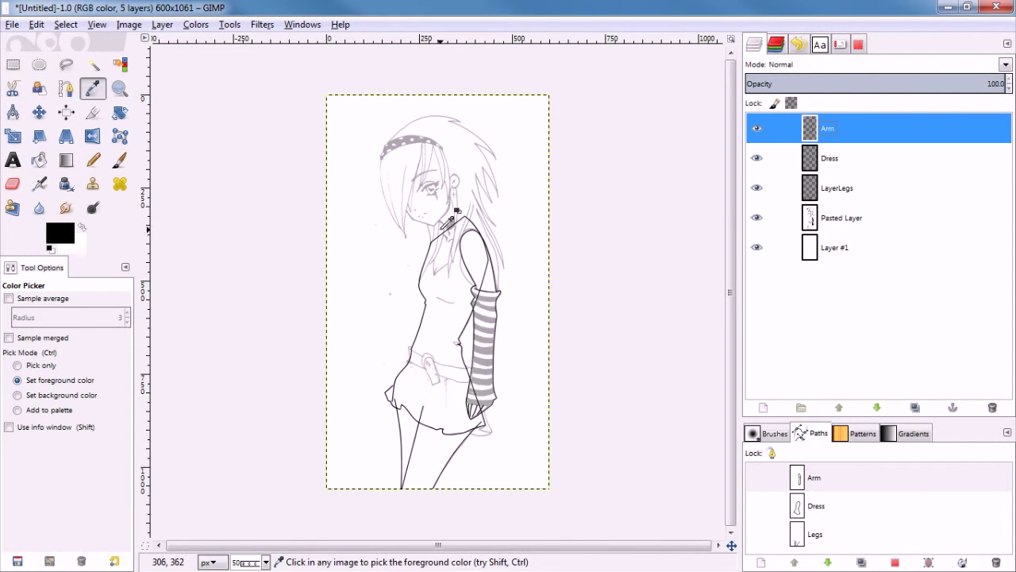
{"action": "scroll", "coordinate": [446, 224], "scroll_direction": "up", "scroll_amount": 3}
{"action": "scroll", "coordinate": [667, 223], "scroll_direction": "up", "scroll_amount": 2}
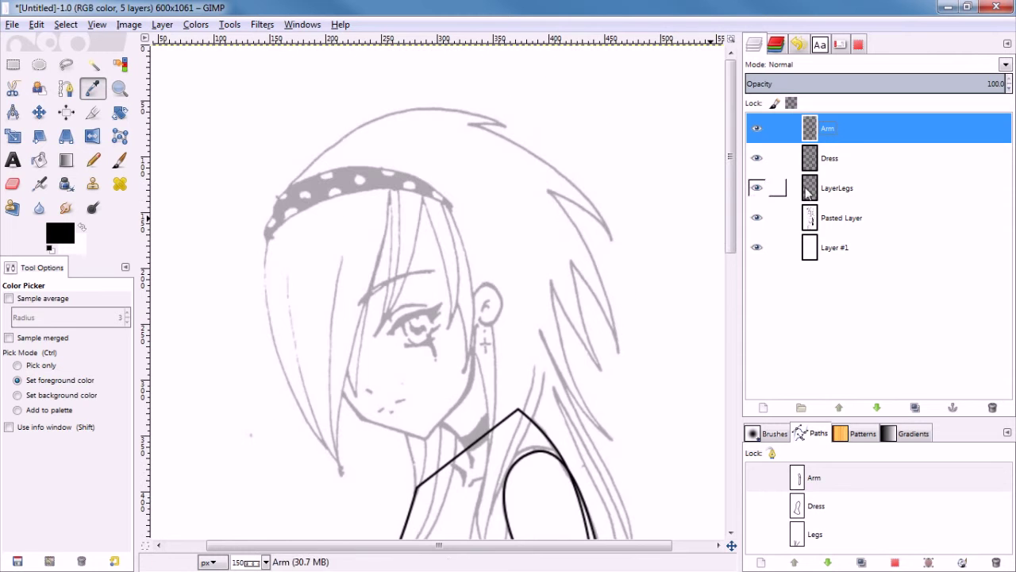
{"action": "right_click", "coordinate": [857, 132]}
{"action": "key", "text": "Escape"}
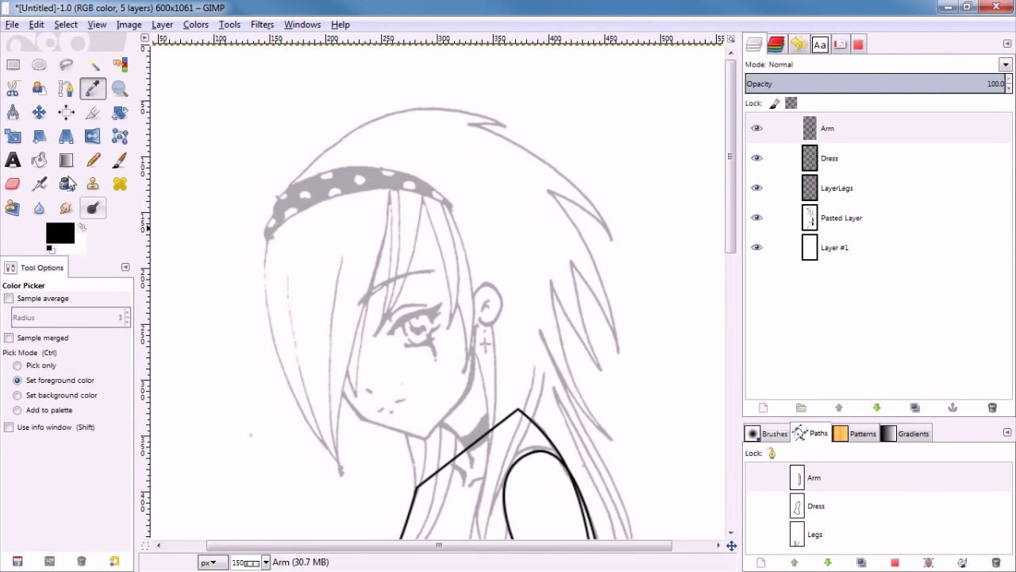
Step: Select the Paths tool with the view zoomed to 150% on the head
{"action": "left_click", "coordinate": [66, 89]}
{"action": "scroll", "coordinate": [371, 270], "scroll_direction": "down", "scroll_amount": 1}
{"action": "scroll", "coordinate": [366, 270], "scroll_direction": "up", "scroll_amount": 1}
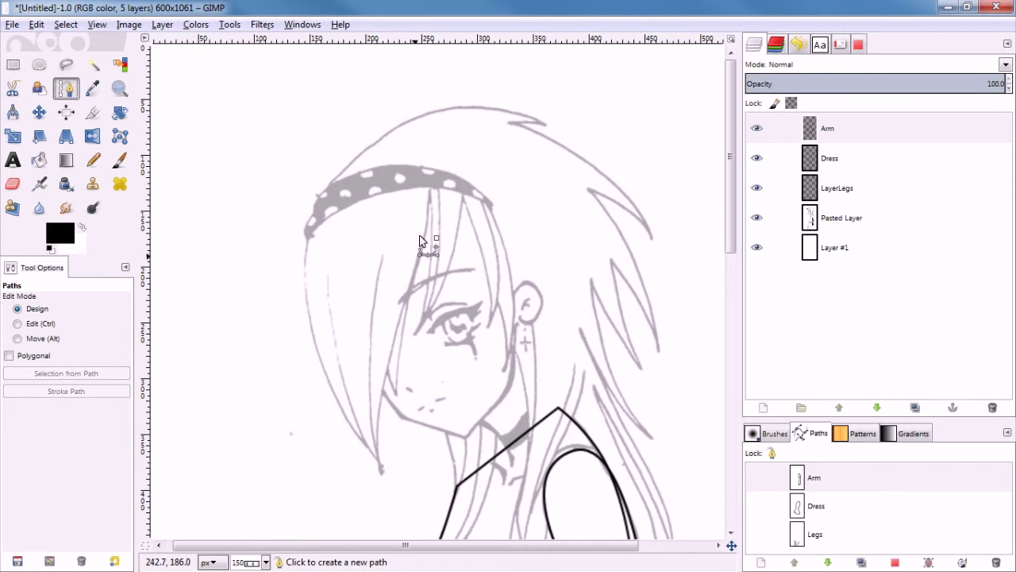
Step: Start a new path at the headband with anchors at the hair tip and top right, curving its segments
{"action": "left_click", "coordinate": [428, 191]}
{"action": "left_click", "coordinate": [379, 466]}
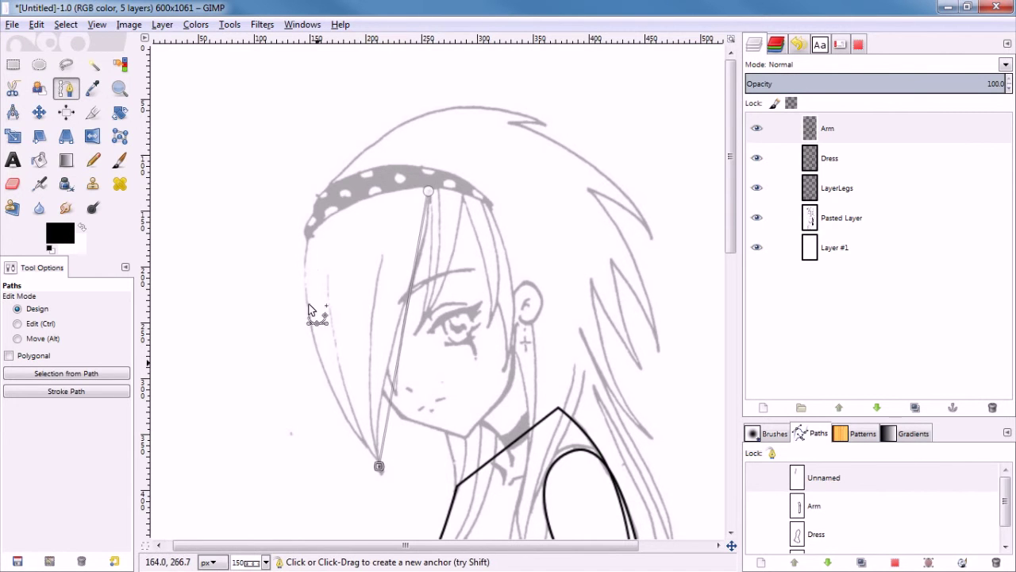
{"action": "left_click", "coordinate": [539, 119]}
{"action": "left_click_drag", "start_coordinate": [478, 265], "coordinate": [356, 199]}
{"action": "left_click_drag", "start_coordinate": [317, 256], "coordinate": [260, 305]}
{"action": "left_click_drag", "start_coordinate": [361, 163], "coordinate": [328, 187]}
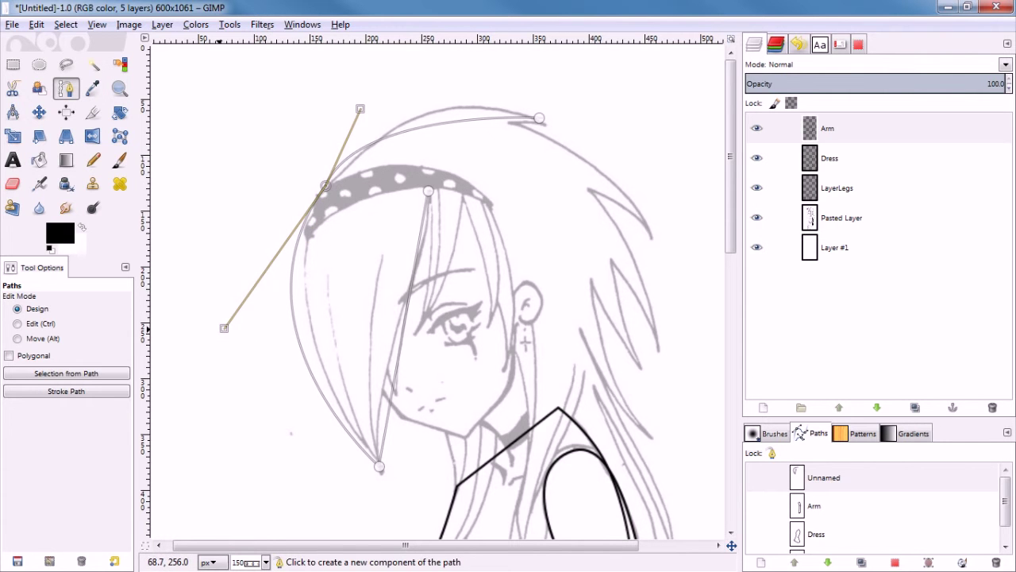
{"action": "key", "text": "z"}
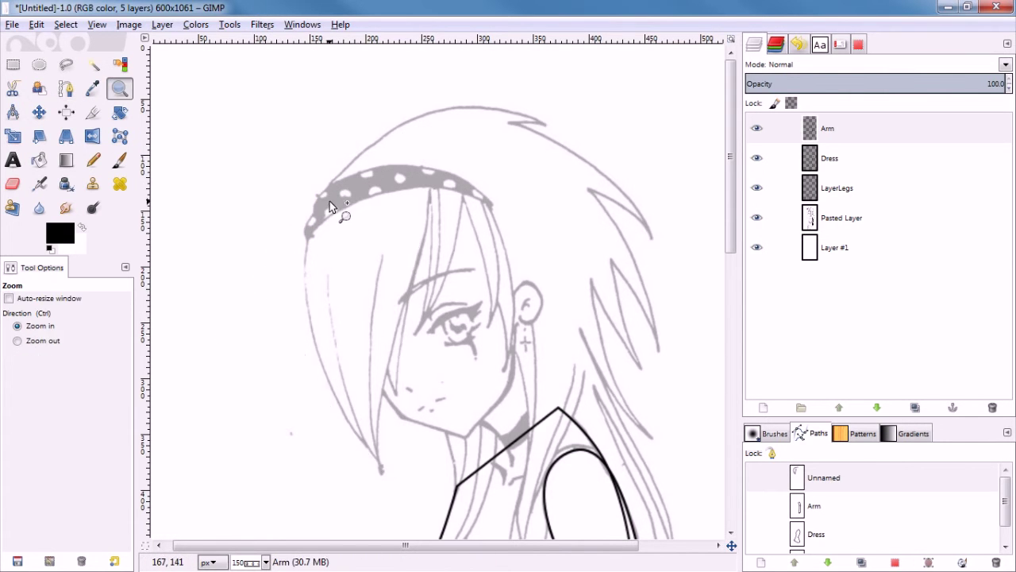
Step: Make the path visible, delete a stray anchor and round the curve over the head
{"action": "left_click", "coordinate": [757, 478]}
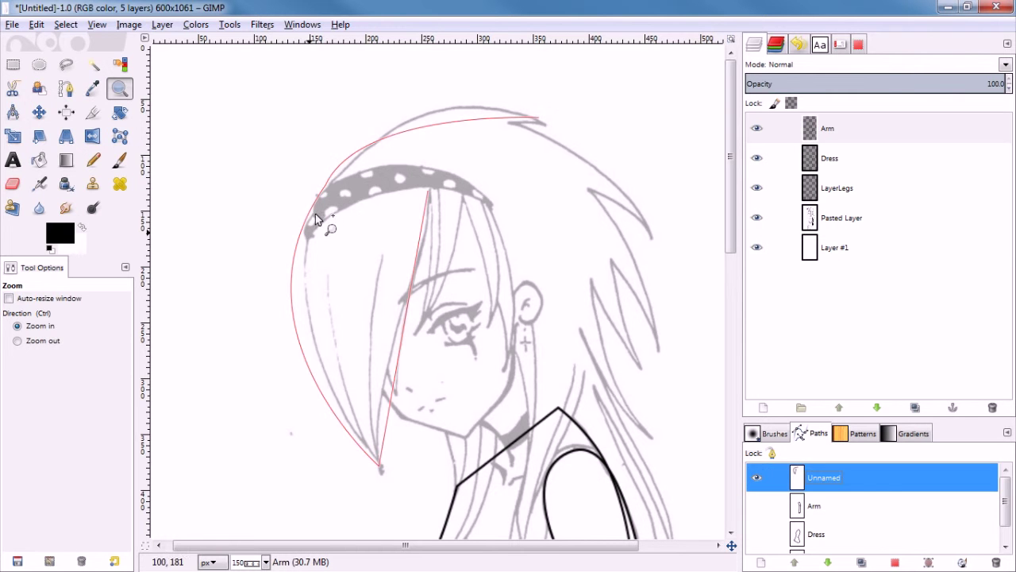
{"action": "right_click", "coordinate": [918, 484]}
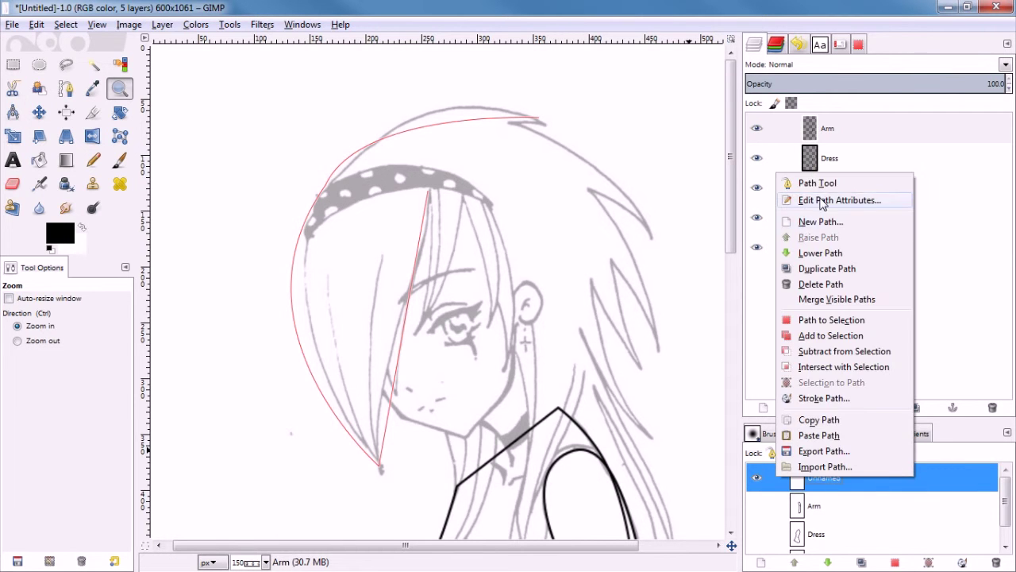
{"action": "left_click", "coordinate": [818, 182]}
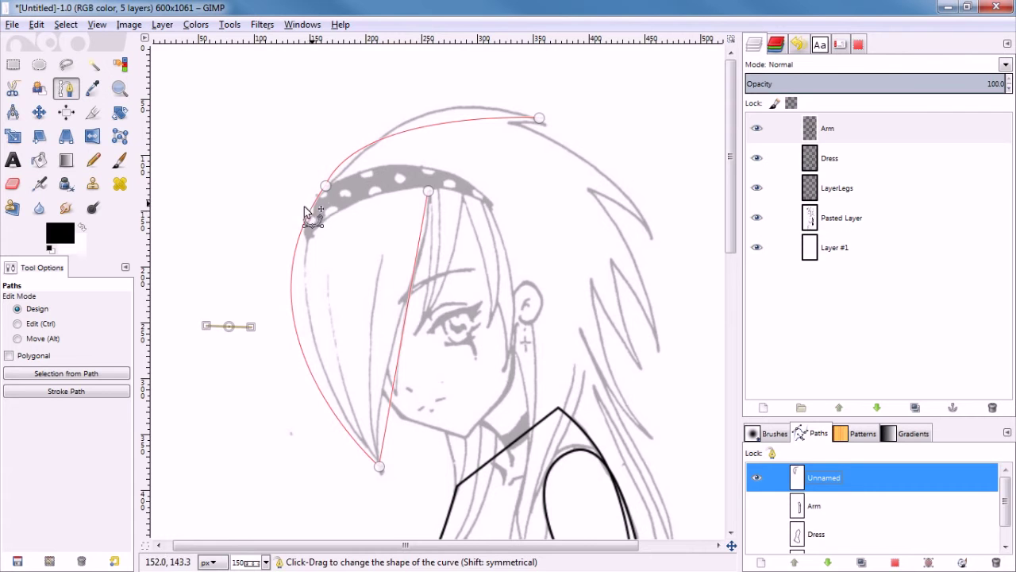
{"action": "left_click", "coordinate": [229, 326], "text": "ctrl+shift"}
{"action": "left_click_drag", "start_coordinate": [326, 187], "coordinate": [256, 328]}
{"action": "left_click", "coordinate": [363, 110]}
{"action": "key", "text": "ctrl+z"}
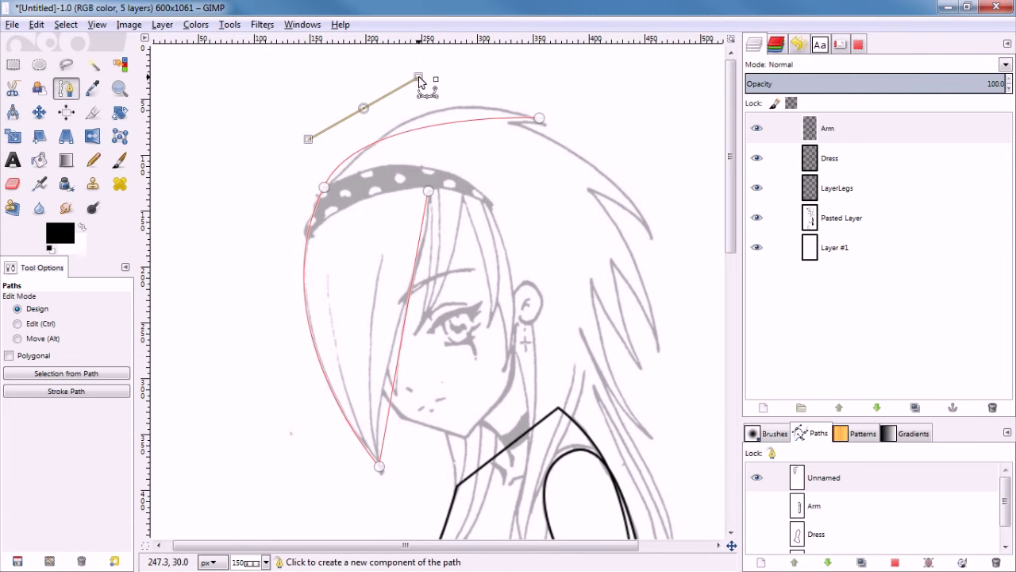
{"action": "left_click_drag", "start_coordinate": [355, 109], "coordinate": [449, 69]}
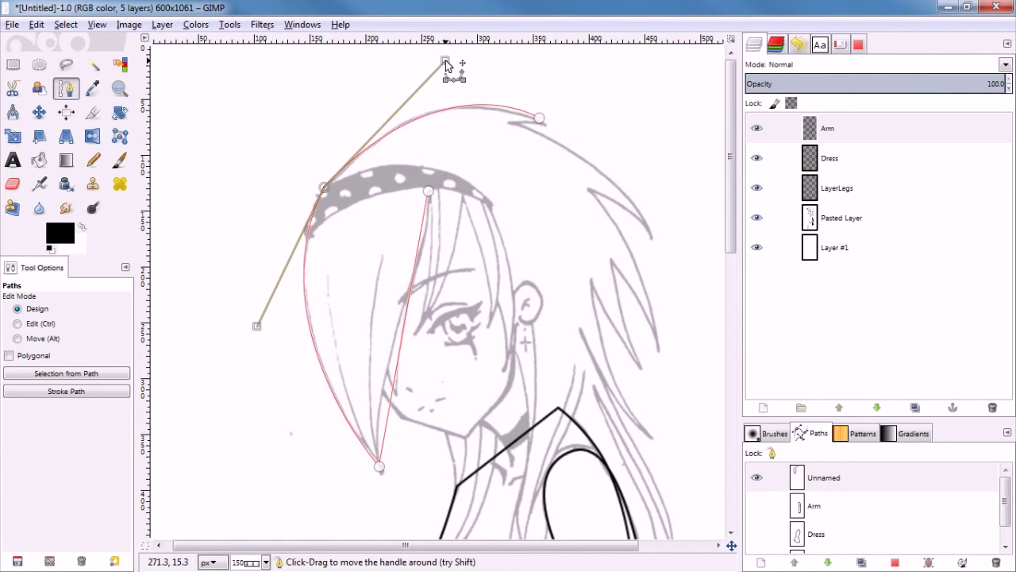
Step: Extend the path from the top anchor to the right hair spike's tip, curving along the spike
{"action": "left_click", "coordinate": [538, 118]}
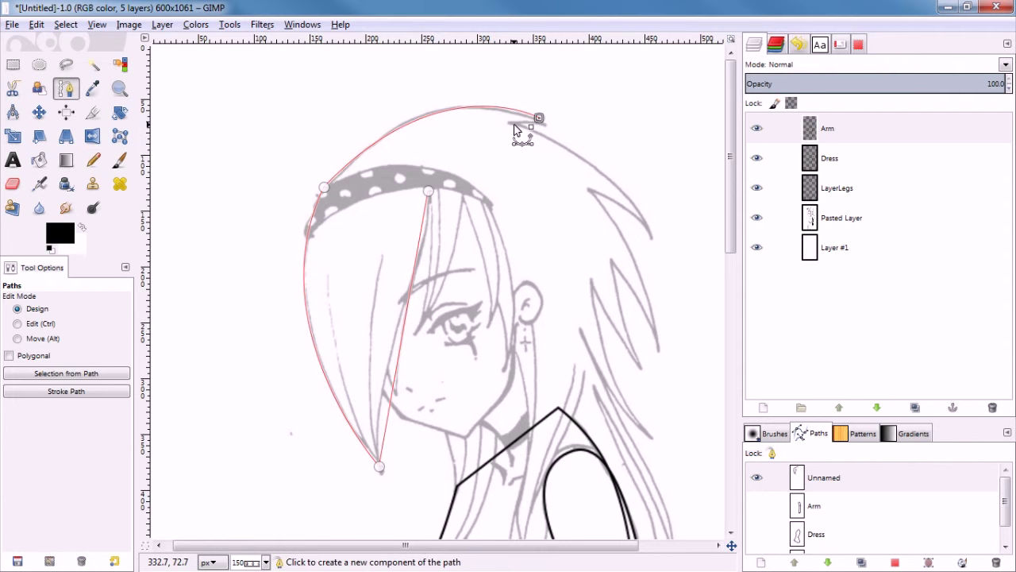
{"action": "left_click_drag", "start_coordinate": [528, 128], "coordinate": [516, 126]}
{"action": "left_click", "coordinate": [648, 234]}
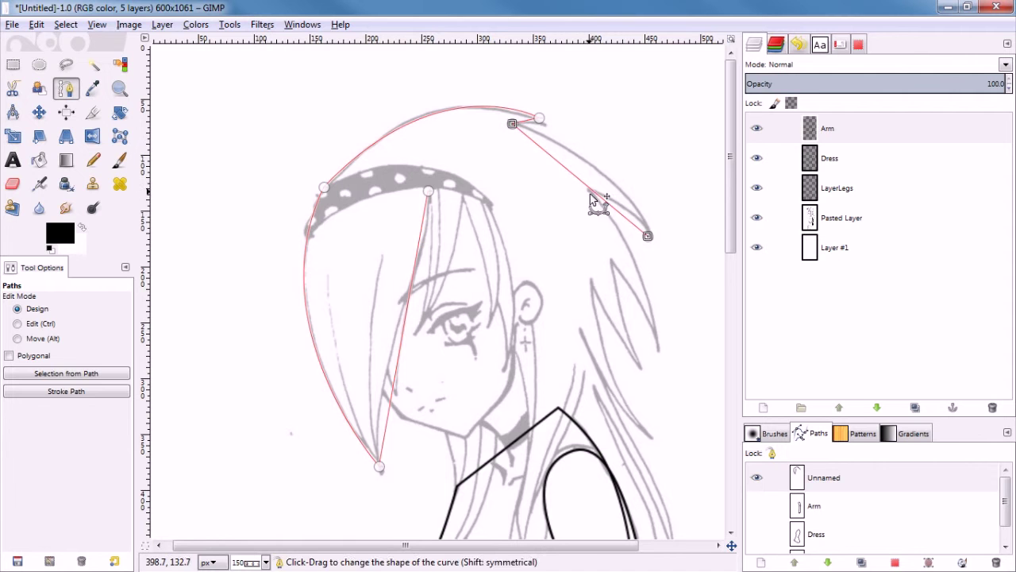
{"action": "left_click_drag", "start_coordinate": [608, 196], "coordinate": [615, 180]}
{"action": "left_click", "coordinate": [648, 238]}
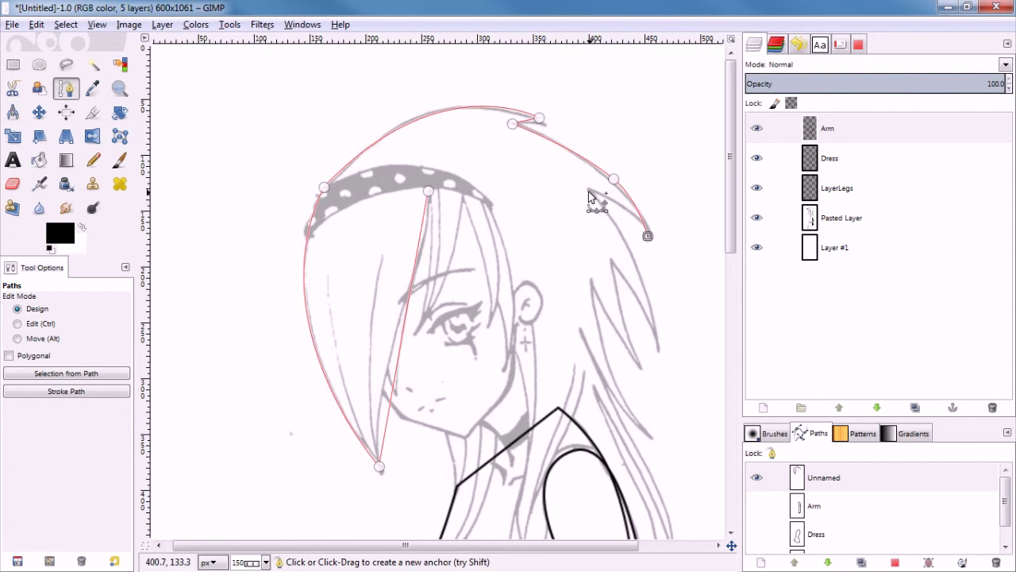
Step: Add anchors tracing the strands down the right side of the hair
{"action": "left_click", "coordinate": [658, 345]}
{"action": "left_click", "coordinate": [638, 365]}
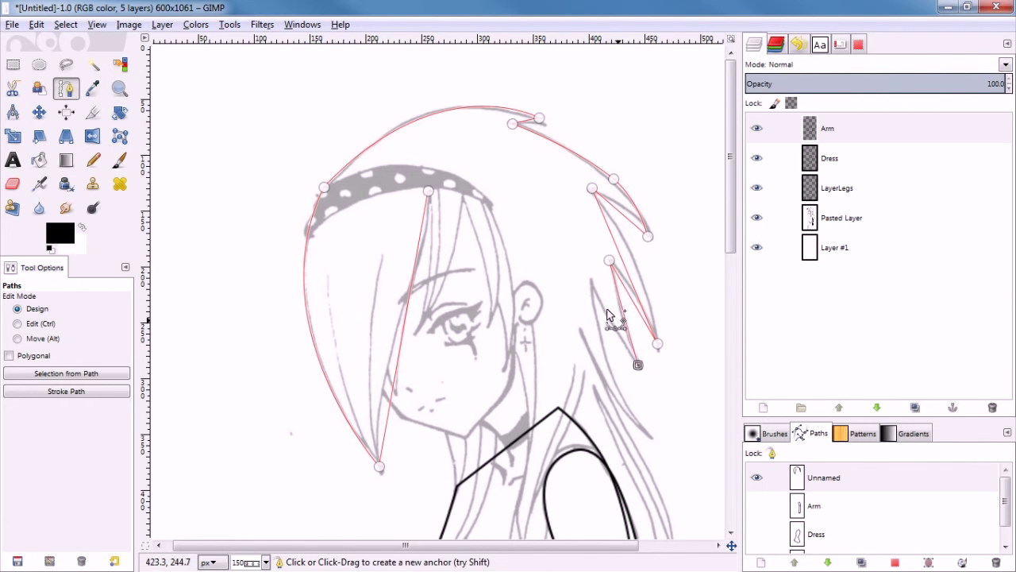
{"action": "left_click", "coordinate": [592, 279]}
{"action": "left_click", "coordinate": [646, 429]}
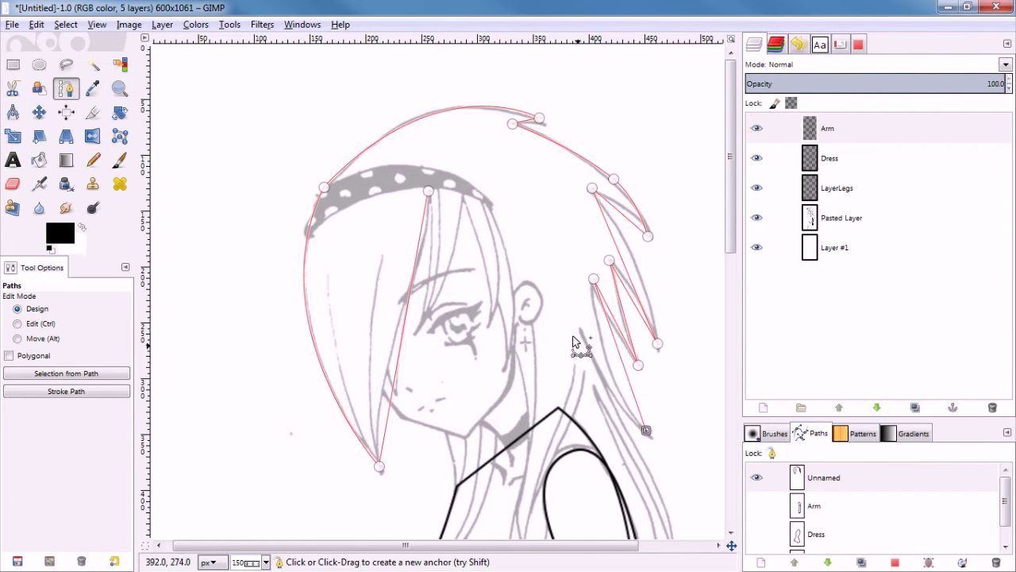
{"action": "left_click", "coordinate": [578, 331]}
{"action": "scroll", "coordinate": [556, 334], "scroll_direction": "down", "scroll_amount": 5}
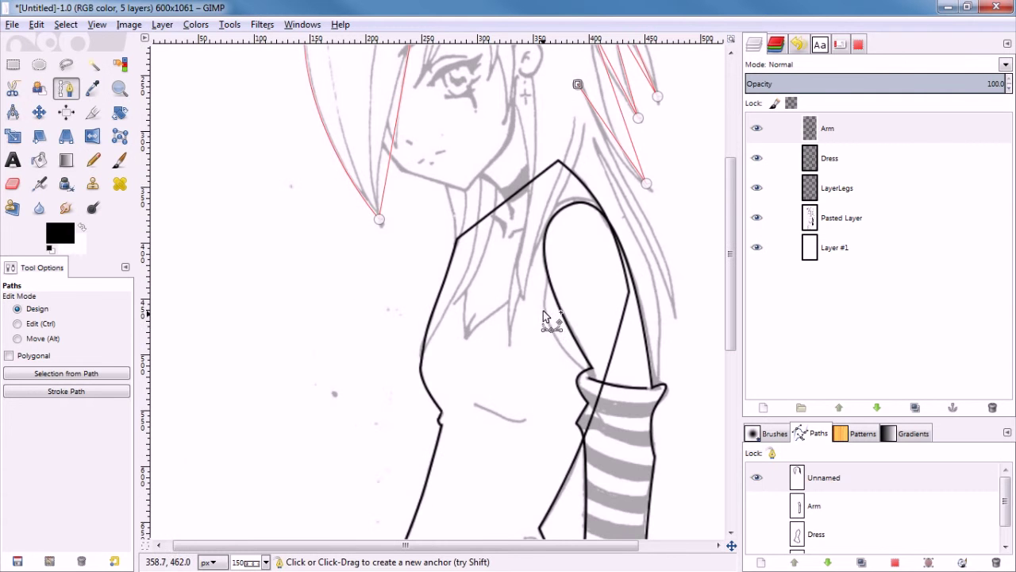
Step: Trace the inner hair strand up to the headband, including its tip over the eye
{"action": "left_click", "coordinate": [512, 106]}
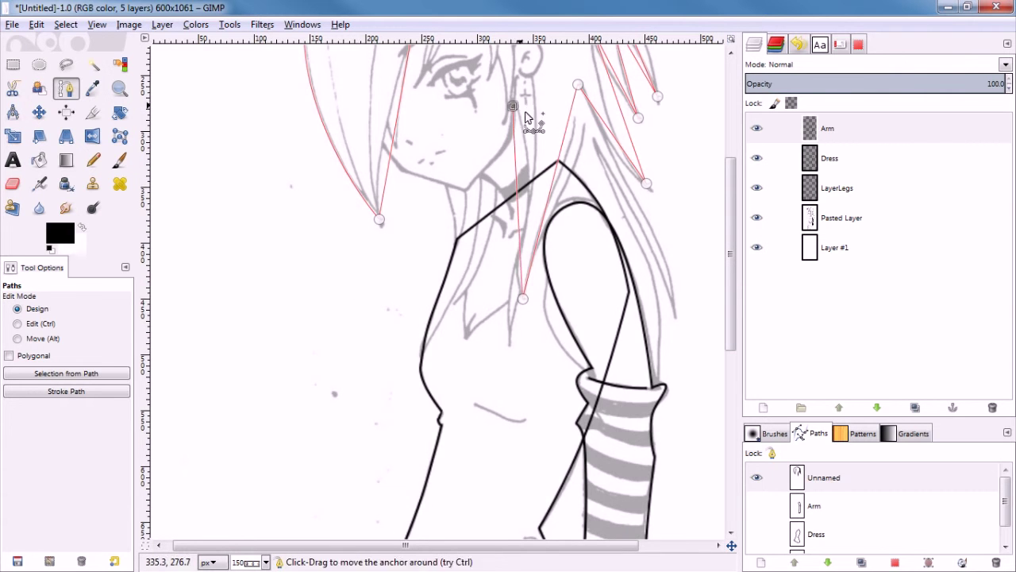
{"action": "scroll", "coordinate": [530, 197], "scroll_direction": "up", "scroll_amount": 5}
{"action": "left_click", "coordinate": [497, 306]}
{"action": "left_click", "coordinate": [464, 202]}
{"action": "left_click", "coordinate": [424, 317]}
{"action": "left_click", "coordinate": [428, 192], "text": "ctrl"}
{"action": "left_click", "coordinate": [459, 243]}
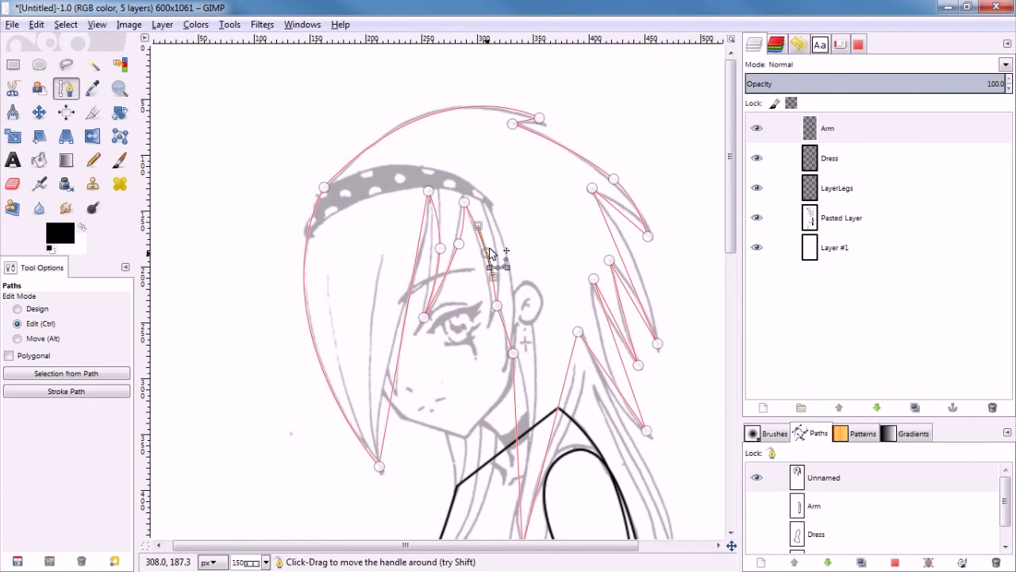
Step: Add points shaping the right hair spike and curve the long strand beside the neck
{"action": "left_click", "coordinate": [628, 210]}
{"action": "left_click", "coordinate": [632, 253]}
{"action": "left_click", "coordinate": [635, 289]}
{"action": "left_click", "coordinate": [622, 306]}
{"action": "left_click", "coordinate": [598, 333]}
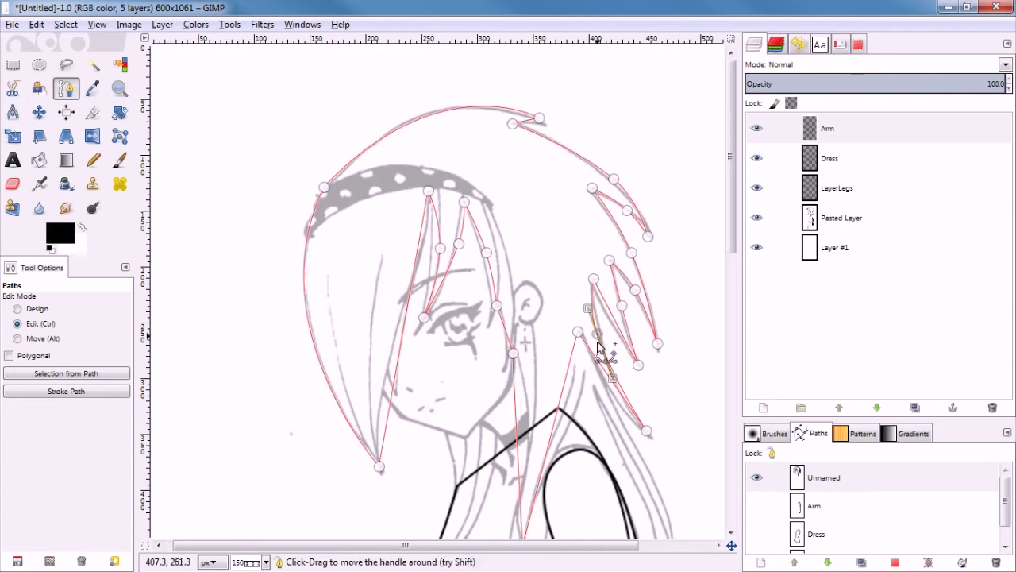
{"action": "left_click_drag", "start_coordinate": [574, 401], "coordinate": [566, 413]}
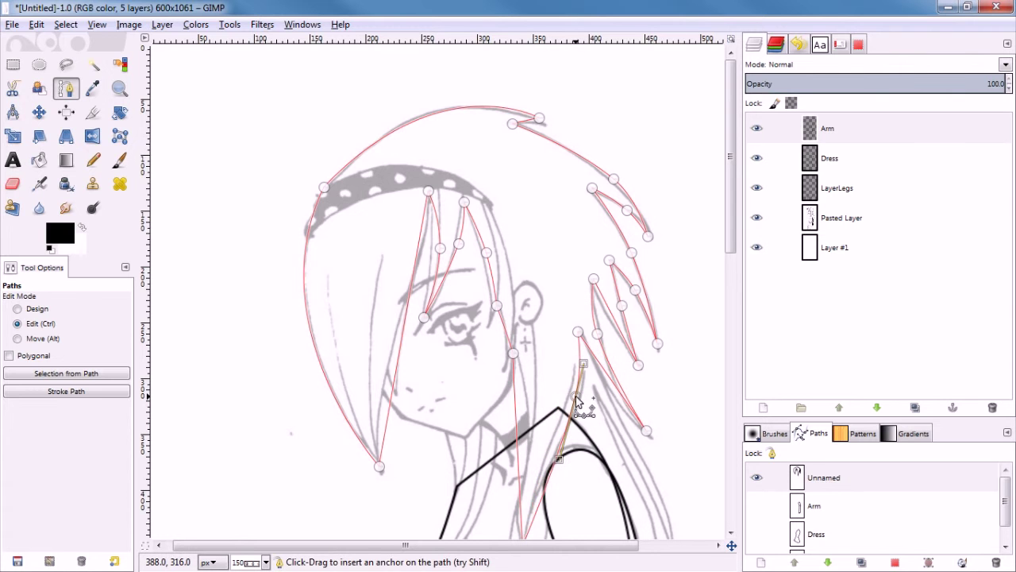
{"action": "left_click", "coordinate": [527, 413], "text": "ctrl"}
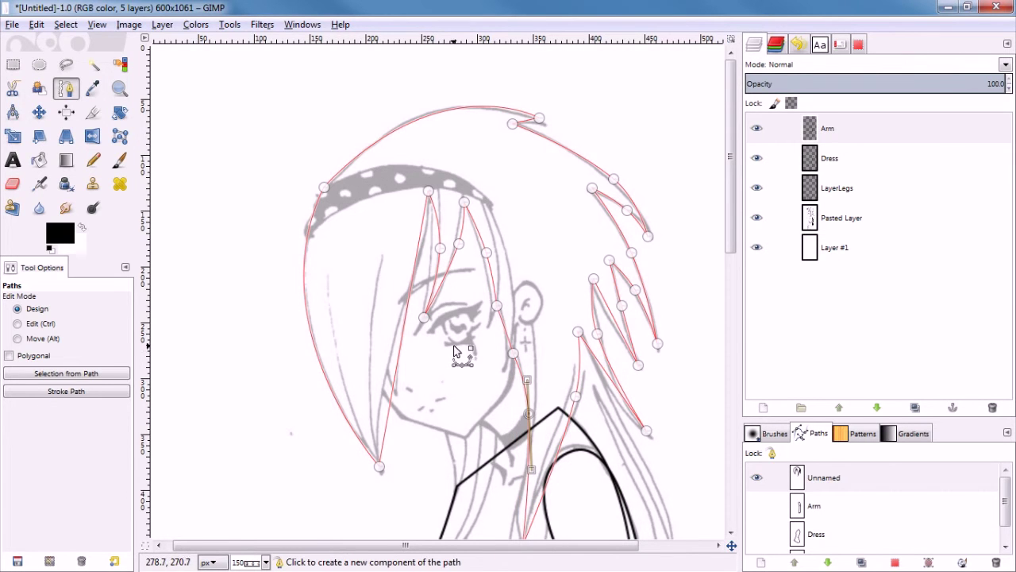
Step: Curve the left strand by the face, trace the face edge to the chin, and draw the ear
{"action": "key", "text": "ctrl"}
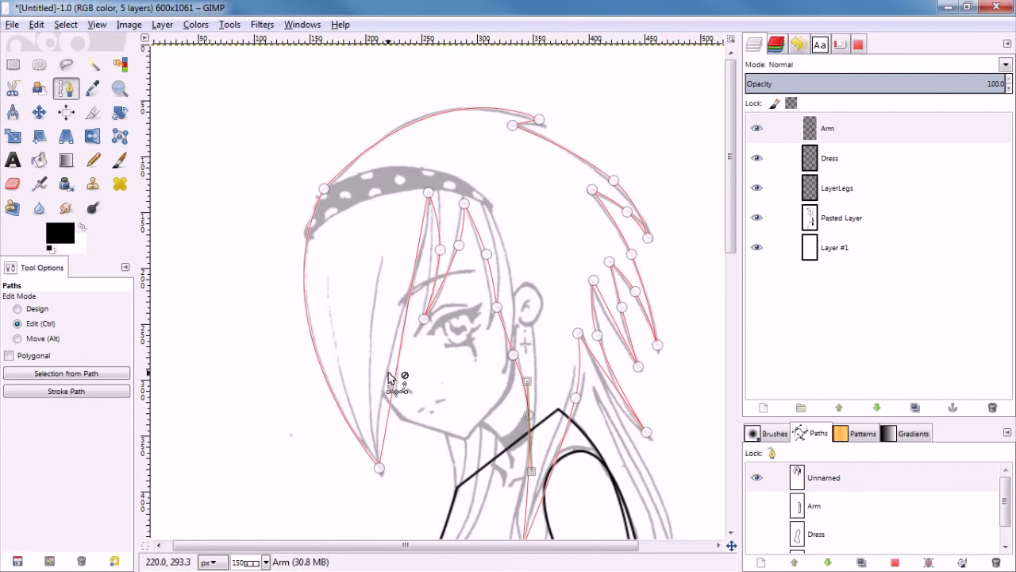
{"action": "left_click", "coordinate": [387, 375], "text": "ctrl"}
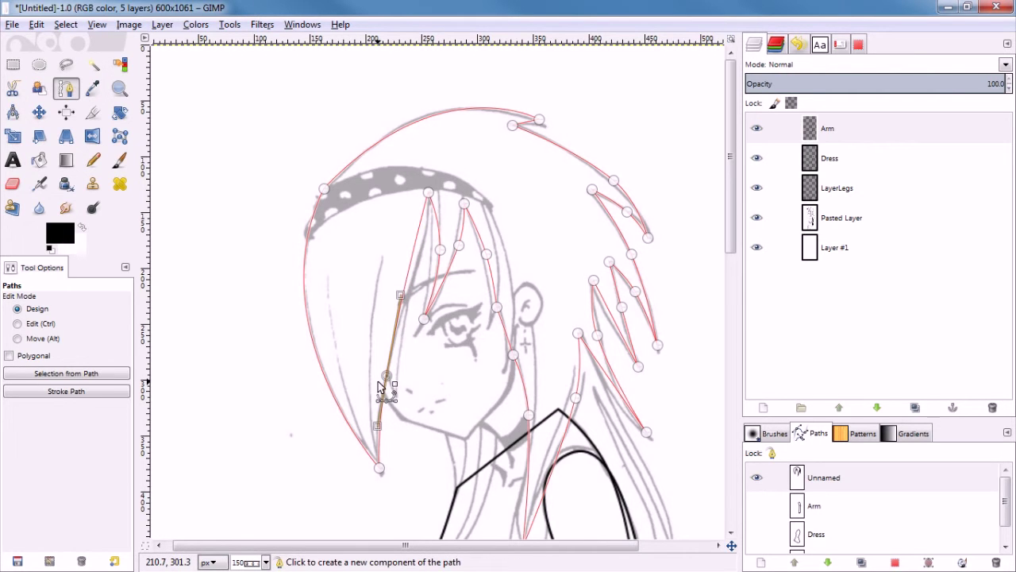
{"action": "left_click", "coordinate": [378, 381]}
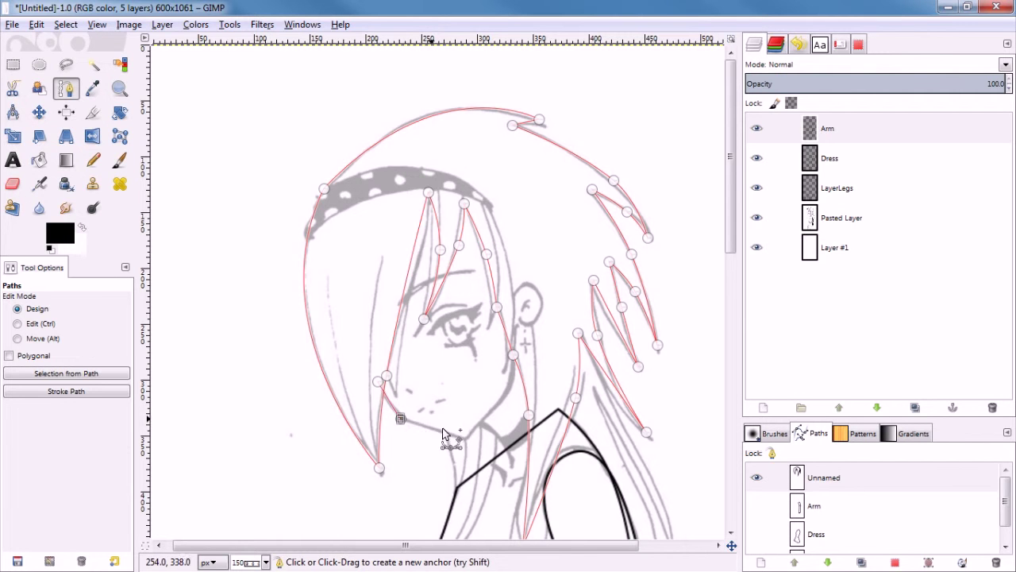
{"action": "left_click", "coordinate": [464, 438]}
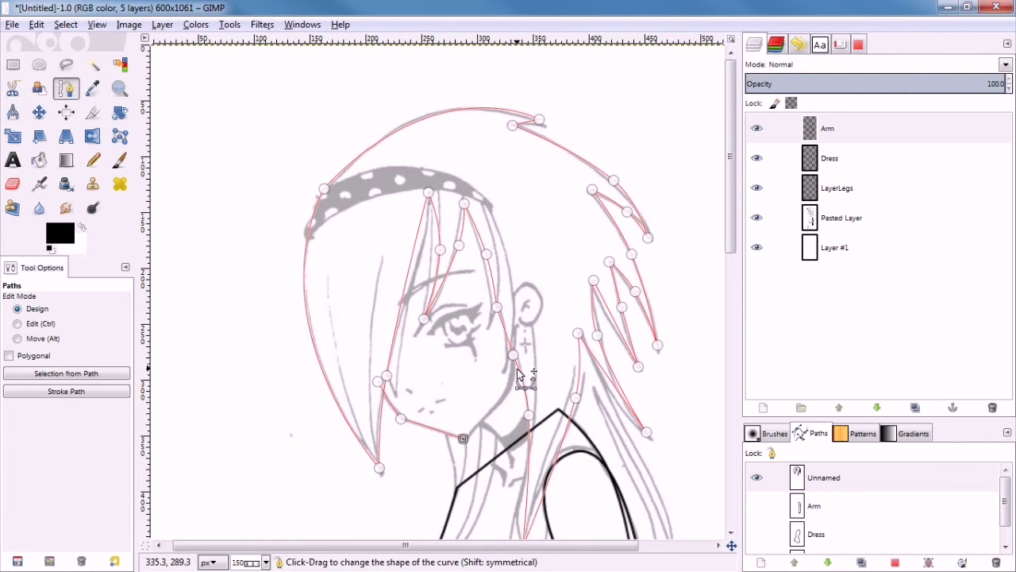
{"action": "left_click", "coordinate": [515, 324]}
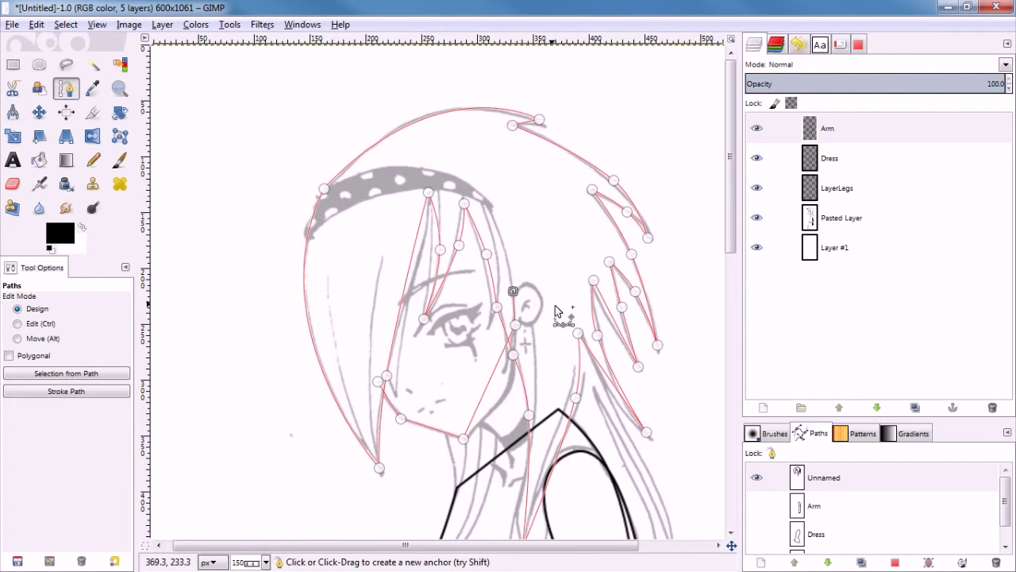
{"action": "left_click_drag", "start_coordinate": [513, 291], "coordinate": [548, 326]}
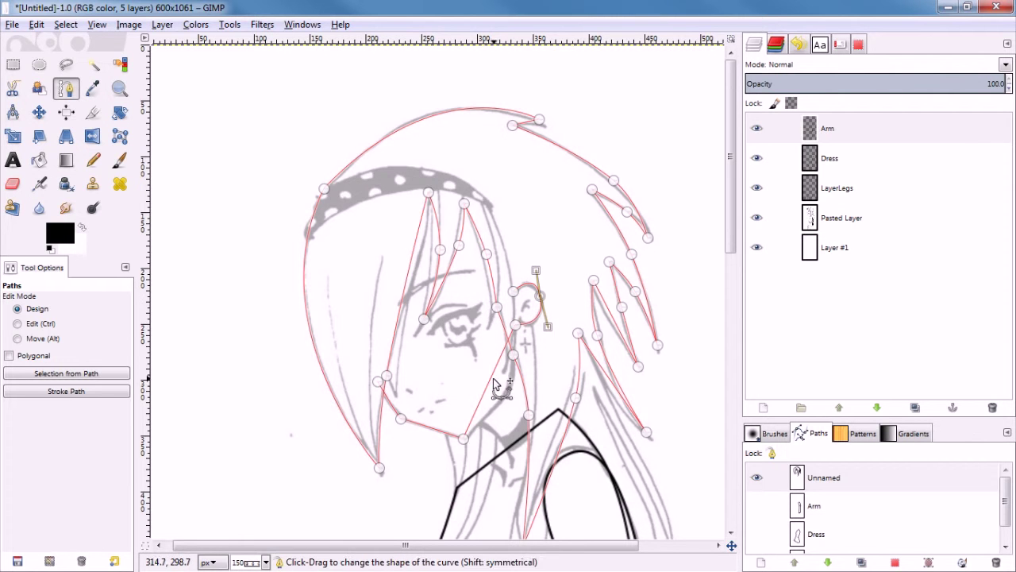
{"action": "key", "text": "ctrl"}
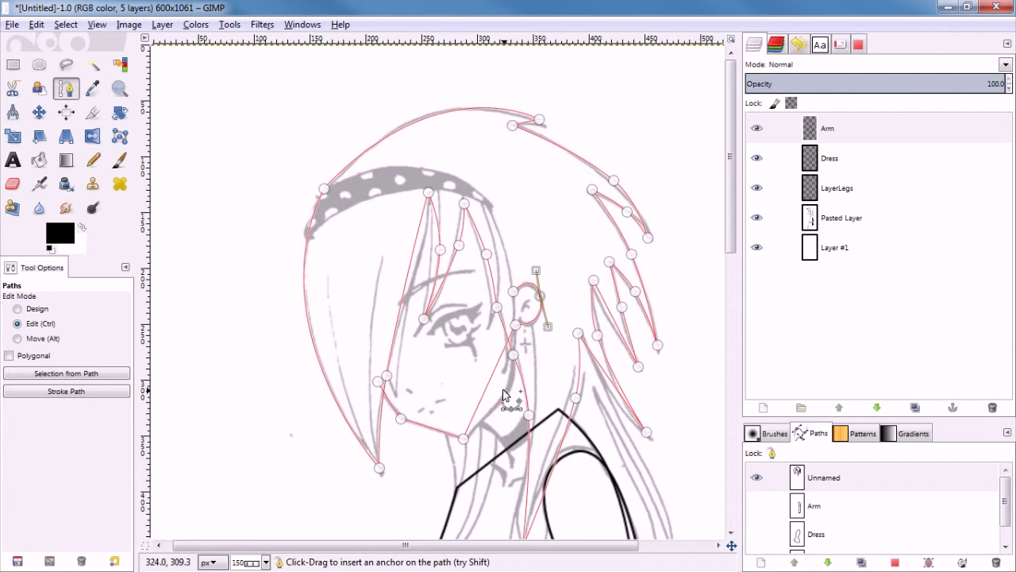
{"action": "left_click_drag", "start_coordinate": [491, 377], "coordinate": [508, 393]}
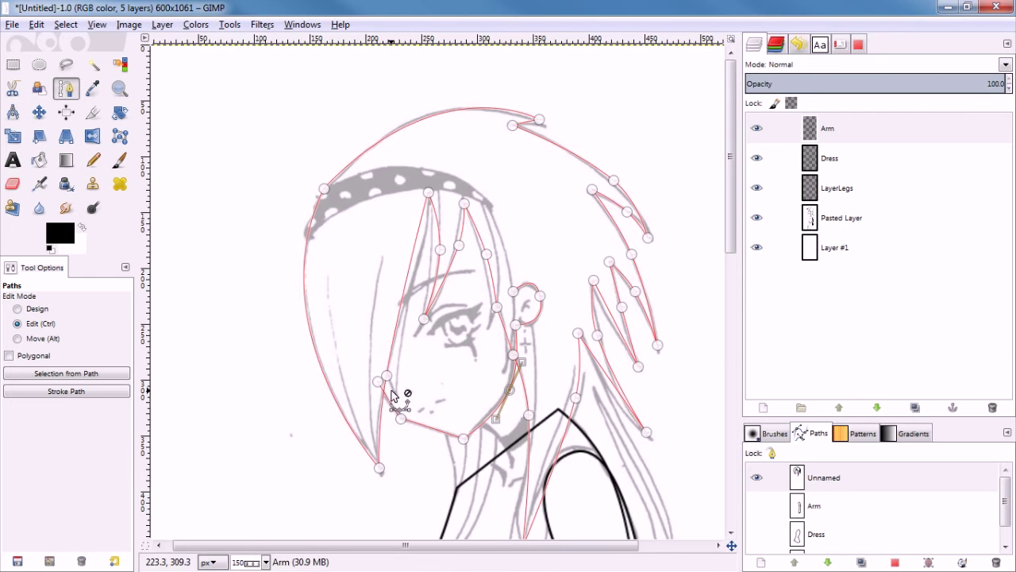
Step: Nudge the path anchor onto the jaw line
{"action": "scroll", "coordinate": [391, 397], "scroll_direction": "up", "scroll_amount": 3}
{"action": "scroll", "coordinate": [393, 397], "scroll_direction": "up", "scroll_amount": 3}
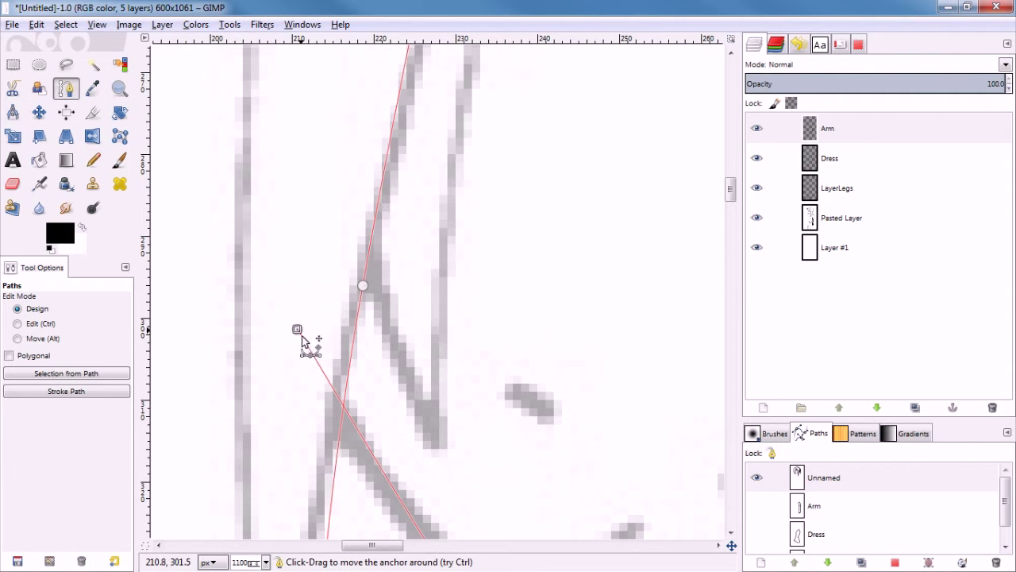
{"action": "left_click_drag", "start_coordinate": [335, 421], "coordinate": [338, 423]}
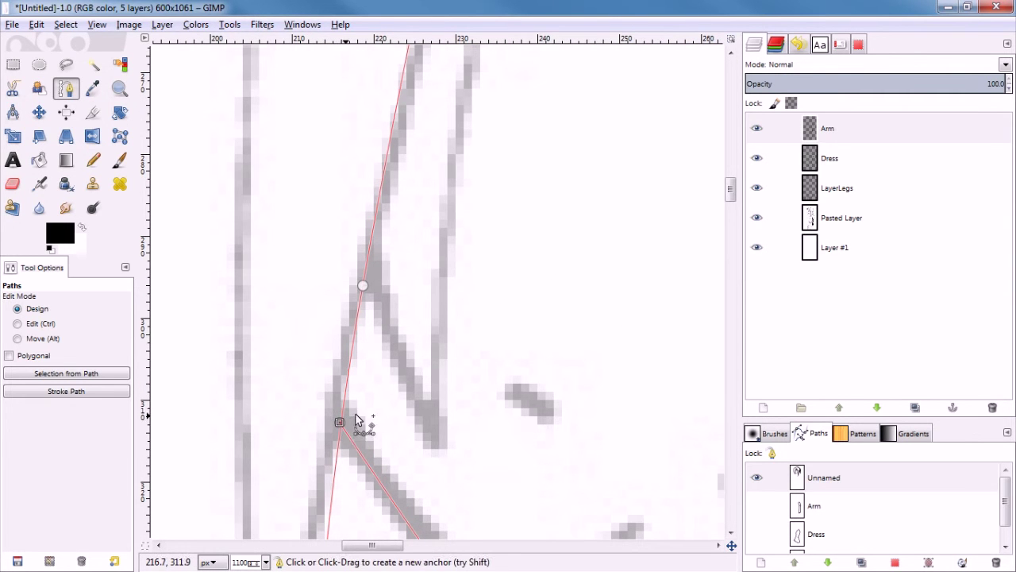
{"action": "scroll", "coordinate": [476, 390], "scroll_direction": "down", "scroll_amount": 7}
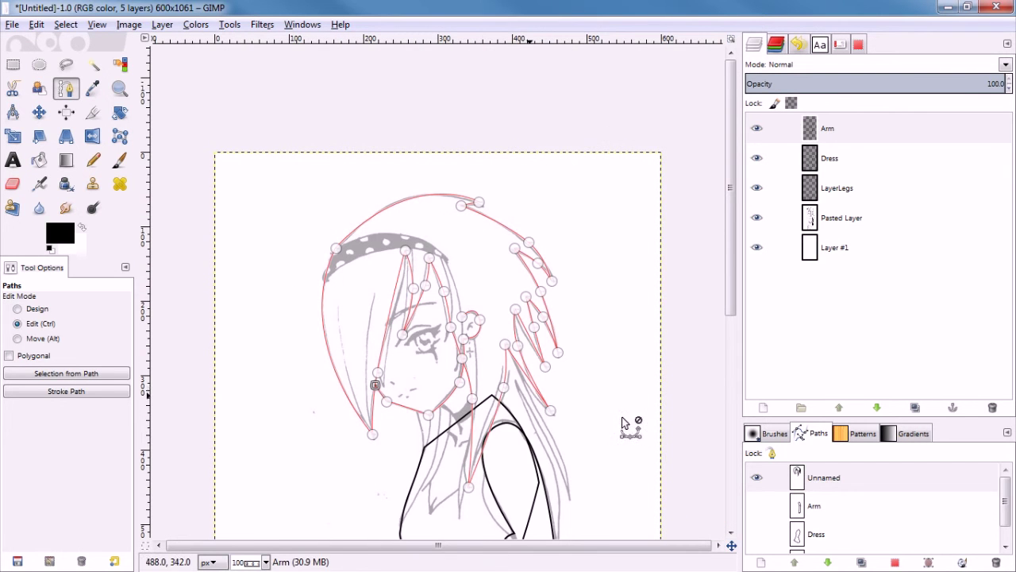
{"action": "scroll", "coordinate": [418, 370], "scroll_direction": "up", "scroll_amount": 3}
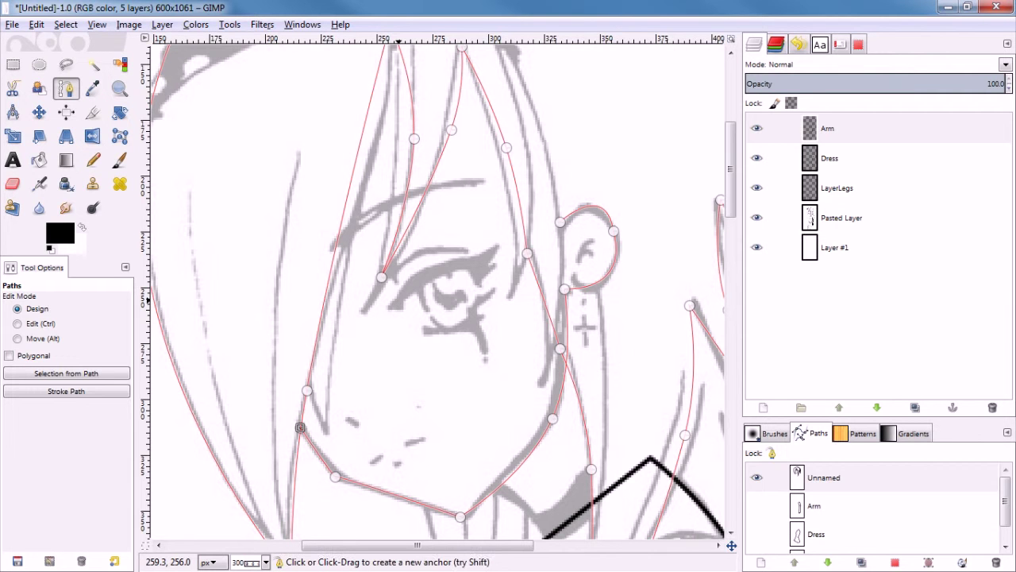
Step: Add new path components tracing the curved upper eyelid and the lower eye line
{"action": "left_click", "coordinate": [397, 301], "text": "shift"}
{"action": "left_click", "coordinate": [475, 261]}
{"action": "left_click_drag", "start_coordinate": [446, 279], "coordinate": [436, 273]}
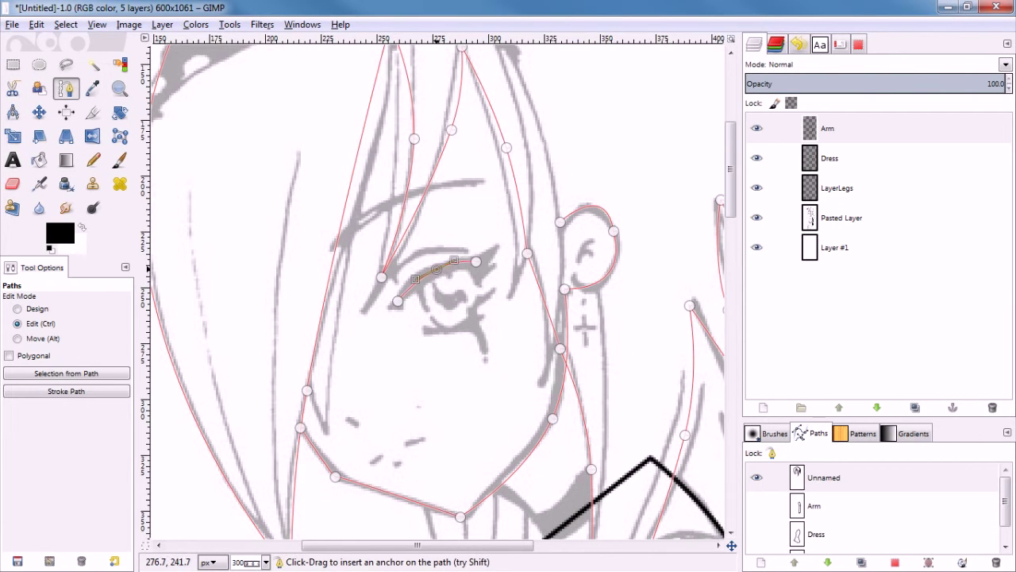
{"action": "left_click", "coordinate": [492, 292], "text": "shift"}
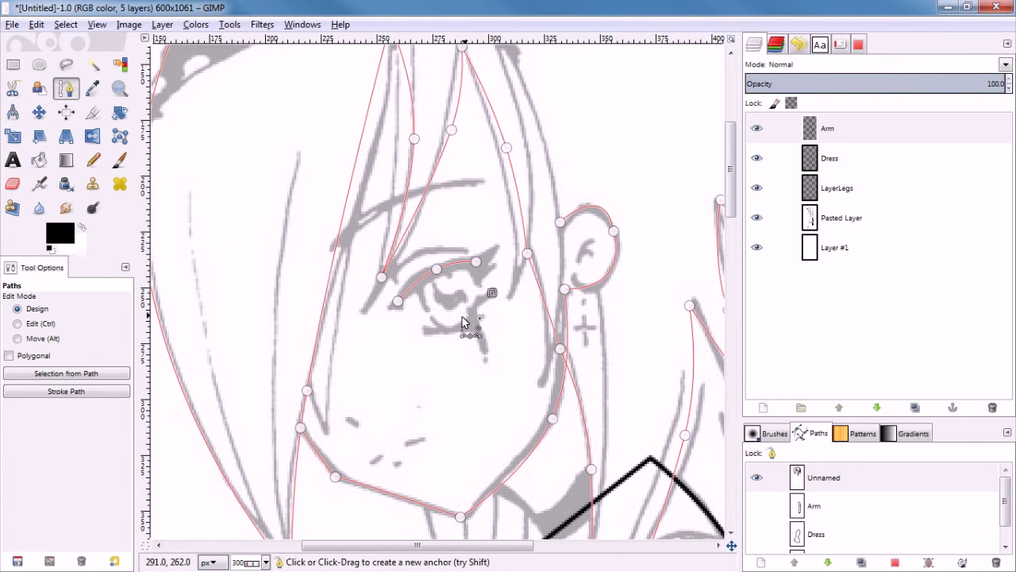
{"action": "left_click", "coordinate": [428, 329]}
{"action": "left_click", "coordinate": [464, 313], "text": "ctrl"}
{"action": "left_click_drag", "start_coordinate": [468, 321], "coordinate": [474, 334]}
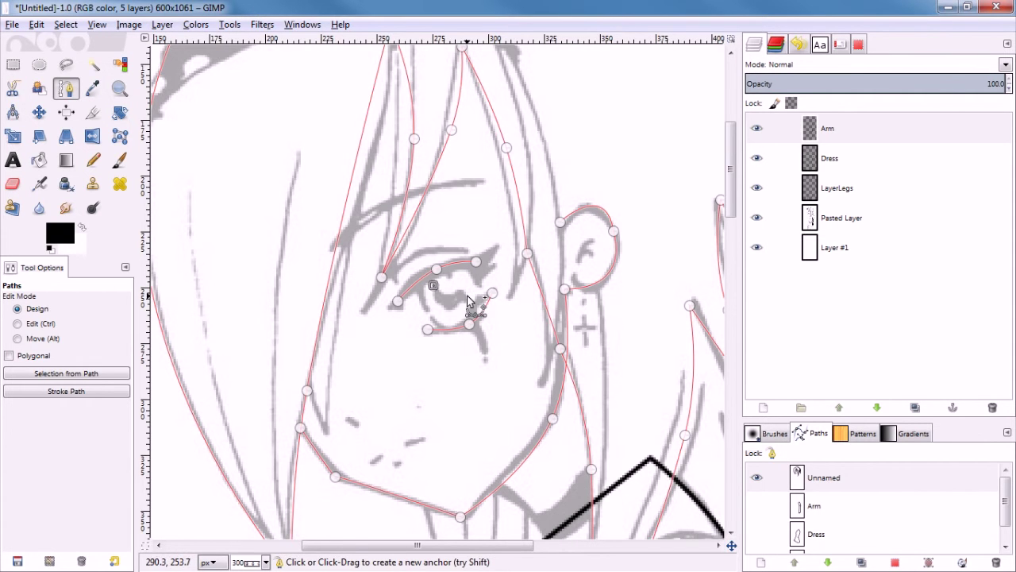
{"action": "left_click", "coordinate": [464, 296], "text": "ctrl"}
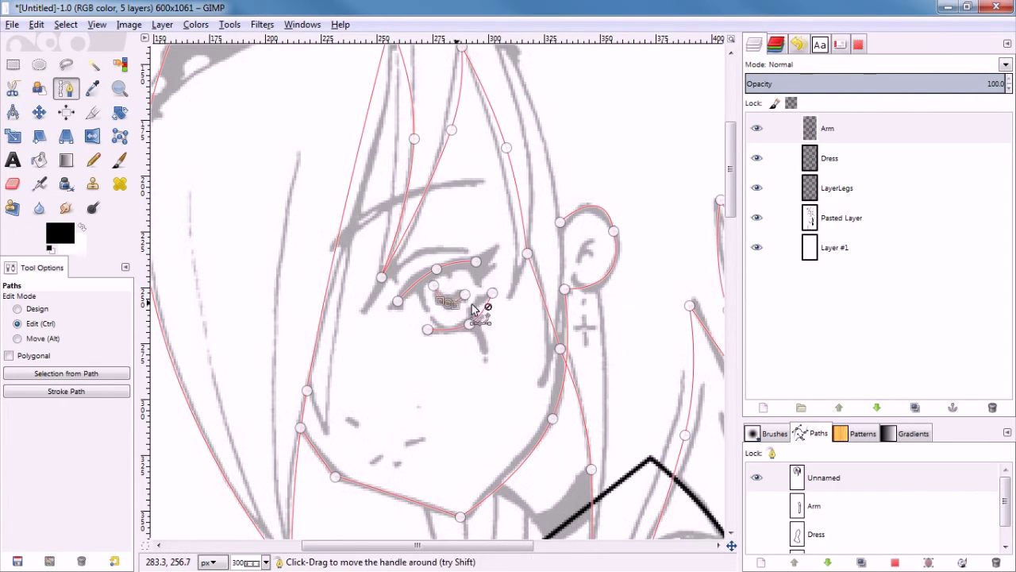
{"action": "scroll", "coordinate": [556, 317], "scroll_direction": "down", "scroll_amount": 3}
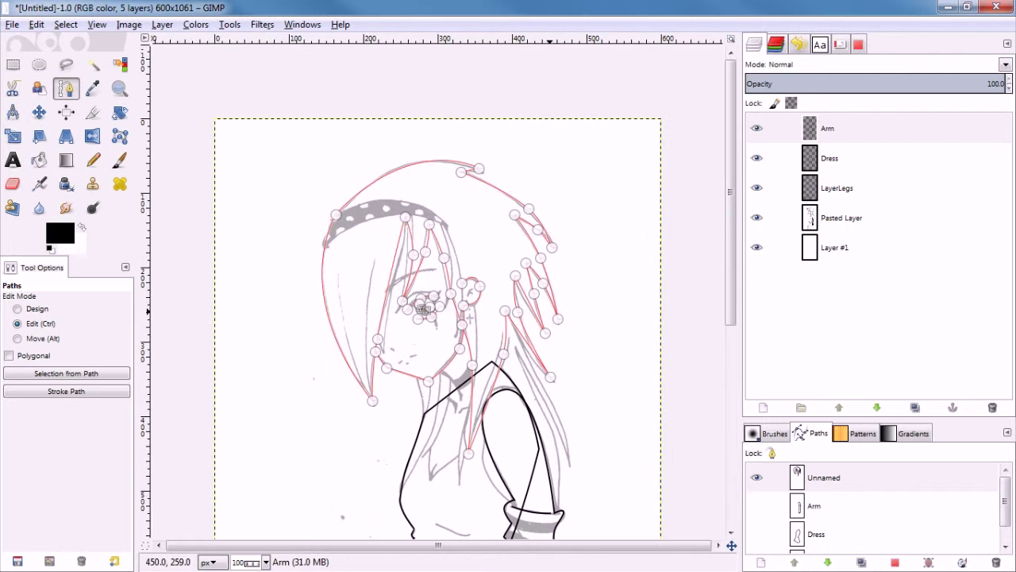
Step: Create a new layer named Head
{"action": "right_click", "coordinate": [834, 140]}
{"action": "key", "text": "Escape"}
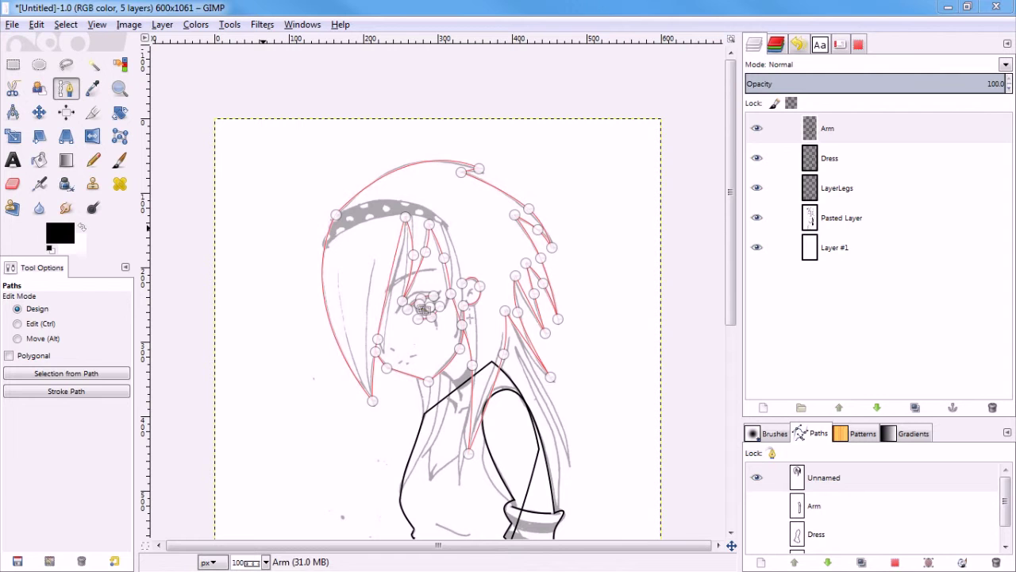
{"action": "key", "text": "Return"}
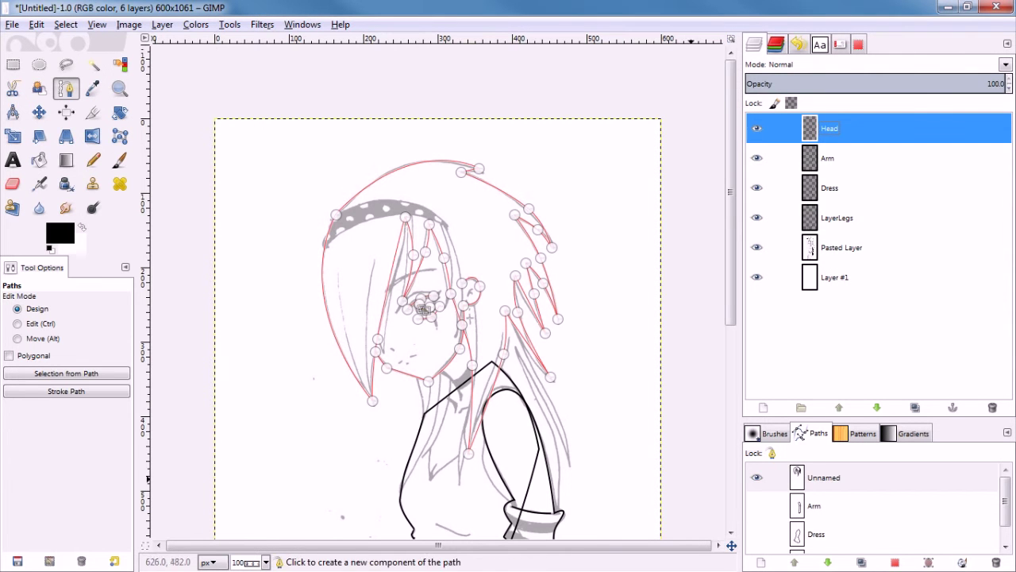
Step: Rename the unnamed path to Head and stroke it in black onto the Head layer
{"action": "left_click", "coordinate": [861, 488]}
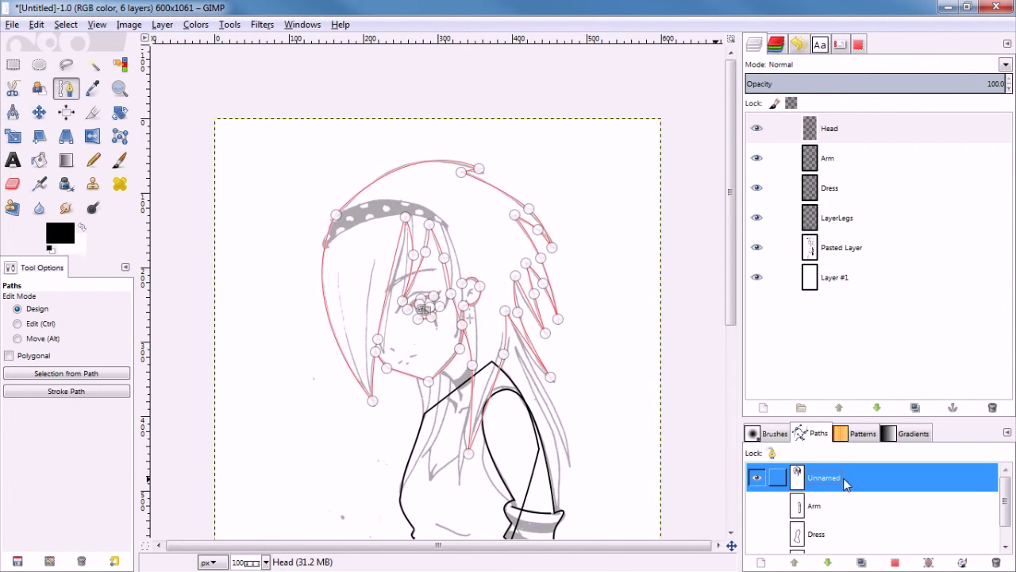
{"action": "double_click", "coordinate": [835, 482]}
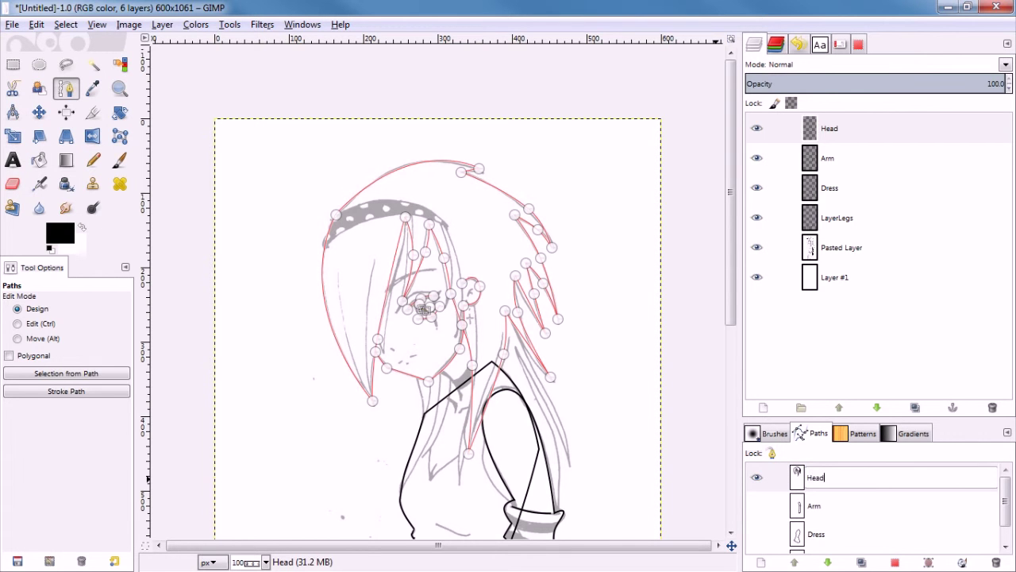
{"action": "key", "text": "Return"}
{"action": "left_click", "coordinate": [75, 390]}
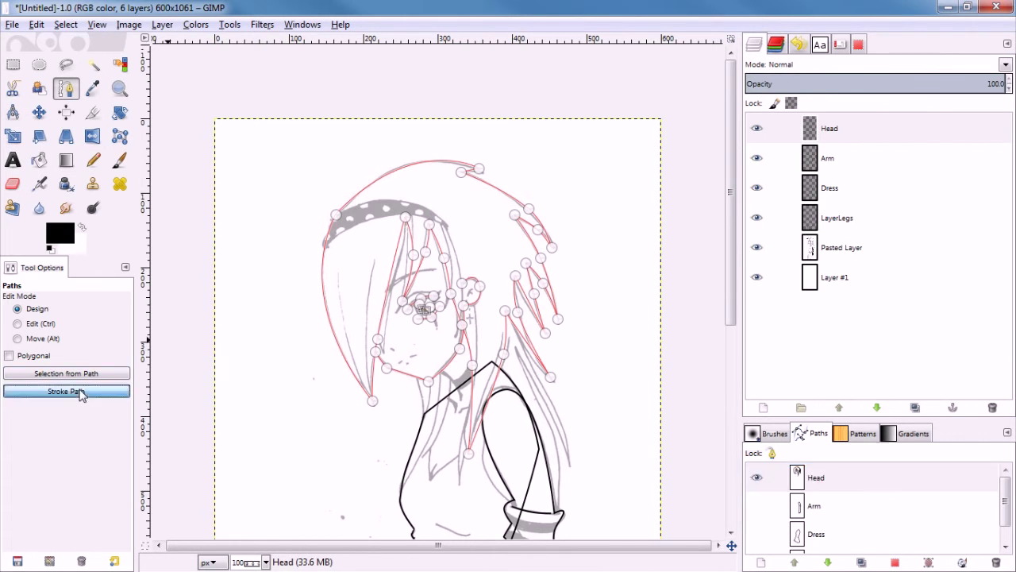
{"action": "key", "text": "Return"}
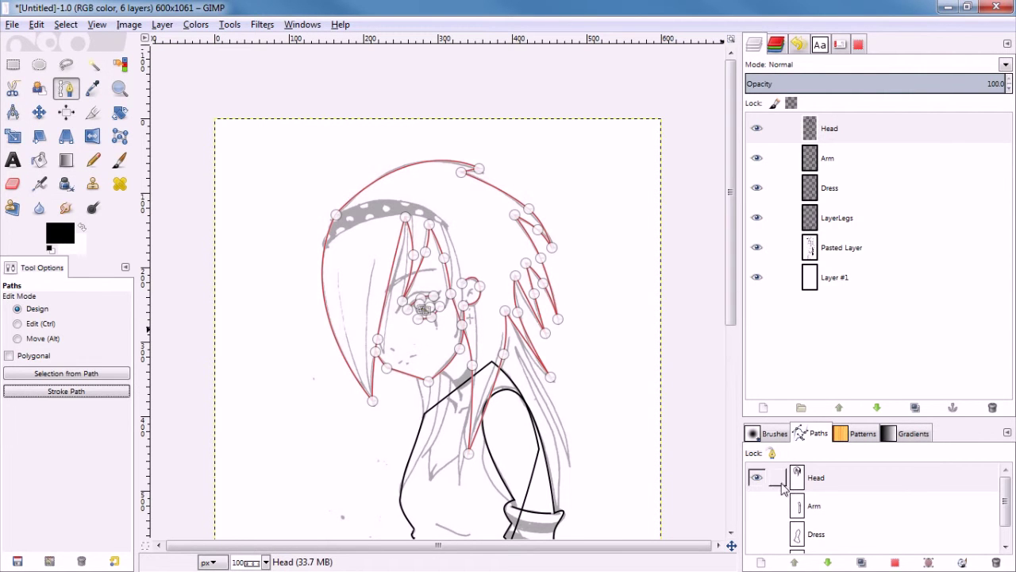
Step: Hide the Head path, toggle the sketch off and on to check the ink, and reselect the path
{"action": "left_click", "coordinate": [756, 482]}
{"action": "left_click", "coordinate": [67, 114]}
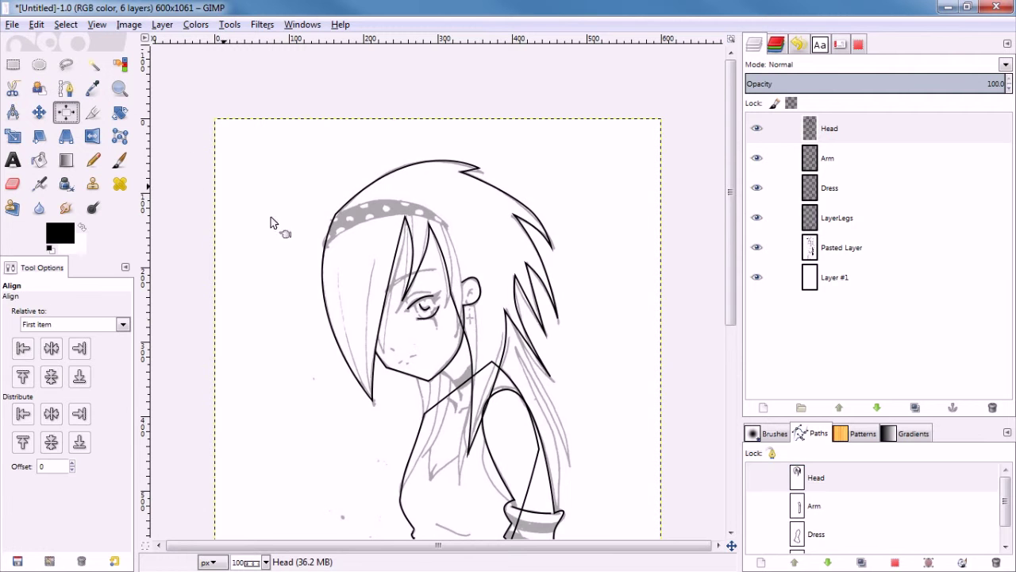
{"action": "left_click", "coordinate": [757, 248]}
{"action": "scroll", "coordinate": [381, 374], "scroll_direction": "down", "scroll_amount": 3, "text": "ctrl"}
{"action": "scroll", "coordinate": [433, 276], "scroll_direction": "up", "scroll_amount": 3, "text": "ctrl"}
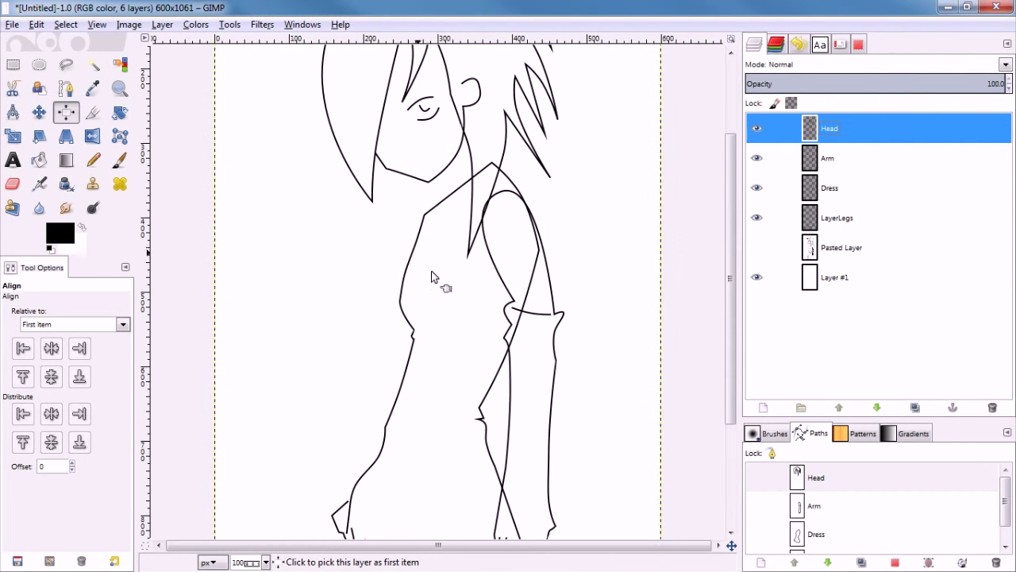
{"action": "left_click", "coordinate": [762, 248]}
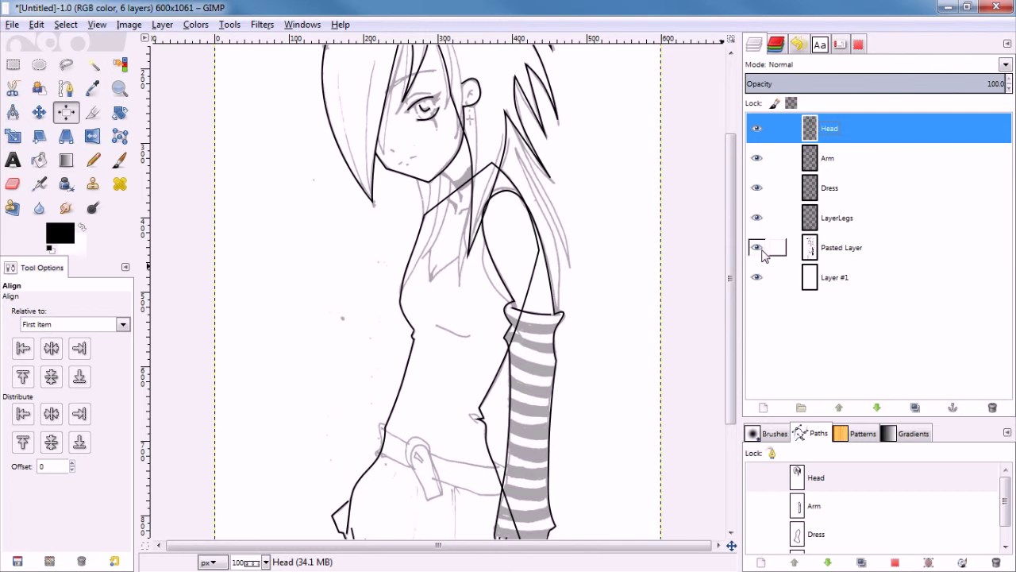
{"action": "left_click", "coordinate": [843, 482]}
{"action": "right_click", "coordinate": [843, 482]}
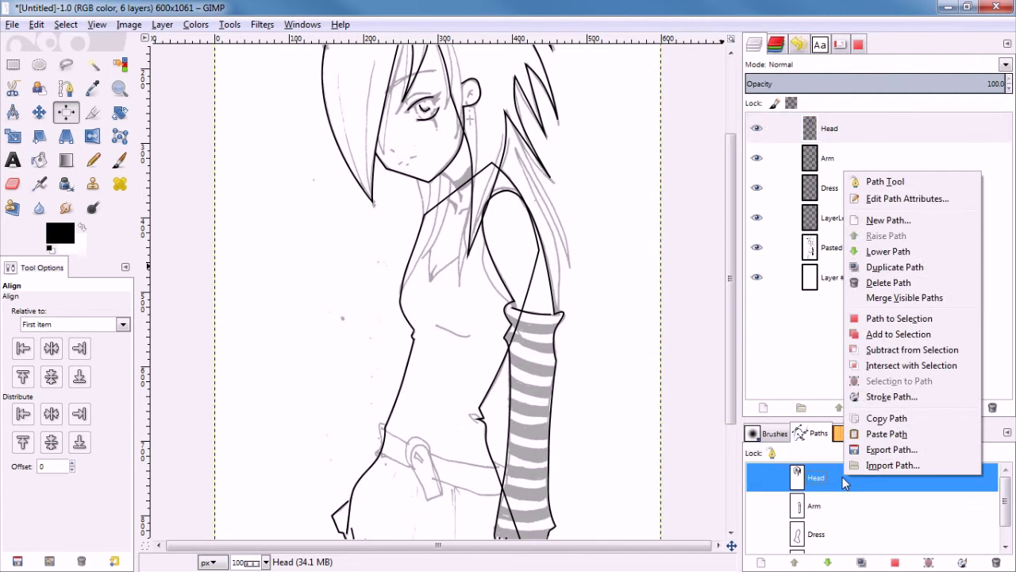
Step: Resume editing the Head path and start a new neck component with a curve handle
{"action": "left_click", "coordinate": [874, 185]}
{"action": "scroll", "coordinate": [450, 203], "scroll_direction": "up", "scroll_amount": 3}
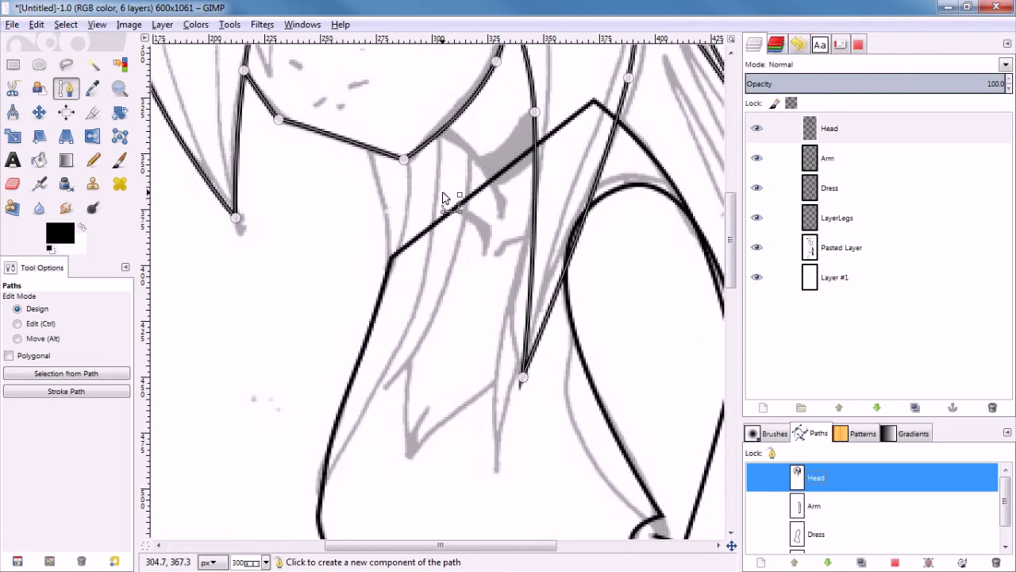
{"action": "left_click", "coordinate": [426, 118]}
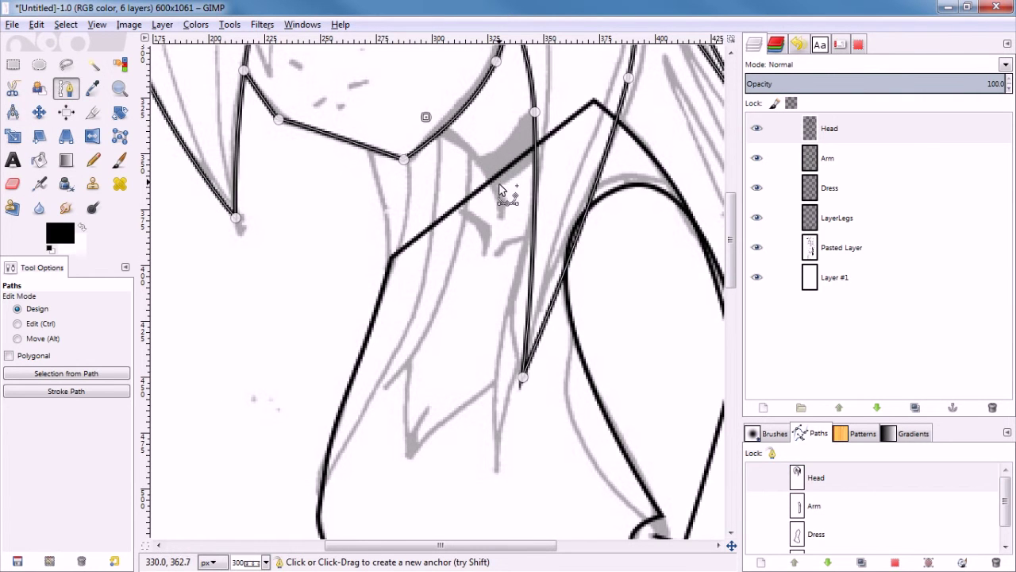
{"action": "left_click_drag", "start_coordinate": [426, 117], "coordinate": [476, 163]}
{"action": "left_click_drag", "start_coordinate": [500, 202], "coordinate": [502, 184]}
{"action": "left_click_drag", "start_coordinate": [426, 115], "coordinate": [447, 133]}
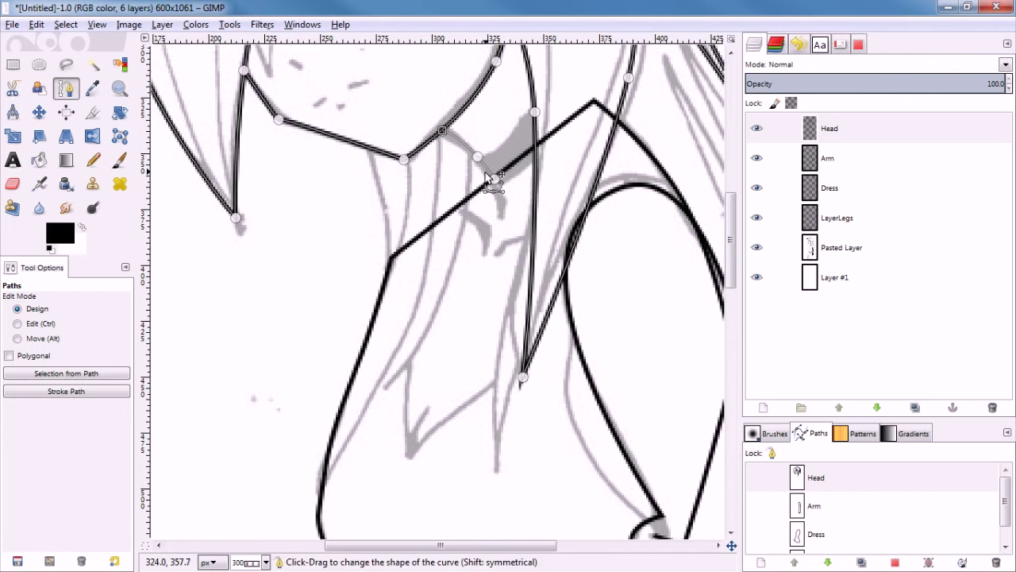
Step: Adjust the neck anchor's handle and extend a line down along the neck
{"action": "left_click", "coordinate": [363, 131]}
{"action": "key", "text": "ctrl+z"}
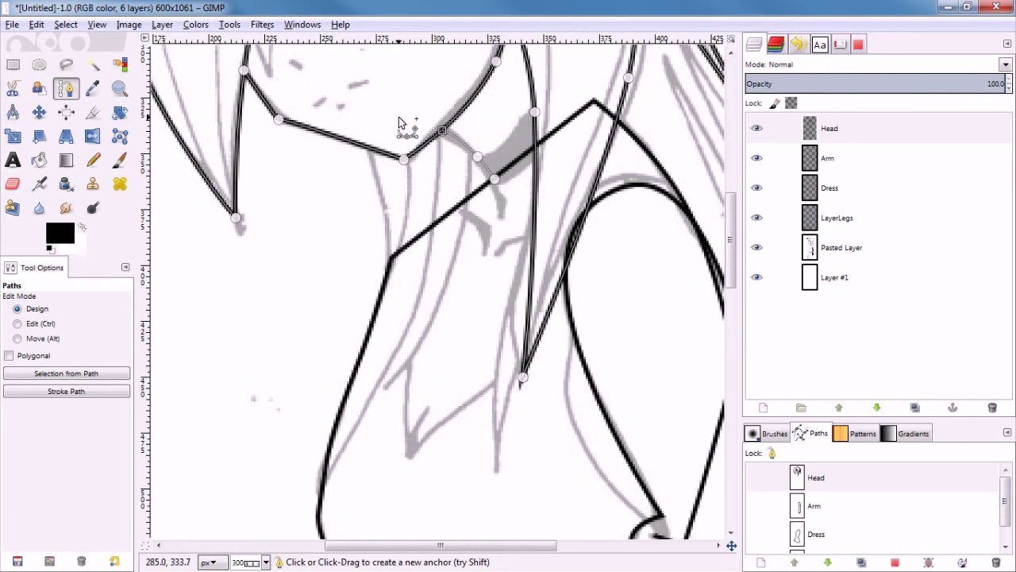
{"action": "left_click", "coordinate": [366, 131]}
{"action": "key", "text": "ctrl+z"}
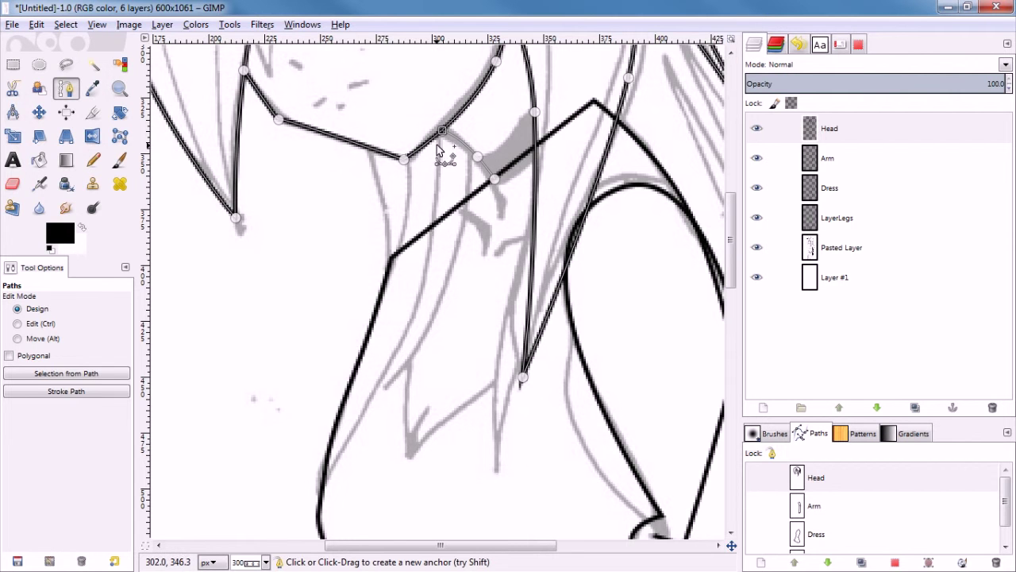
{"action": "left_click_drag", "start_coordinate": [441, 130], "coordinate": [436, 112]}
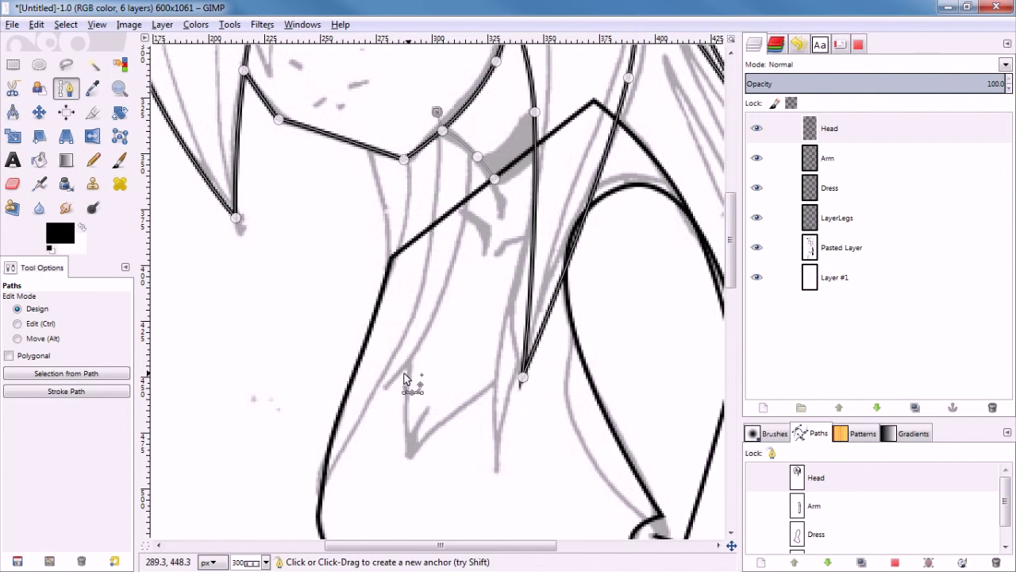
{"action": "left_click_drag", "start_coordinate": [390, 375], "coordinate": [384, 366]}
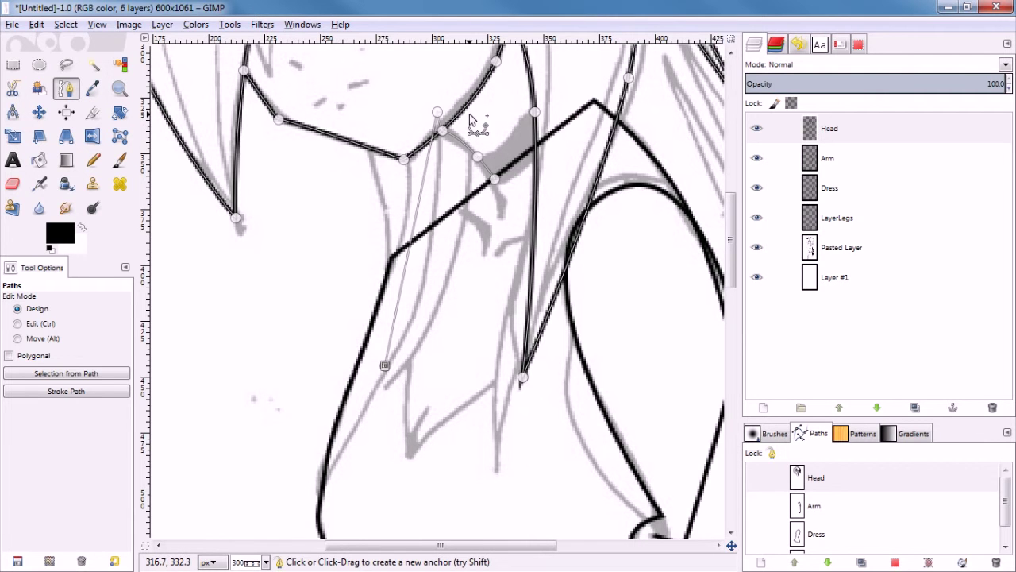
Step: Curve the new neck line and move its top anchor onto the dark sketch line
{"action": "left_click", "coordinate": [475, 155]}
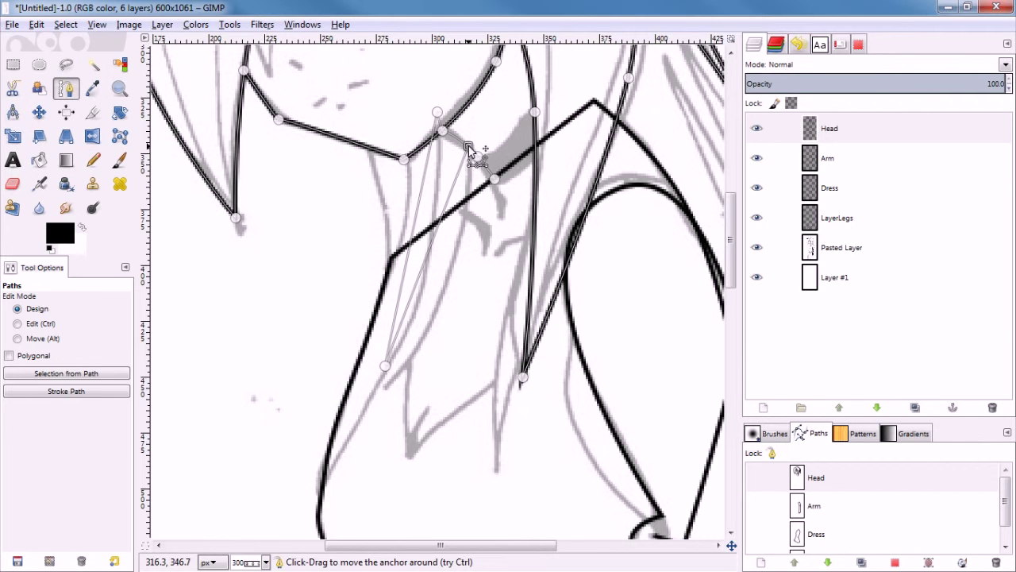
{"action": "mouse_move", "coordinate": [430, 252]}
{"action": "left_mouse_down"}
{"action": "mouse_move", "coordinate": [453, 274]}
{"action": "mouse_move", "coordinate": [426, 256]}
{"action": "mouse_move", "coordinate": [434, 251]}
{"action": "left_mouse_up"}
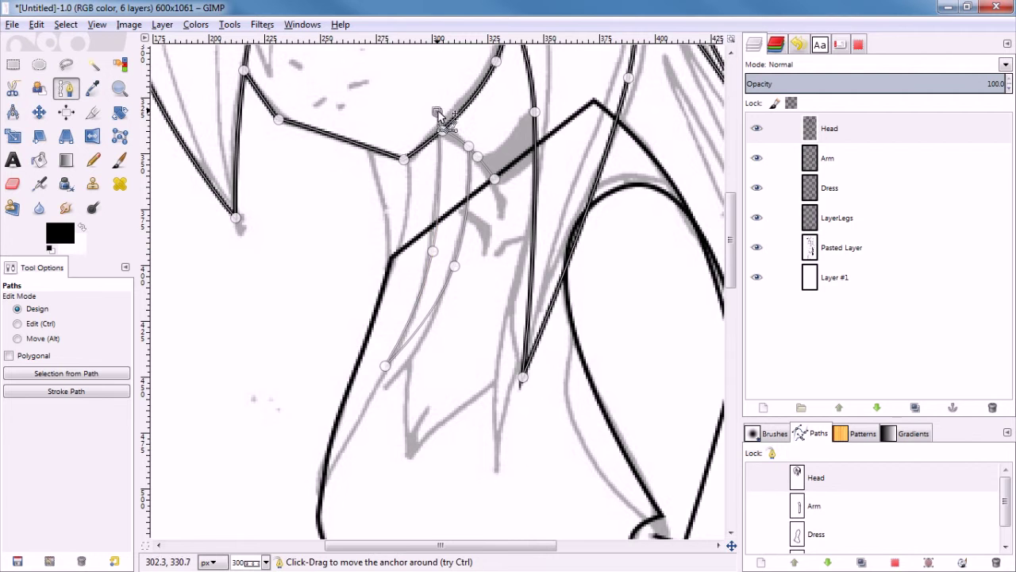
{"action": "scroll", "coordinate": [435, 139], "scroll_direction": "up", "scroll_amount": 6}
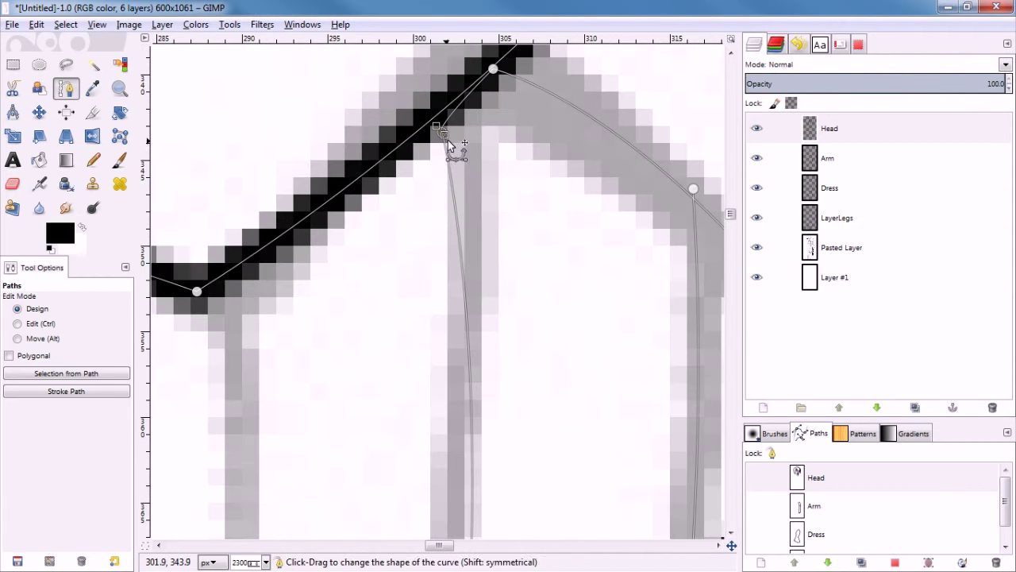
{"action": "scroll", "coordinate": [457, 171], "scroll_direction": "up", "scroll_amount": 3}
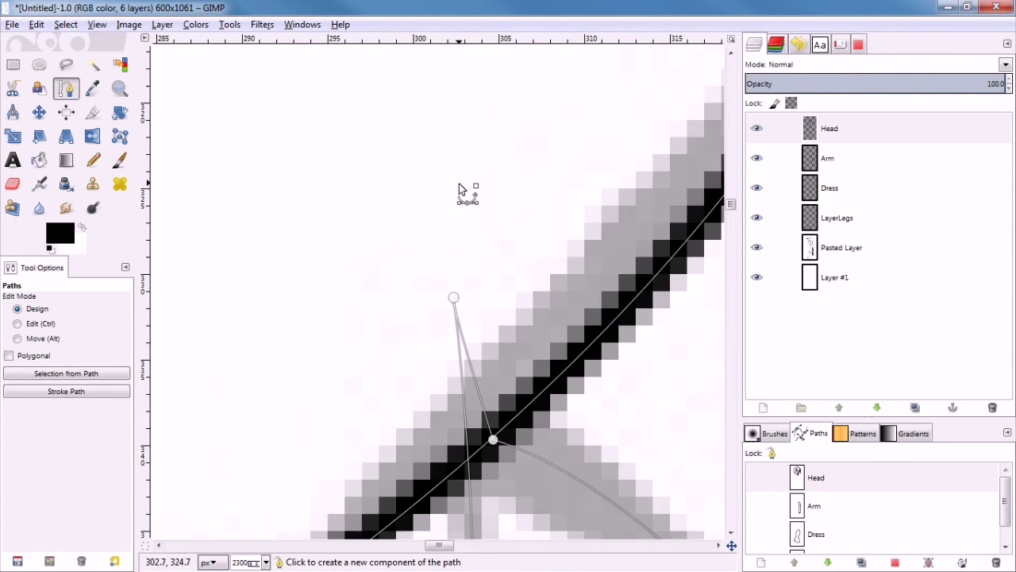
{"action": "scroll", "coordinate": [463, 202], "scroll_direction": "down", "scroll_amount": 1}
{"action": "left_click_drag", "start_coordinate": [456, 176], "coordinate": [435, 375]}
{"action": "scroll", "coordinate": [481, 347], "scroll_direction": "down", "scroll_amount": 4}
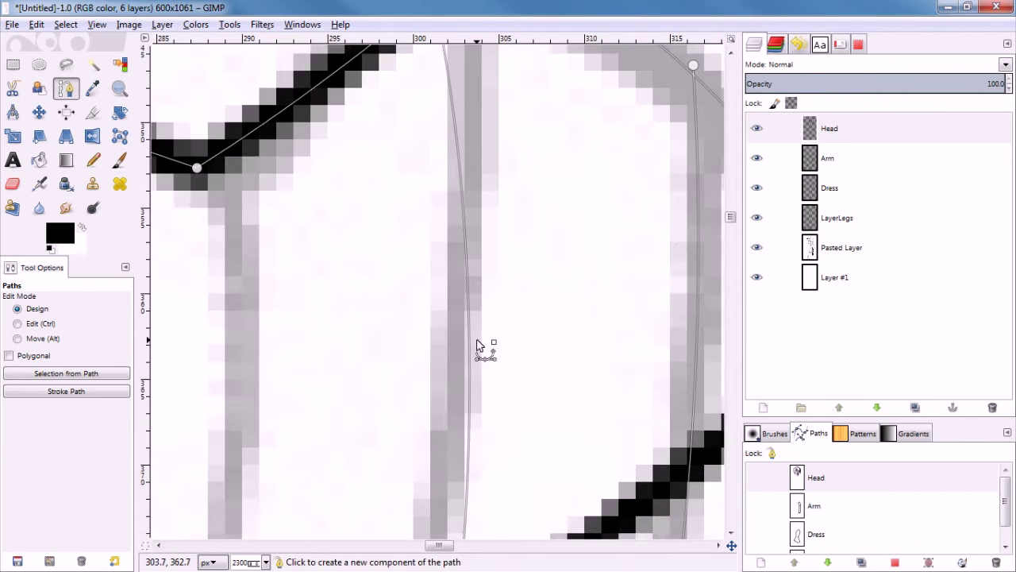
{"action": "scroll", "coordinate": [459, 226], "scroll_direction": "down", "scroll_amount": 2}
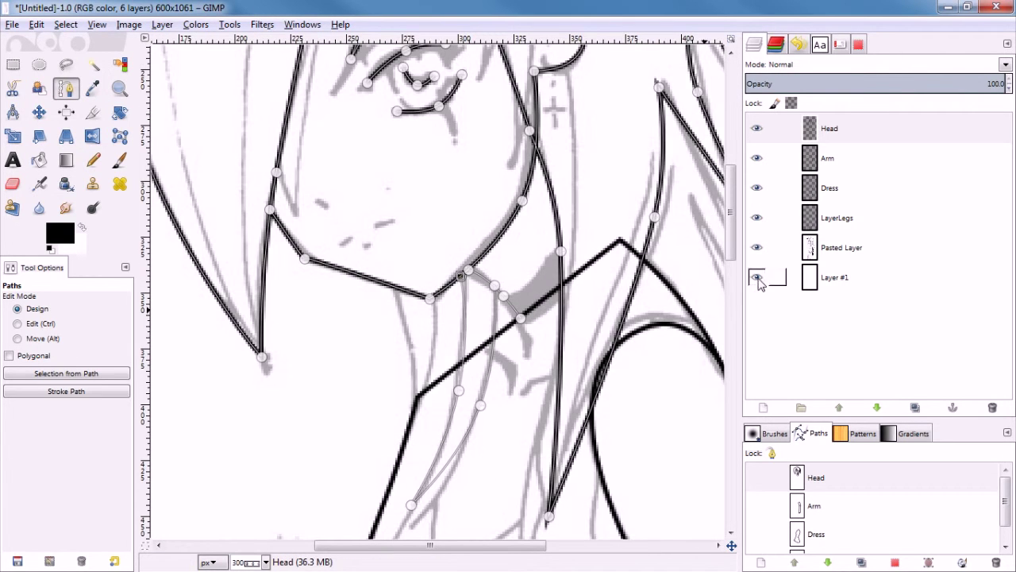
Step: Clear the Head layer, restroke the full Head path in black, then hide the sketch
{"action": "left_click", "coordinate": [834, 486]}
{"action": "left_click", "coordinate": [83, 393]}
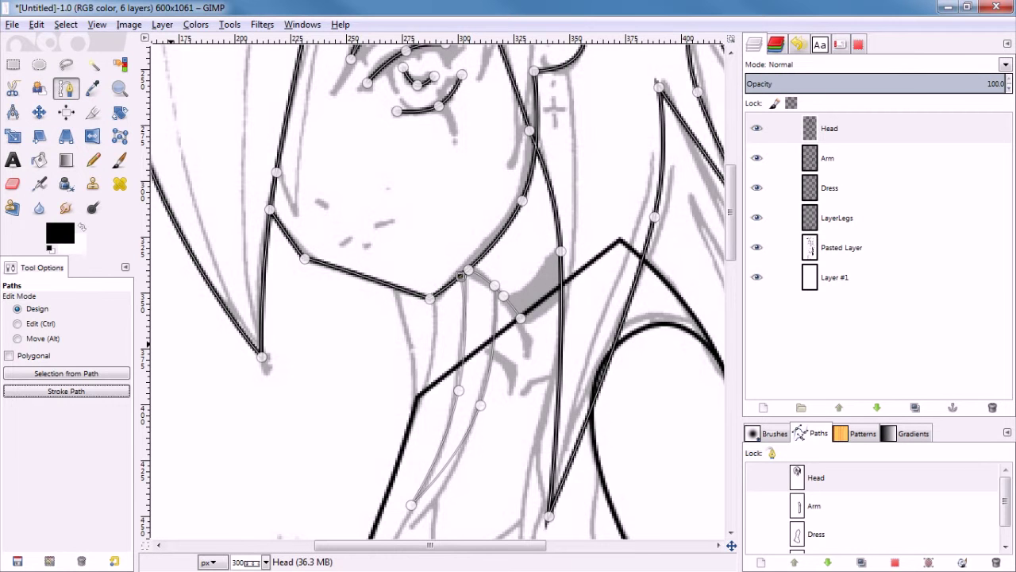
{"action": "left_click", "coordinate": [852, 131]}
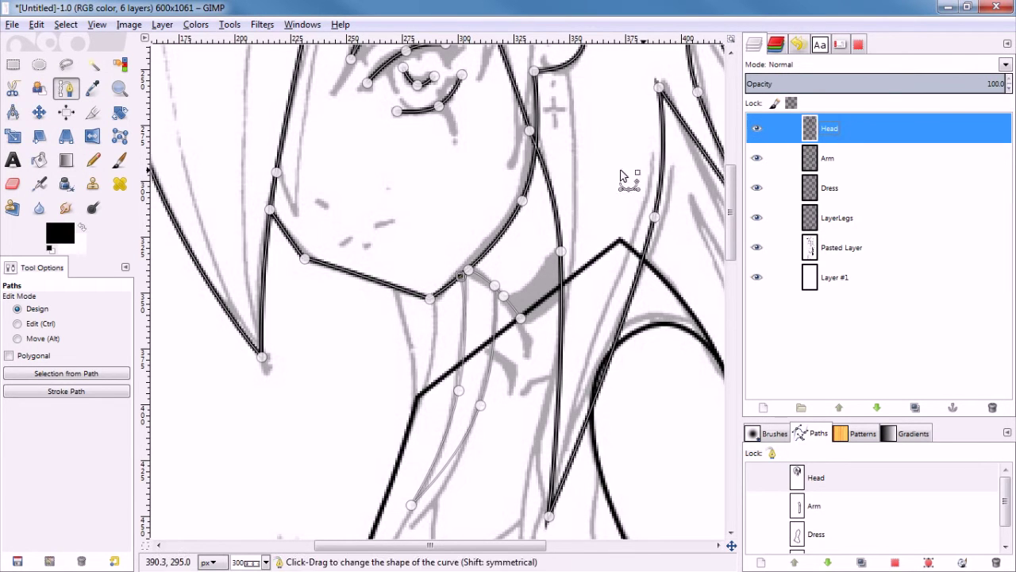
{"action": "key", "text": "ctrl+x"}
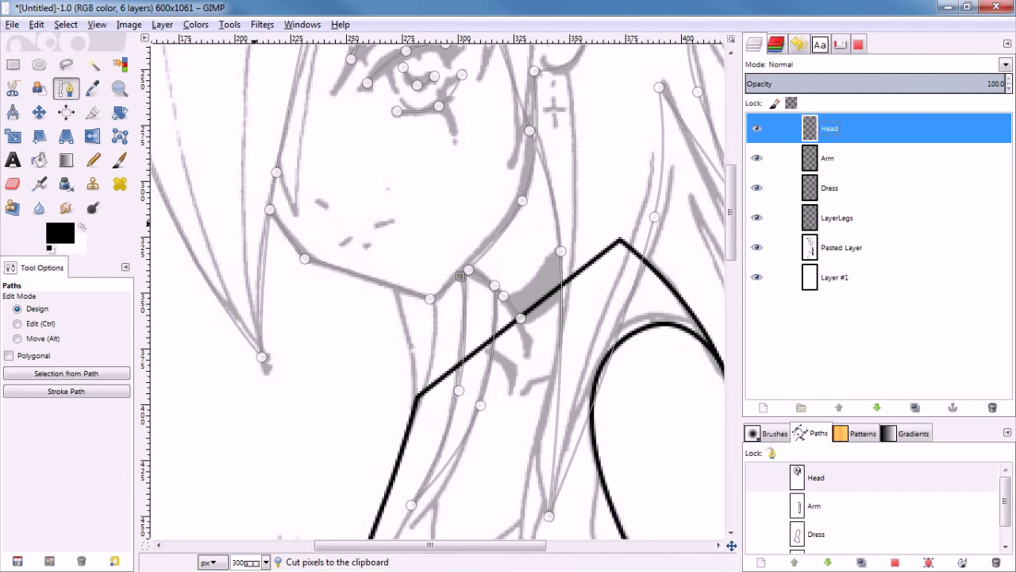
{"action": "left_click", "coordinate": [62, 393]}
{"action": "key", "text": "Return"}
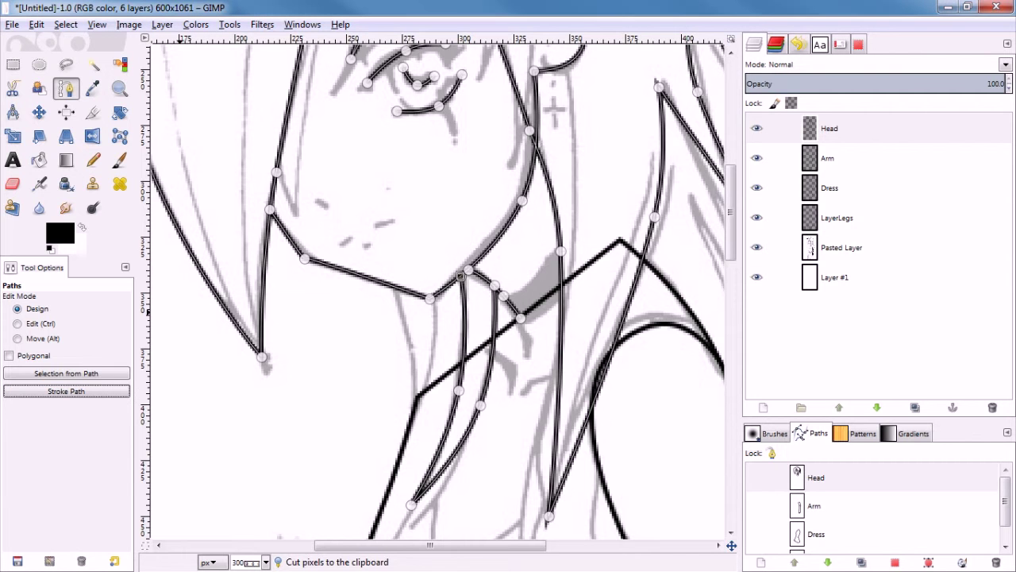
{"action": "scroll", "coordinate": [282, 234], "scroll_direction": "down", "scroll_amount": 4}
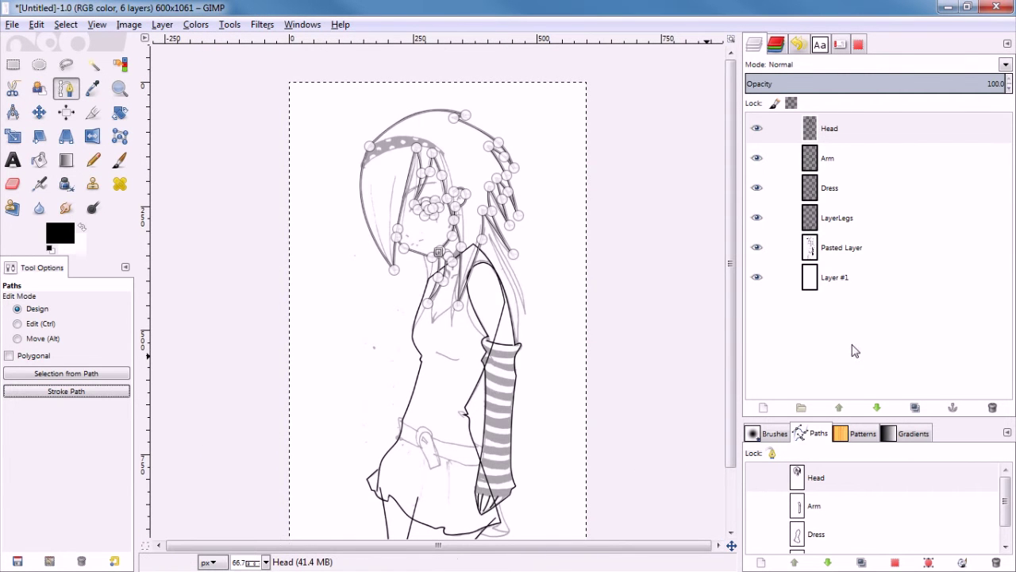
{"action": "left_click", "coordinate": [757, 248]}
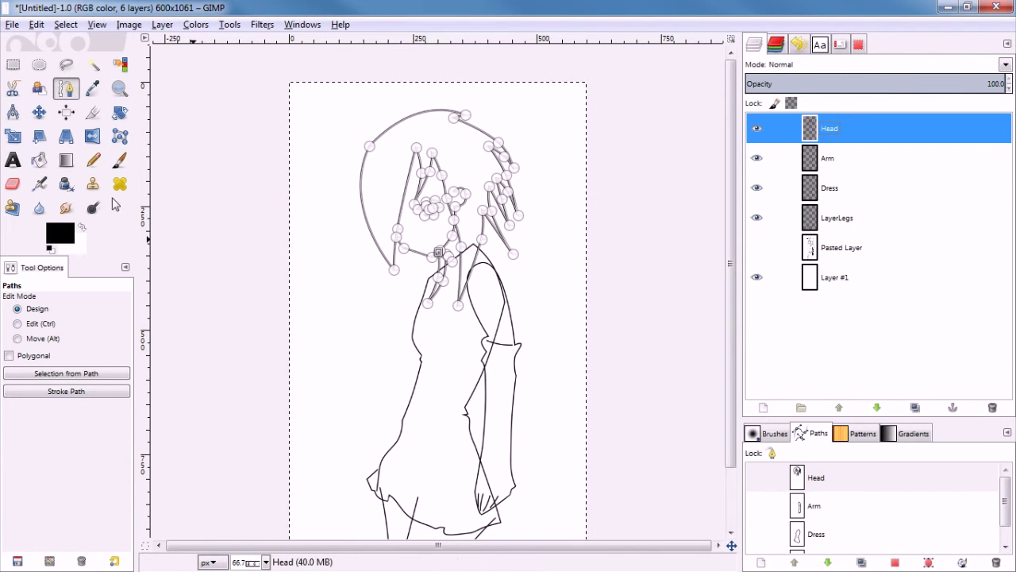
Step: Switch to the Color Picker and bring up the layer menu for LayerLegs
{"action": "left_click", "coordinate": [91, 89]}
{"action": "scroll", "coordinate": [426, 273], "scroll_direction": "up", "scroll_amount": 2}
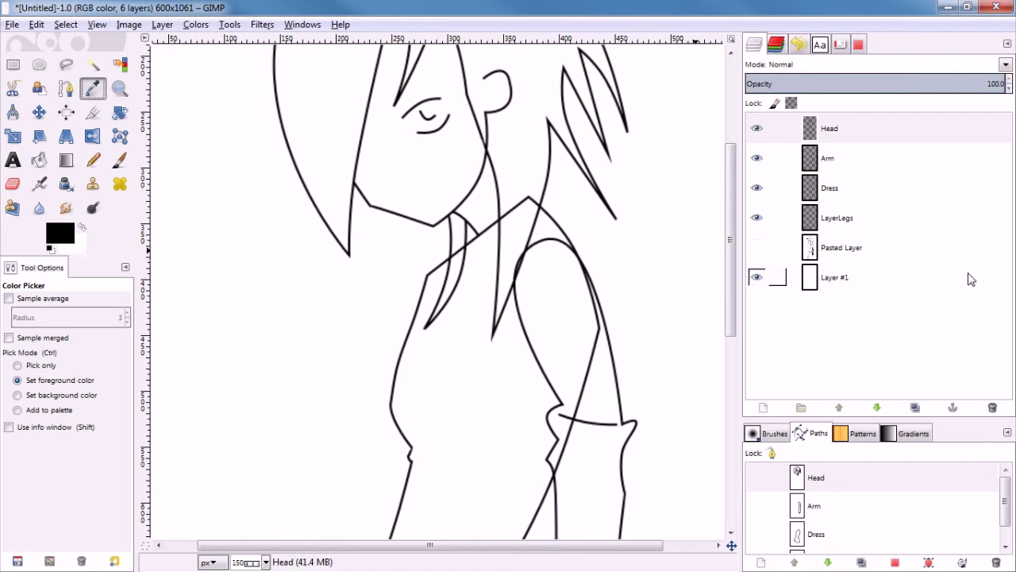
{"action": "scroll", "coordinate": [609, 261], "scroll_direction": "down", "scroll_amount": 8}
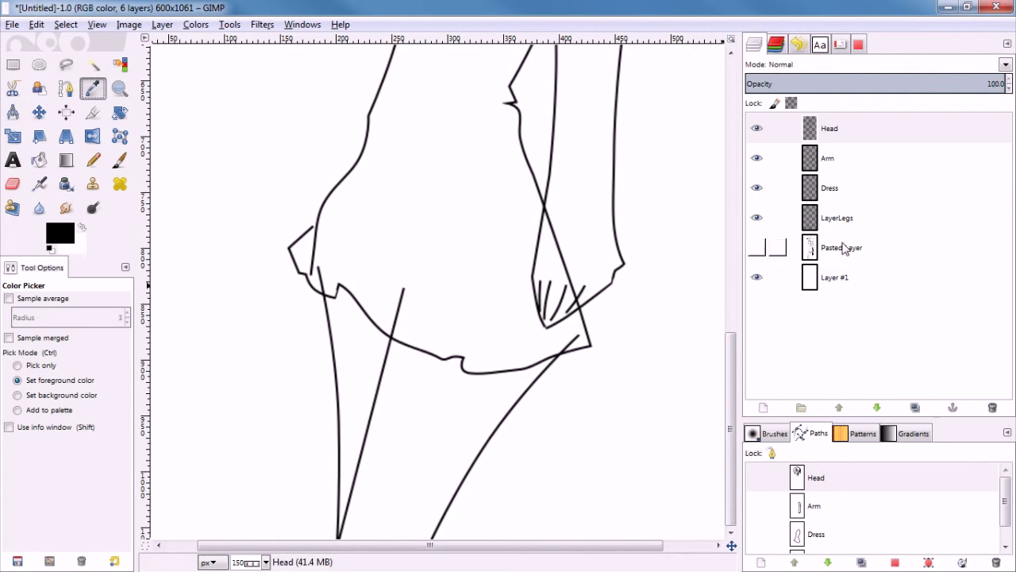
{"action": "left_click", "coordinate": [829, 223]}
{"action": "right_click", "coordinate": [830, 222]}
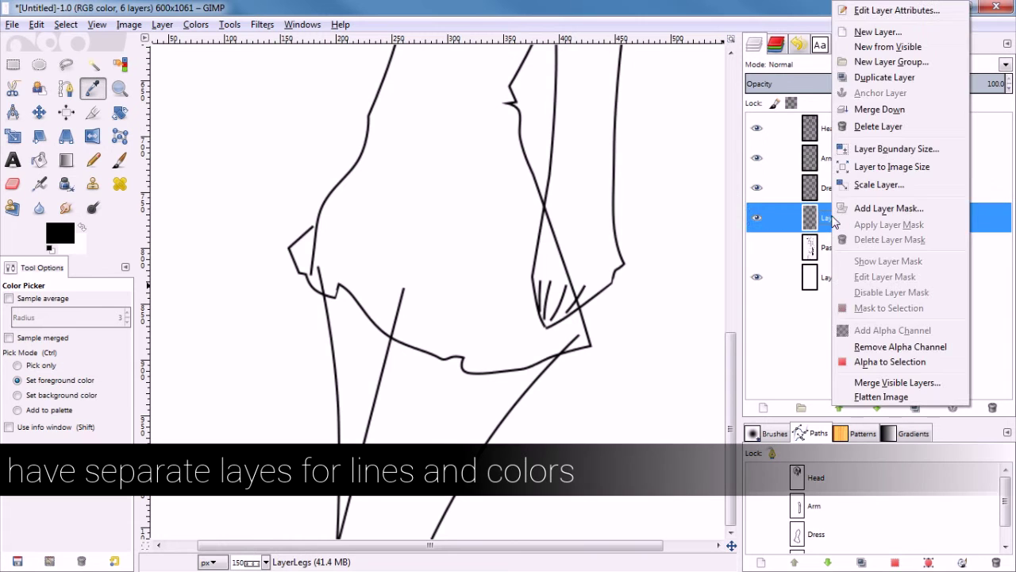
Step: Add a new 'legs color' layer and lower it directly below LayerLegs
{"action": "left_click", "coordinate": [868, 34]}
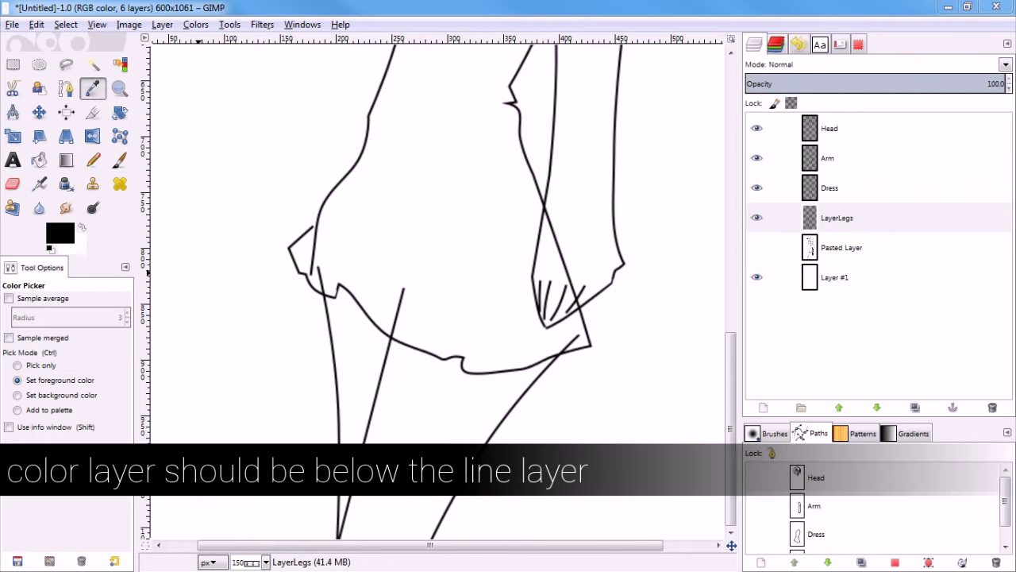
{"action": "key", "text": "Return"}
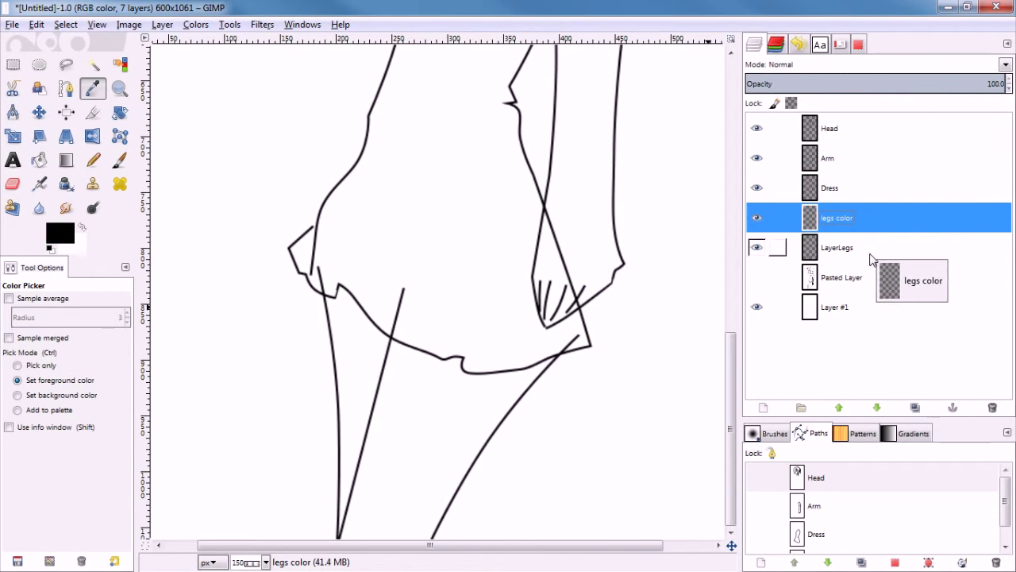
{"action": "left_click", "coordinate": [877, 407]}
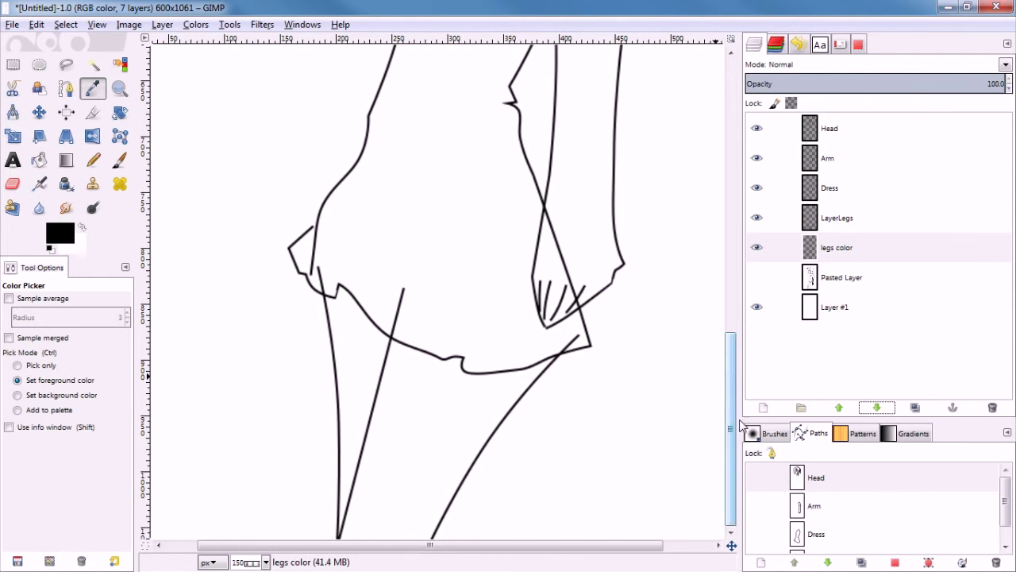
{"action": "scroll", "coordinate": [481, 344], "scroll_direction": "down", "scroll_amount": 2}
{"action": "scroll", "coordinate": [419, 407], "scroll_direction": "up", "scroll_amount": 1}
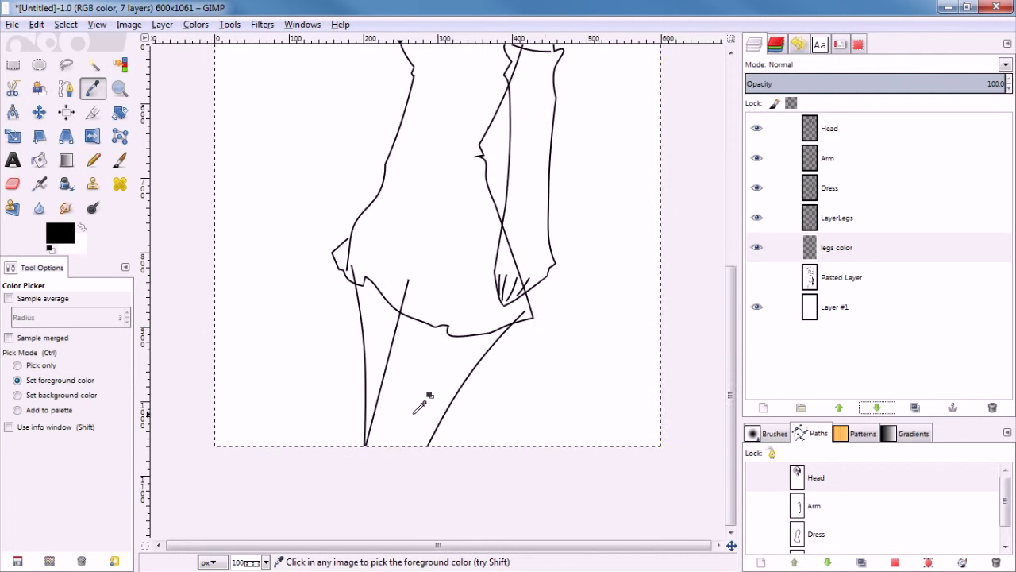
Step: Paint a peach line across the top of both legs on LayerLegs, then cut the layer's contents
{"action": "scroll", "coordinate": [419, 407], "scroll_direction": "up", "scroll_amount": 1}
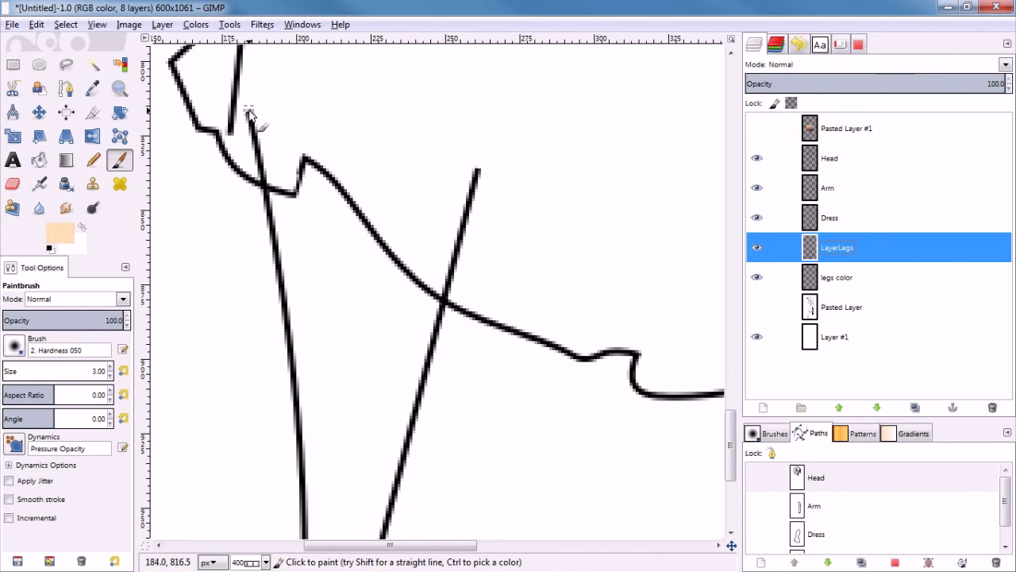
{"action": "left_click_drag", "start_coordinate": [248, 113], "coordinate": [471, 177]}
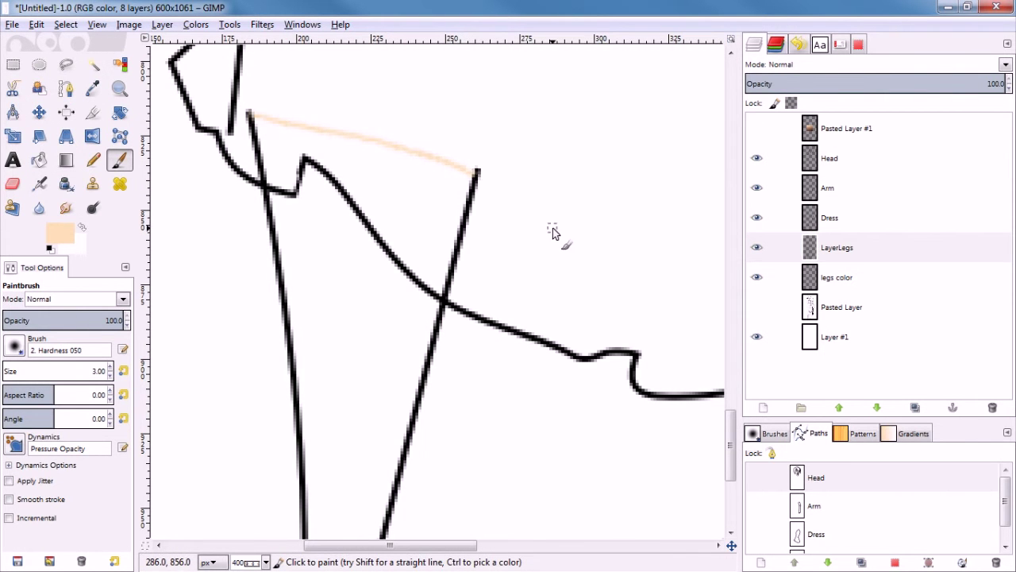
{"action": "scroll", "coordinate": [553, 233], "scroll_direction": "down", "scroll_amount": 2, "text": "ctrl"}
{"action": "scroll", "coordinate": [553, 174], "scroll_direction": "down", "scroll_amount": 1, "text": "ctrl"}
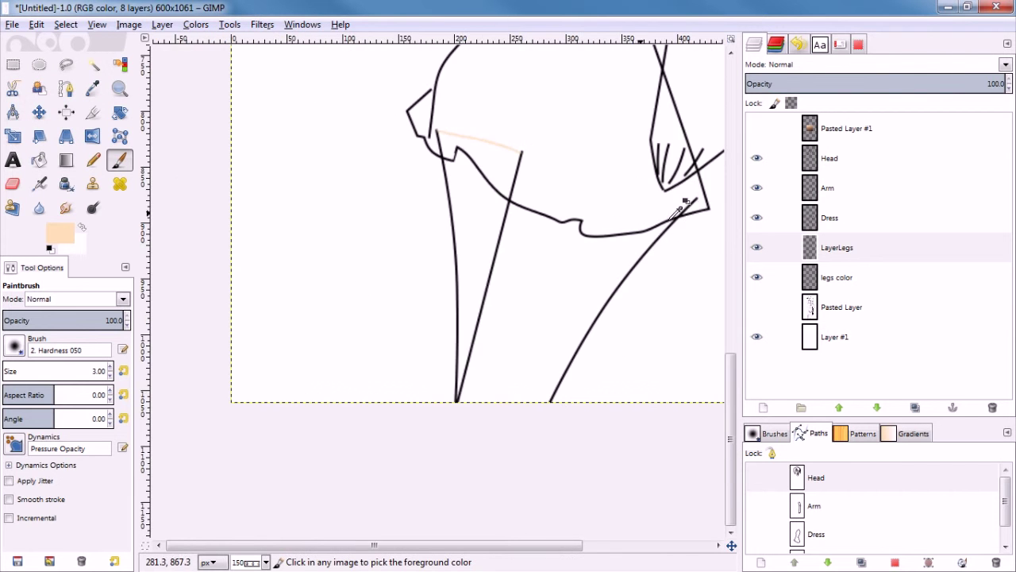
{"action": "scroll", "coordinate": [658, 205], "scroll_direction": "up", "scroll_amount": 1, "text": "ctrl"}
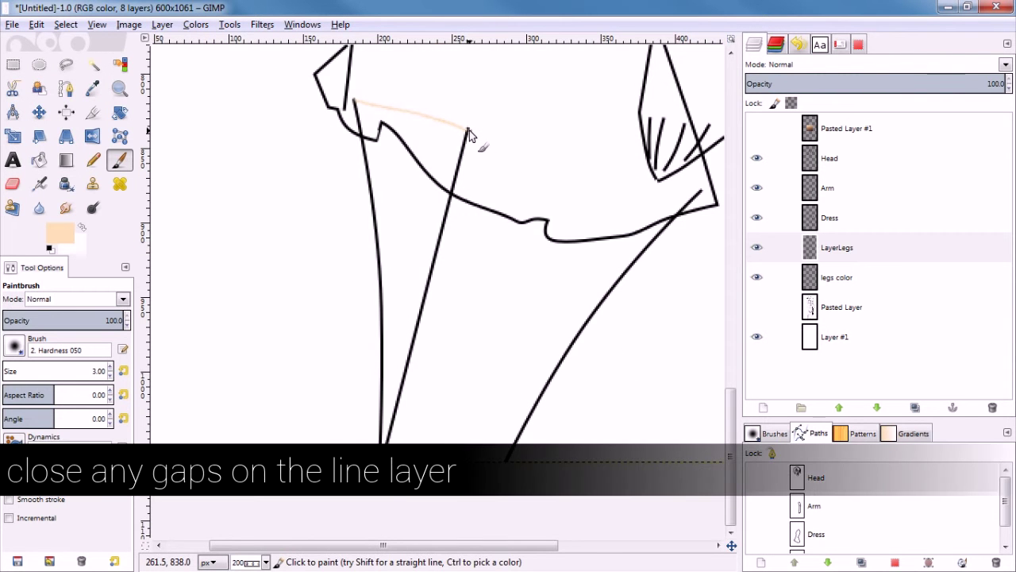
{"action": "left_click_drag", "start_coordinate": [493, 139], "coordinate": [597, 165]}
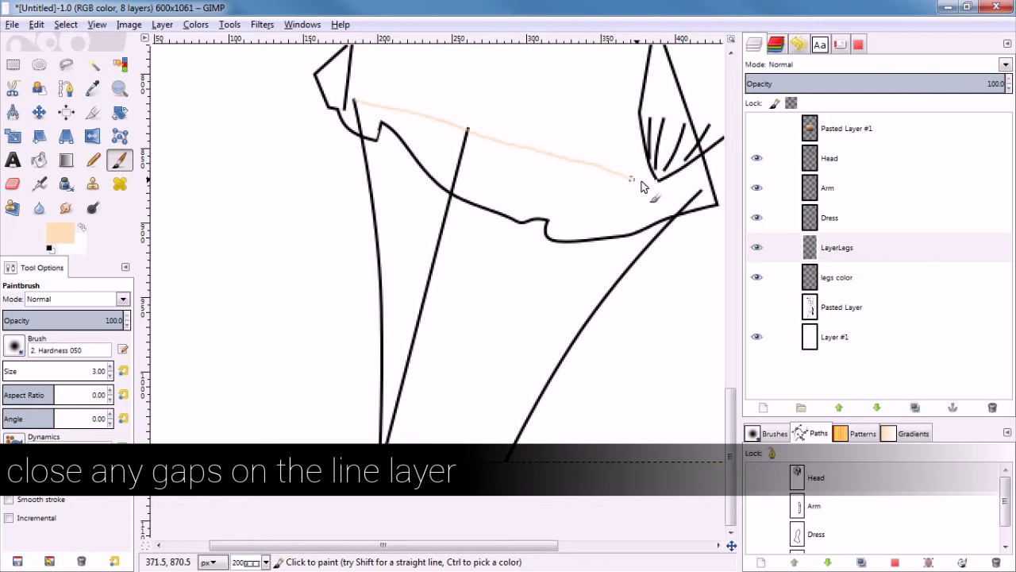
{"action": "left_click", "coordinate": [862, 252]}
{"action": "key", "text": "ctrl+x"}
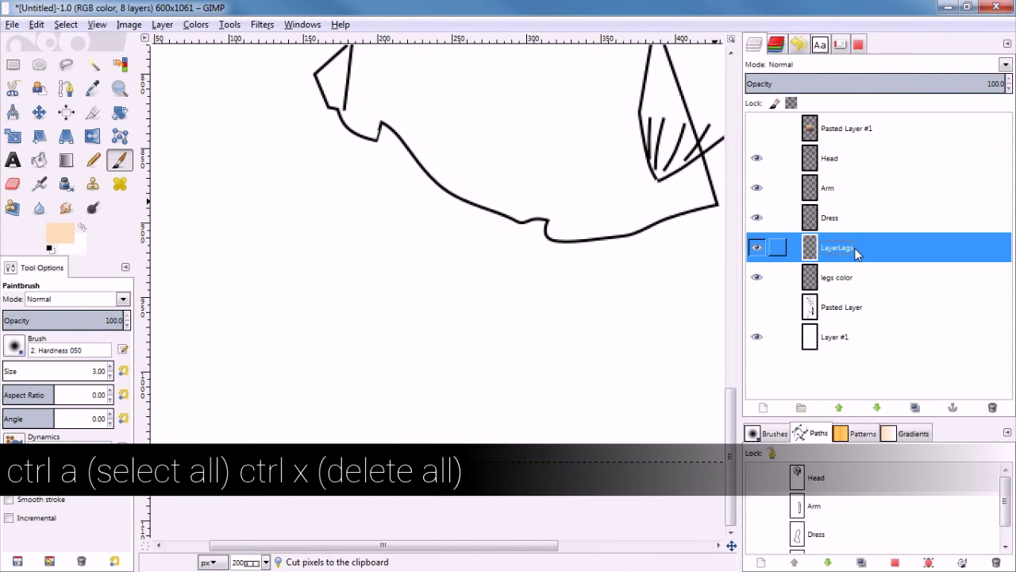
Step: Undo the cut to restore the leg lines and show the Legs path for editing
{"action": "key", "text": "ctrl+z"}
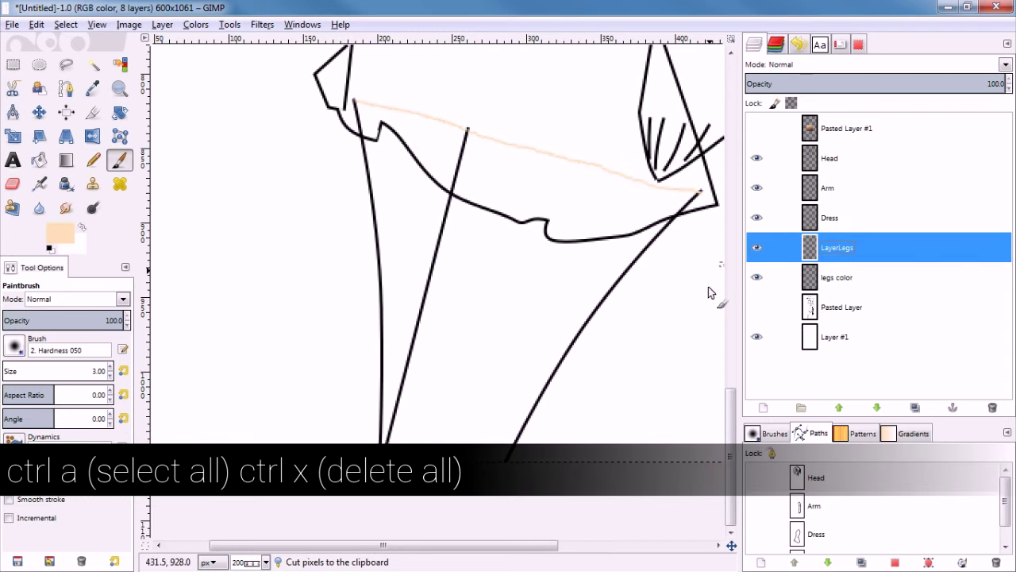
{"action": "left_click", "coordinate": [812, 543]}
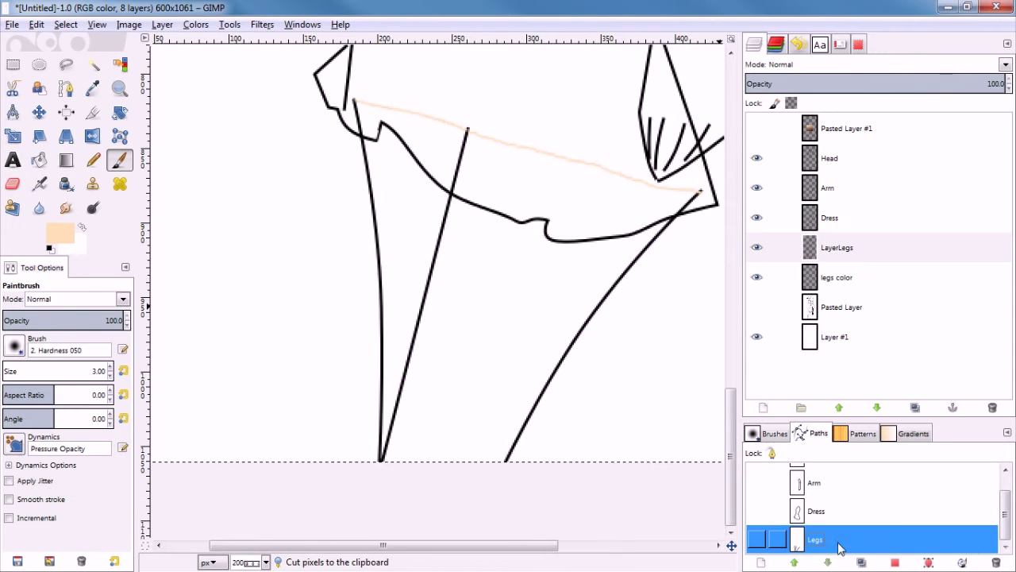
{"action": "right_click", "coordinate": [851, 542]}
{"action": "left_click", "coordinate": [877, 248]}
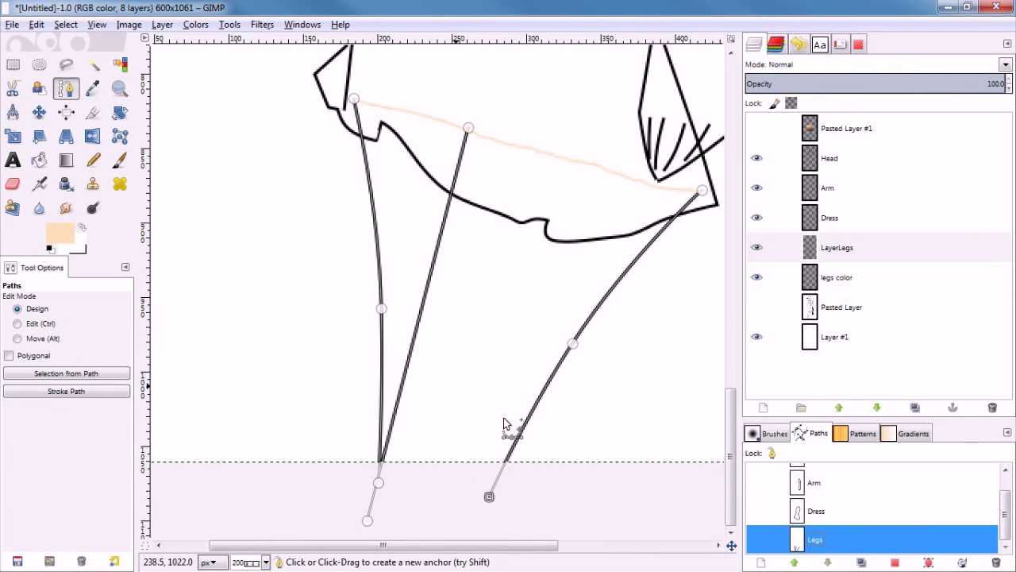
Step: Make LayerLegs the active layer and switch to the Fuzzy Select tool
{"action": "left_click", "coordinate": [839, 254]}
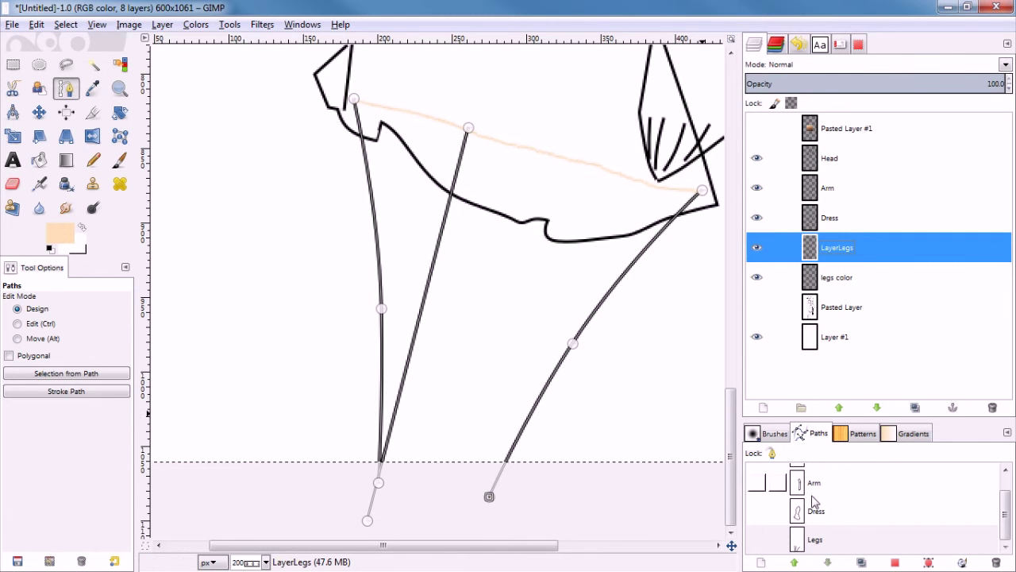
{"action": "left_click", "coordinate": [93, 89]}
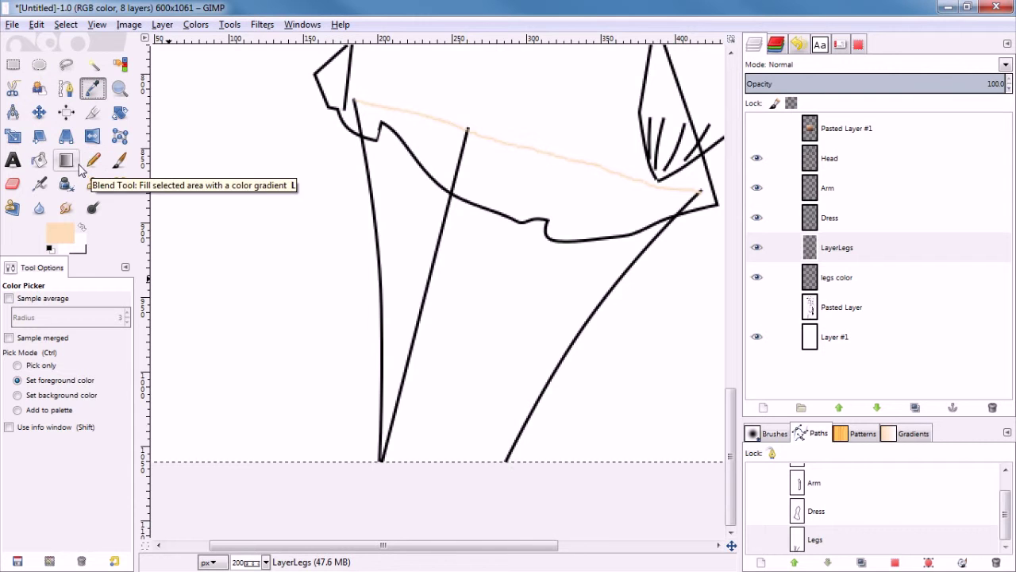
{"action": "left_click", "coordinate": [93, 65]}
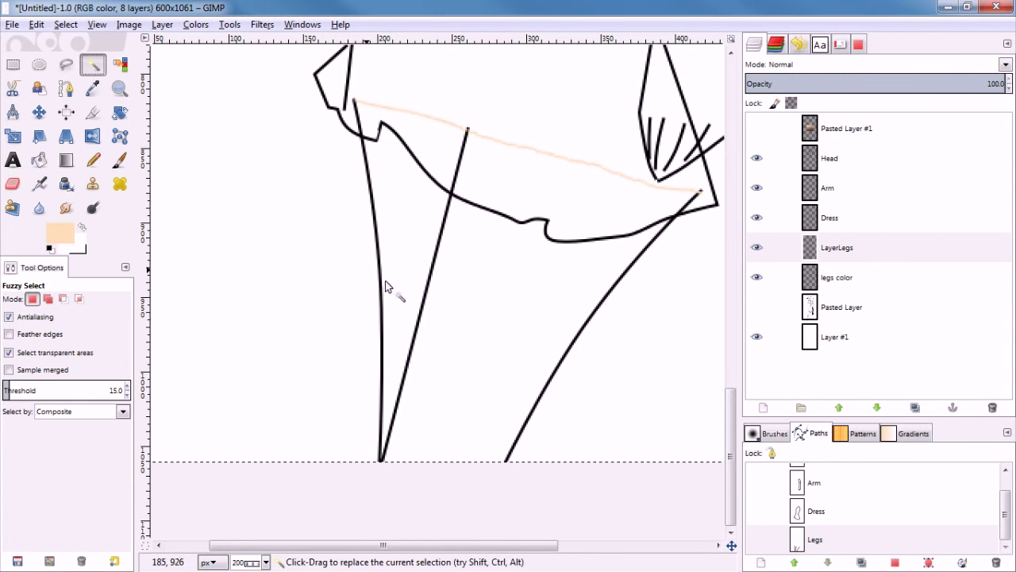
Step: Fuzzy-select the area between the leg lines, adding the line strokes themselves
{"action": "left_click", "coordinate": [411, 261]}
{"action": "left_click", "coordinate": [494, 274], "text": "shift"}
{"action": "scroll", "coordinate": [496, 270], "scroll_direction": "up", "scroll_amount": 2, "text": "ctrl"}
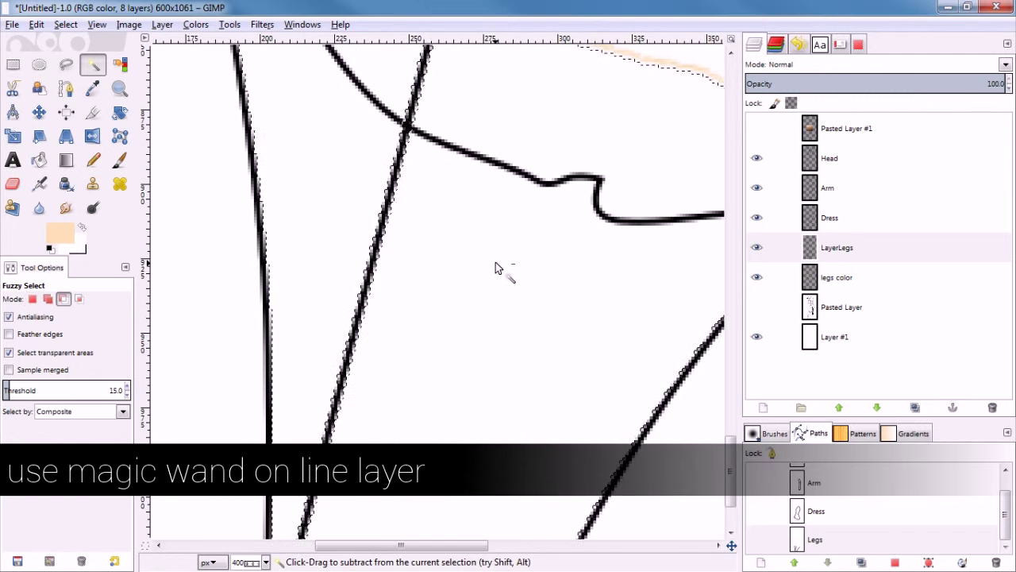
{"action": "scroll", "coordinate": [494, 262], "scroll_direction": "up", "scroll_amount": 2}
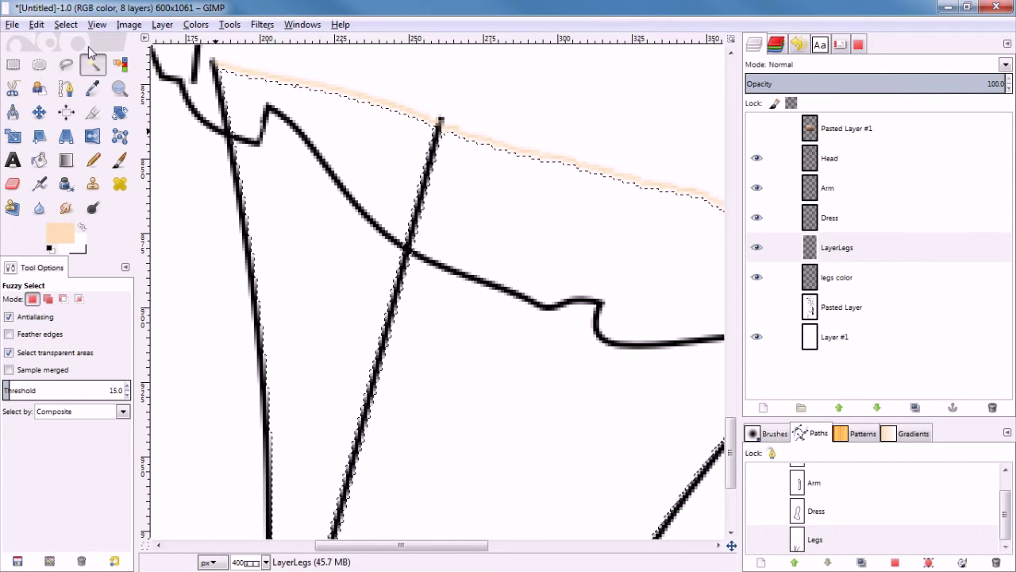
Step: Grow the leg selection by 1 pixel and make the legs color layer active
{"action": "left_click", "coordinate": [66, 24]}
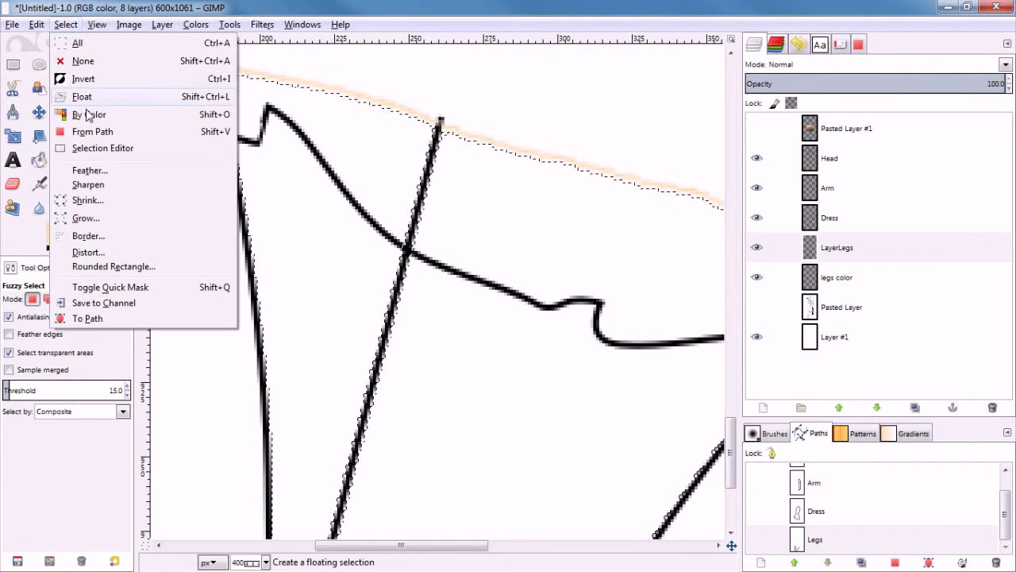
{"action": "left_click", "coordinate": [100, 221]}
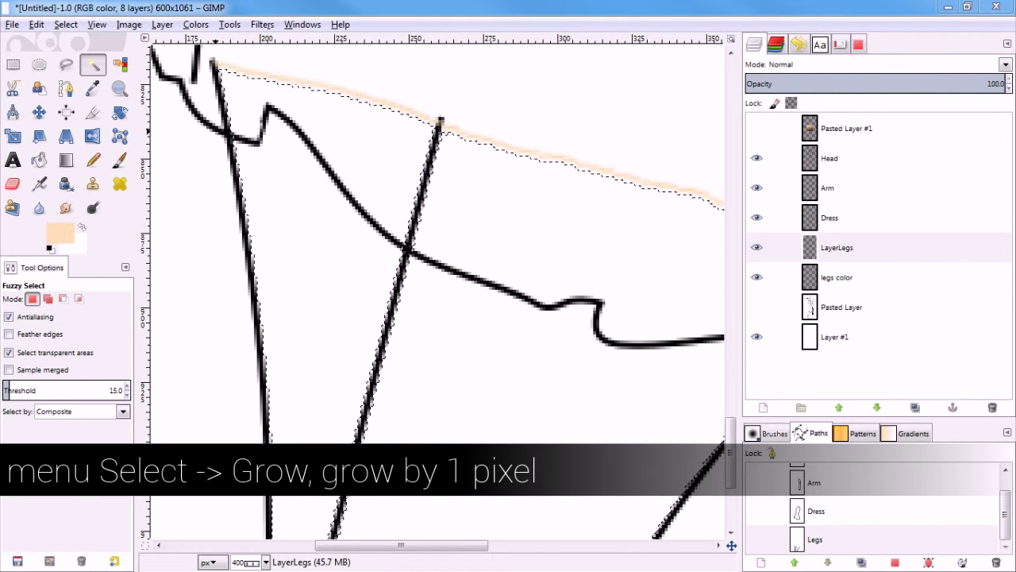
{"action": "left_click", "coordinate": [285, 152]}
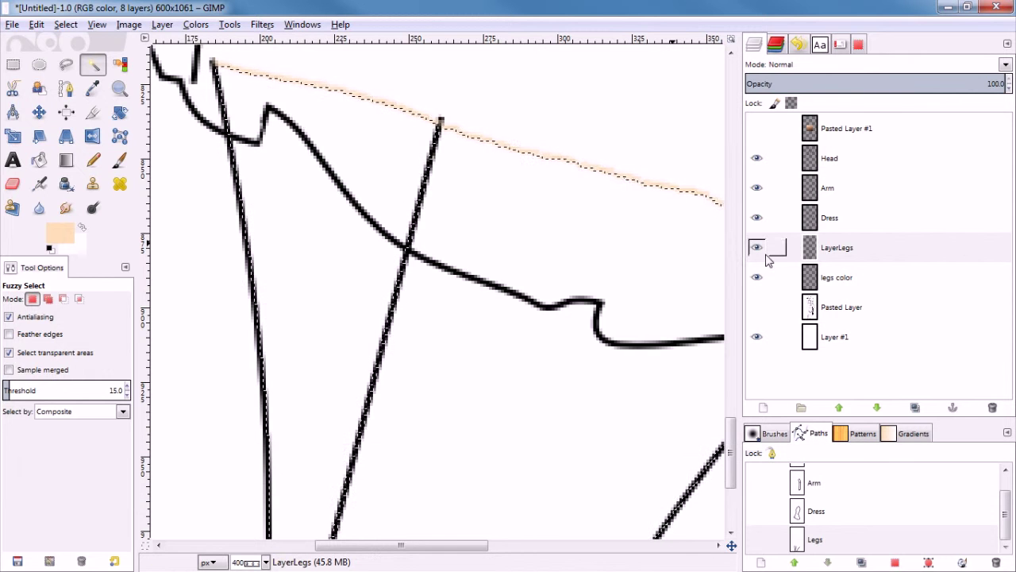
{"action": "left_click", "coordinate": [844, 282]}
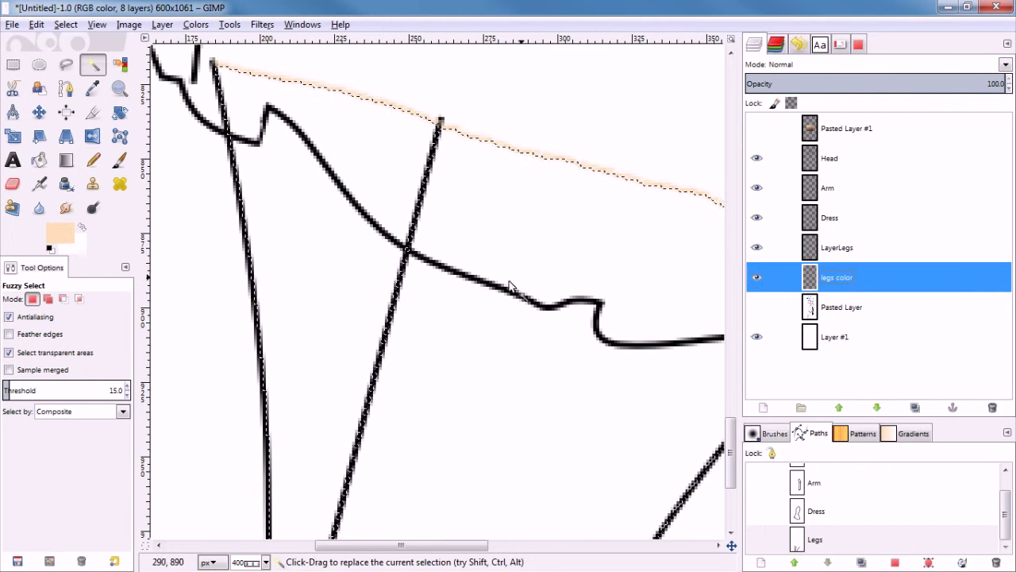
Step: Bucket-fill the selected leg area with peach on the legs color layer
{"action": "key", "text": "shift+b"}
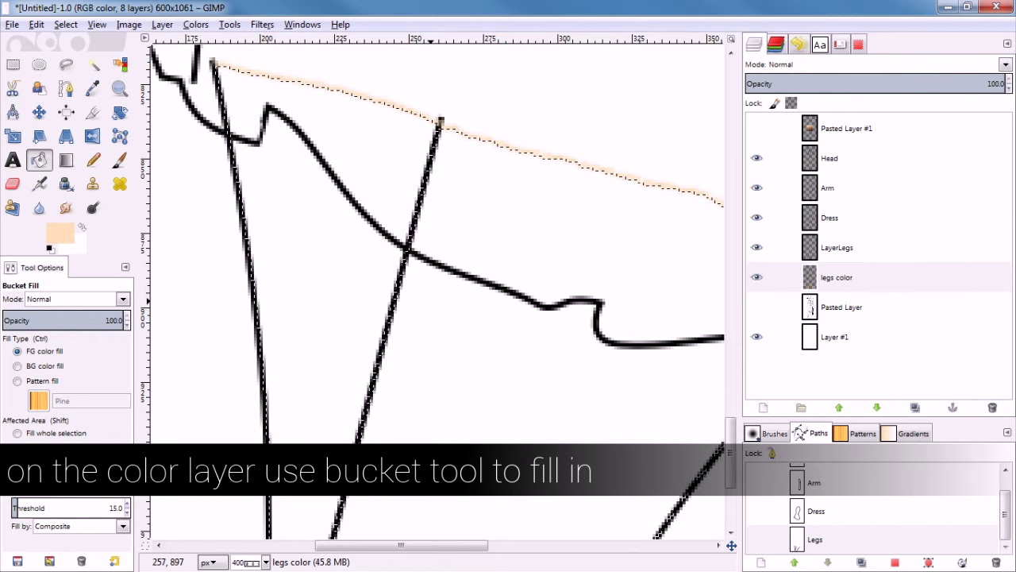
{"action": "left_click", "coordinate": [431, 307]}
{"action": "scroll", "coordinate": [434, 310], "scroll_direction": "down", "scroll_amount": 5, "text": "ctrl"}
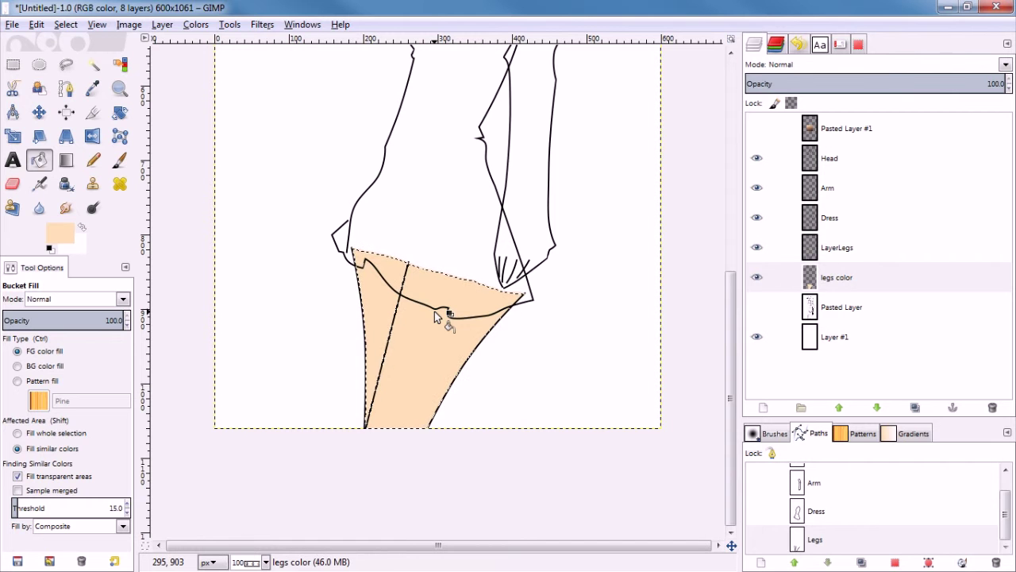
{"action": "scroll", "coordinate": [434, 311], "scroll_direction": "up", "scroll_amount": 5}
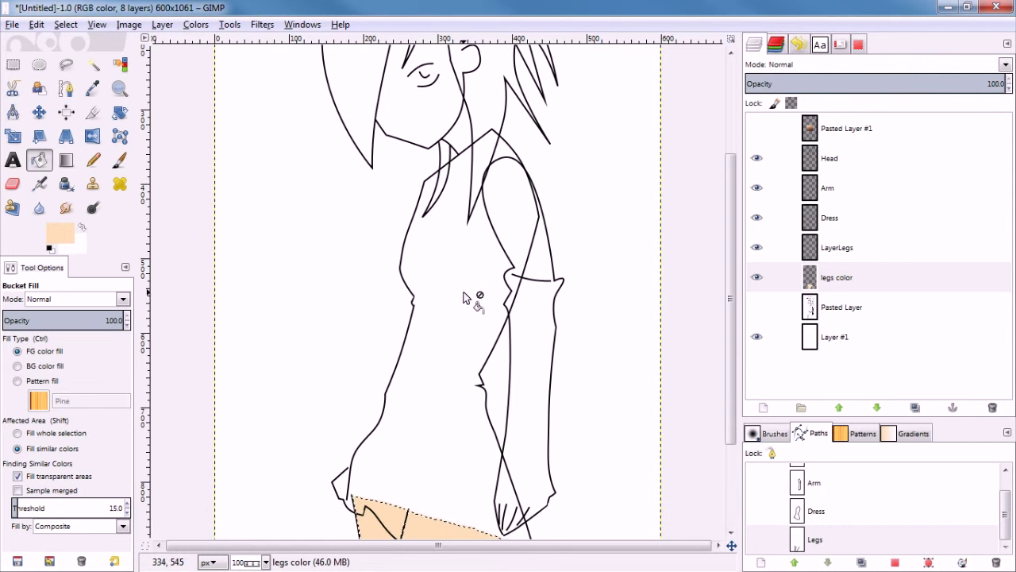
Step: Hide the Head, Arm, LayerLegs and legs color layers, then clear the selection
{"action": "left_click", "coordinate": [757, 158]}
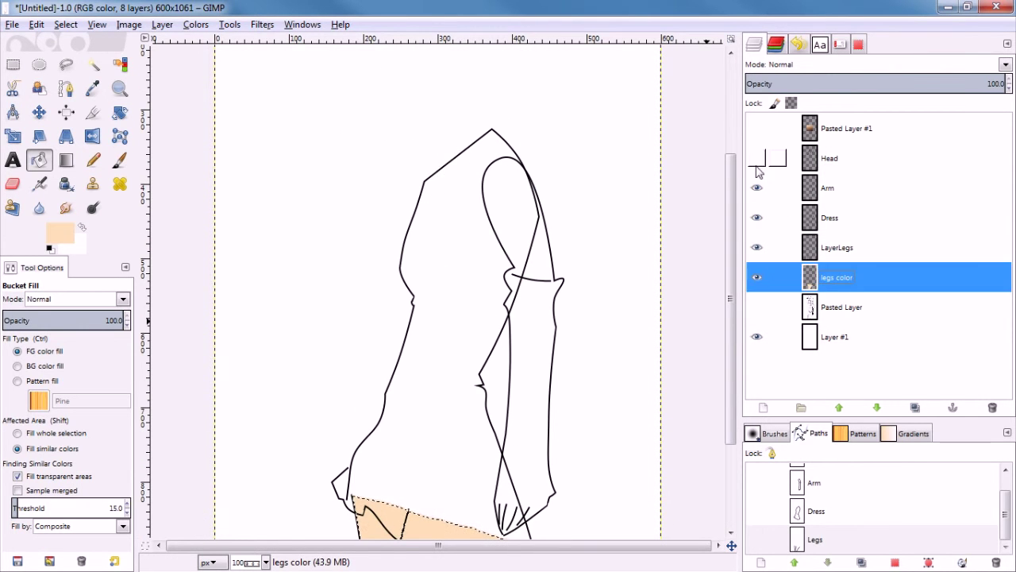
{"action": "left_click", "coordinate": [757, 187]}
{"action": "left_click", "coordinate": [757, 247]}
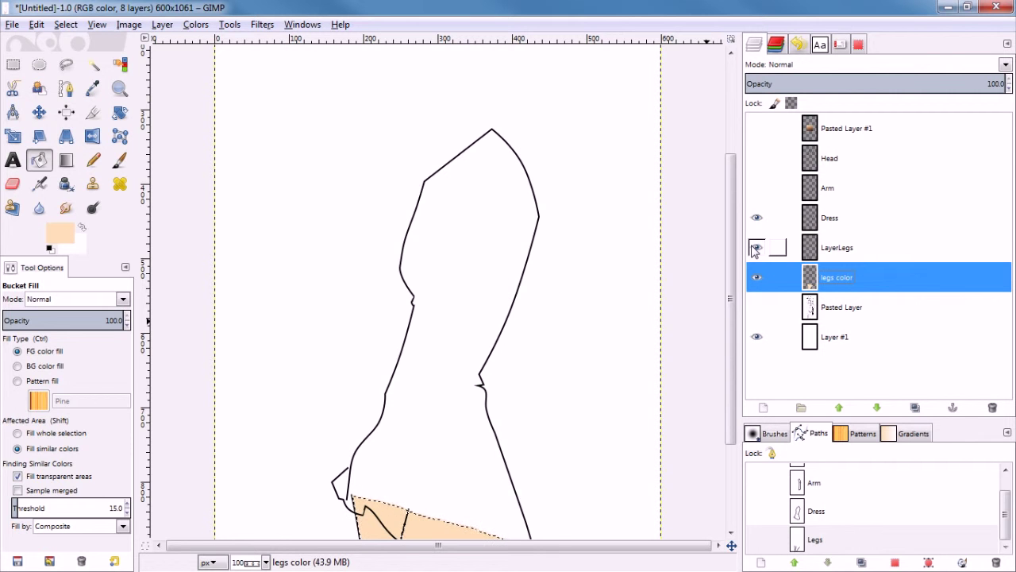
{"action": "scroll", "coordinate": [581, 248], "scroll_direction": "down", "scroll_amount": 3}
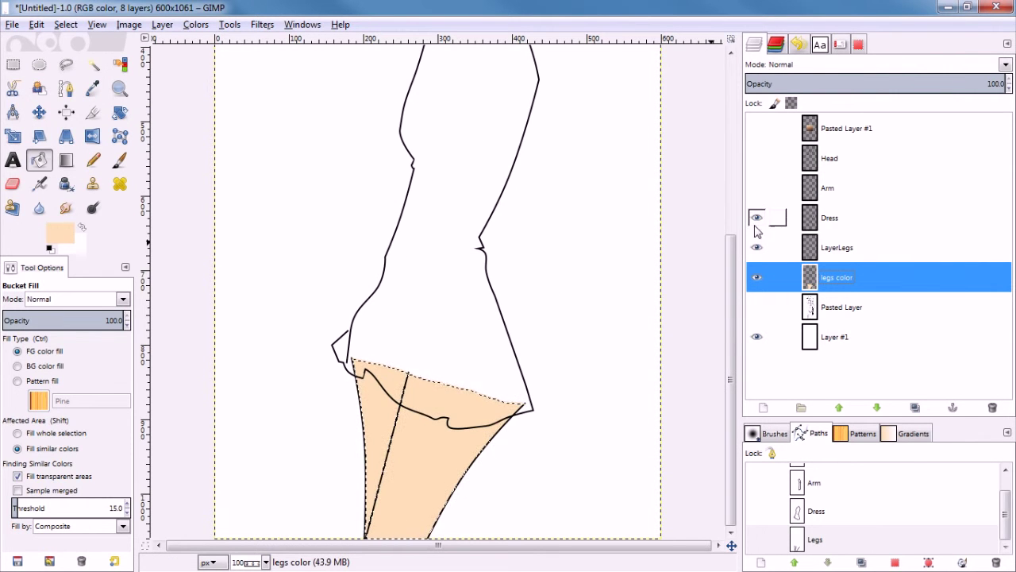
{"action": "left_click", "coordinate": [757, 277]}
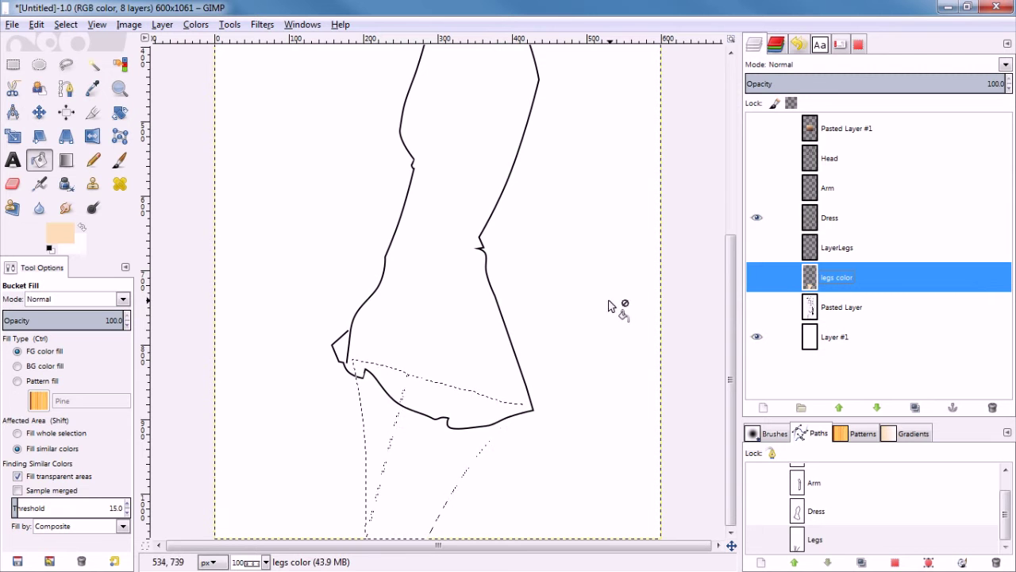
{"action": "key", "text": "ctrl+shift+a"}
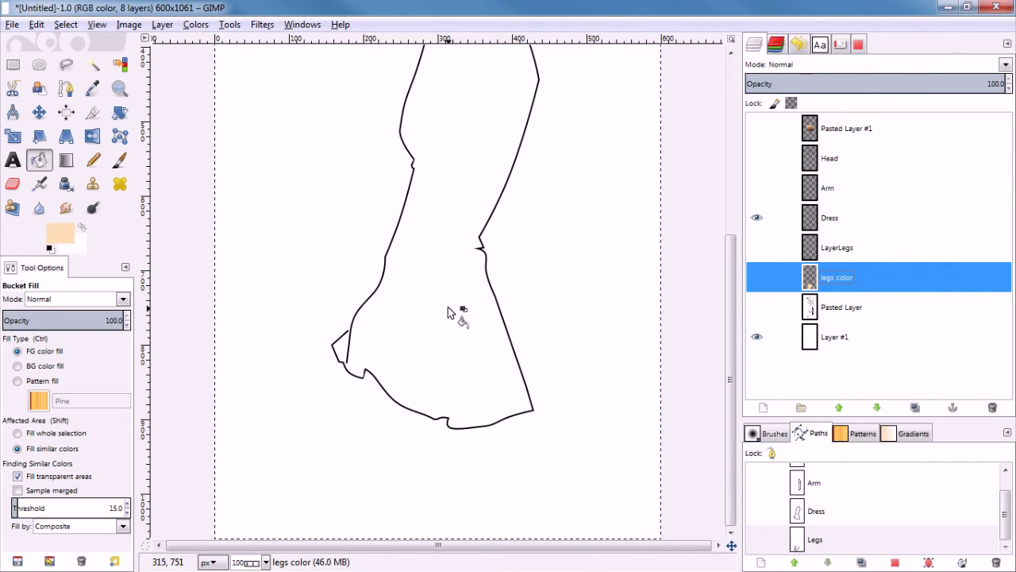
{"action": "scroll", "coordinate": [385, 317], "scroll_direction": "up", "scroll_amount": 3}
{"action": "scroll", "coordinate": [385, 317], "scroll_direction": "up", "scroll_amount": 4, "text": "ctrl"}
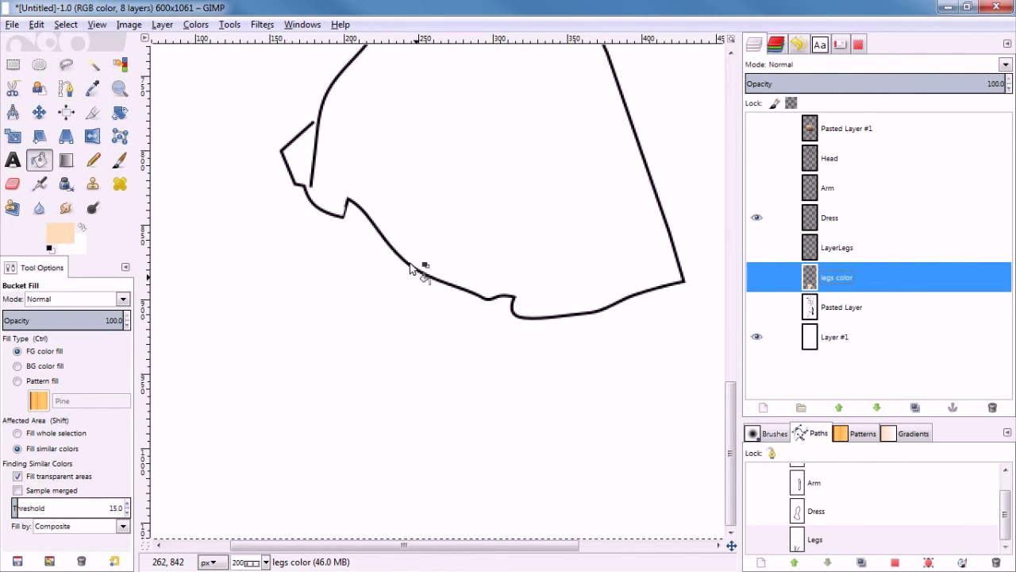
{"action": "scroll", "coordinate": [215, 117], "scroll_direction": "up", "scroll_amount": 5}
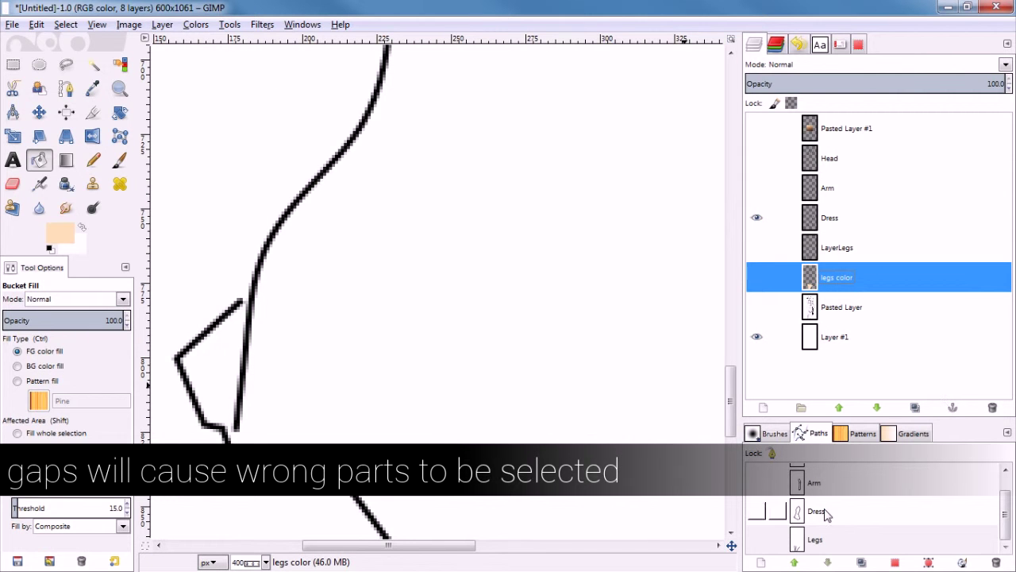
Step: Show the Dress path and set the foreground colour to black
{"action": "left_click", "coordinate": [761, 514]}
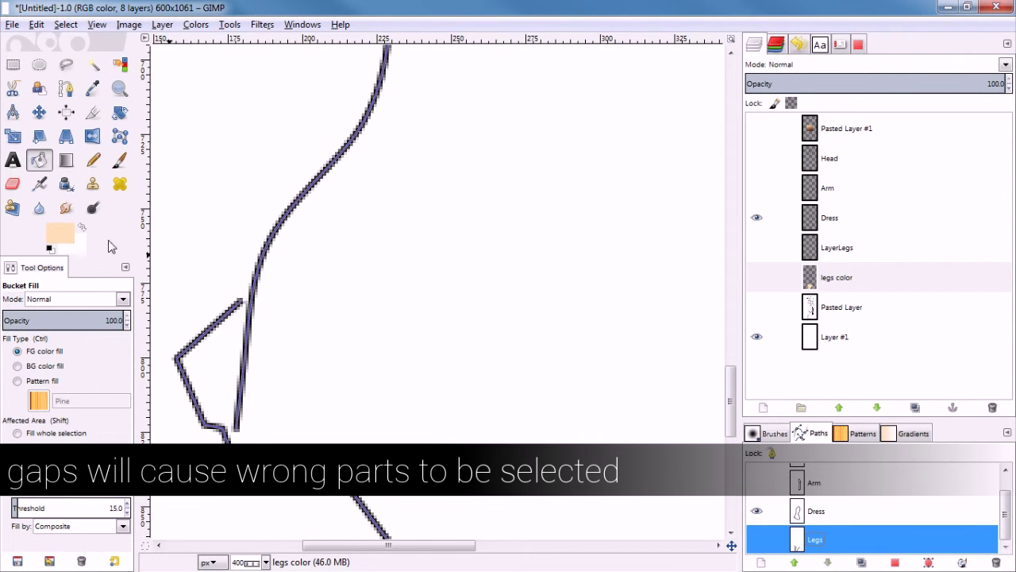
{"action": "left_click", "coordinate": [63, 235]}
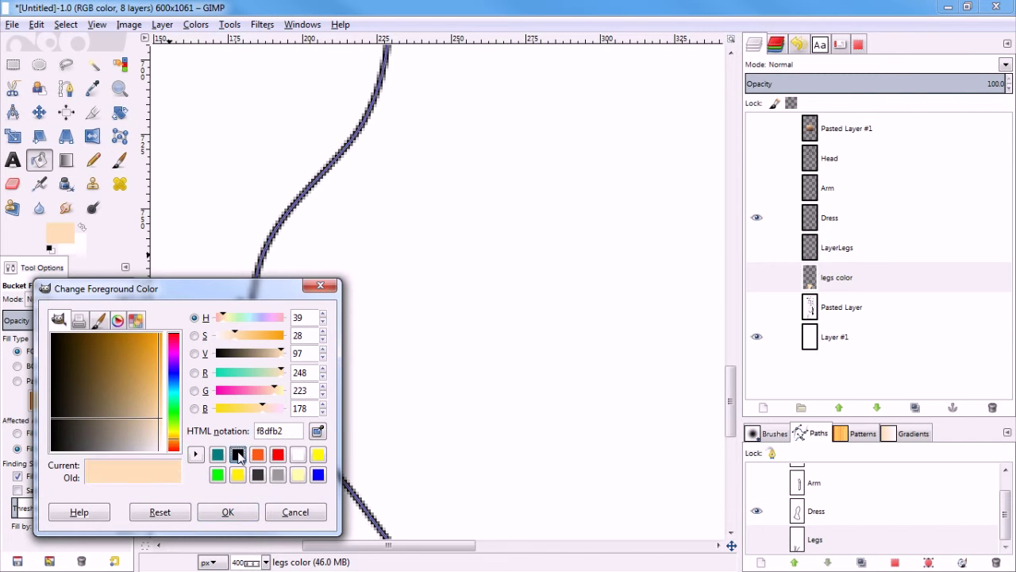
{"action": "left_click", "coordinate": [236, 453]}
{"action": "left_click", "coordinate": [228, 512]}
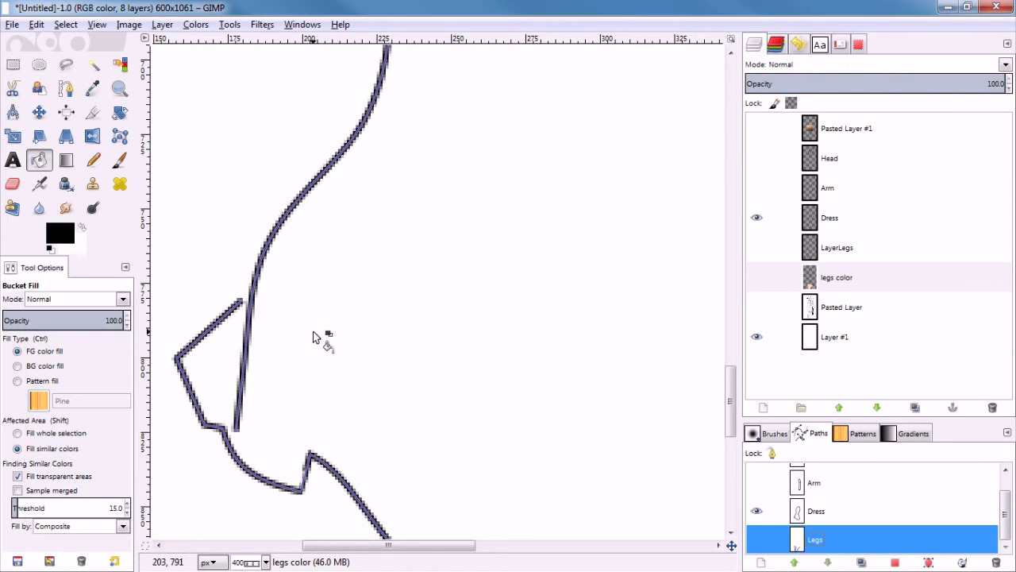
Step: Make the Dress layer active and move one Dress path anchor to reshape the hem corner
{"action": "left_click", "coordinate": [847, 512]}
{"action": "right_click", "coordinate": [847, 512]}
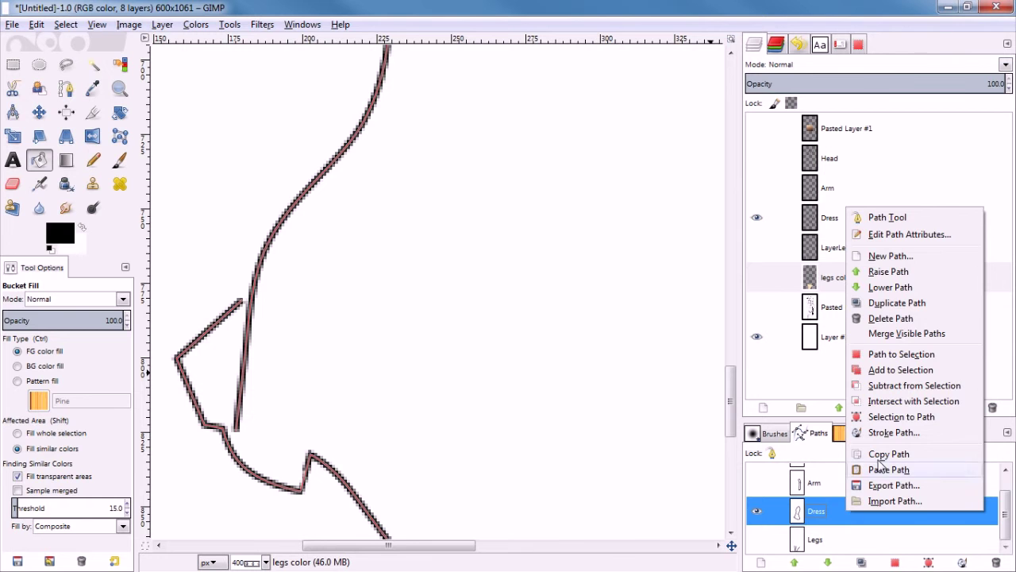
{"action": "left_click", "coordinate": [874, 218]}
{"action": "left_click", "coordinate": [851, 222]}
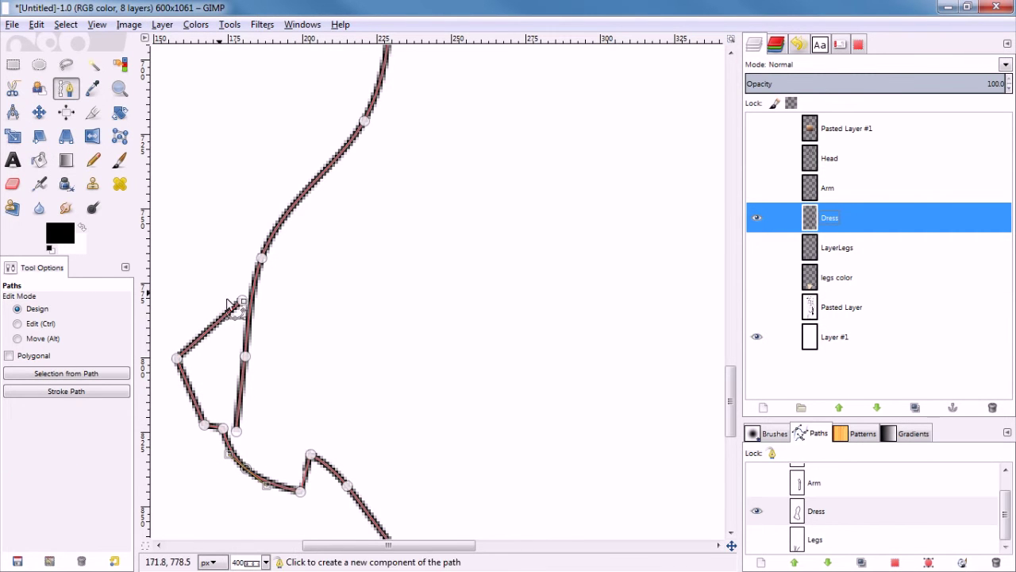
{"action": "left_click_drag", "start_coordinate": [242, 301], "coordinate": [253, 291]}
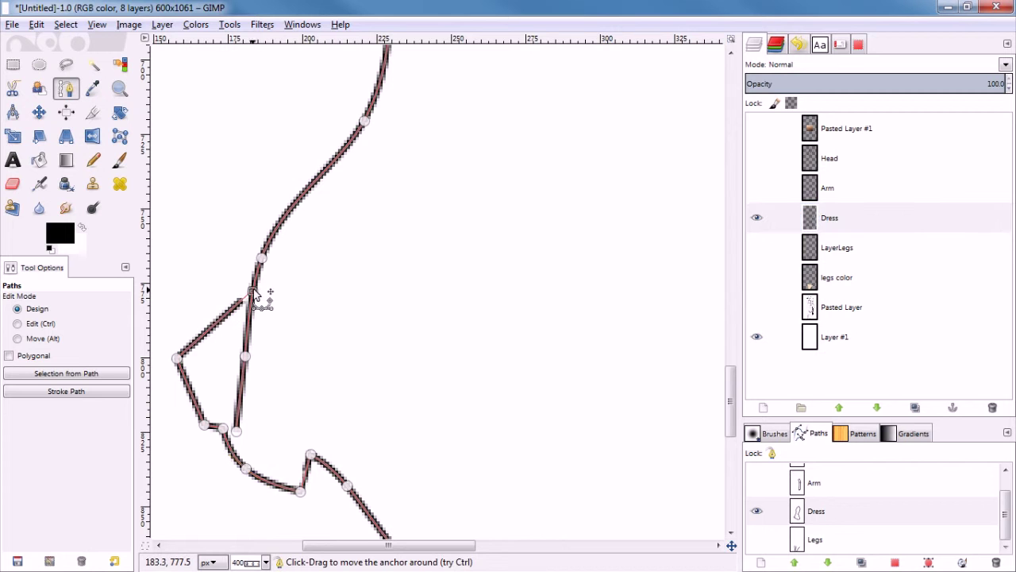
Step: Stroke the reshaped Dress path in black onto the Dress layer
{"action": "scroll", "coordinate": [375, 363], "scroll_direction": "down", "scroll_amount": 5}
{"action": "scroll", "coordinate": [591, 350], "scroll_direction": "down", "scroll_amount": 3}
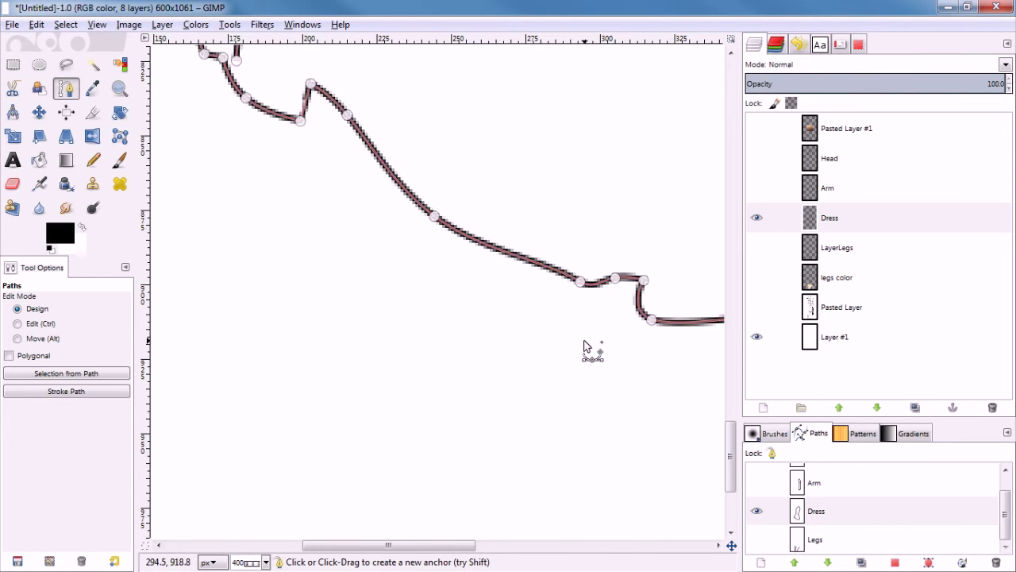
{"action": "scroll", "coordinate": [565, 343], "scroll_direction": "down", "scroll_amount": 2}
{"action": "scroll", "coordinate": [561, 342], "scroll_direction": "right", "scroll_amount": 5}
{"action": "scroll", "coordinate": [357, 199], "scroll_direction": "up", "scroll_amount": 10}
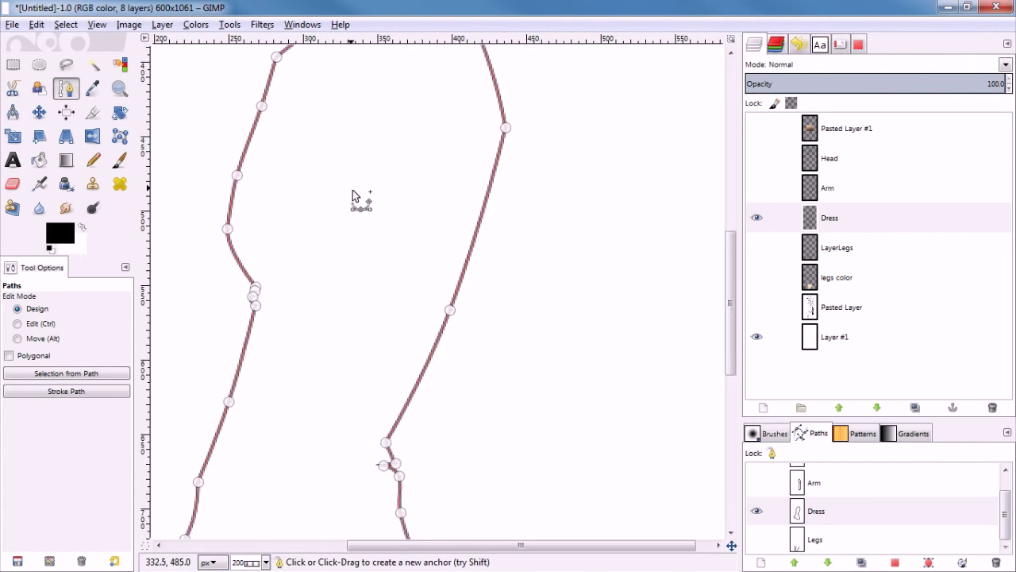
{"action": "scroll", "coordinate": [404, 283], "scroll_direction": "down", "scroll_amount": 10}
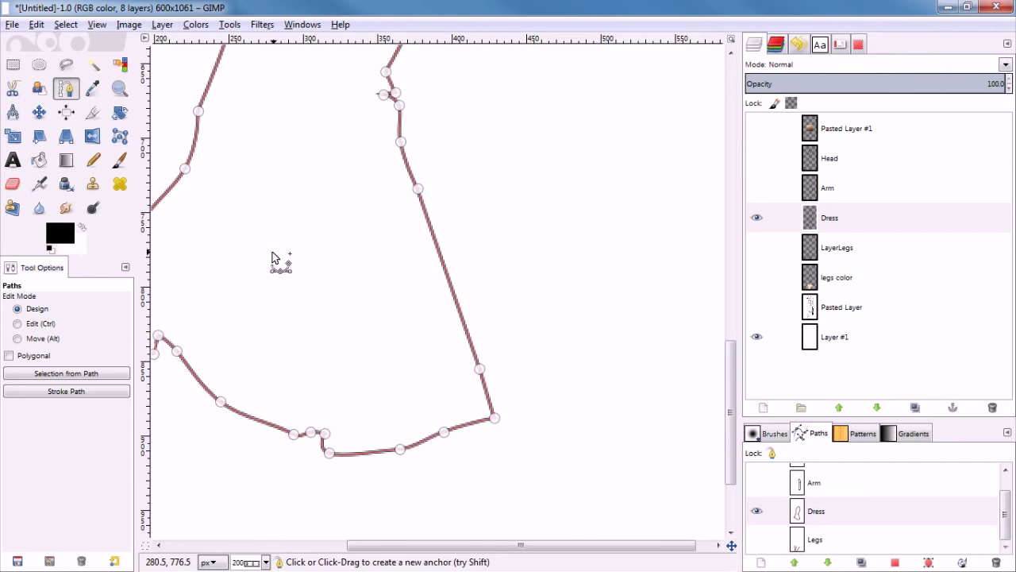
{"action": "scroll", "coordinate": [280, 264], "scroll_direction": "down", "scroll_amount": 3}
{"action": "scroll", "coordinate": [280, 264], "scroll_direction": "up", "scroll_amount": 5}
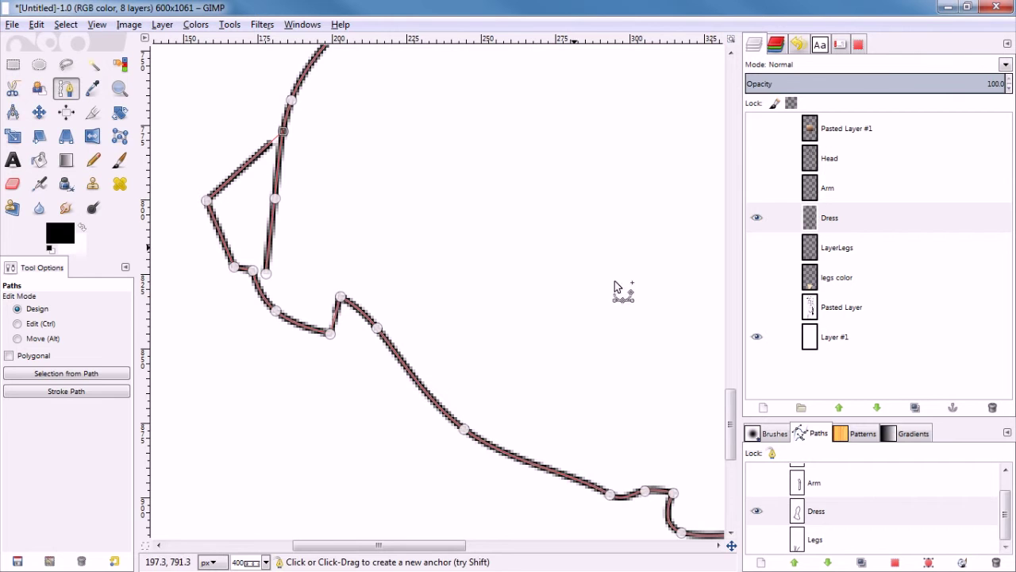
{"action": "left_click", "coordinate": [66, 391]}
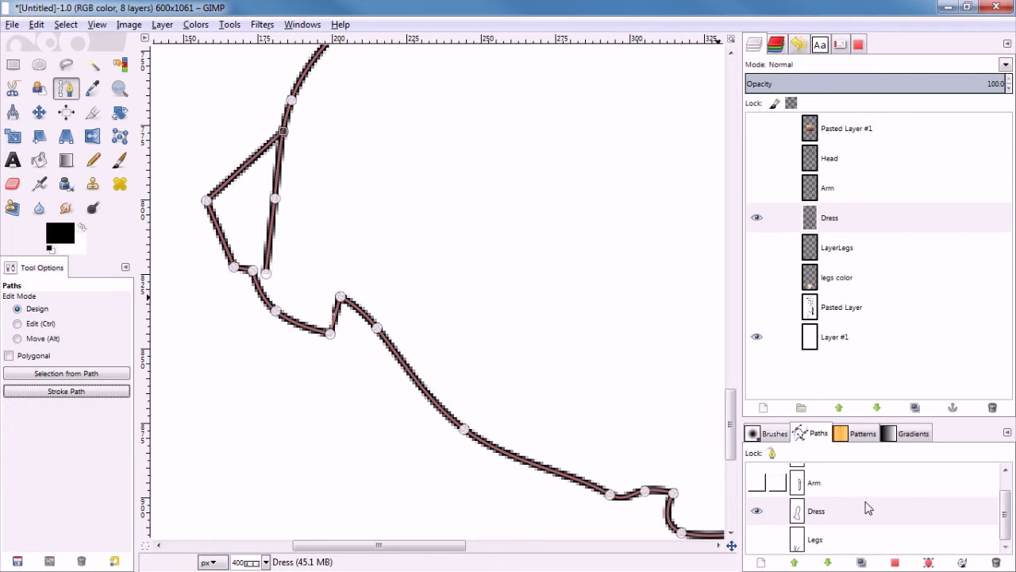
{"action": "left_click", "coordinate": [759, 514]}
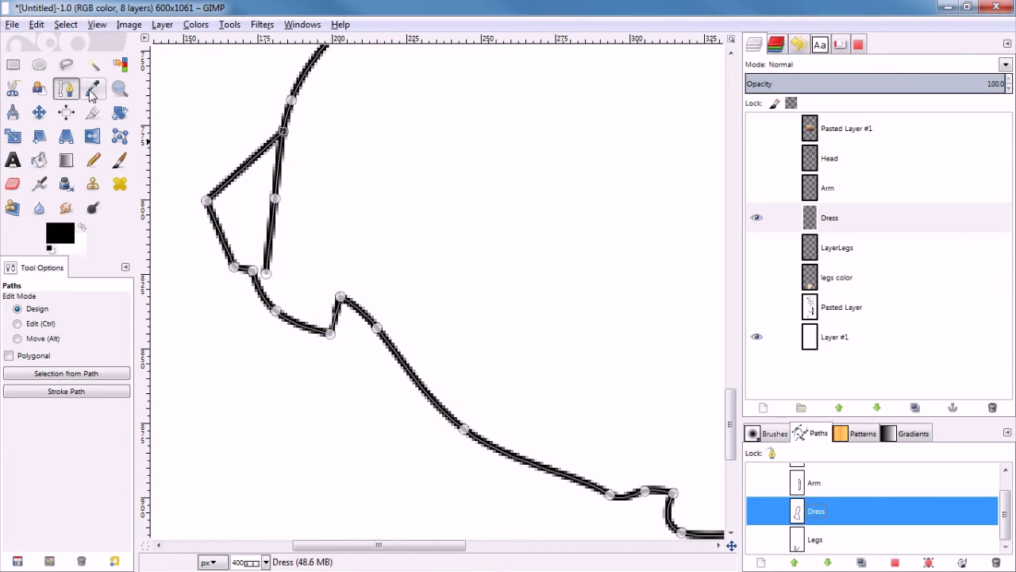
Step: Add a transparent 'Dress color' layer from LayerLegs' menu, then reselect the Dress lines layer
{"action": "right_click", "coordinate": [835, 248]}
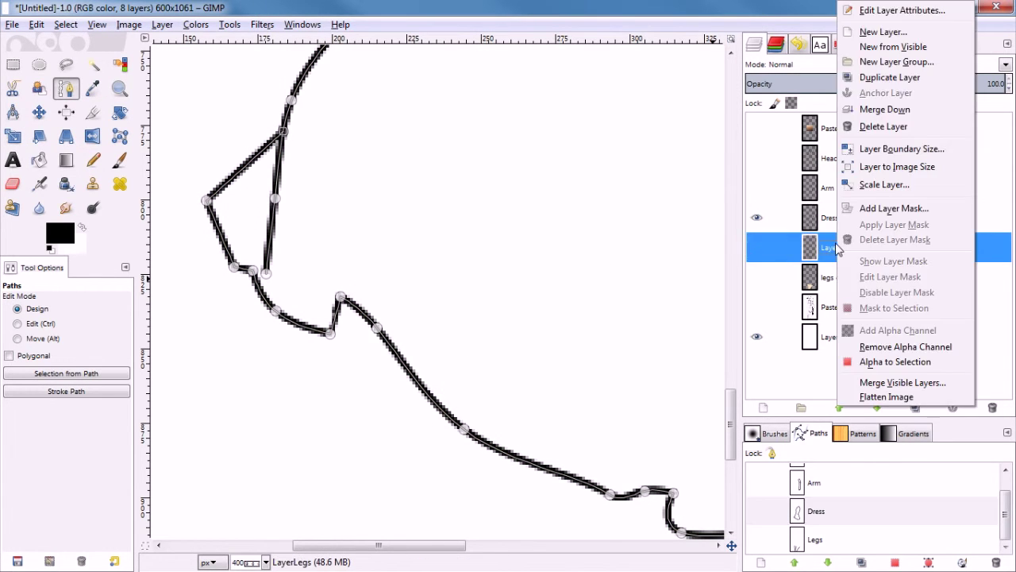
{"action": "left_click", "coordinate": [873, 32]}
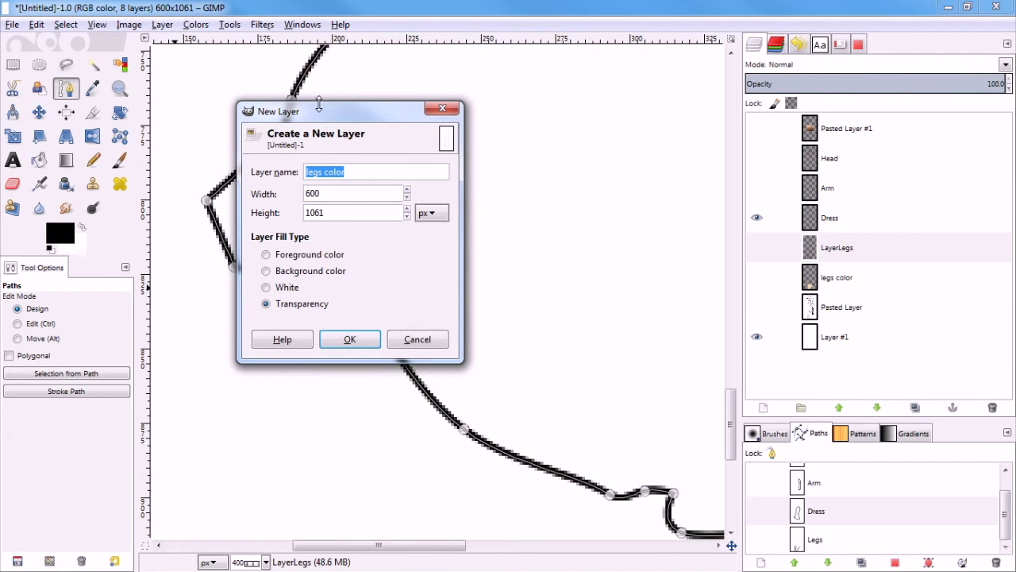
{"action": "type", "text": "Dress color"}
{"action": "key", "text": "Return"}
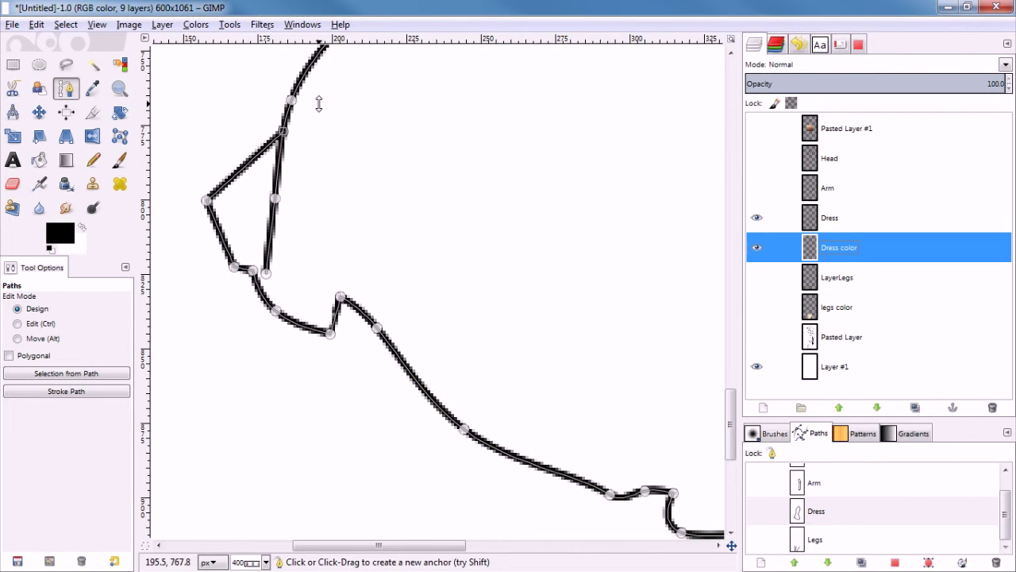
{"action": "left_click", "coordinate": [866, 216]}
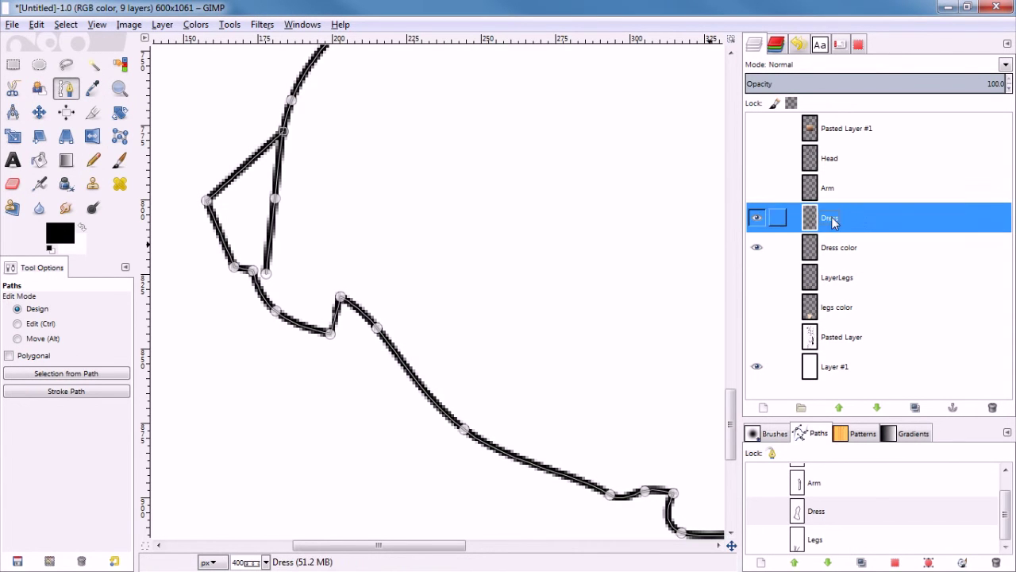
{"action": "left_click", "coordinate": [93, 65]}
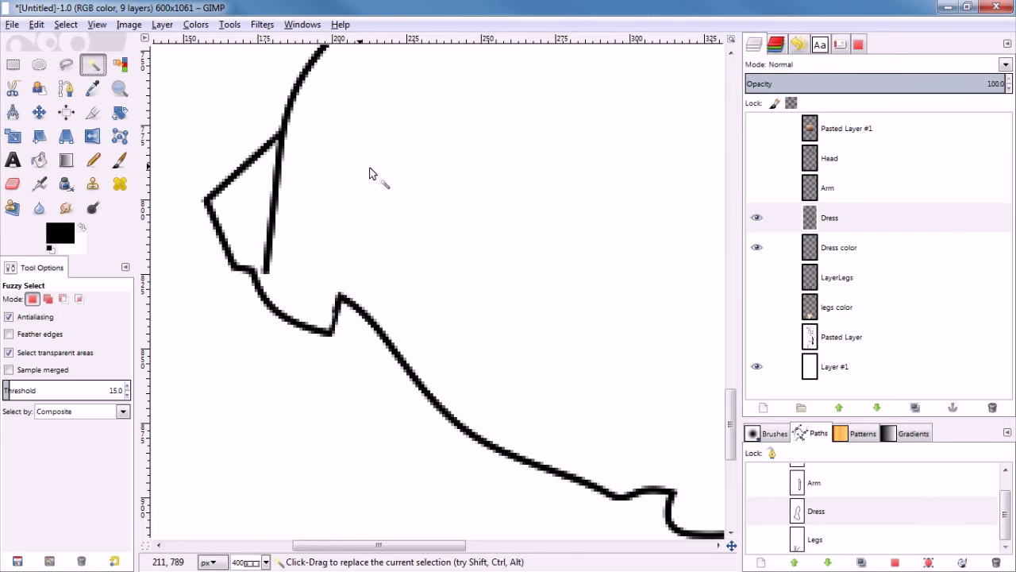
Step: Select the area inside the dress outline and grow the selection slightly
{"action": "left_click", "coordinate": [405, 181]}
{"action": "scroll", "coordinate": [515, 300], "scroll_direction": "down", "scroll_amount": 4}
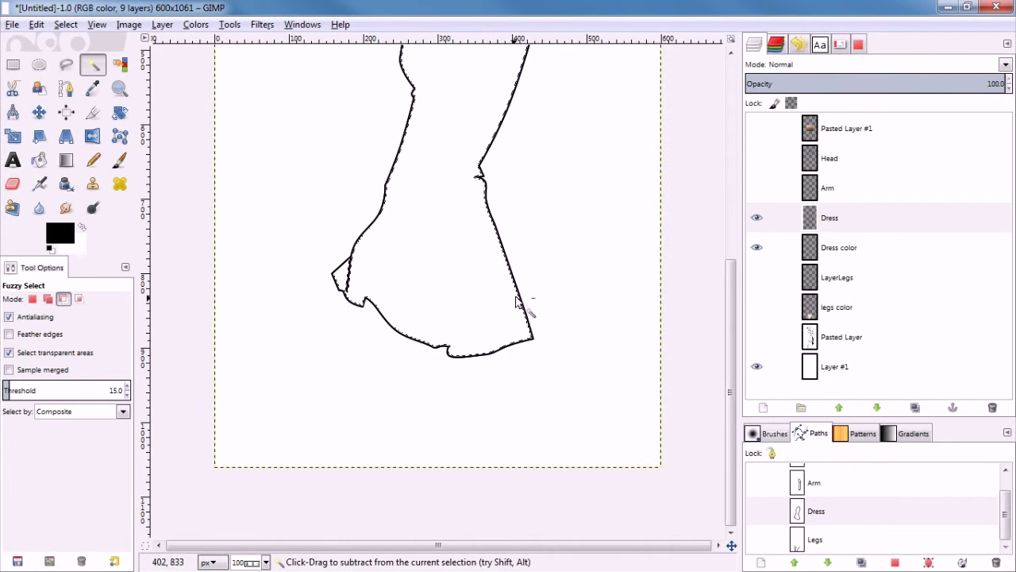
{"action": "key", "text": "alt+s"}
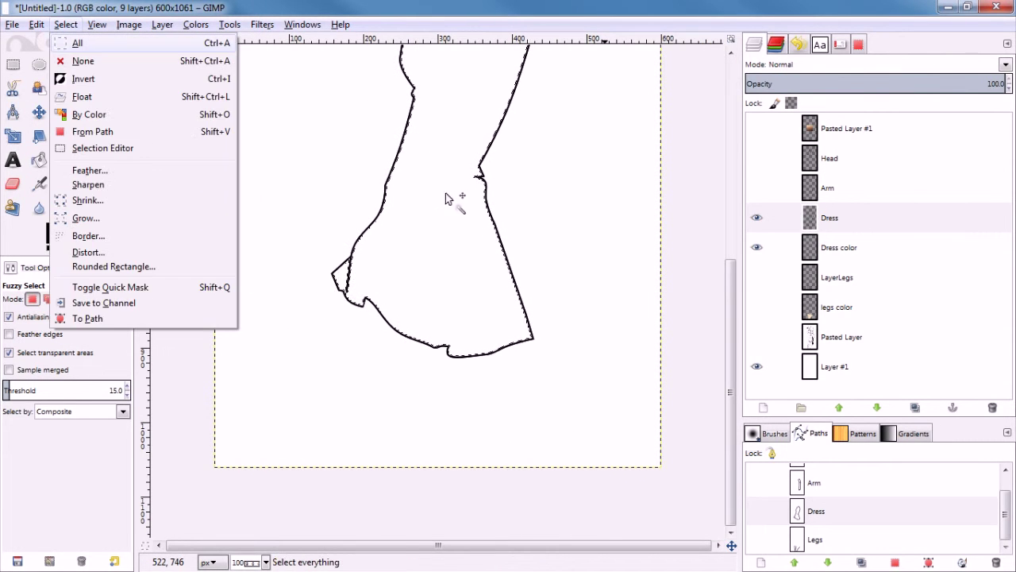
{"action": "key", "text": "Escape"}
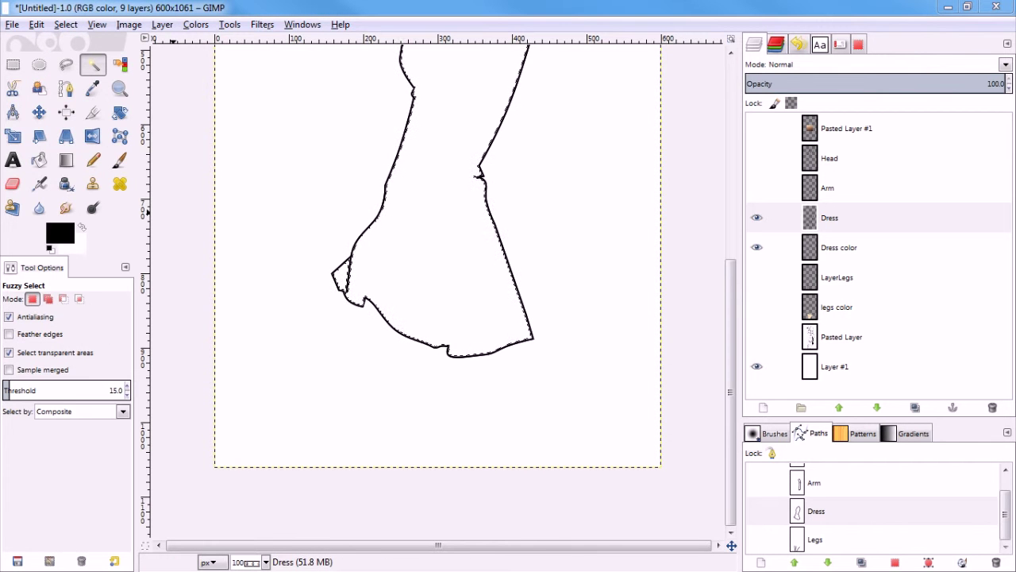
{"action": "key", "text": "alt+s"}
{"action": "key", "text": "g"}
{"action": "left_click", "coordinate": [255, 263]}
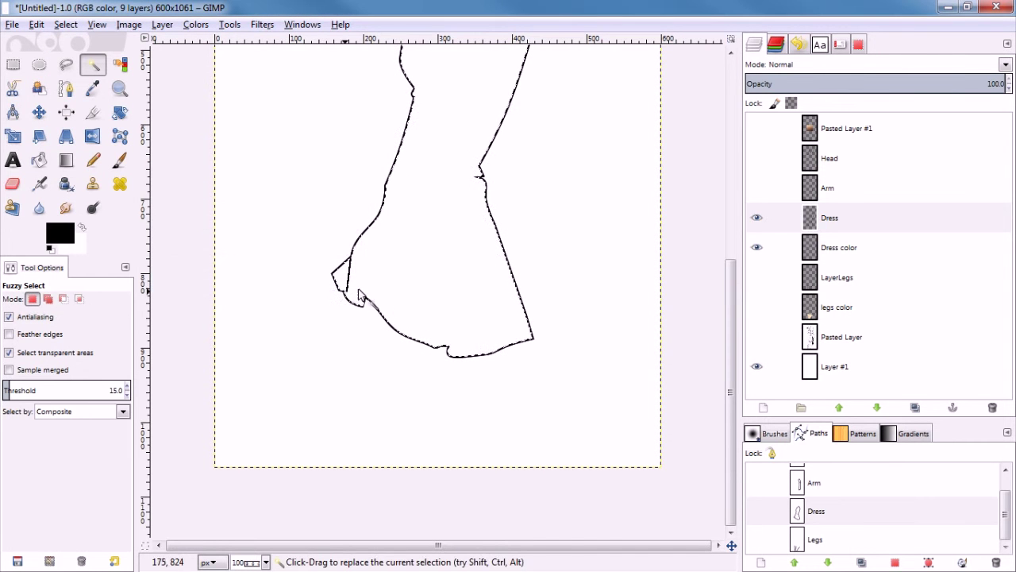
Step: Fill the dress with teal 007f7f on the Dress color layer, then deselect
{"action": "left_click", "coordinate": [856, 252]}
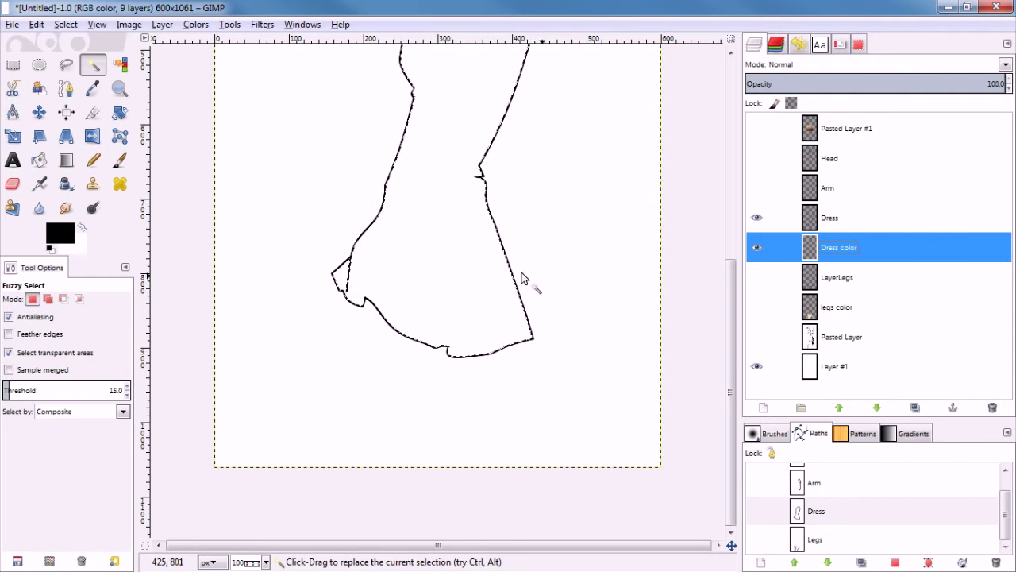
{"action": "key", "text": "shift+b"}
{"action": "left_click", "coordinate": [59, 231]}
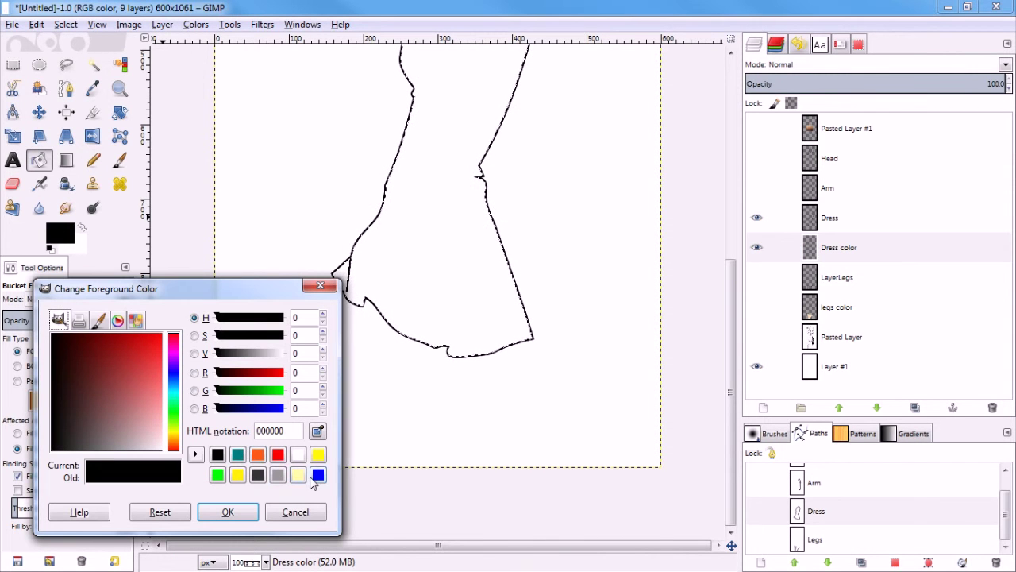
{"action": "left_click", "coordinate": [136, 320]}
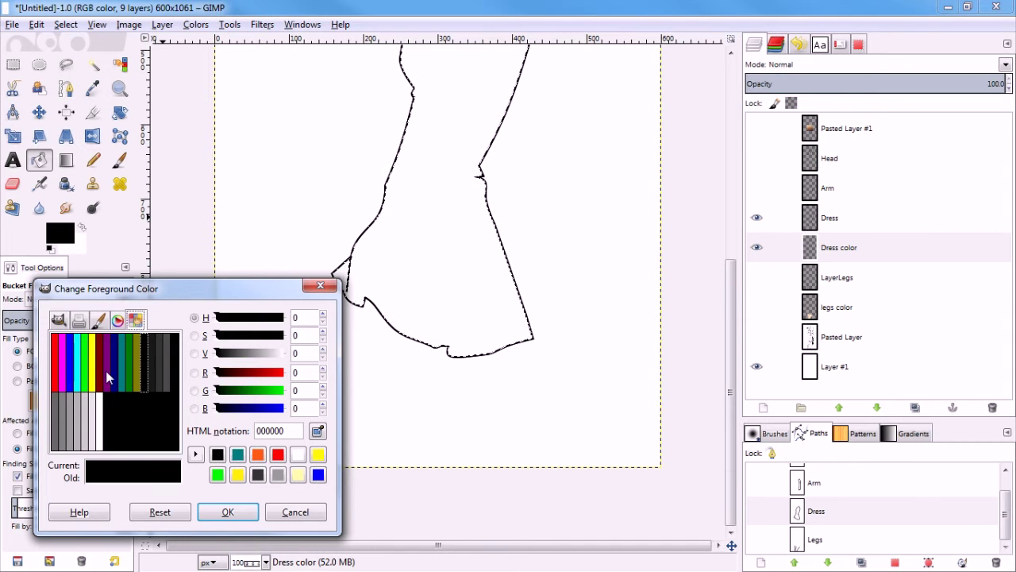
{"action": "left_click", "coordinate": [124, 369]}
{"action": "left_click", "coordinate": [228, 511]}
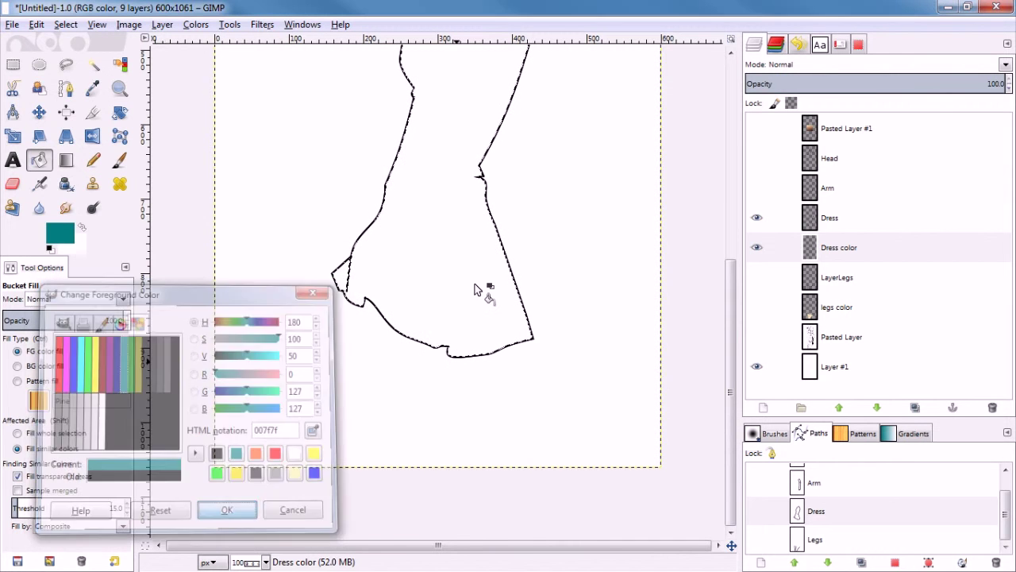
{"action": "left_click", "coordinate": [470, 266]}
{"action": "scroll", "coordinate": [447, 215], "scroll_direction": "up", "scroll_amount": 1}
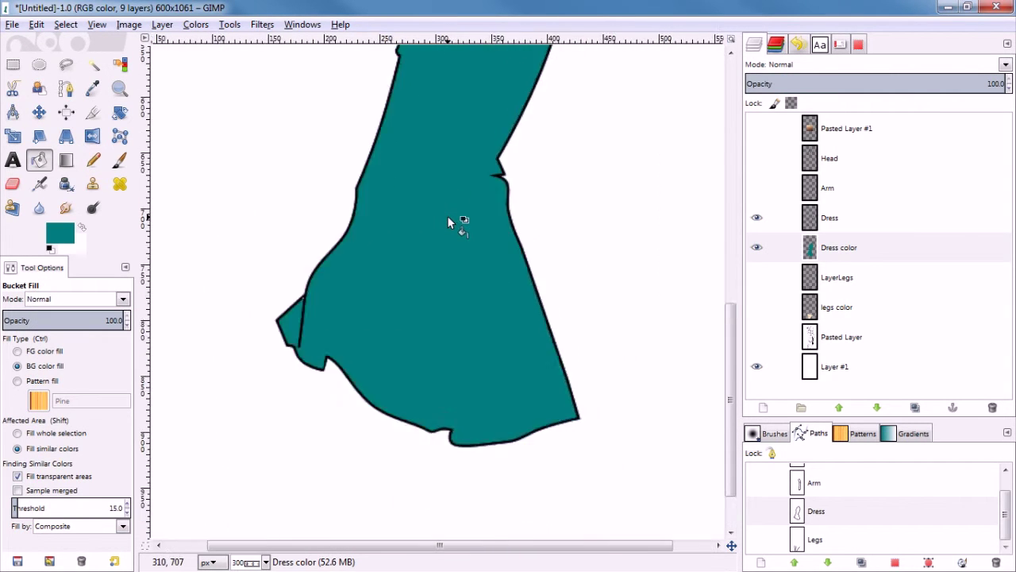
{"action": "scroll", "coordinate": [447, 215], "scroll_direction": "down", "scroll_amount": 3}
{"action": "scroll", "coordinate": [615, 301], "scroll_direction": "up", "scroll_amount": 1}
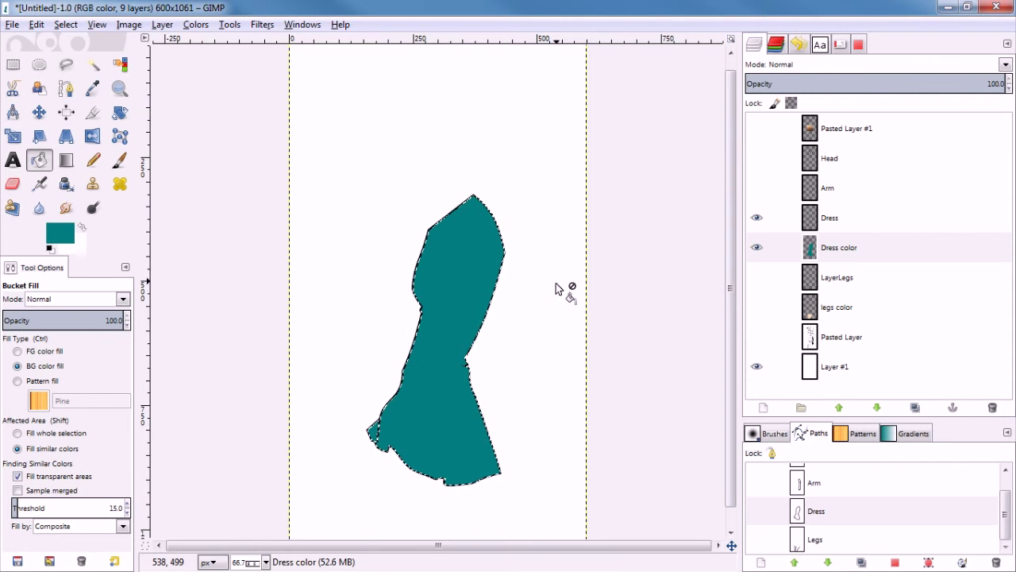
{"action": "key", "text": "ctrl+shift+a"}
{"action": "scroll", "coordinate": [579, 311], "scroll_direction": "down", "scroll_amount": 1}
{"action": "scroll", "coordinate": [545, 302], "scroll_direction": "up", "scroll_amount": 1}
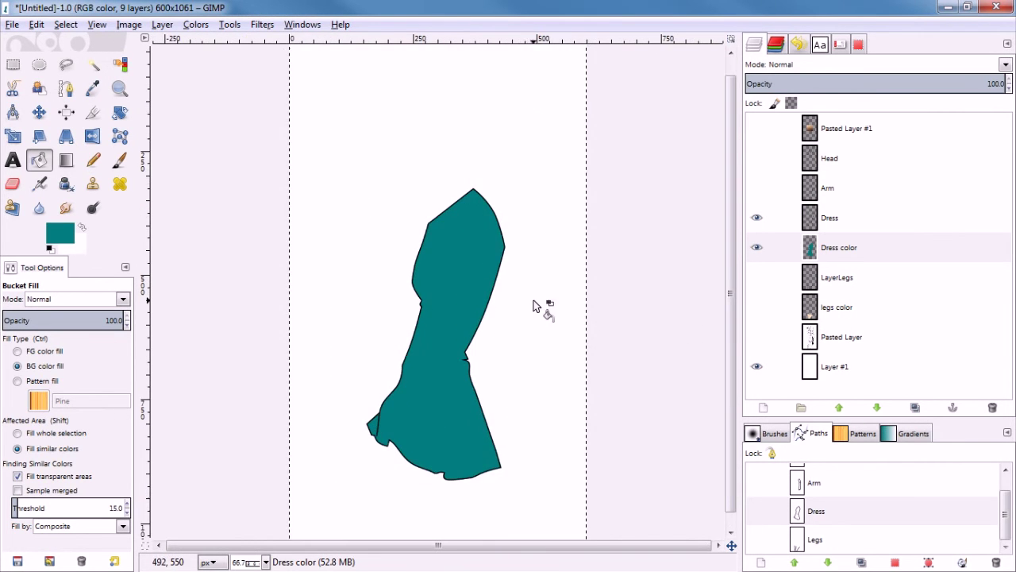
Step: Show the leg layers and Arm outline, and hide the white Layer #1 background
{"action": "left_click", "coordinate": [756, 279]}
{"action": "left_click", "coordinate": [757, 308]}
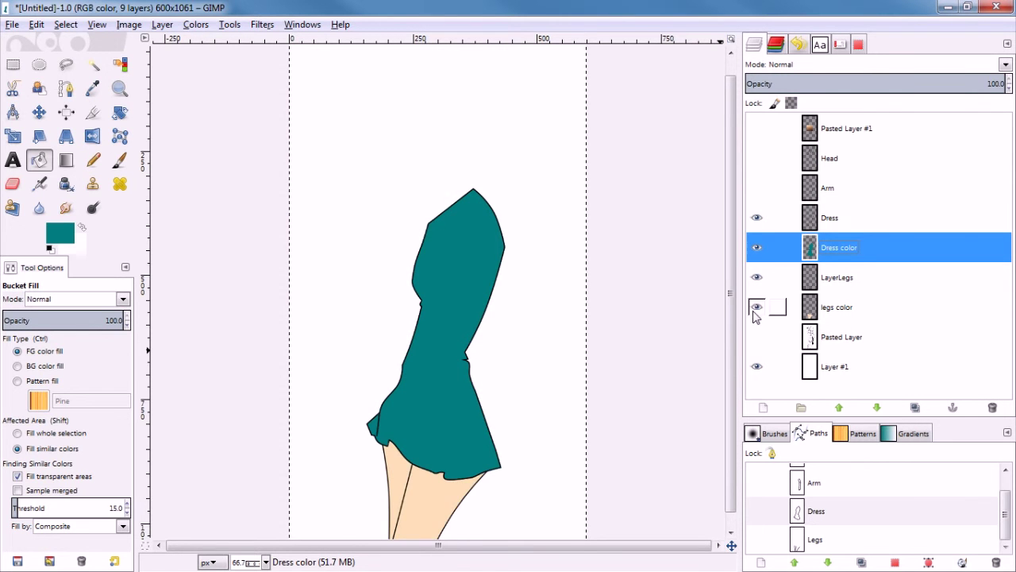
{"action": "scroll", "coordinate": [487, 385], "scroll_direction": "down", "scroll_amount": 1}
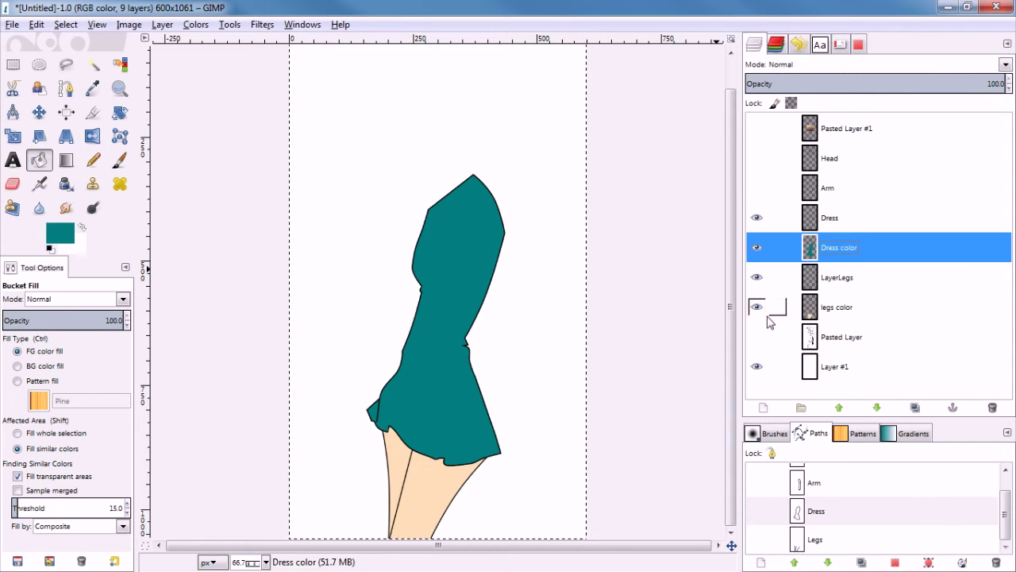
{"action": "left_click", "coordinate": [756, 367]}
{"action": "left_click", "coordinate": [757, 247]}
{"action": "left_click", "coordinate": [756, 217]}
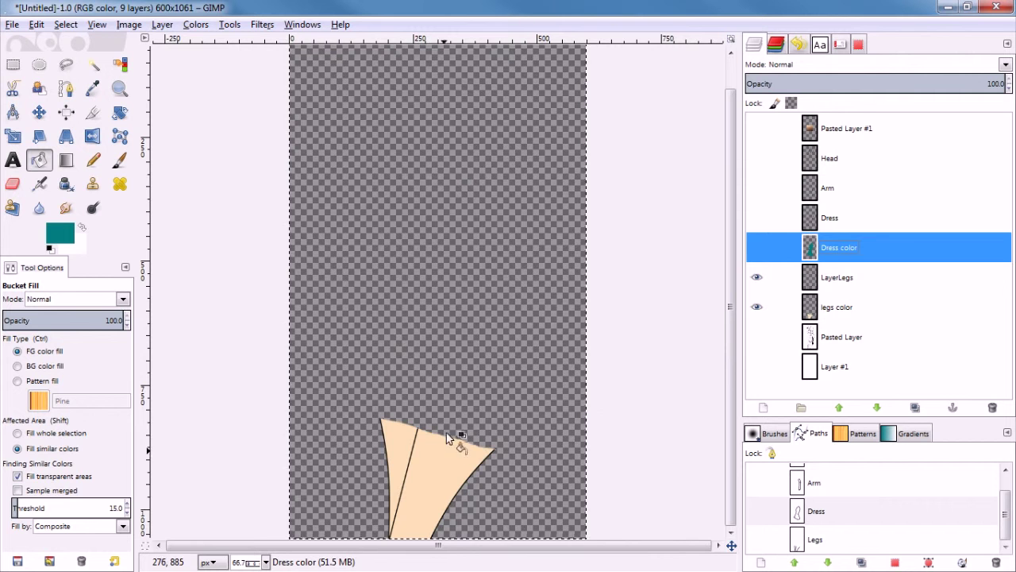
{"action": "left_click", "coordinate": [757, 247]}
{"action": "left_click", "coordinate": [757, 219]}
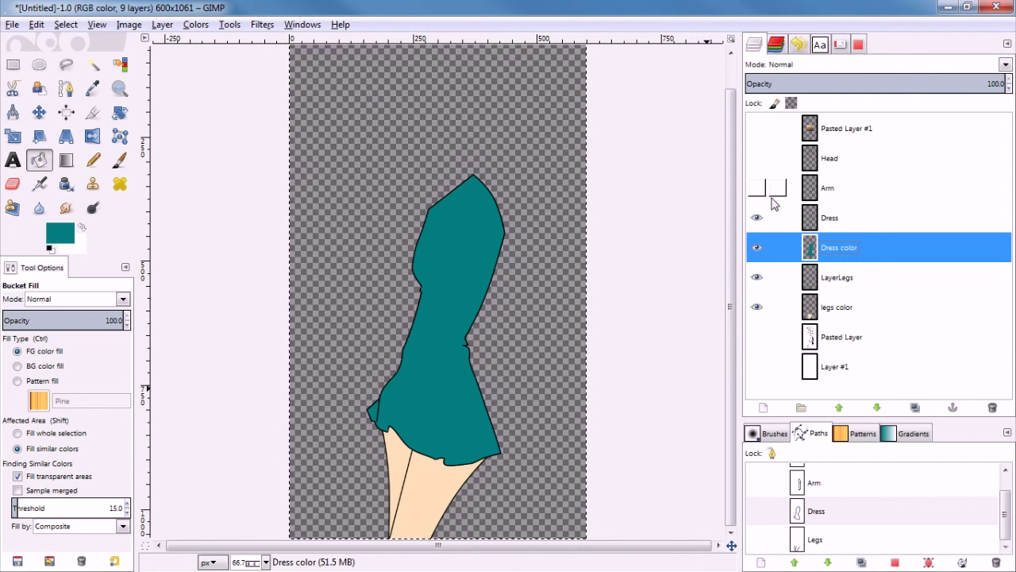
{"action": "left_click", "coordinate": [757, 189]}
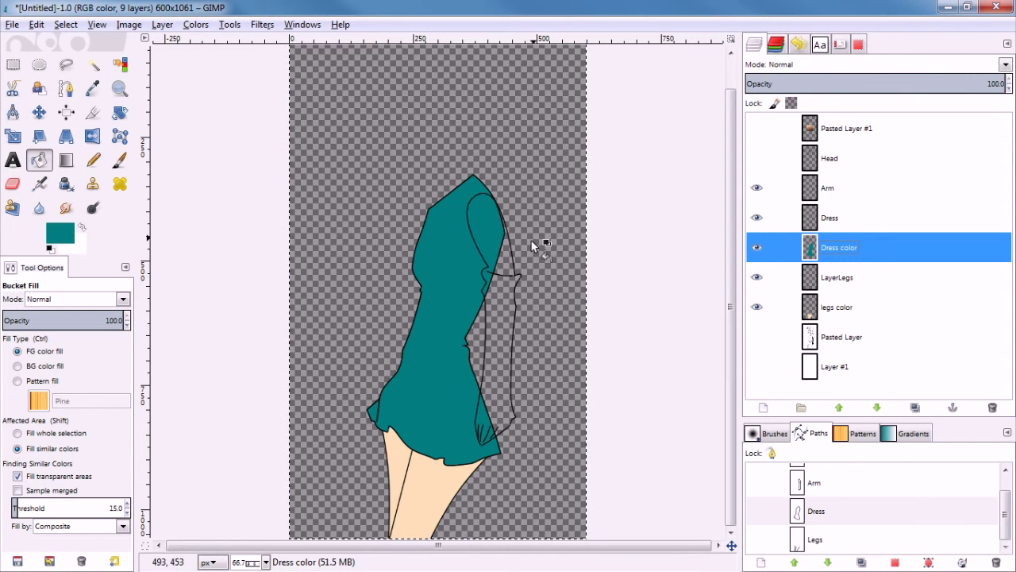
Step: Show the pasted striped sketch, hide the dress and leg layers, and open the Arm path's menu
{"action": "scroll", "coordinate": [497, 272], "scroll_direction": "up", "scroll_amount": 3}
{"action": "scroll", "coordinate": [592, 302], "scroll_direction": "up", "scroll_amount": 1}
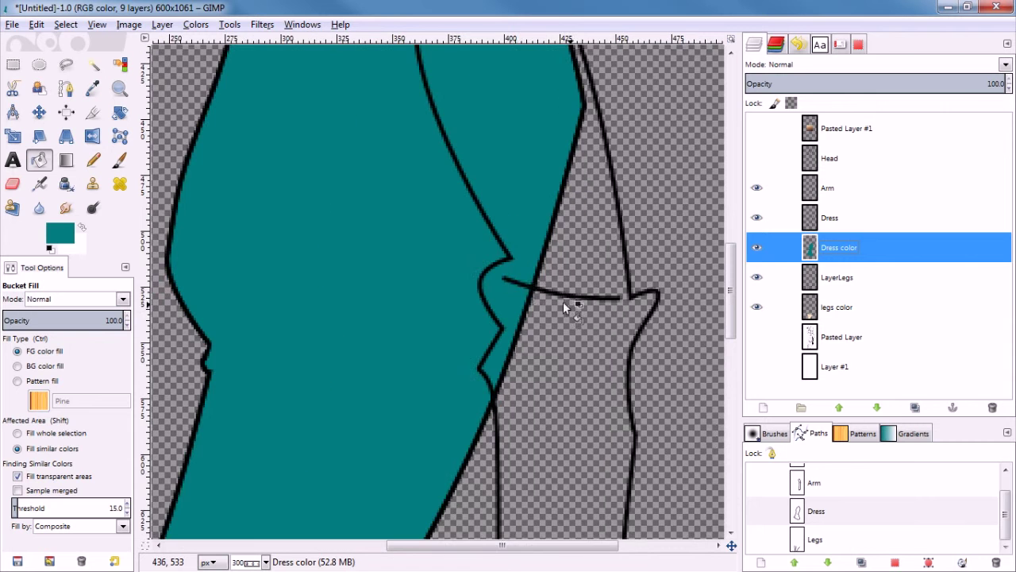
{"action": "scroll", "coordinate": [589, 304], "scroll_direction": "down", "scroll_amount": 6}
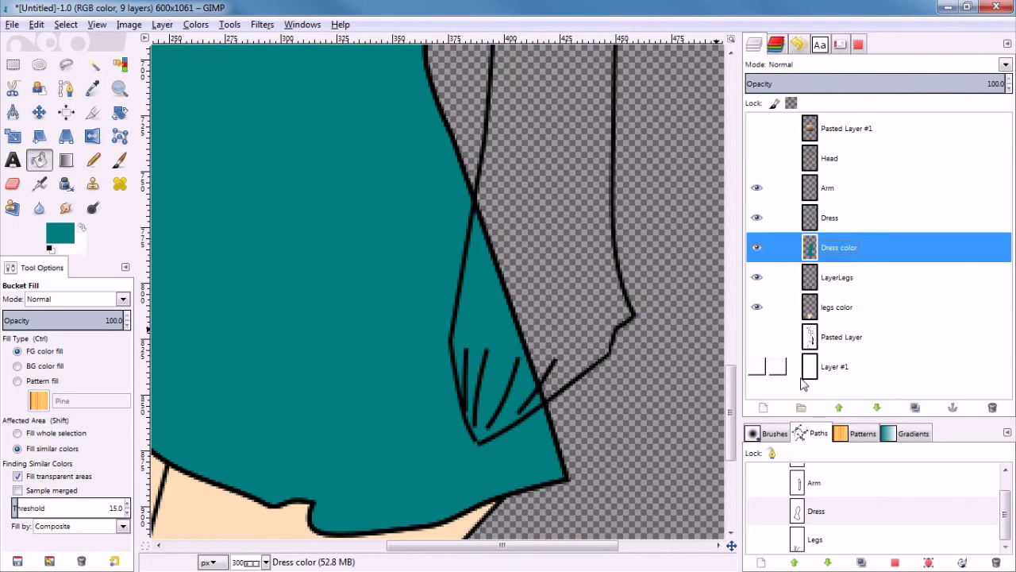
{"action": "left_click", "coordinate": [756, 337]}
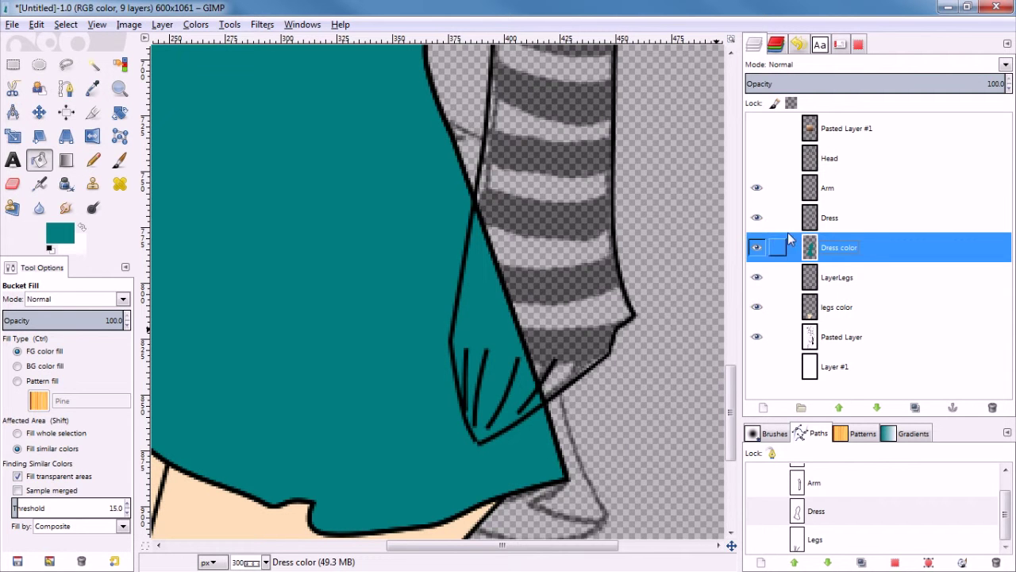
{"action": "left_click", "coordinate": [757, 248]}
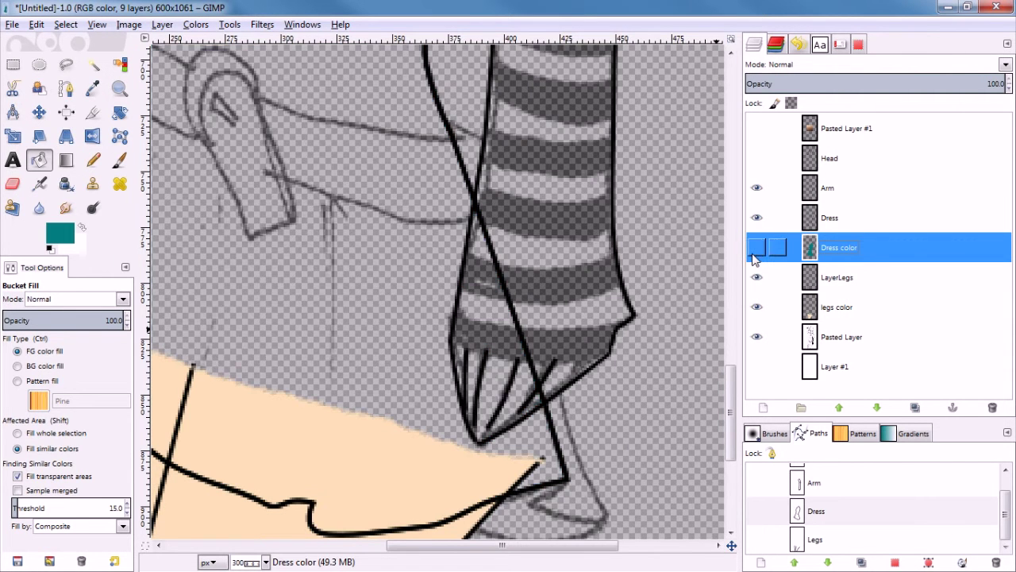
{"action": "left_click", "coordinate": [757, 307]}
{"action": "left_click", "coordinate": [757, 218]}
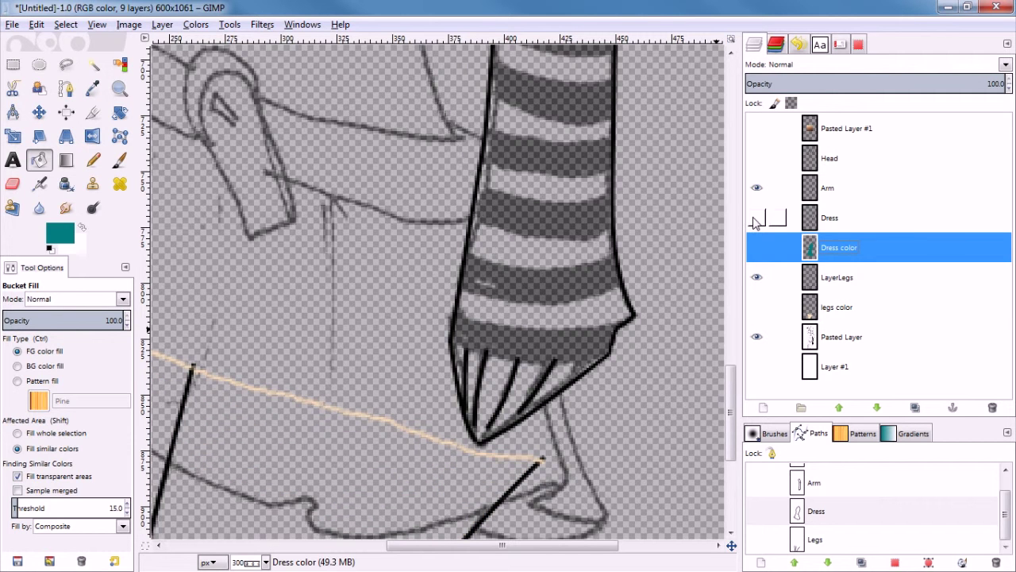
{"action": "left_click", "coordinate": [756, 277]}
{"action": "scroll", "coordinate": [611, 338], "scroll_direction": "down", "scroll_amount": 2}
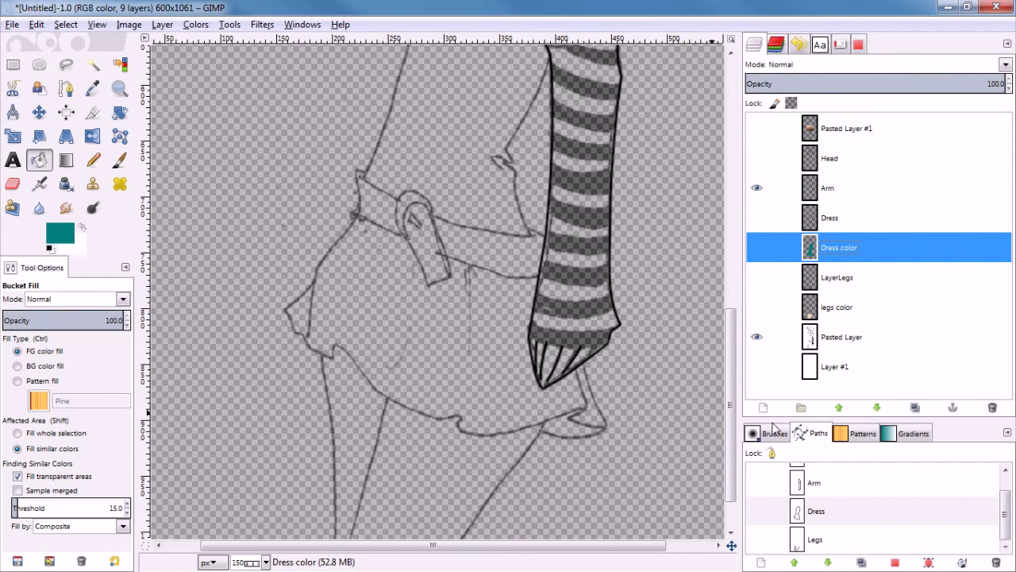
{"action": "left_click", "coordinate": [841, 482]}
{"action": "right_click", "coordinate": [841, 482]}
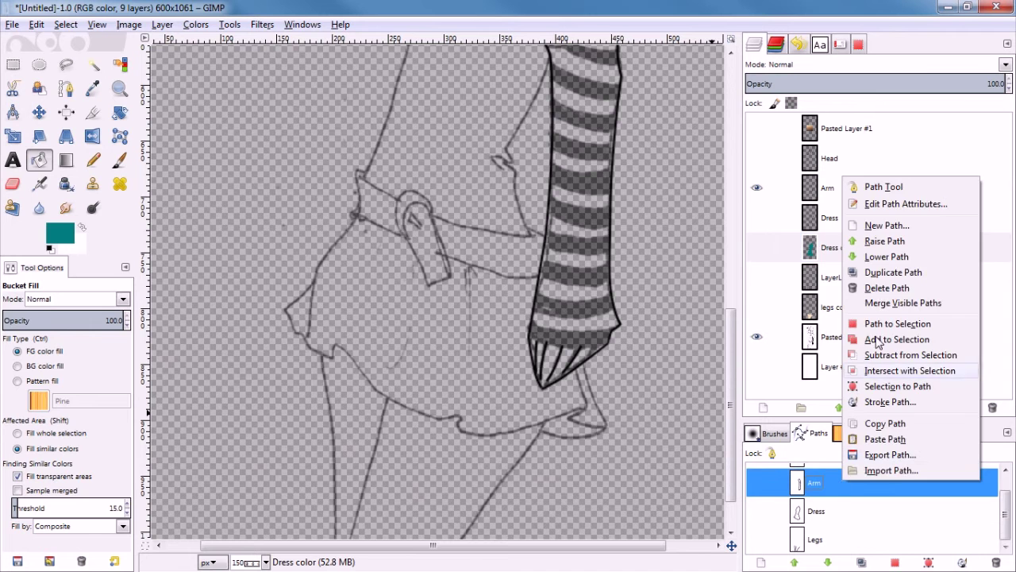
Step: Edit the Arm path with the Paths tool and set the foreground colour to black
{"action": "left_click", "coordinate": [862, 187]}
{"action": "left_click", "coordinate": [58, 235]}
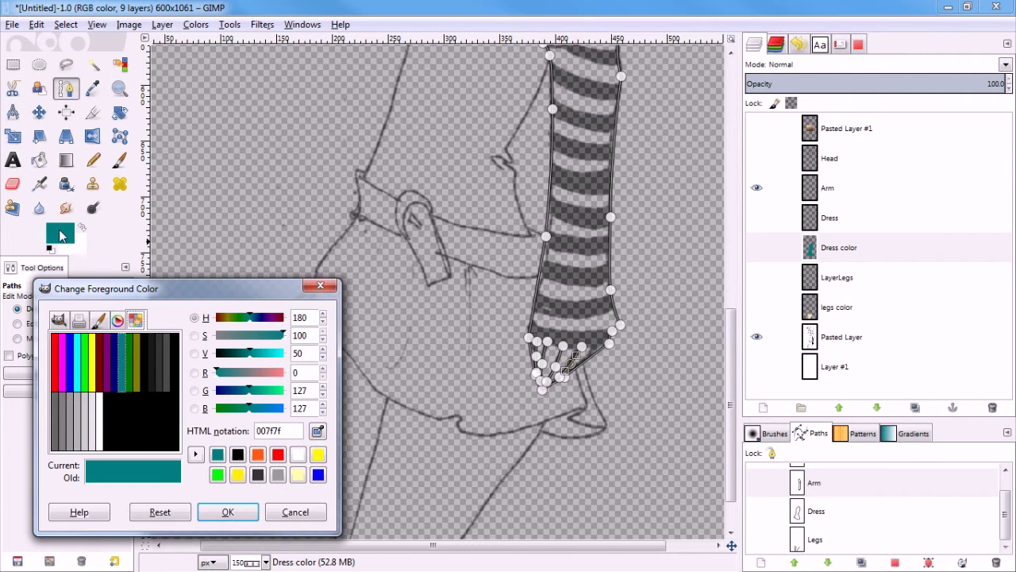
{"action": "left_click", "coordinate": [149, 384]}
{"action": "left_click", "coordinate": [226, 512]}
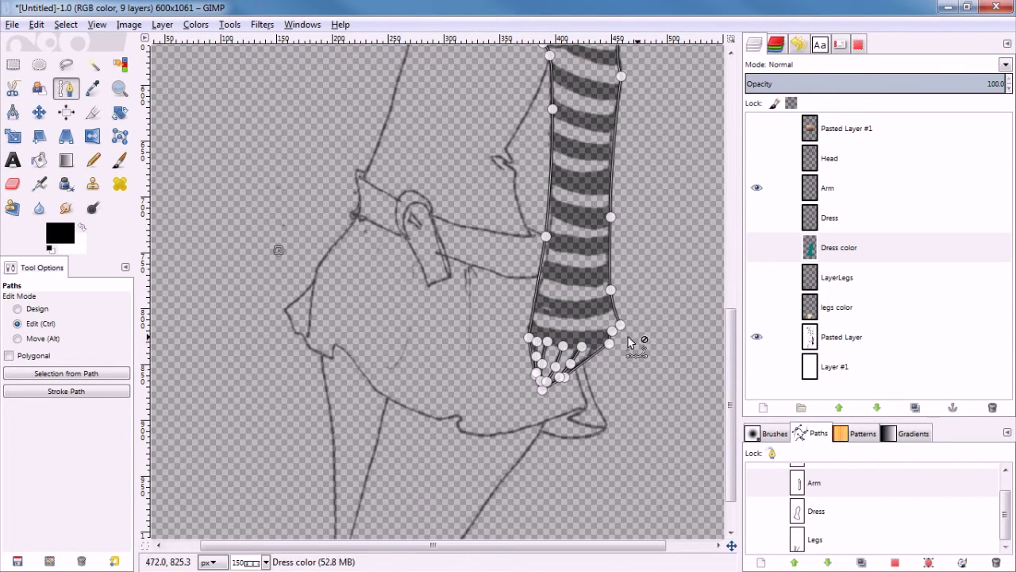
Step: Add a new Arm path piece at the cuff edge and fit its anchors to the cuff line
{"action": "scroll", "coordinate": [635, 353], "scroll_direction": "up", "scroll_amount": 6, "text": "ctrl"}
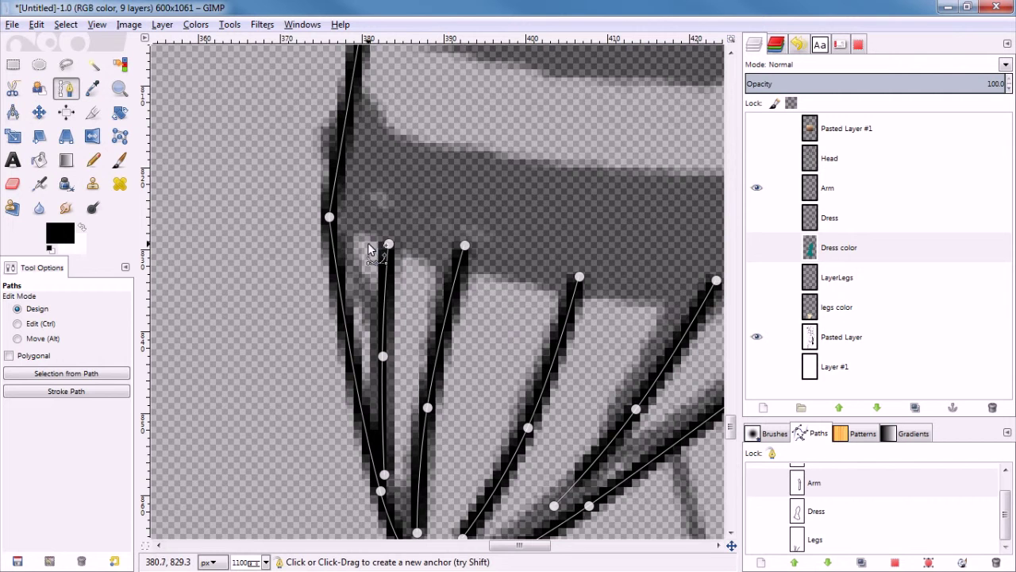
{"action": "left_click", "coordinate": [290, 212], "text": "shift"}
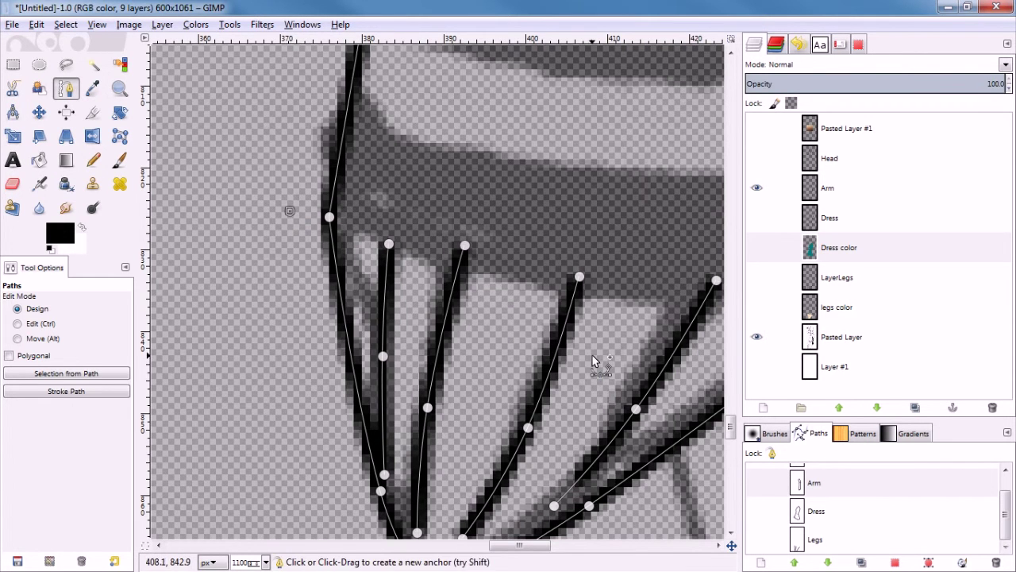
{"action": "scroll", "coordinate": [591, 361], "scroll_direction": "down", "scroll_amount": 4}
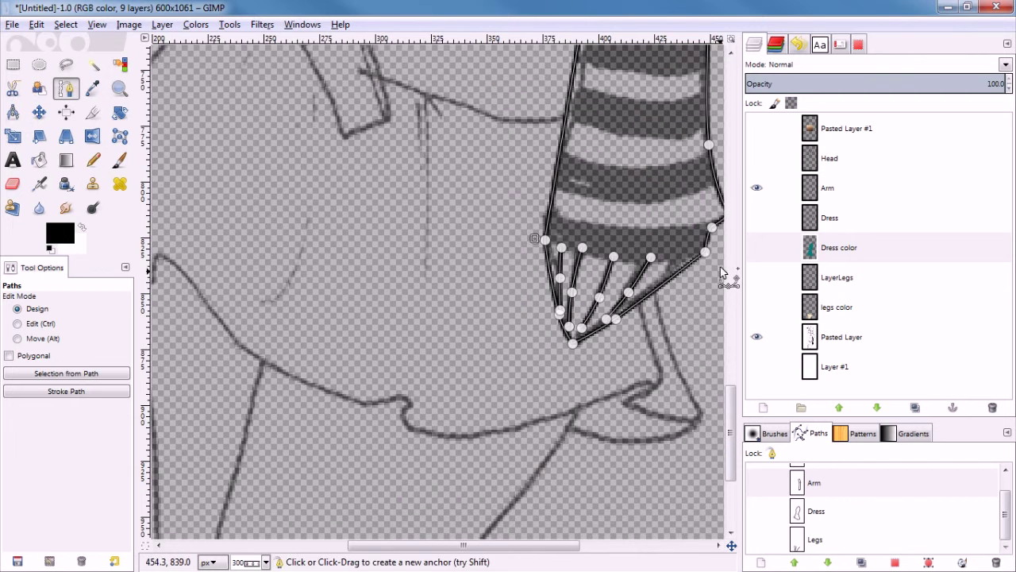
{"action": "left_click", "coordinate": [706, 253], "text": "ctrl"}
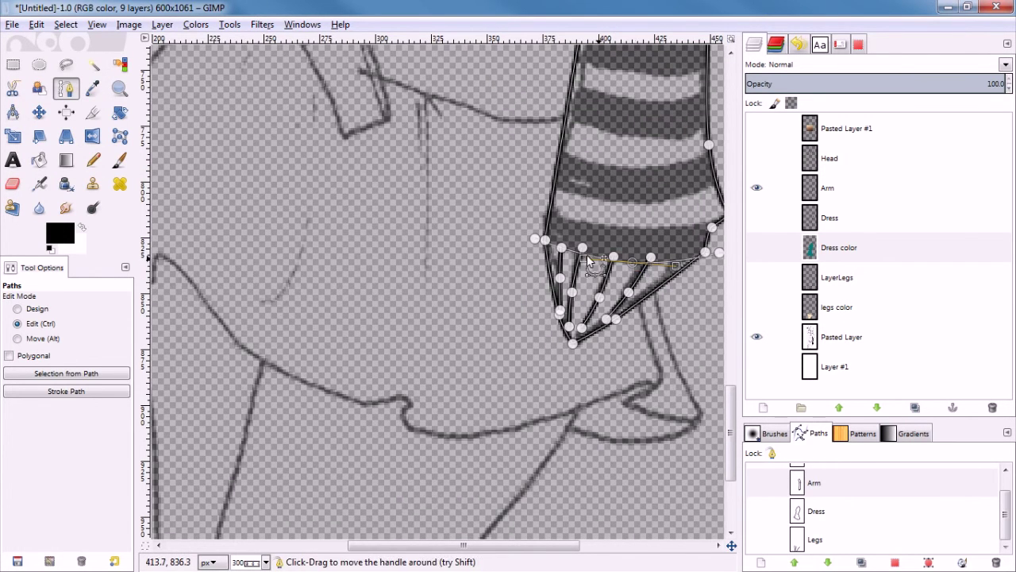
{"action": "scroll", "coordinate": [532, 253], "scroll_direction": "up", "scroll_amount": 6}
{"action": "scroll", "coordinate": [517, 258], "scroll_direction": "right", "scroll_amount": 5}
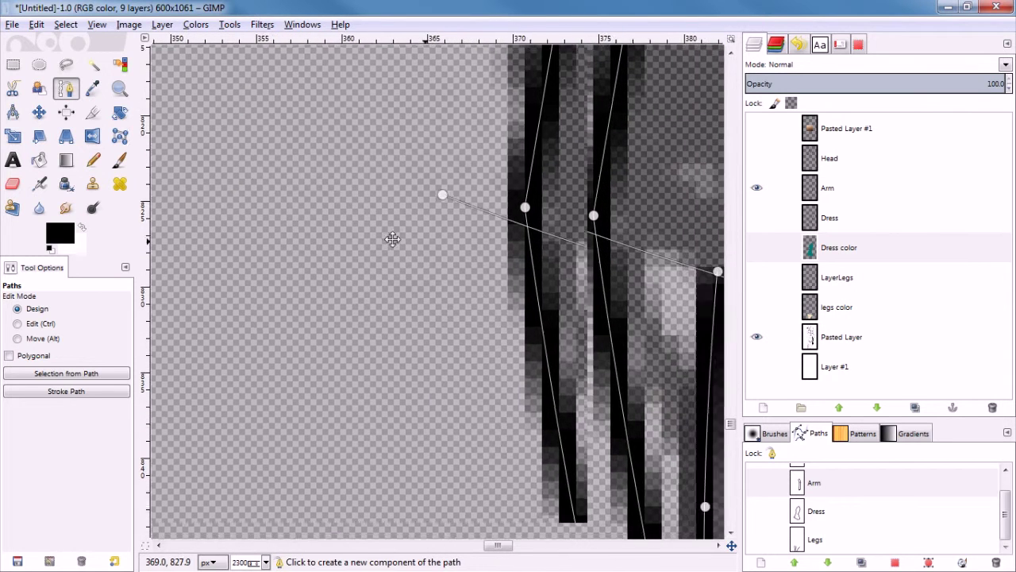
{"action": "left_click_drag", "start_coordinate": [262, 180], "coordinate": [349, 209]}
{"action": "scroll", "coordinate": [379, 288], "scroll_direction": "down", "scroll_amount": 1}
{"action": "scroll", "coordinate": [444, 222], "scroll_direction": "right", "scroll_amount": 10}
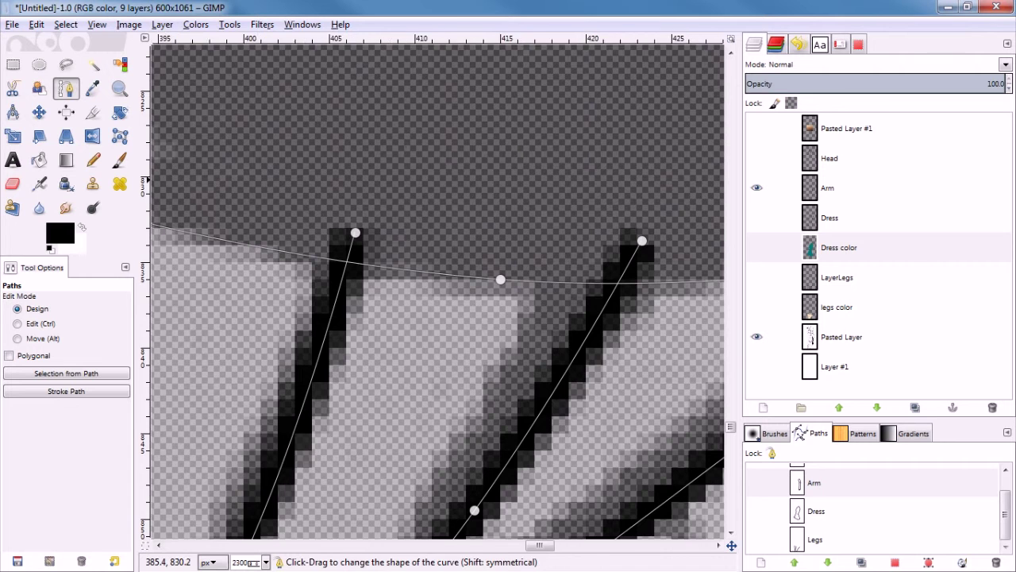
{"action": "scroll", "coordinate": [505, 163], "scroll_direction": "right", "scroll_amount": 10}
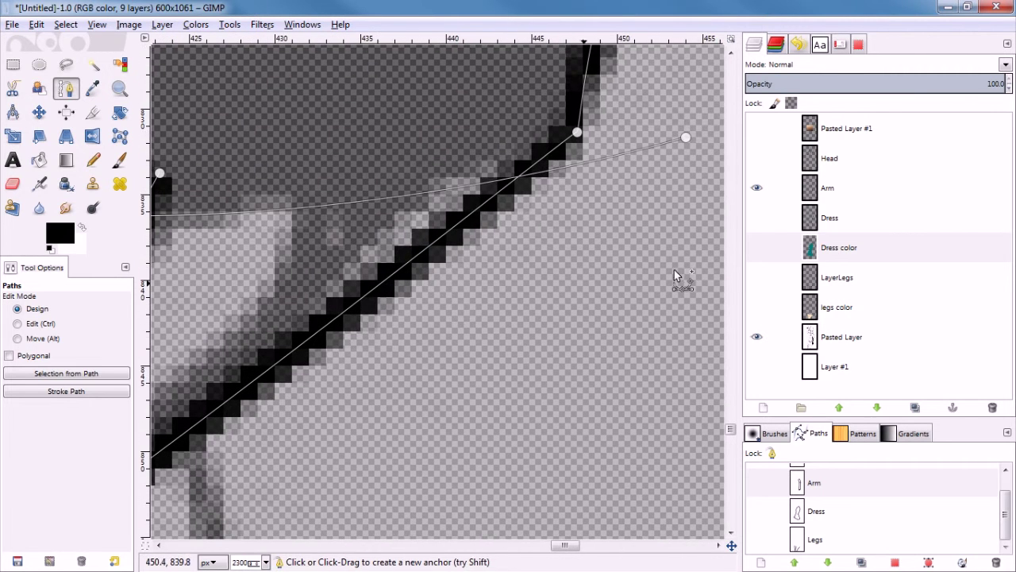
{"action": "left_click_drag", "start_coordinate": [687, 139], "coordinate": [529, 166]}
Step: Fit the curve to the warmer's top edge with an inserted anchor, then select the Arm layer
{"action": "key", "text": "ctrl"}
{"action": "key", "text": "2"}
{"action": "scroll", "coordinate": [397, 201], "scroll_direction": "up", "scroll_amount": 8}
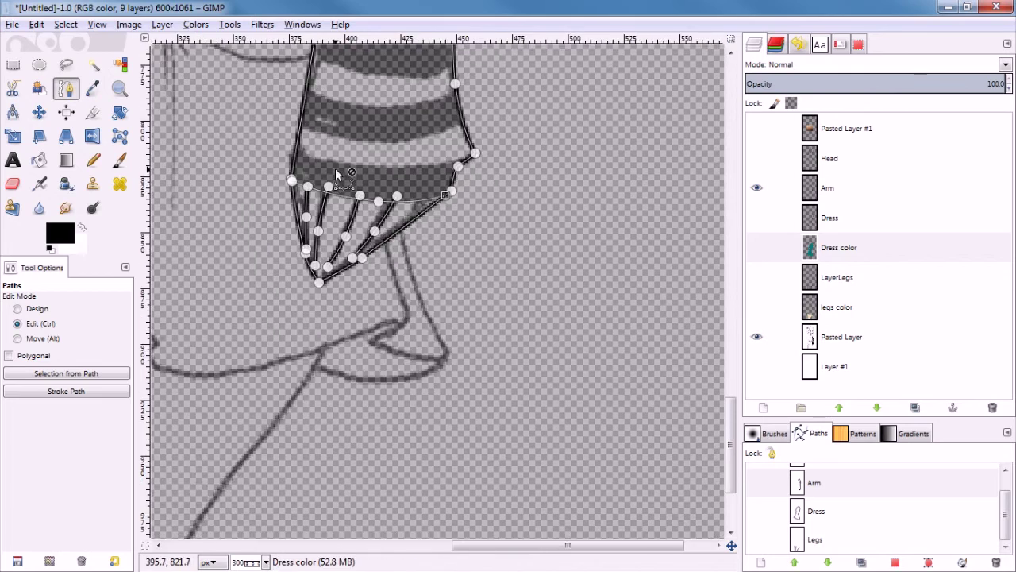
{"action": "scroll", "coordinate": [371, 270], "scroll_direction": "down", "scroll_amount": 6}
{"action": "key", "text": "ctrl"}
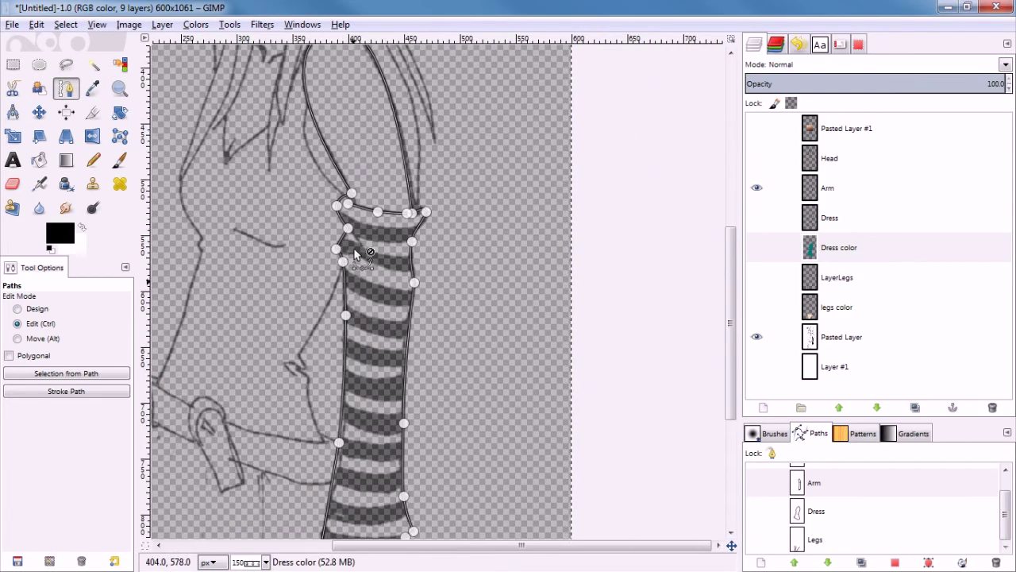
{"action": "scroll", "coordinate": [350, 198], "scroll_direction": "up", "scroll_amount": 4}
{"action": "scroll", "coordinate": [302, 171], "scroll_direction": "up", "scroll_amount": 3}
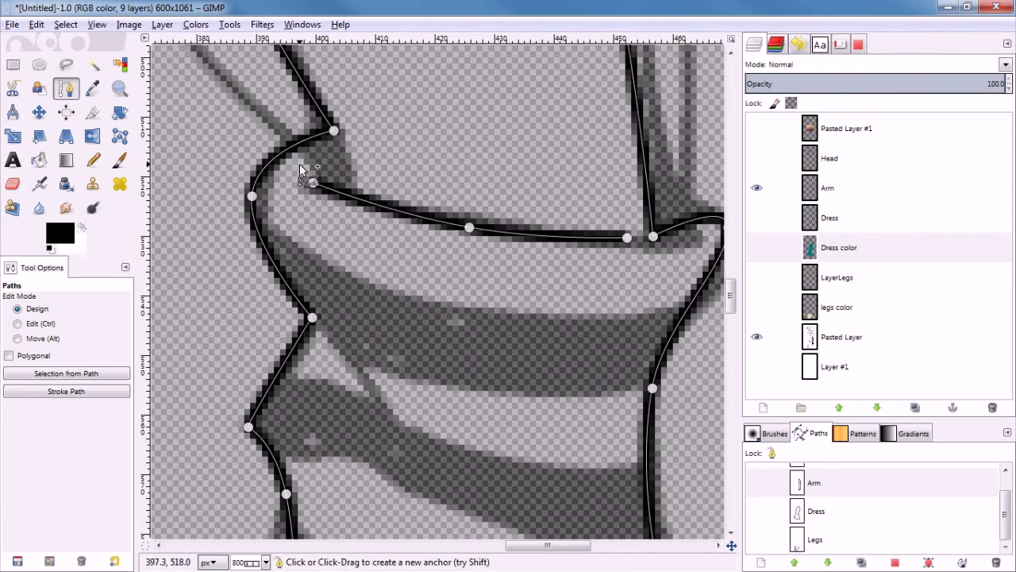
{"action": "left_click_drag", "start_coordinate": [312, 184], "coordinate": [294, 147]}
{"action": "key", "text": "ctrl"}
{"action": "left_click", "coordinate": [349, 193], "text": "ctrl"}
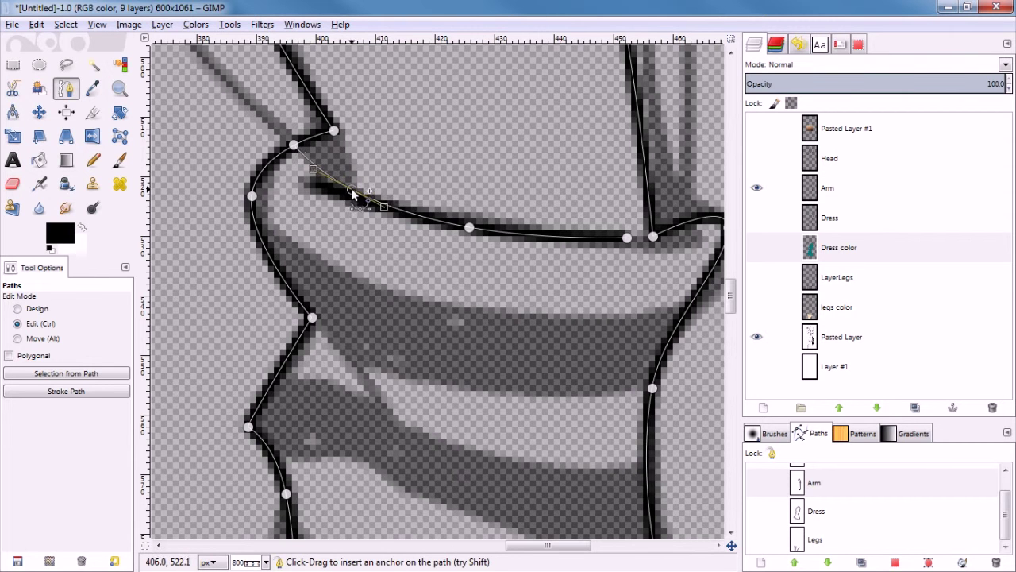
{"action": "left_click_drag", "start_coordinate": [629, 242], "coordinate": [652, 237]}
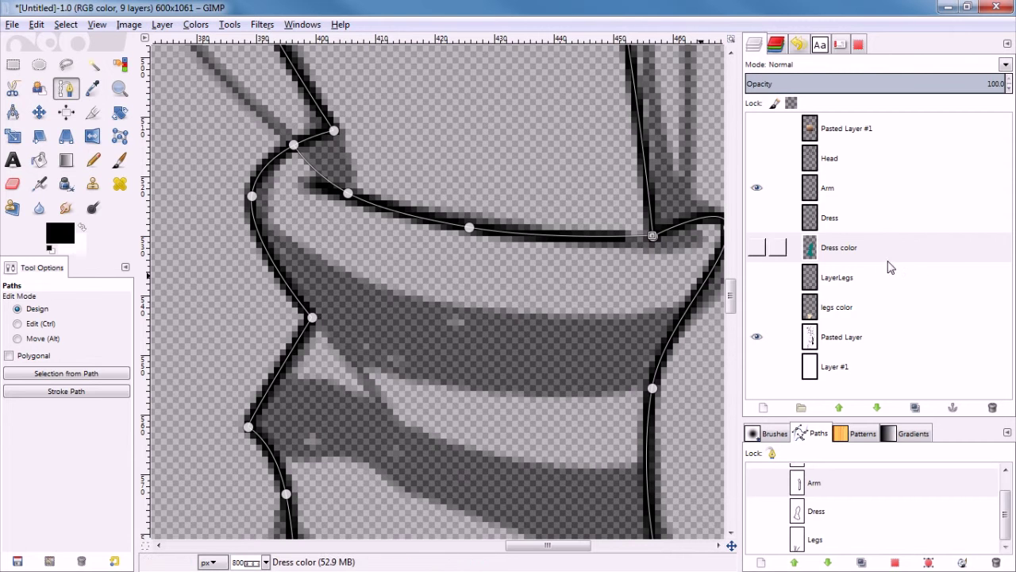
{"action": "left_click", "coordinate": [831, 191]}
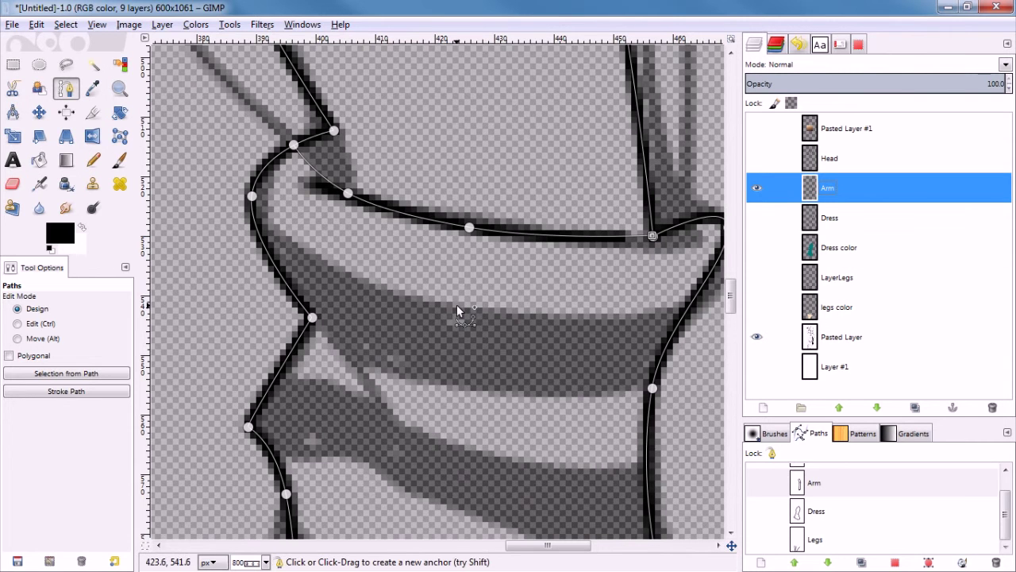
Step: Select all and cut the old strokes off the Arm layer
{"action": "key", "text": "ctrl+a"}
{"action": "key", "text": "ctrl+x"}
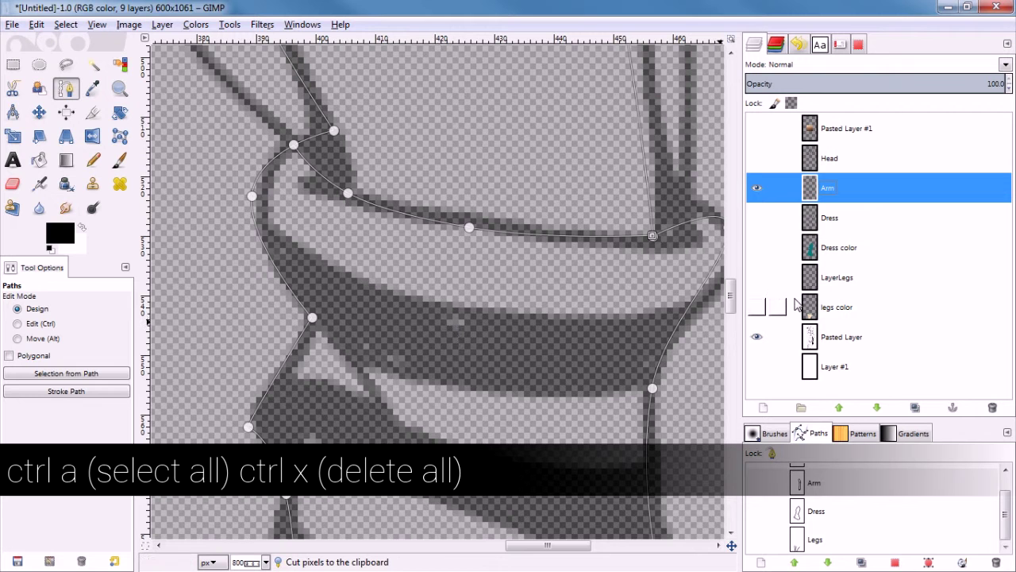
{"action": "left_click", "coordinate": [81, 392]}
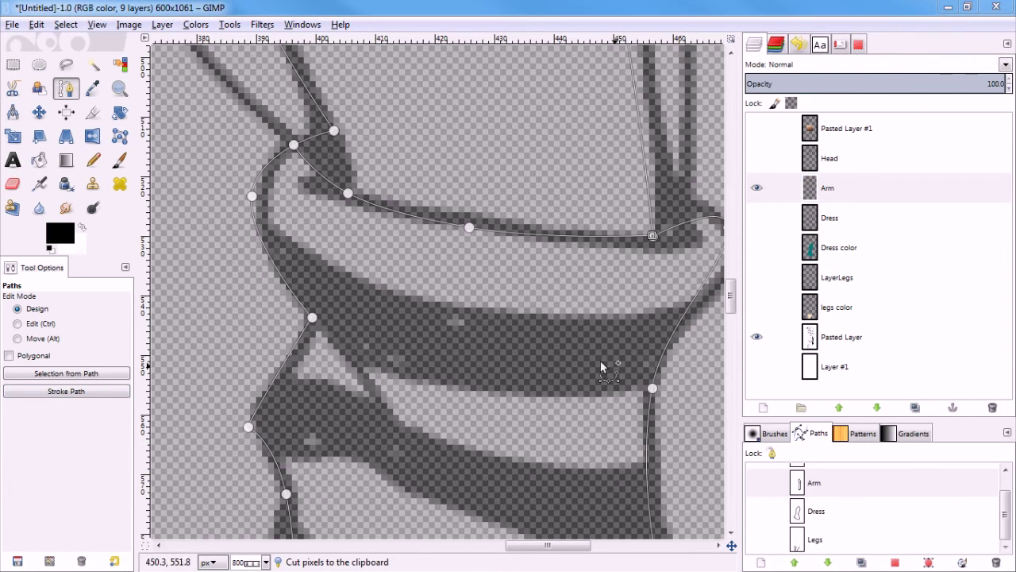
{"action": "key", "text": "Return"}
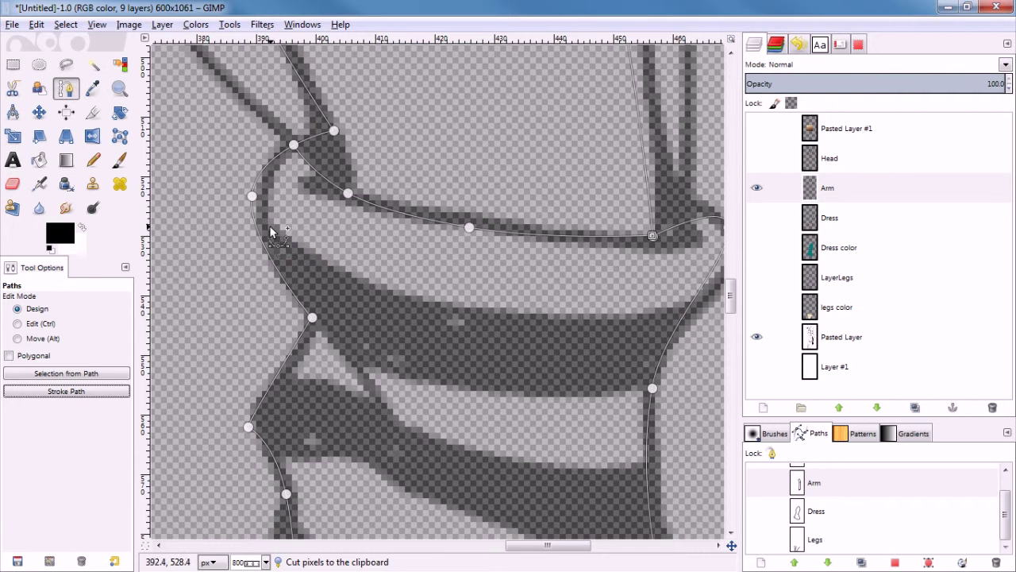
{"action": "scroll", "coordinate": [443, 385], "scroll_direction": "down", "scroll_amount": 5}
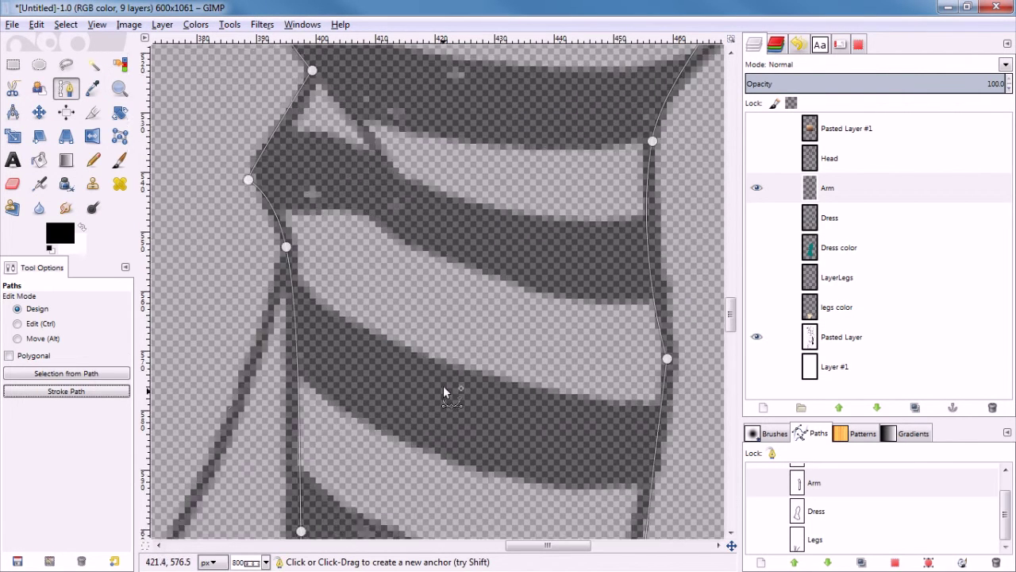
Step: Draw a curved path line along the first stripe edge between the arm's outlines
{"action": "left_click", "coordinate": [682, 277]}
{"action": "key", "text": "ctrl"}
{"action": "left_click_drag", "start_coordinate": [495, 219], "coordinate": [497, 254]}
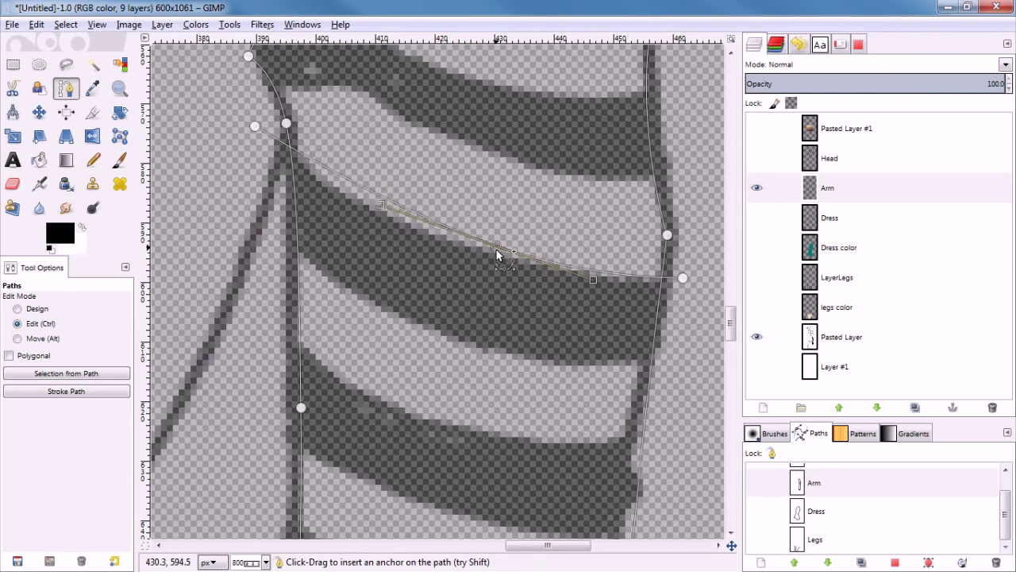
{"action": "left_click_drag", "start_coordinate": [681, 278], "coordinate": [669, 280]}
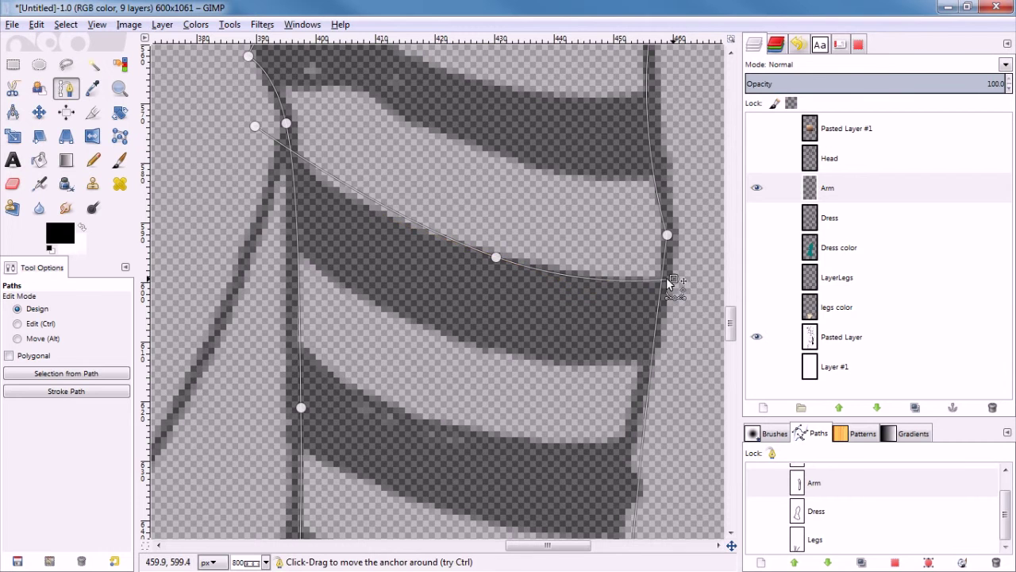
{"action": "left_click_drag", "start_coordinate": [253, 127], "coordinate": [296, 160]}
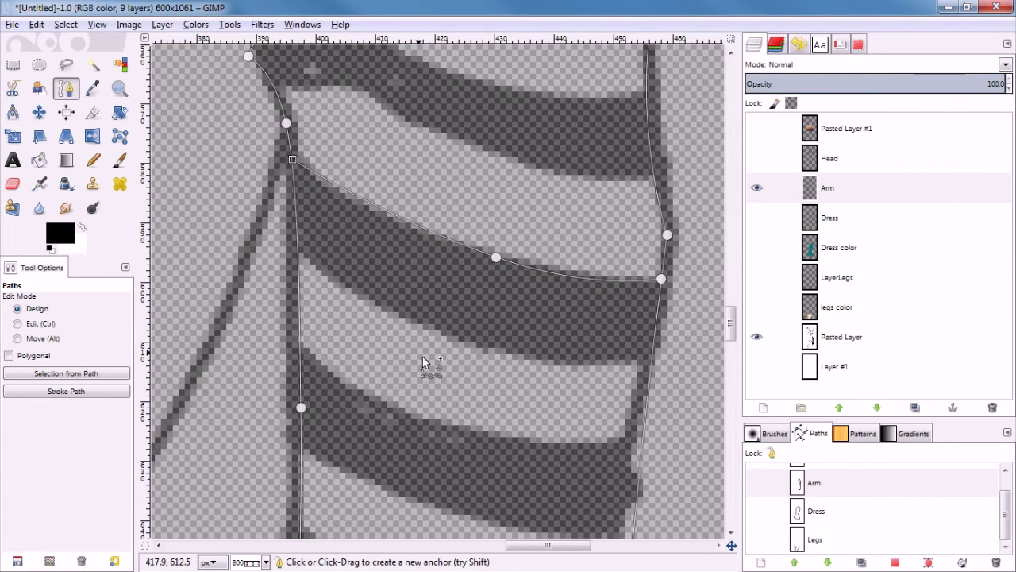
{"action": "scroll", "coordinate": [423, 357], "scroll_direction": "down", "scroll_amount": 3}
Step: Draw a second curved path line along the next stripe edge between the arm's outlines
{"action": "left_click", "coordinate": [262, 298], "text": "shift"}
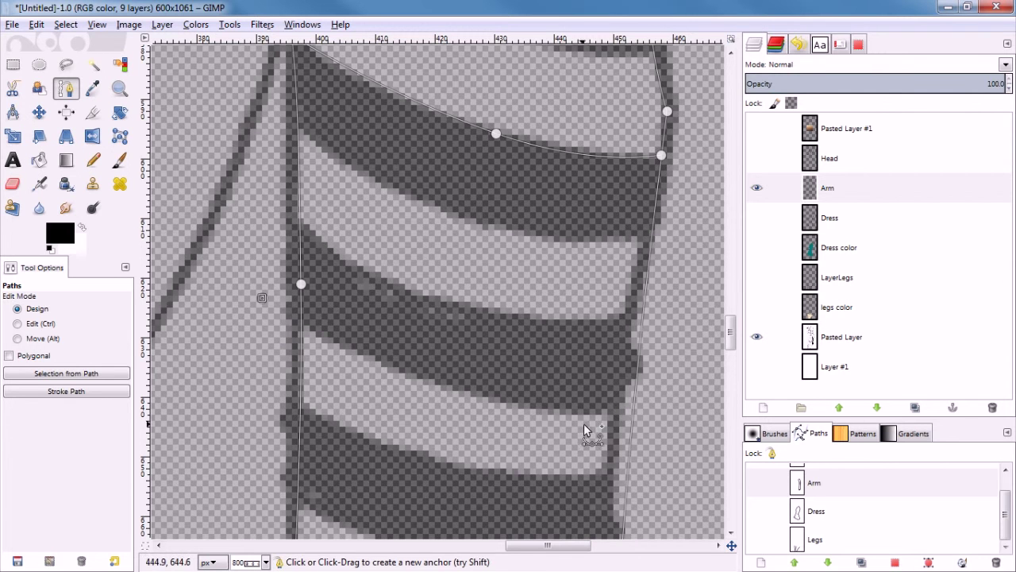
{"action": "left_click", "coordinate": [661, 408]}
{"action": "left_click_drag", "start_coordinate": [486, 364], "coordinate": [475, 392]}
{"action": "left_click_drag", "start_coordinate": [639, 414], "coordinate": [633, 414]}
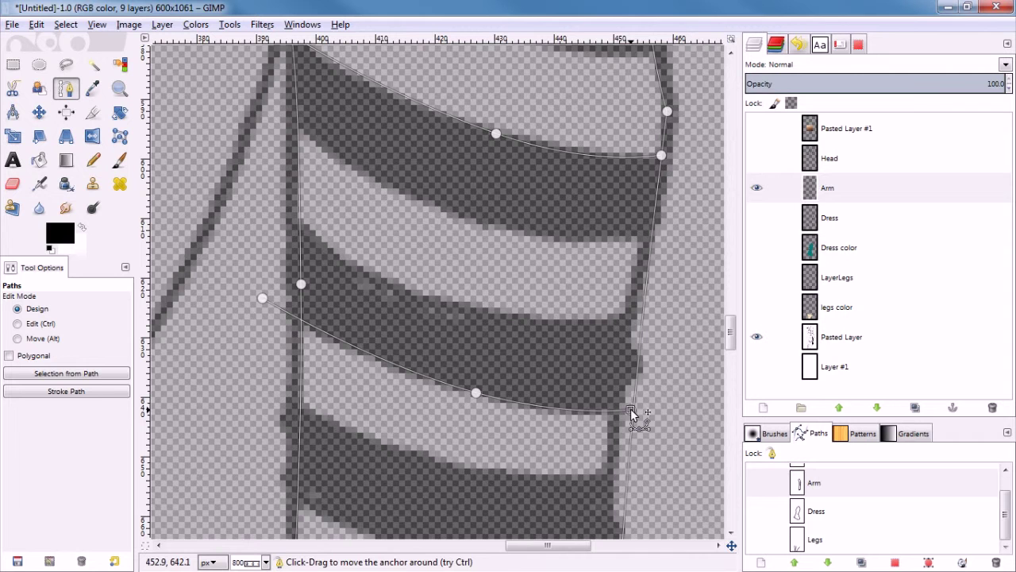
{"action": "left_click_drag", "start_coordinate": [262, 298], "coordinate": [304, 325]}
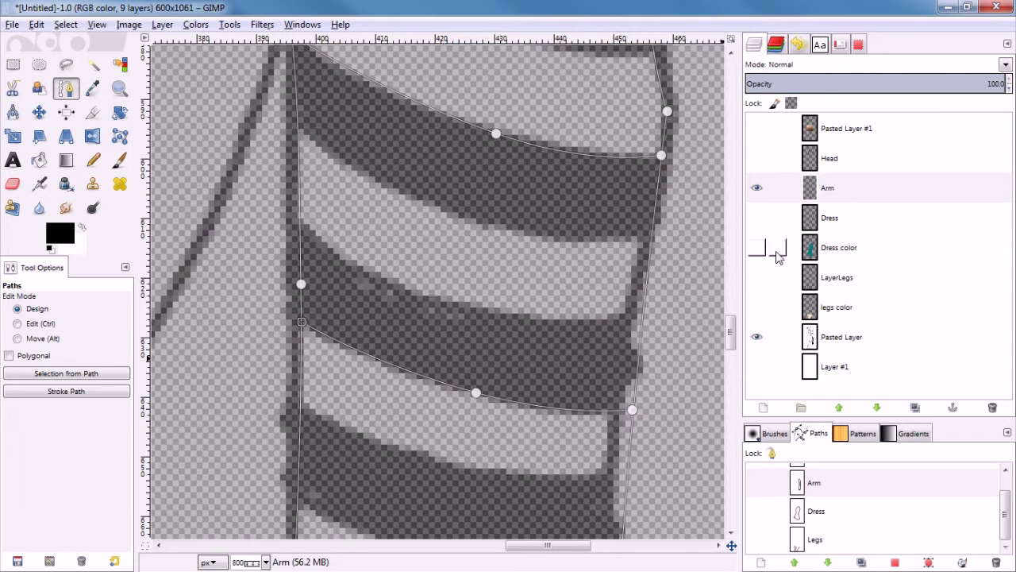
Step: Stroke the Arm path, including its stripe-edge lines, onto the Arm layer as solid 2.0 px lines
{"action": "left_click", "coordinate": [68, 394]}
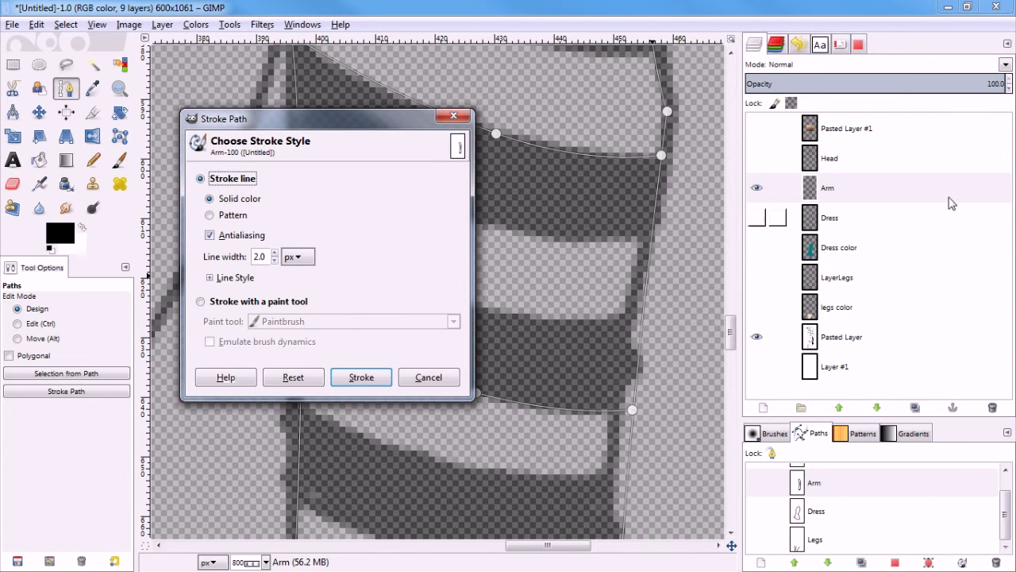
{"action": "left_click", "coordinate": [361, 379]}
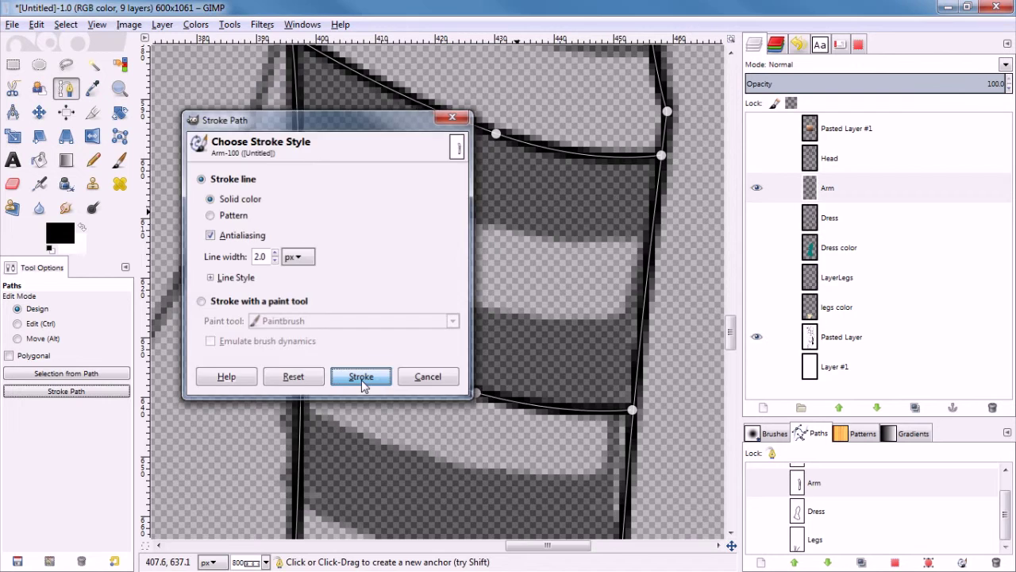
{"action": "scroll", "coordinate": [392, 386], "scroll_direction": "down", "scroll_amount": 3}
{"action": "scroll", "coordinate": [429, 355], "scroll_direction": "down", "scroll_amount": 1}
{"action": "scroll", "coordinate": [433, 361], "scroll_direction": "down", "scroll_amount": 5}
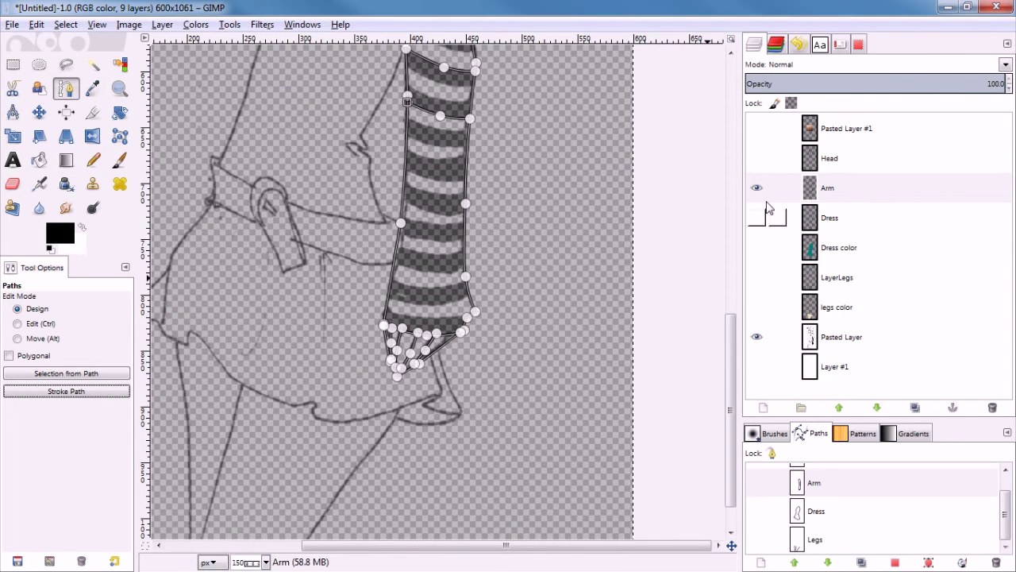
{"action": "left_click", "coordinate": [92, 88]}
{"action": "scroll", "coordinate": [429, 306], "scroll_direction": "up", "scroll_amount": 3}
{"action": "scroll", "coordinate": [425, 312], "scroll_direction": "down", "scroll_amount": 3}
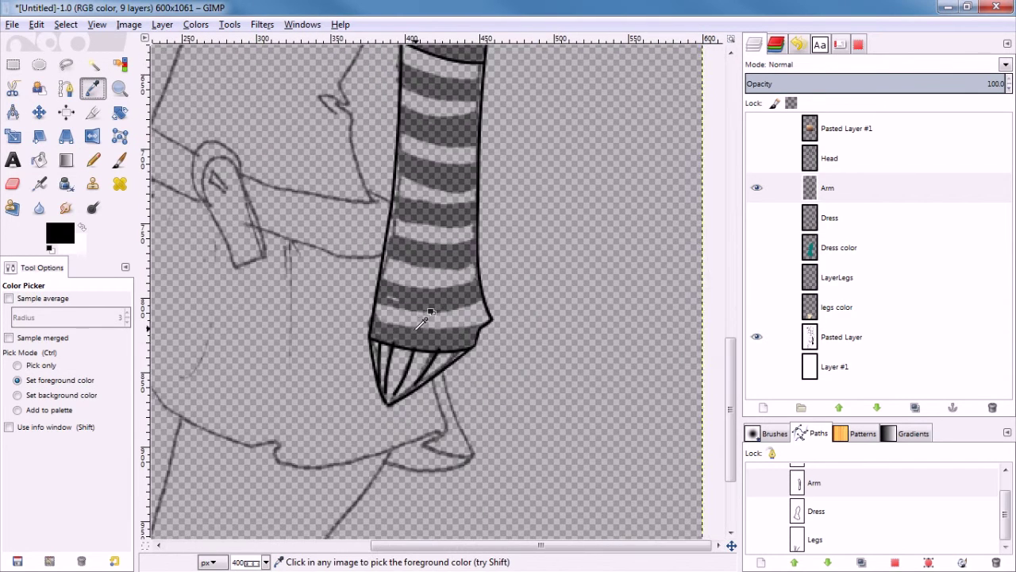
{"action": "scroll", "coordinate": [421, 305], "scroll_direction": "up", "scroll_amount": 6}
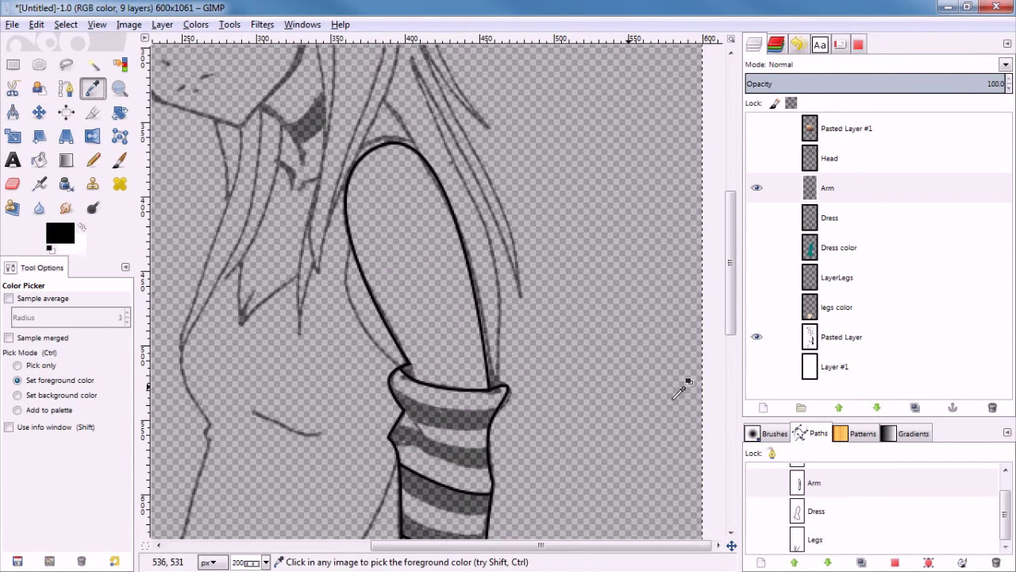
Step: Add a transparent layer named 'Arm Color' directly above the Dress layer, below the Arm lines
{"action": "left_click", "coordinate": [829, 216]}
{"action": "right_click", "coordinate": [829, 216]}
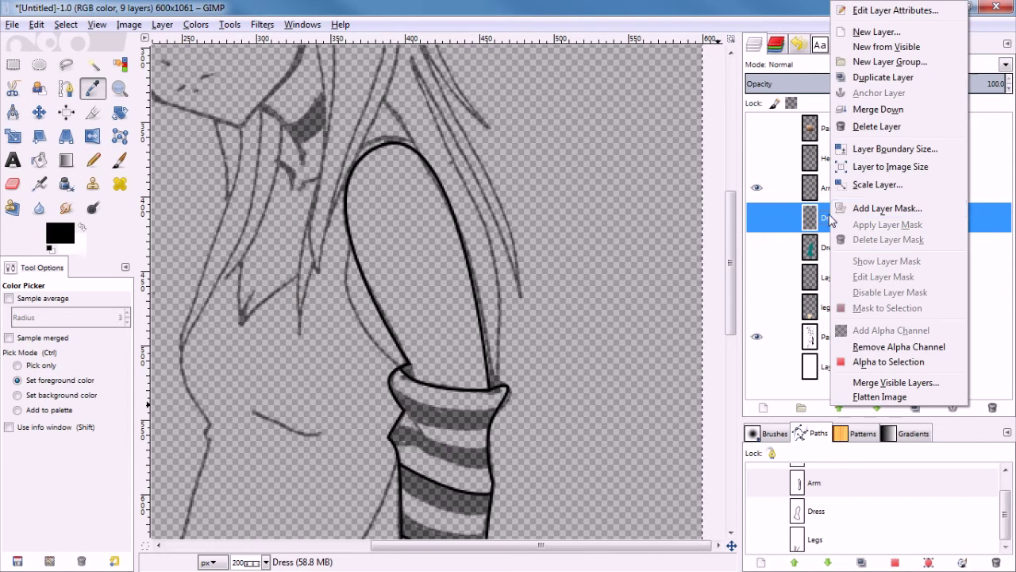
{"action": "key", "text": "Escape"}
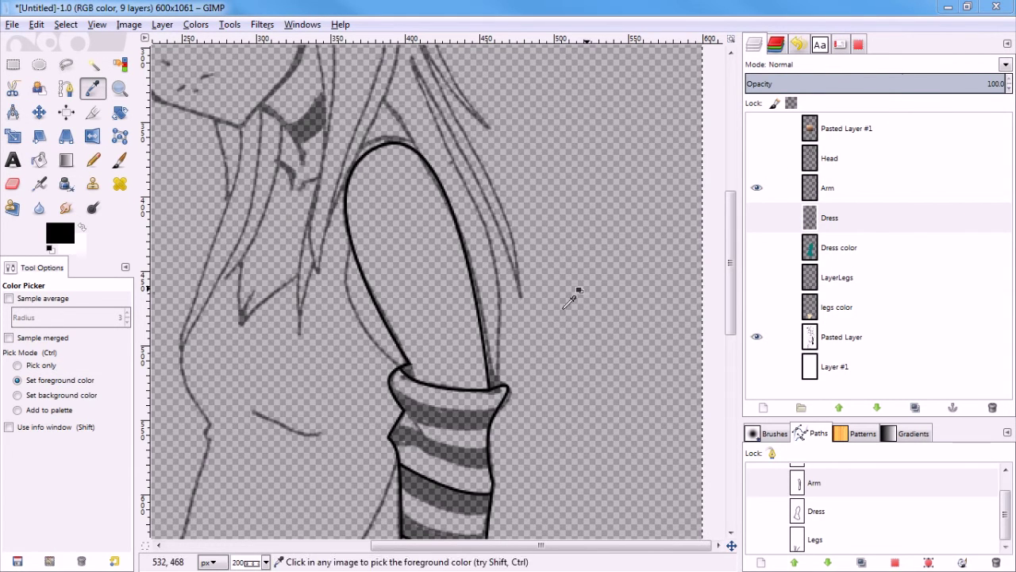
{"action": "key", "text": "ctrl+shift+n"}
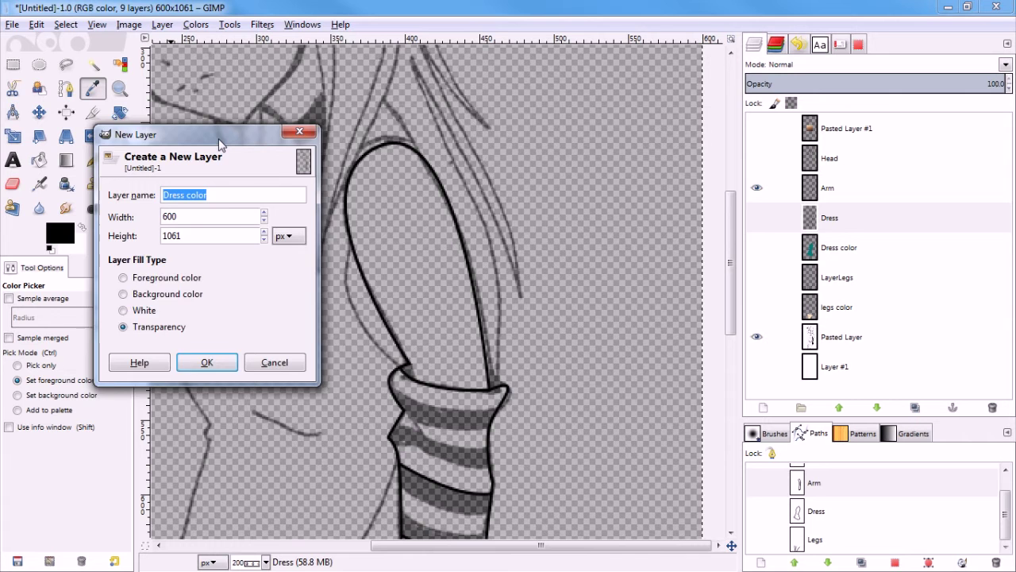
{"action": "left_click_drag", "start_coordinate": [239, 135], "coordinate": [297, 144]}
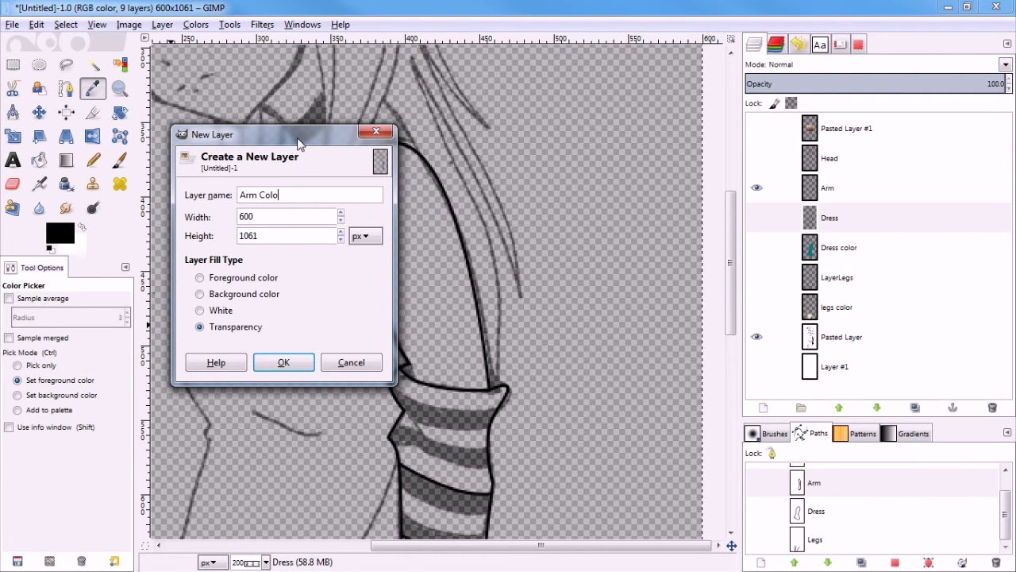
{"action": "type", "text": "Arm Color"}
{"action": "key", "text": "Return"}
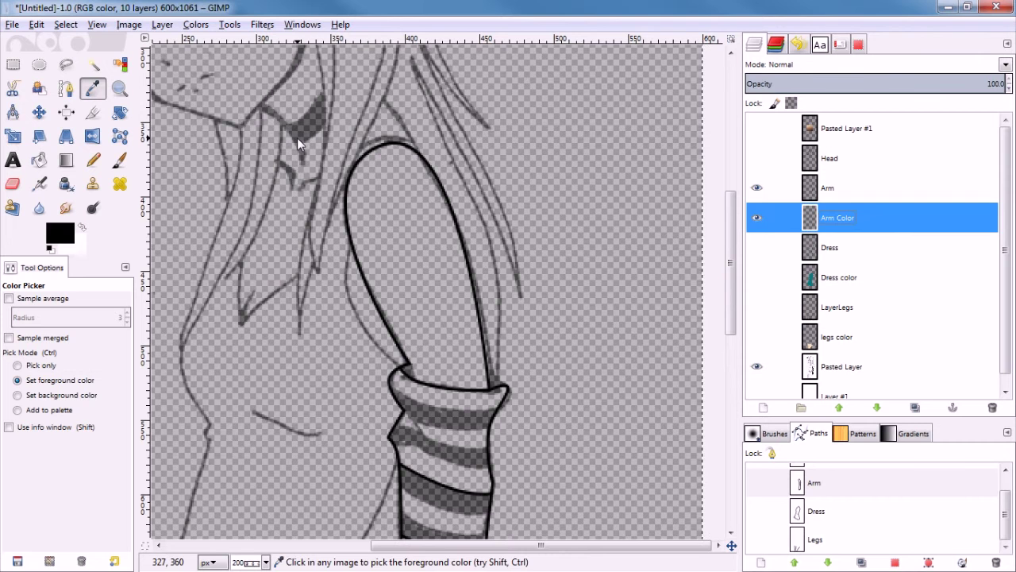
{"action": "left_click", "coordinate": [818, 191]}
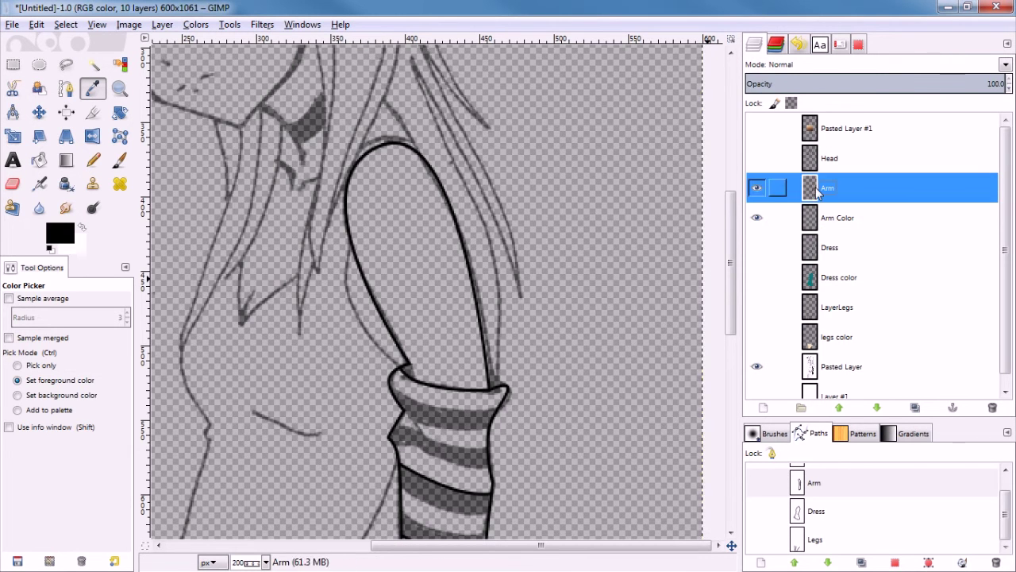
{"action": "left_click", "coordinate": [92, 64]}
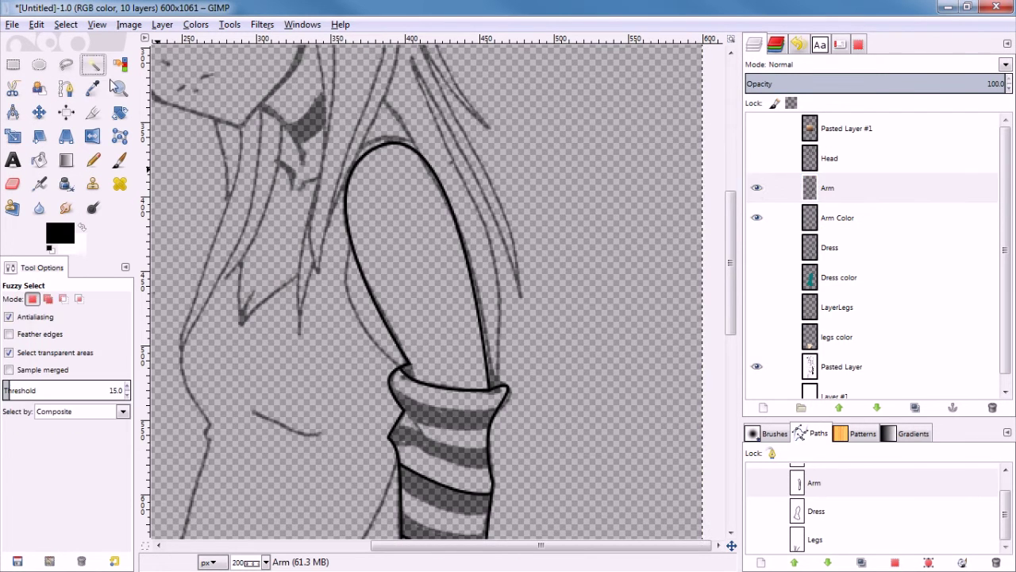
Step: Select the inside of the upper arm and grow the selection by 1 px
{"action": "left_click", "coordinate": [391, 225]}
{"action": "key", "text": "alt+s"}
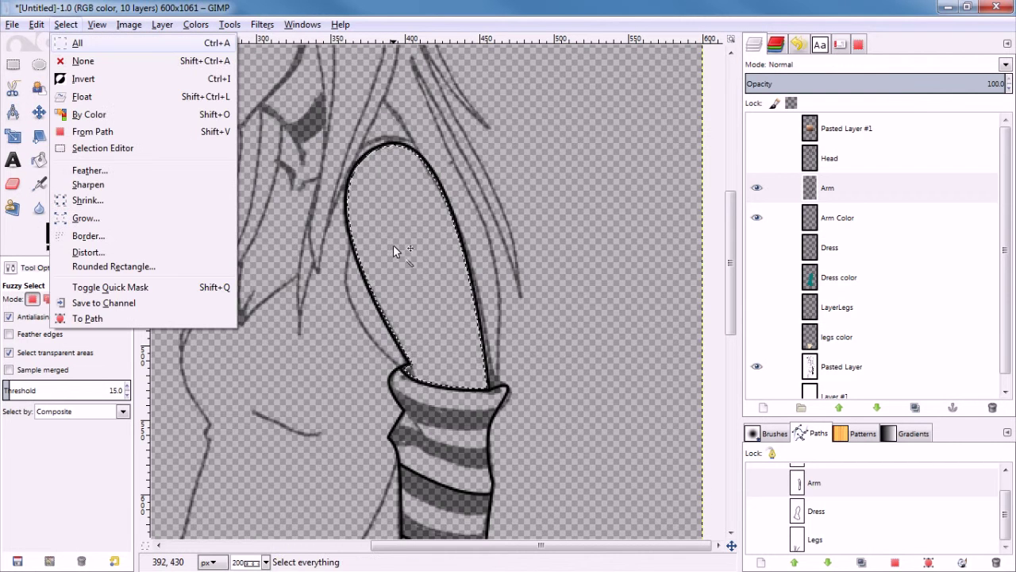
{"action": "key", "text": "Escape"}
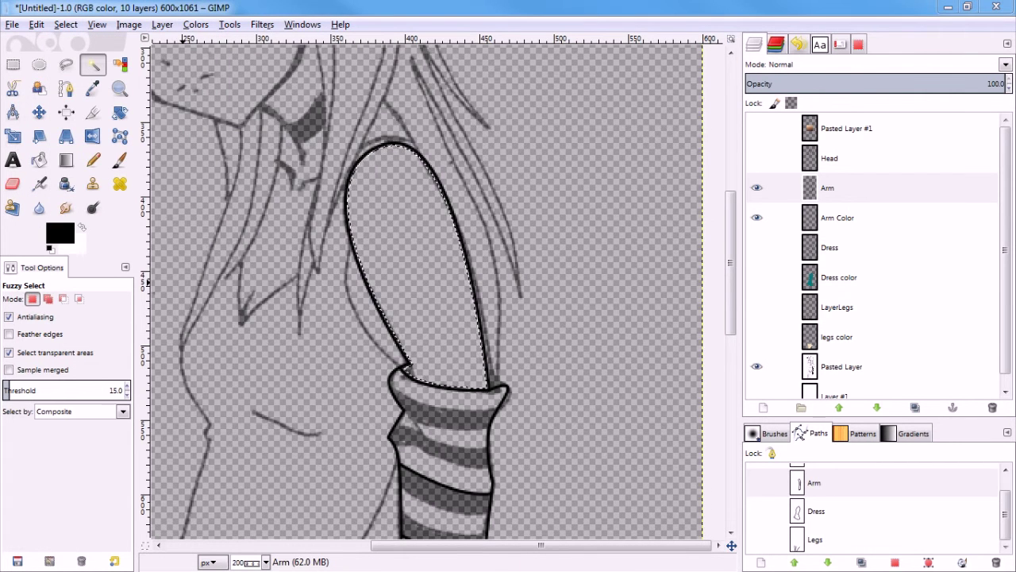
{"action": "key", "text": "alt+s"}
{"action": "key", "text": "g"}
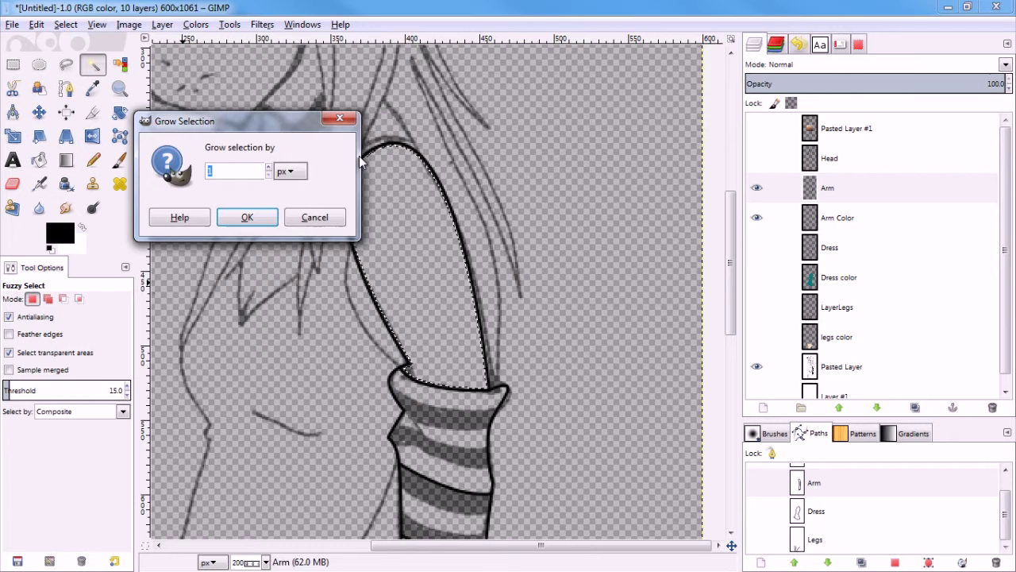
{"action": "key", "text": "Return"}
Step: Sample the light skin tone from the swatches layer, then hide the swatches again
{"action": "left_click", "coordinate": [757, 128]}
{"action": "left_click", "coordinate": [841, 128]}
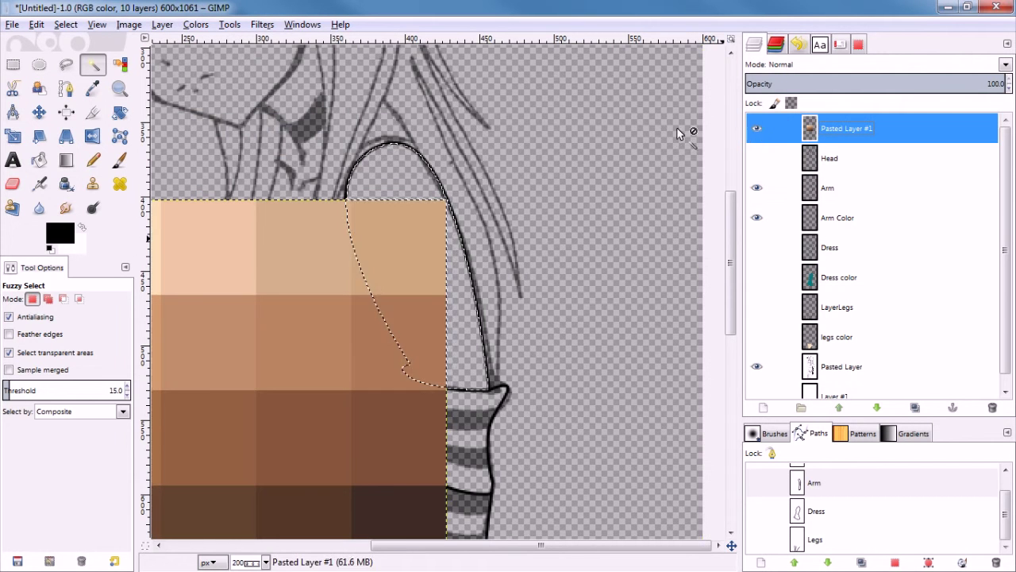
{"action": "scroll", "coordinate": [357, 301], "scroll_direction": "left", "scroll_amount": 4}
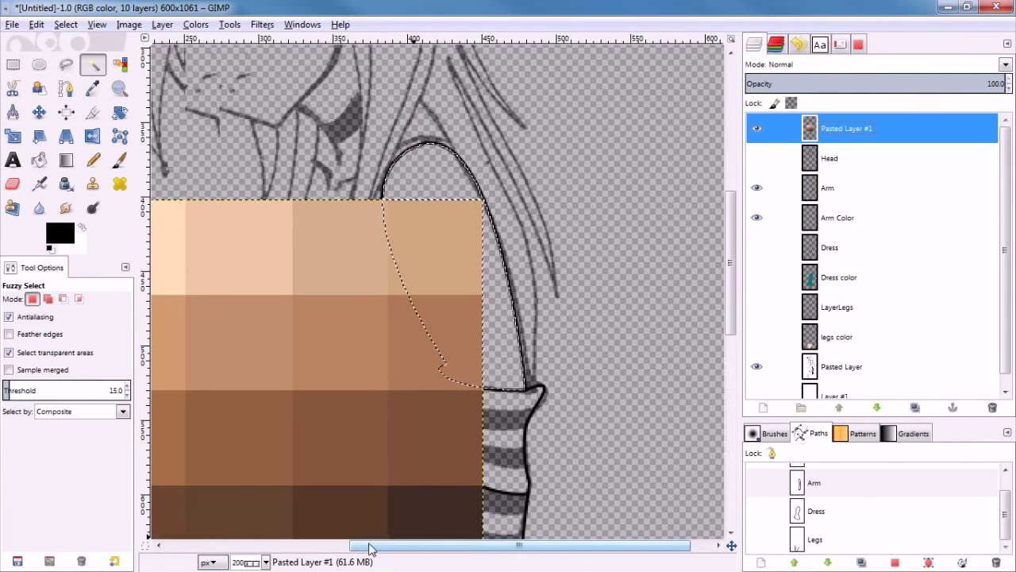
{"action": "left_click", "coordinate": [93, 88]}
{"action": "left_click", "coordinate": [427, 254]}
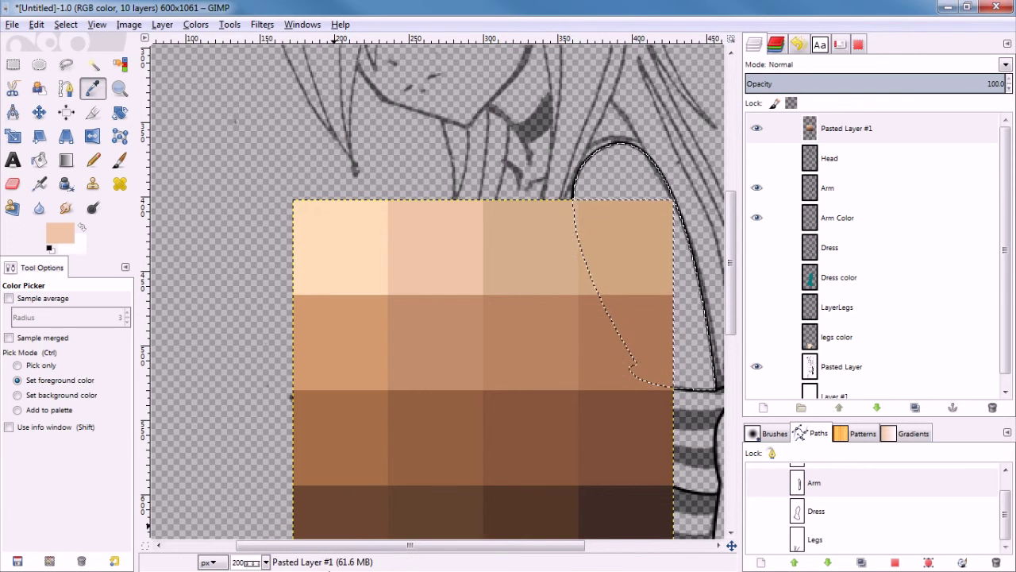
{"action": "left_click", "coordinate": [756, 128]}
Step: Bucket-fill the upper arm selection with the peach tone on the Arm Color layer
{"action": "left_click", "coordinate": [838, 220]}
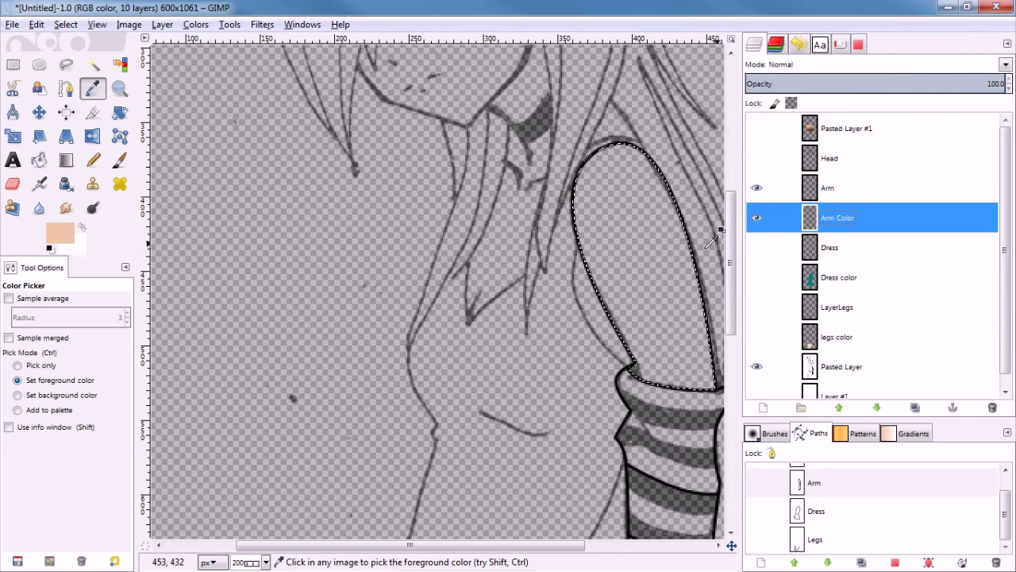
{"action": "key", "text": "1"}
{"action": "key", "text": "2"}
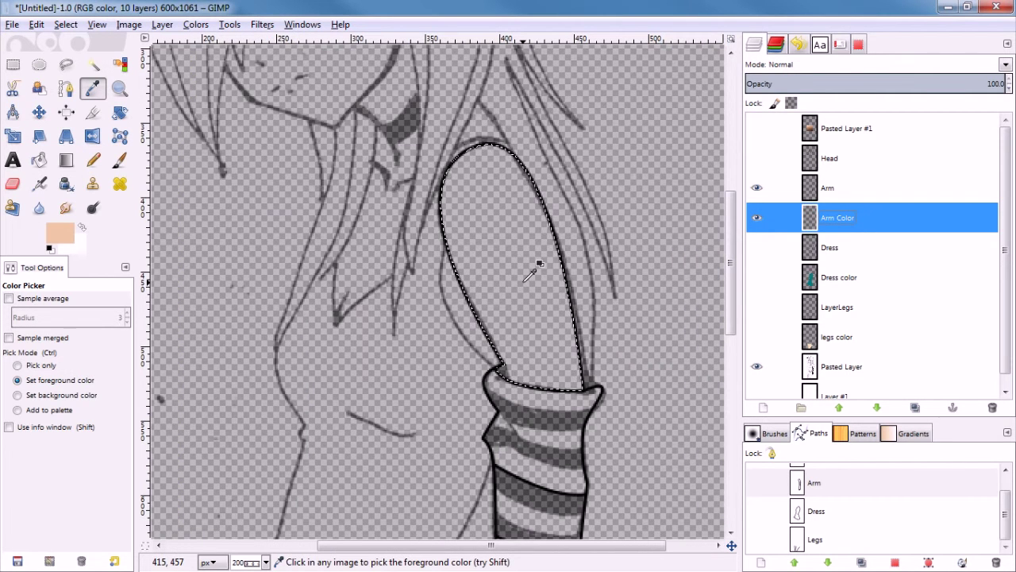
{"action": "key", "text": "shift+b"}
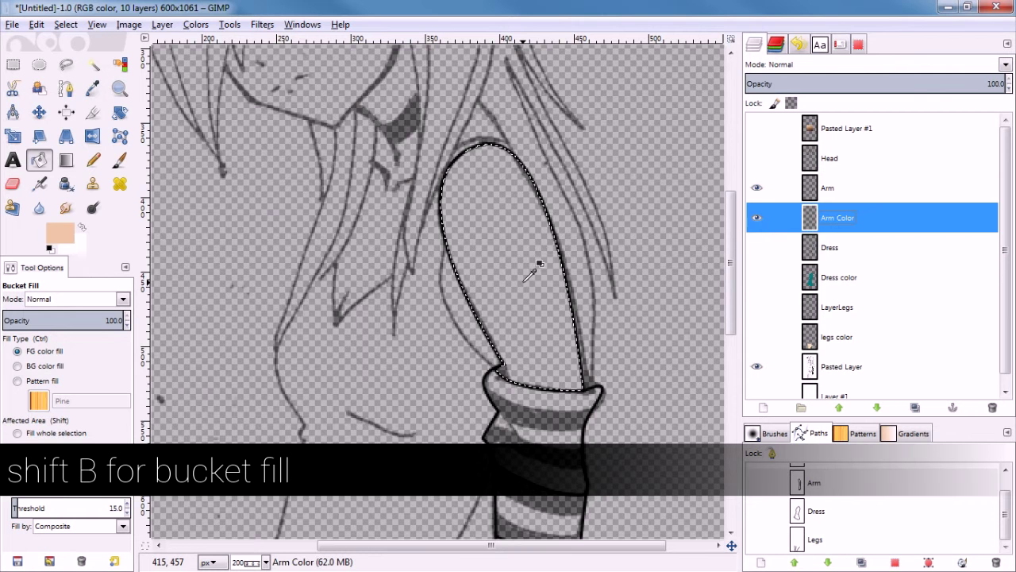
{"action": "left_click", "coordinate": [525, 276]}
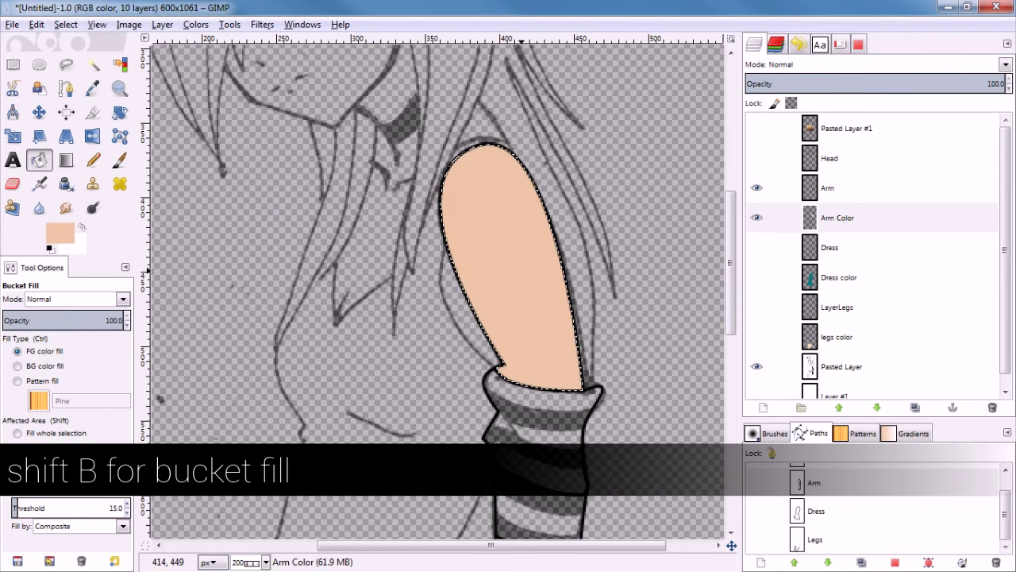
{"action": "scroll", "coordinate": [531, 313], "scroll_direction": "down", "scroll_amount": 5}
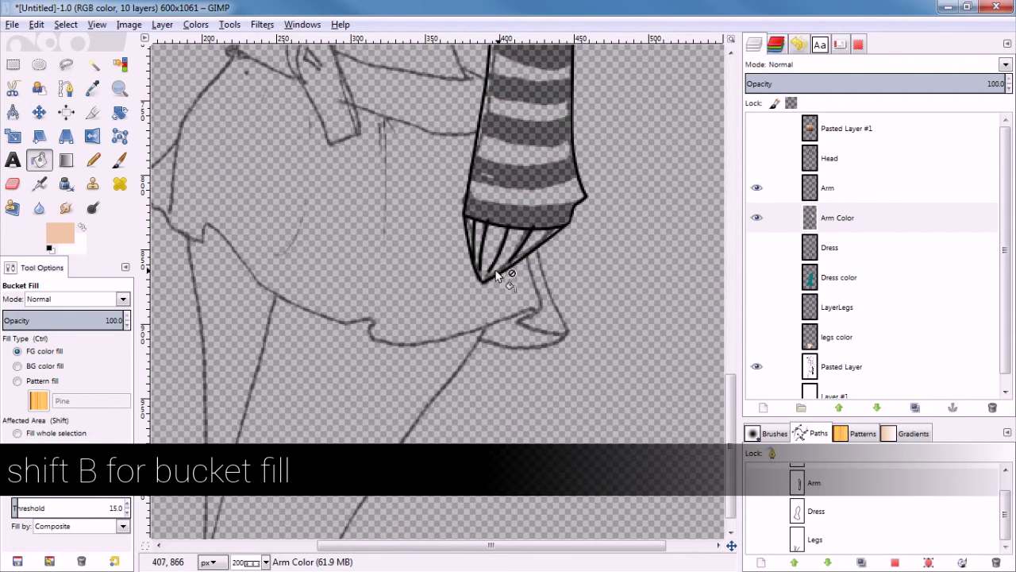
{"action": "scroll", "coordinate": [512, 270], "scroll_direction": "up", "scroll_amount": 1}
{"action": "scroll", "coordinate": [518, 266], "scroll_direction": "up", "scroll_amount": 1}
Step: On the Arm layer, select all the finger gaps and grow the selection by 1 px
{"action": "key", "text": "u"}
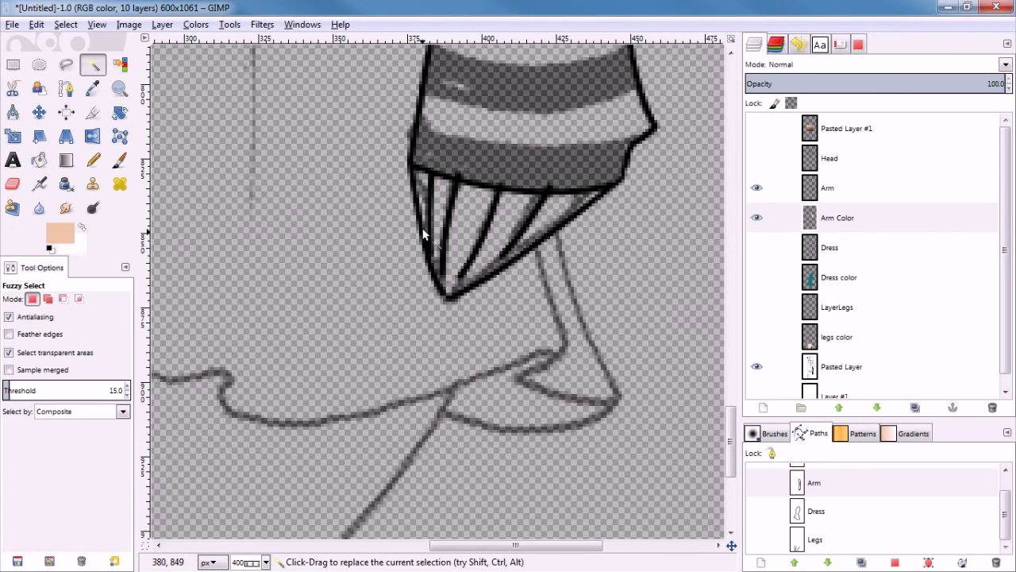
{"action": "left_click", "coordinate": [843, 191]}
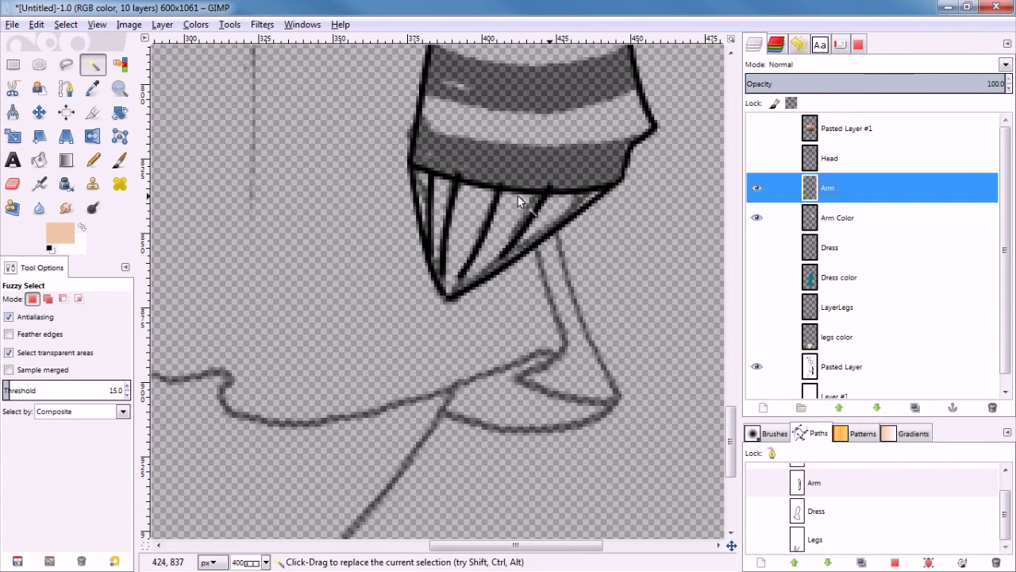
{"action": "left_click", "coordinate": [418, 181]}
{"action": "left_click", "coordinate": [437, 193], "text": "shift"}
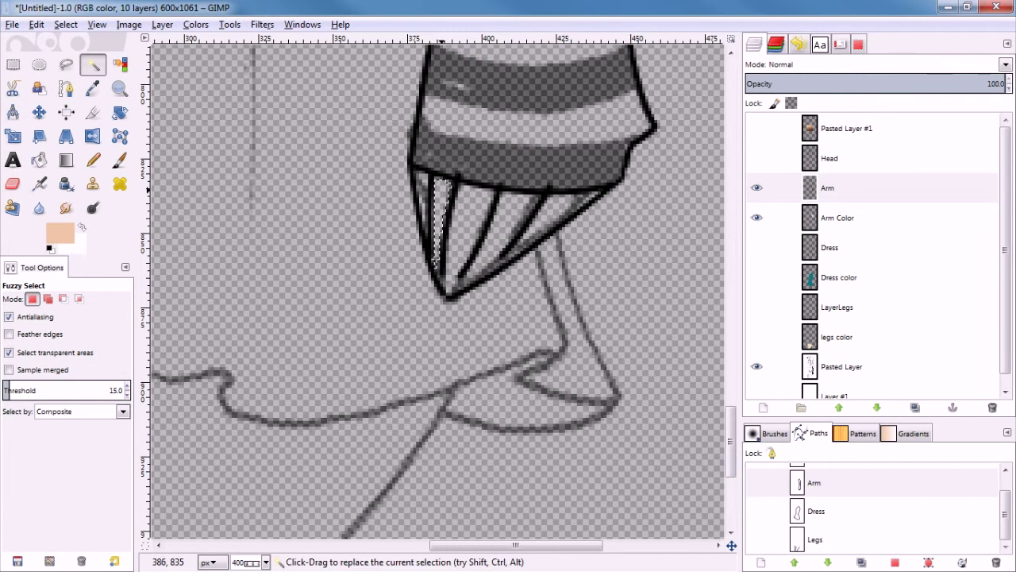
{"action": "left_click_drag", "start_coordinate": [423, 183], "coordinate": [503, 211]}
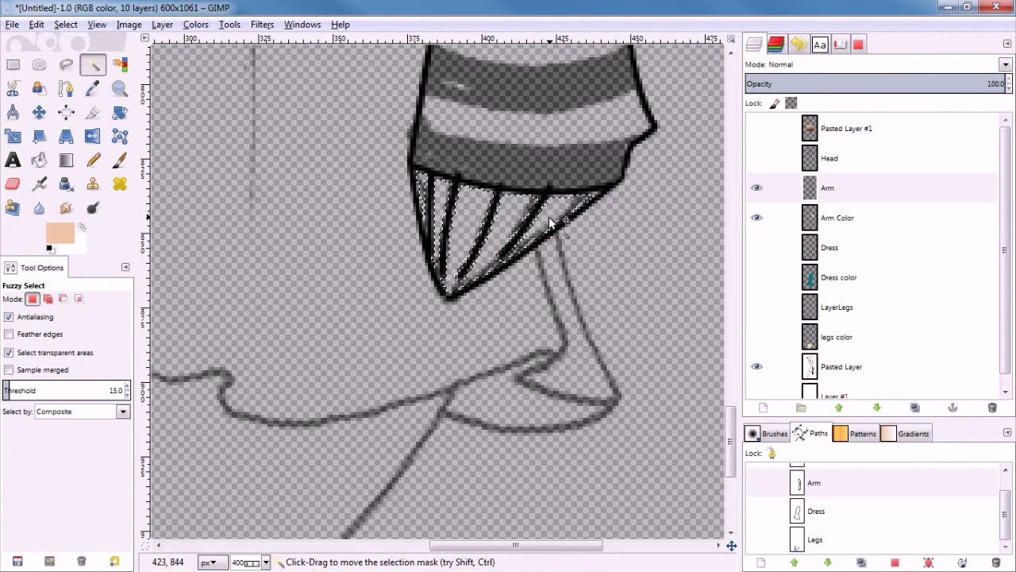
{"action": "key", "text": "alt+s"}
{"action": "key", "text": "Escape"}
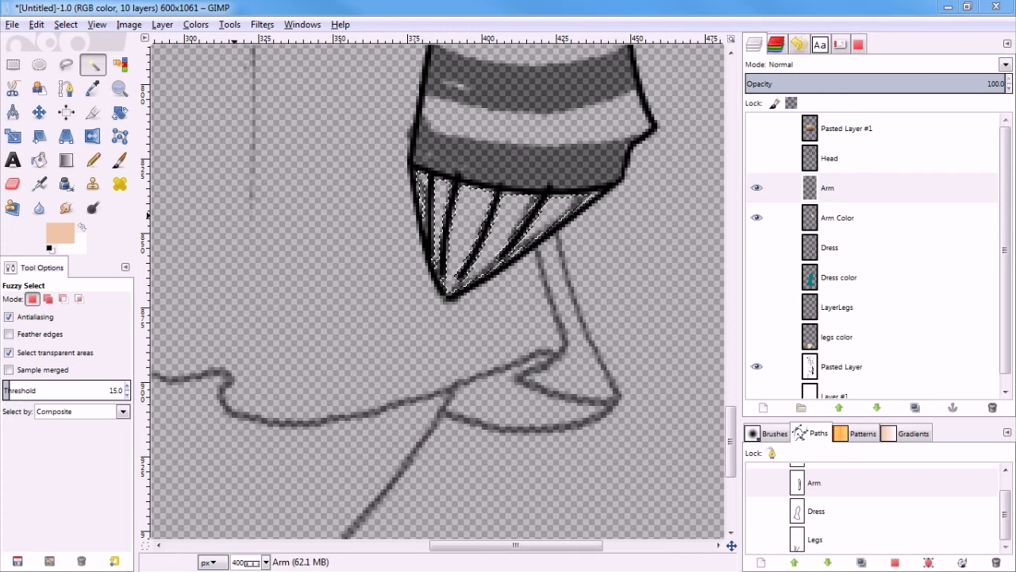
{"action": "key", "text": "alt+s"}
{"action": "key", "text": "g"}
{"action": "left_click", "coordinate": [292, 191]}
Step: Fill the fingers with the skin tone on Arm Color and touch up small gaps with the brush
{"action": "key", "text": "shift+b"}
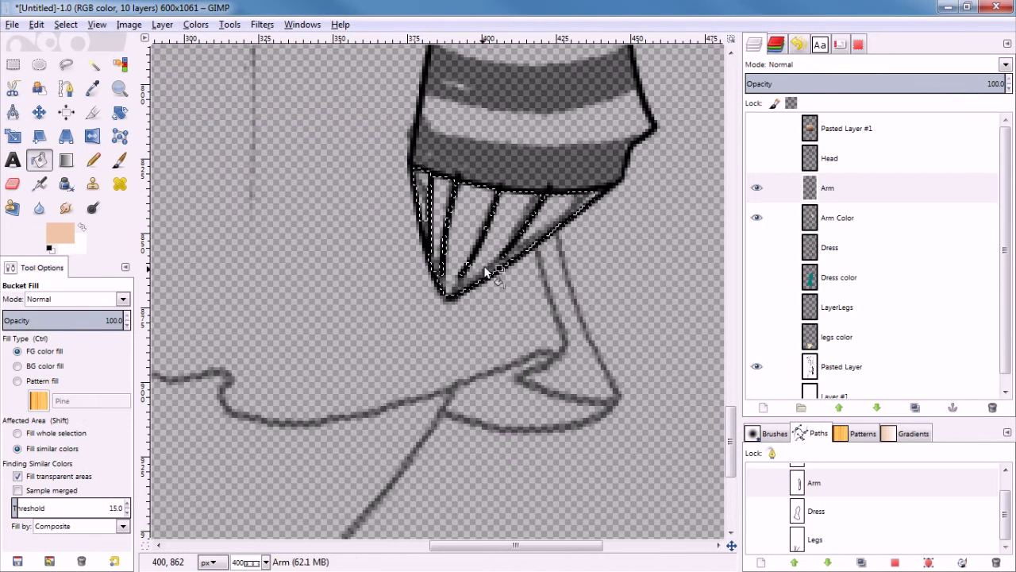
{"action": "left_click", "coordinate": [802, 229]}
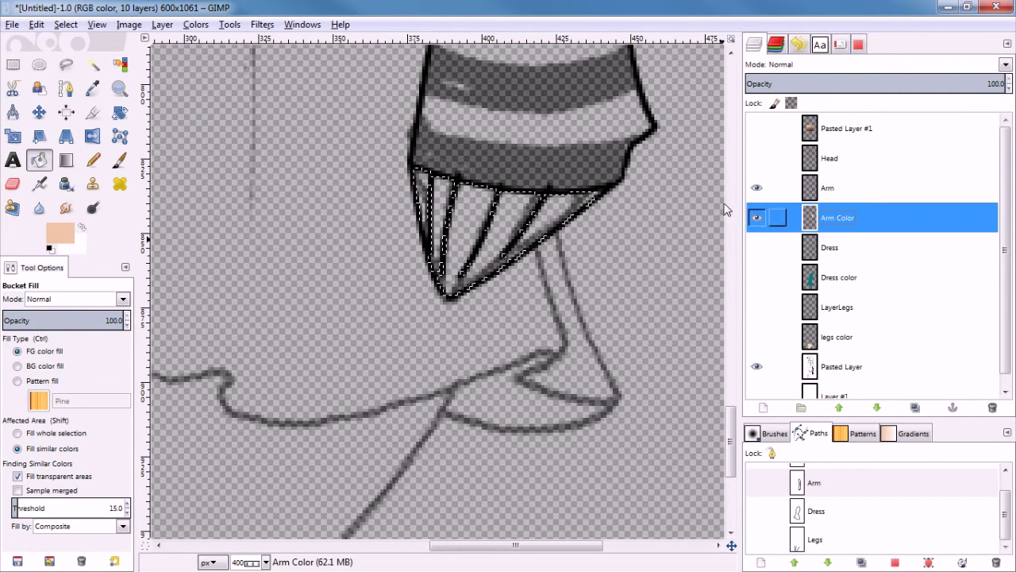
{"action": "left_click", "coordinate": [473, 207]}
{"action": "scroll", "coordinate": [440, 235], "scroll_direction": "up", "scroll_amount": 3}
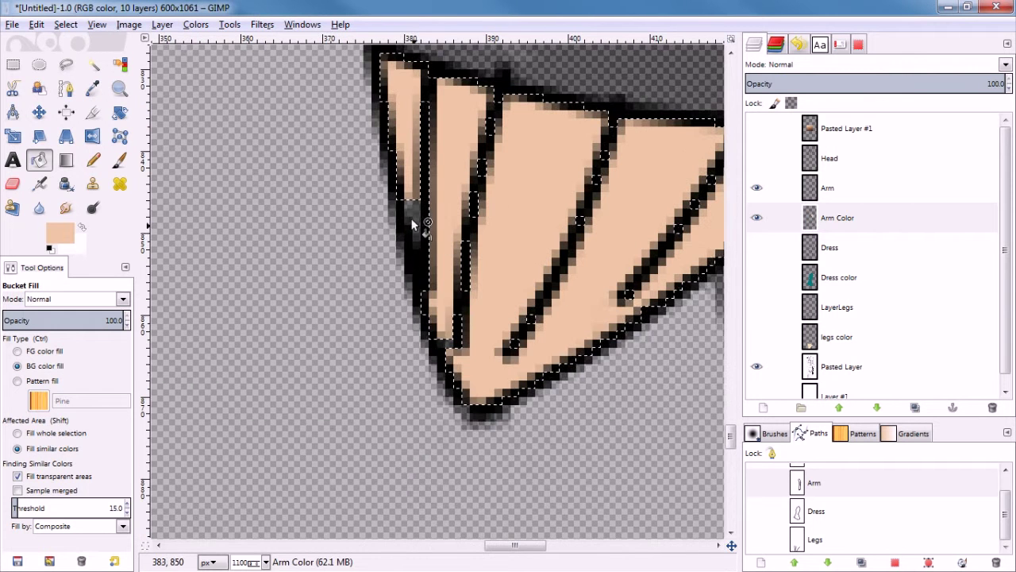
{"action": "left_click", "coordinate": [120, 160]}
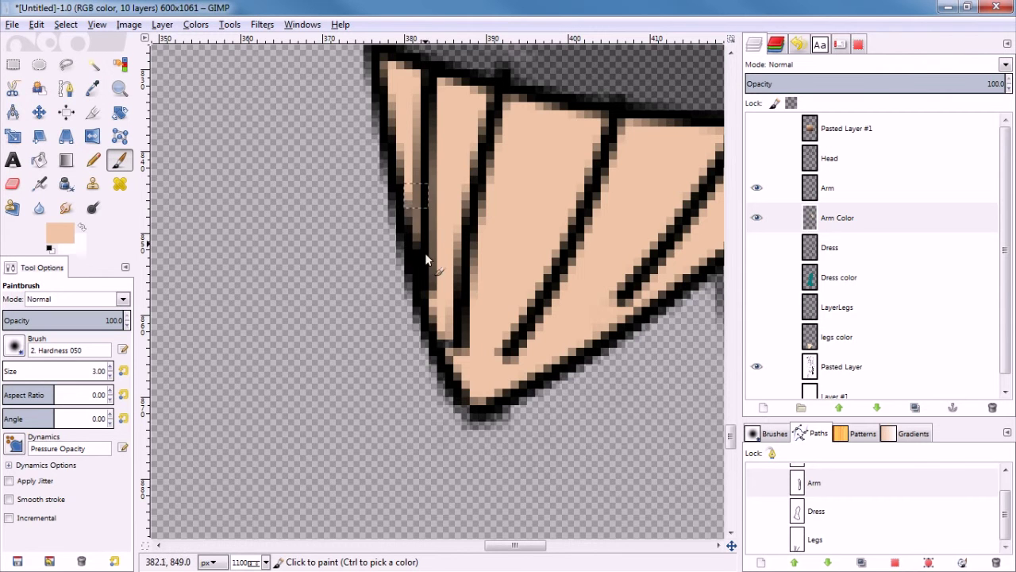
{"action": "scroll", "coordinate": [510, 215], "scroll_direction": "down", "scroll_amount": 8, "text": "ctrl"}
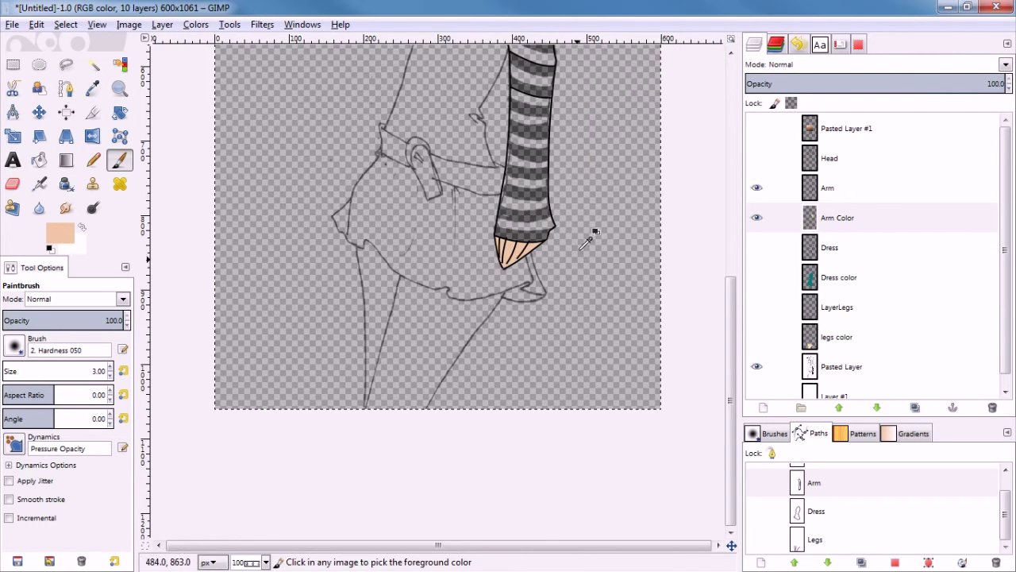
{"action": "scroll", "coordinate": [546, 209], "scroll_direction": "up", "scroll_amount": 5}
{"action": "scroll", "coordinate": [557, 280], "scroll_direction": "down", "scroll_amount": 1}
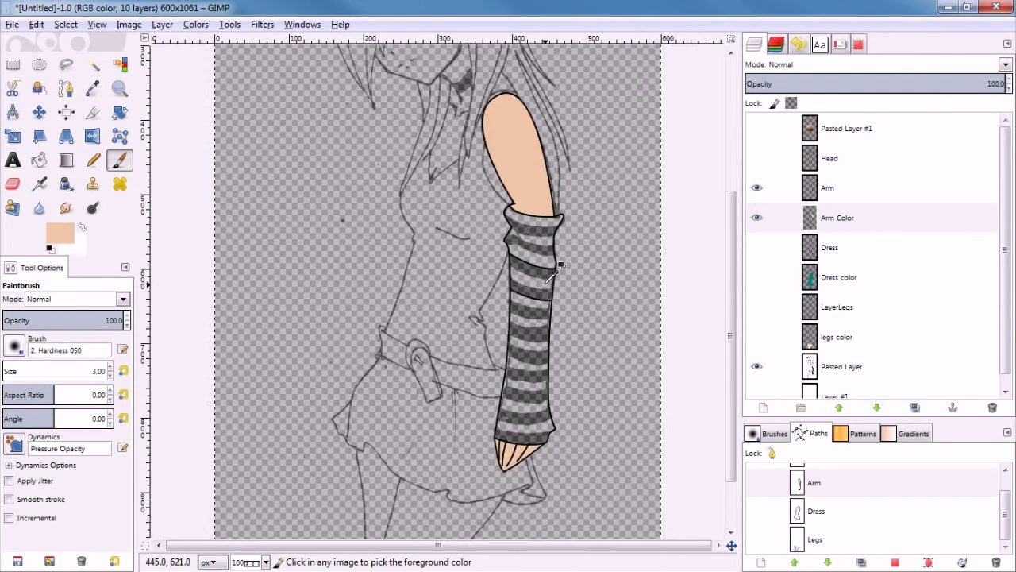
{"action": "scroll", "coordinate": [557, 280], "scroll_direction": "up", "scroll_amount": 2, "text": "ctrl"}
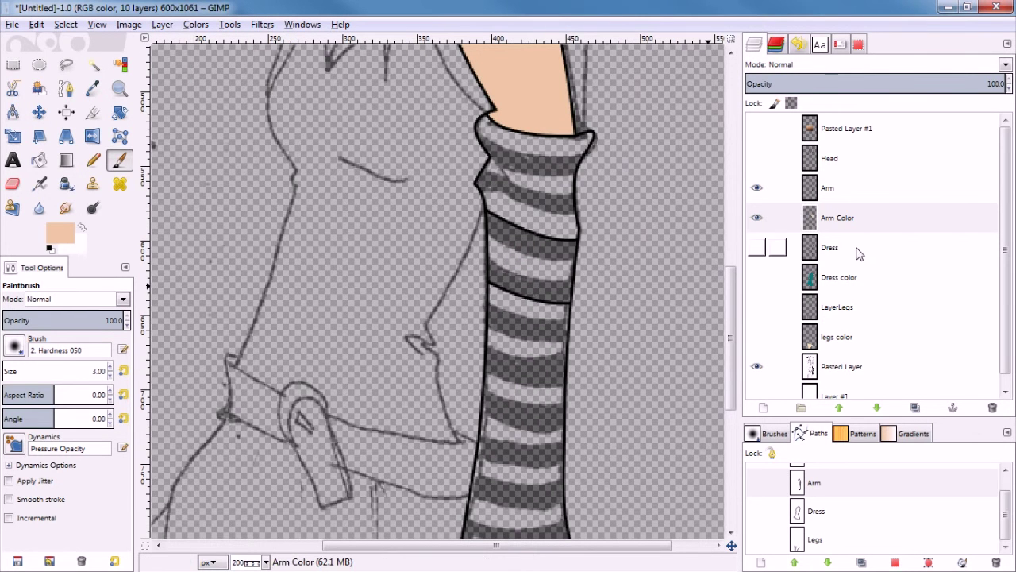
{"action": "left_click", "coordinate": [844, 190]}
Step: Select the top band and lower section of the sleeve and grow the selection by 1 px
{"action": "key", "text": "u"}
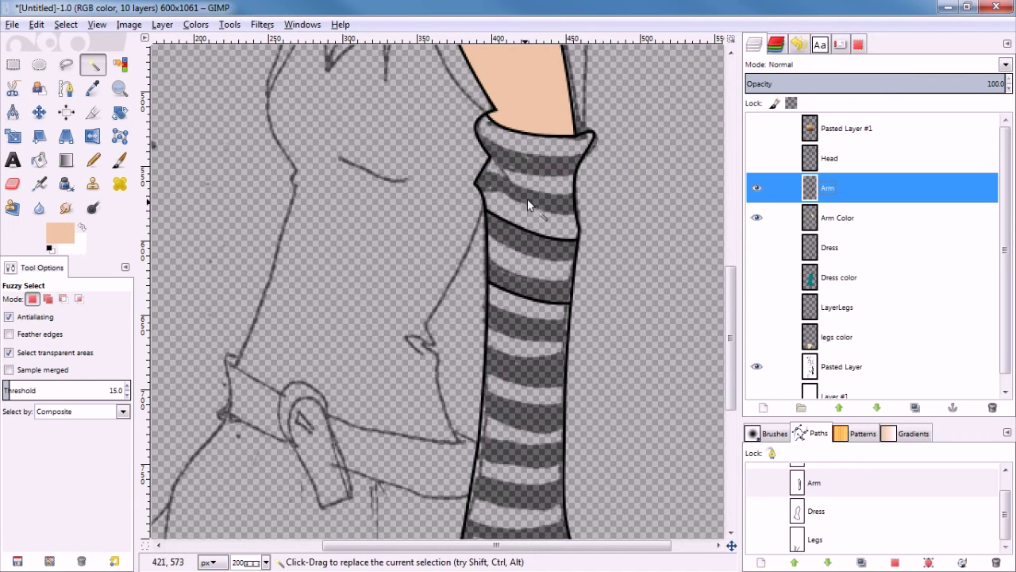
{"action": "left_click", "coordinate": [531, 201]}
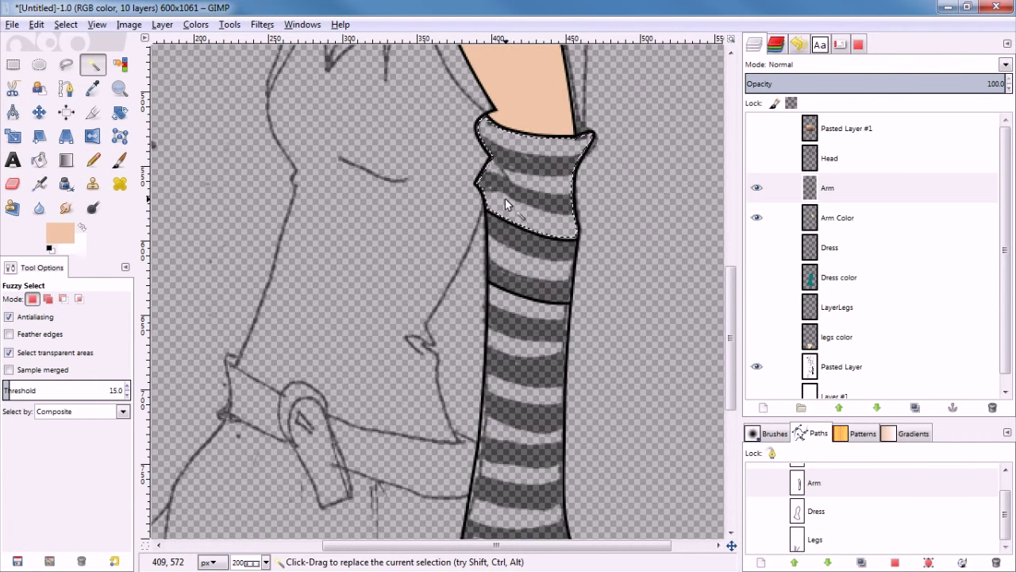
{"action": "left_click", "coordinate": [520, 360], "text": "shift"}
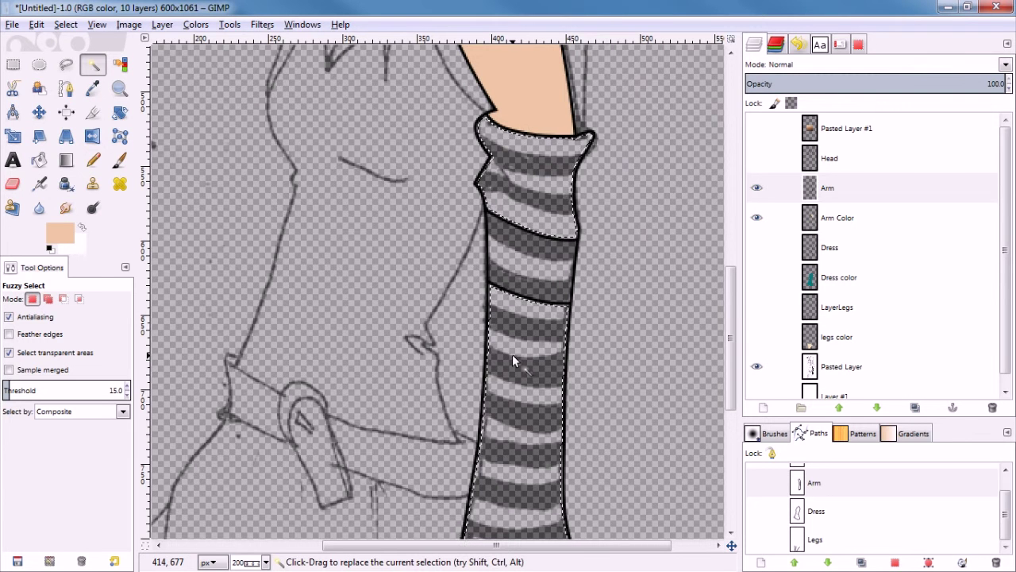
{"action": "key", "text": "alt+s"}
{"action": "key", "text": "Escape"}
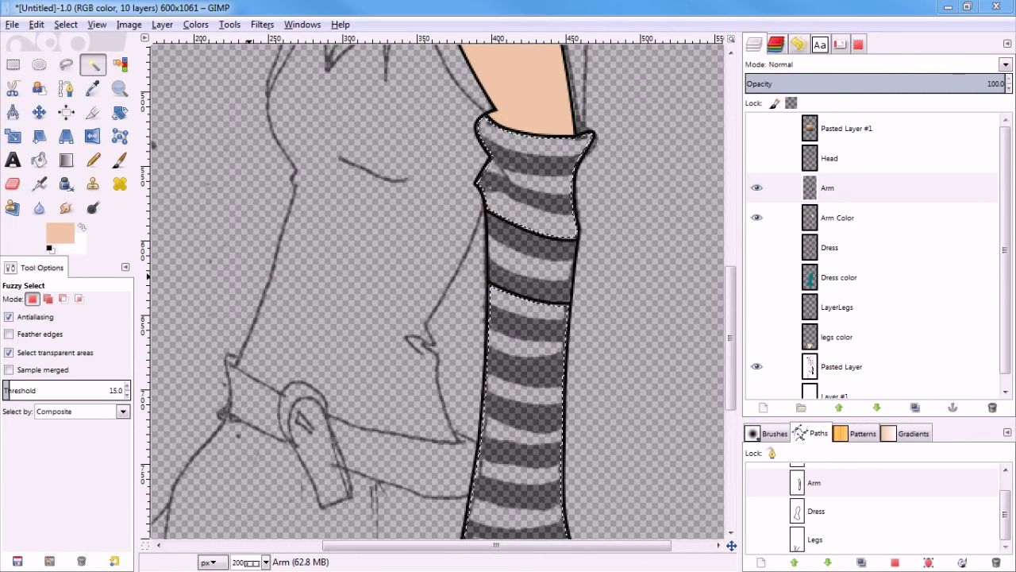
{"action": "key", "text": "alt+s"}
{"action": "key", "text": "g"}
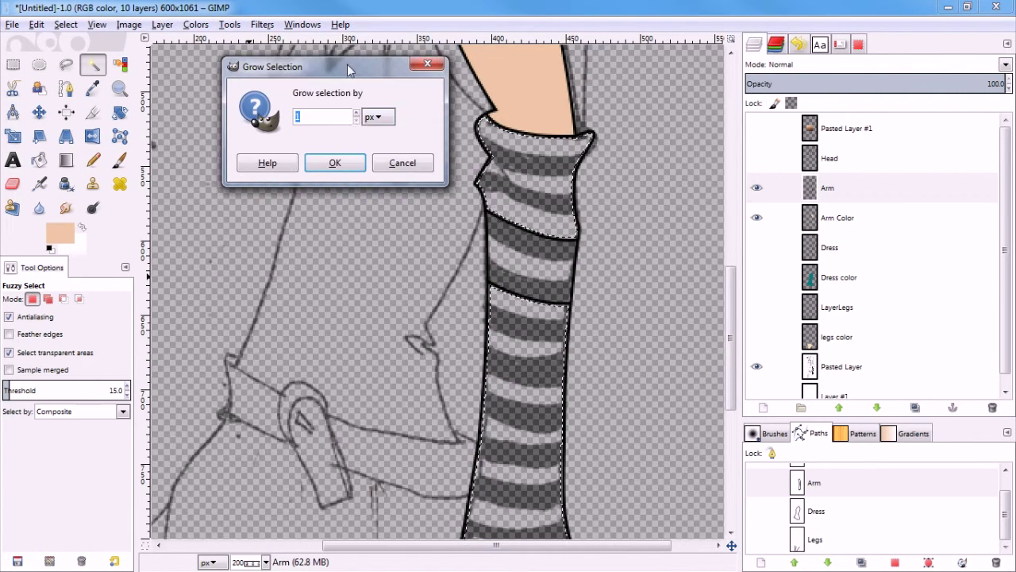
{"action": "left_click", "coordinate": [334, 161]}
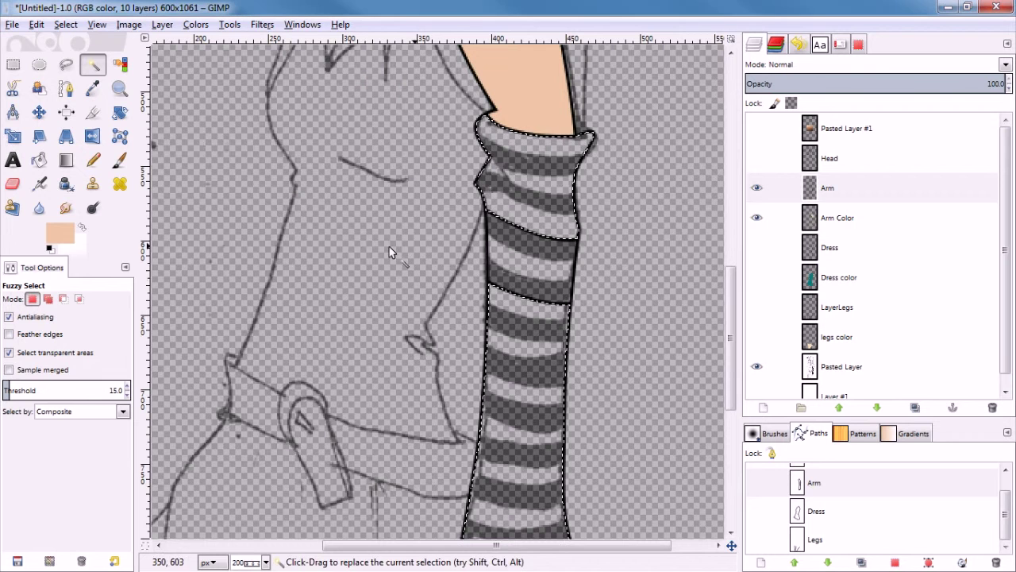
Step: Set the foreground colour to dark red 7f0000
{"action": "left_click", "coordinate": [67, 231]}
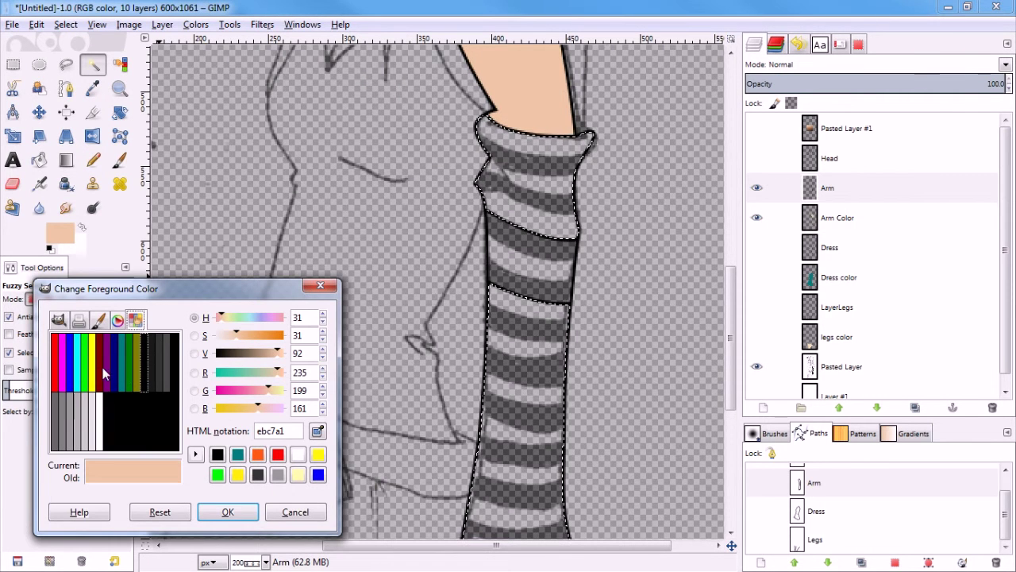
{"action": "left_click", "coordinate": [145, 373]}
{"action": "left_click", "coordinate": [227, 512]}
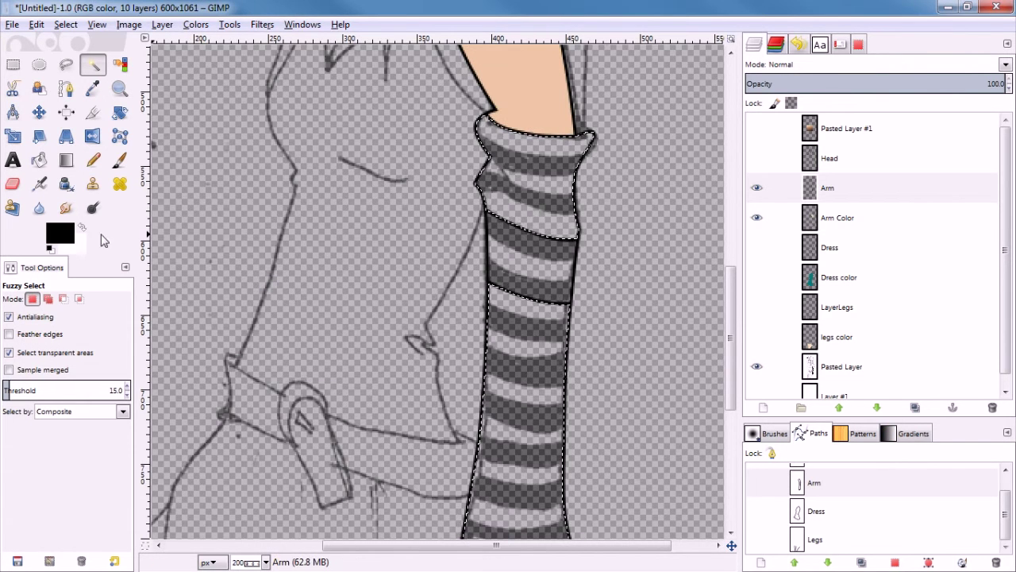
{"action": "left_click", "coordinate": [62, 237]}
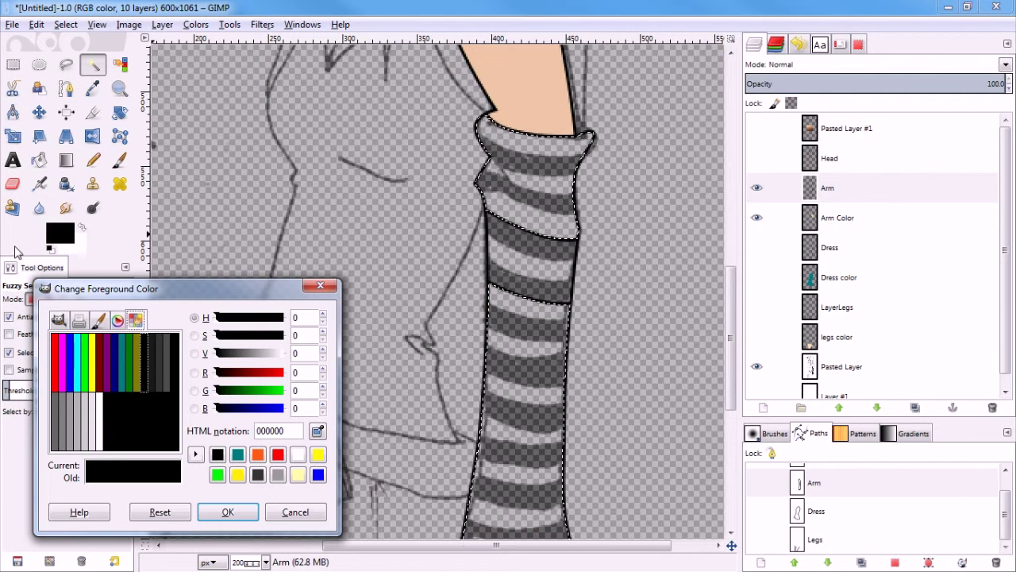
{"action": "left_click", "coordinate": [99, 364]}
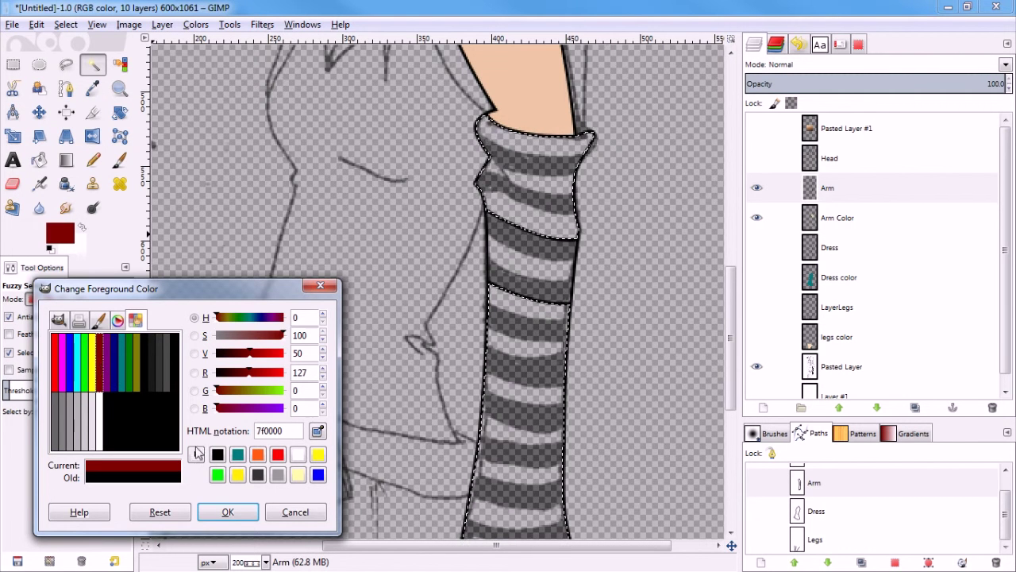
{"action": "left_click", "coordinate": [237, 517]}
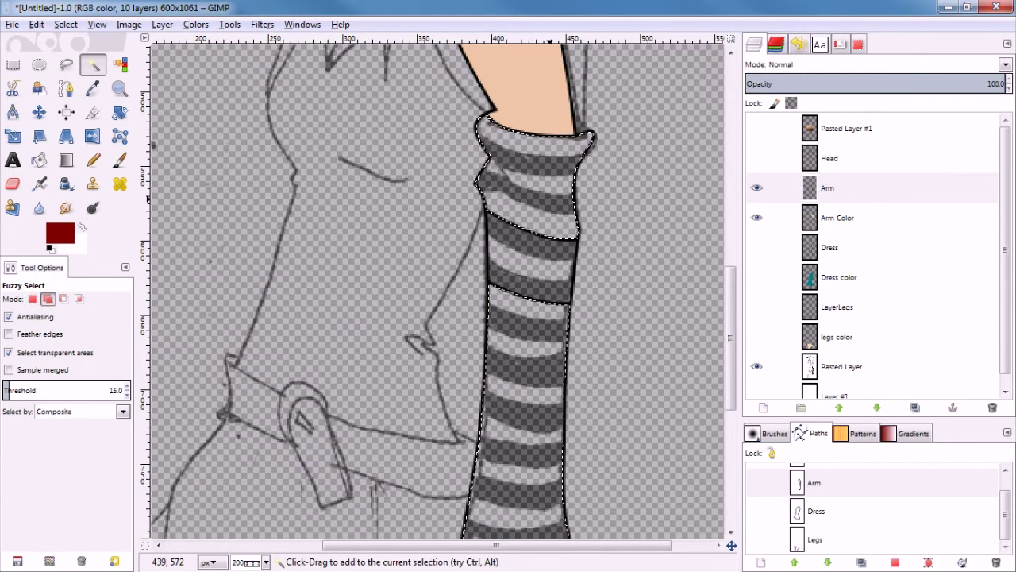
Step: Reselect the stripe band on the Arm layer and grow the band selection
{"action": "key", "text": "shift+b"}
{"action": "left_click", "coordinate": [830, 221]}
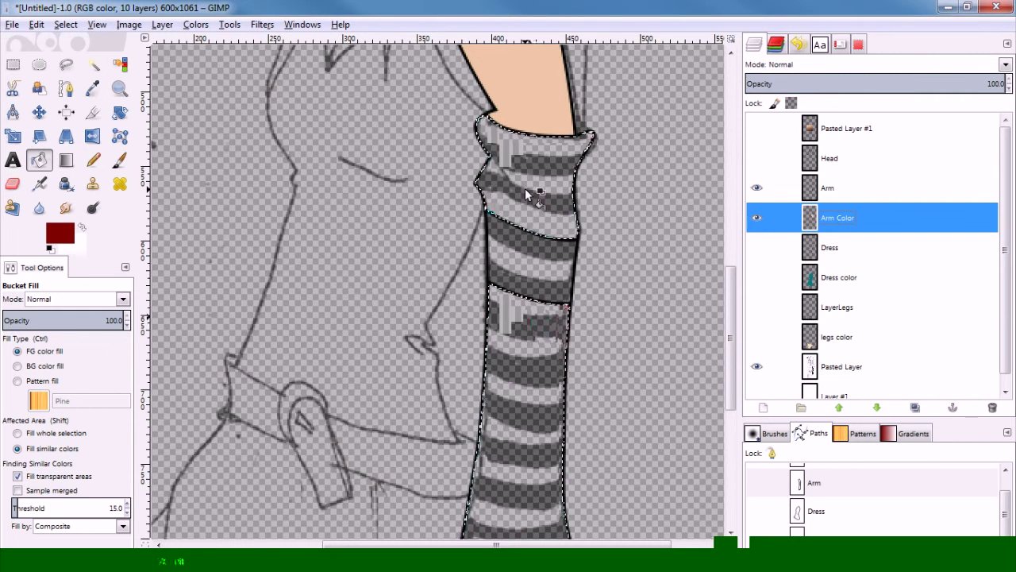
{"action": "left_click", "coordinate": [856, 191]}
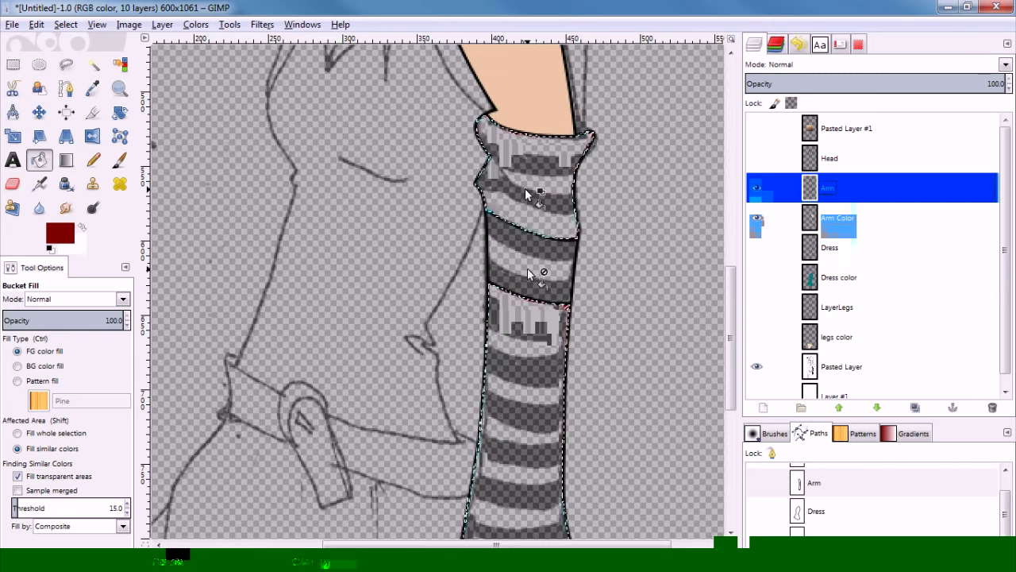
{"action": "key", "text": "u"}
{"action": "key", "text": "alt+s"}
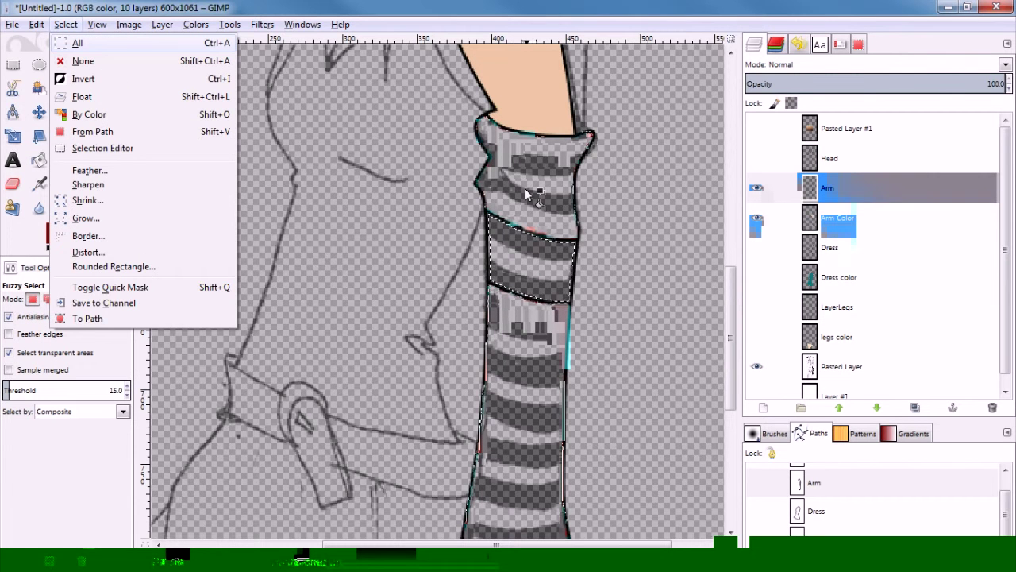
{"action": "key", "text": "Escape"}
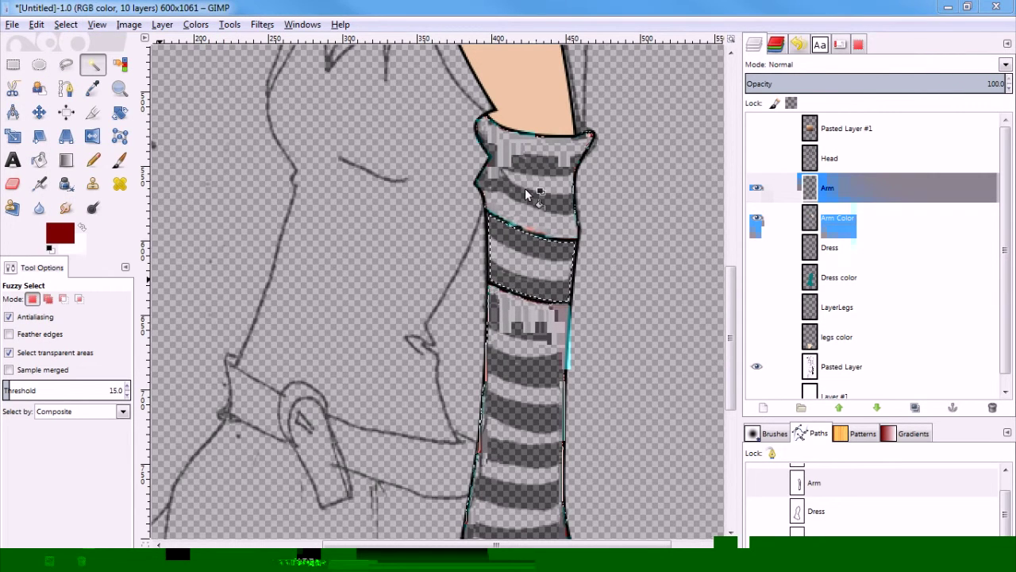
{"action": "left_click", "coordinate": [227, 254]}
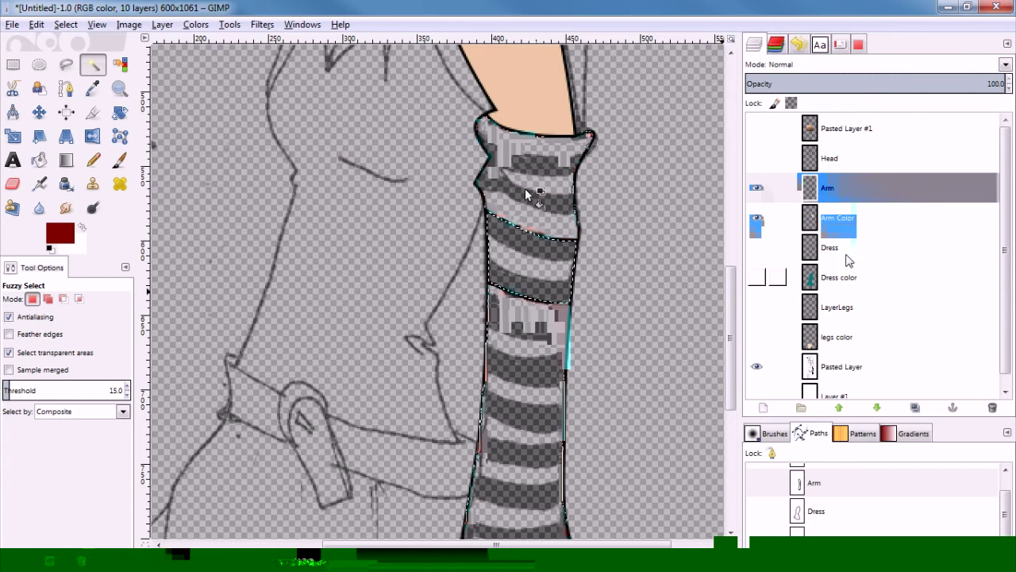
Step: Set the foreground to lighter red d24b4b and fill the band on Arm Color
{"action": "left_click", "coordinate": [838, 224]}
{"action": "left_click", "coordinate": [61, 237]}
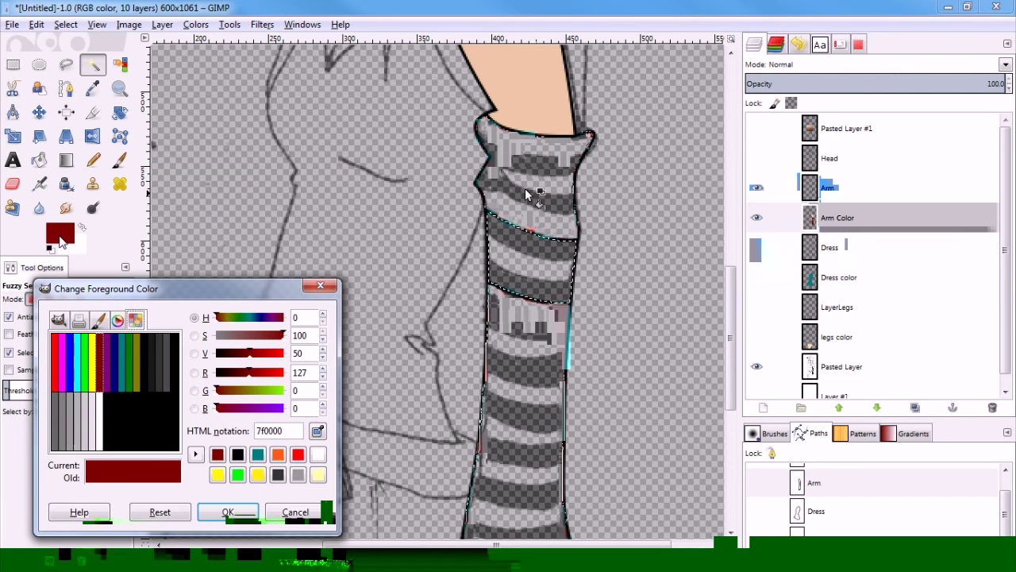
{"action": "left_click", "coordinate": [58, 320]}
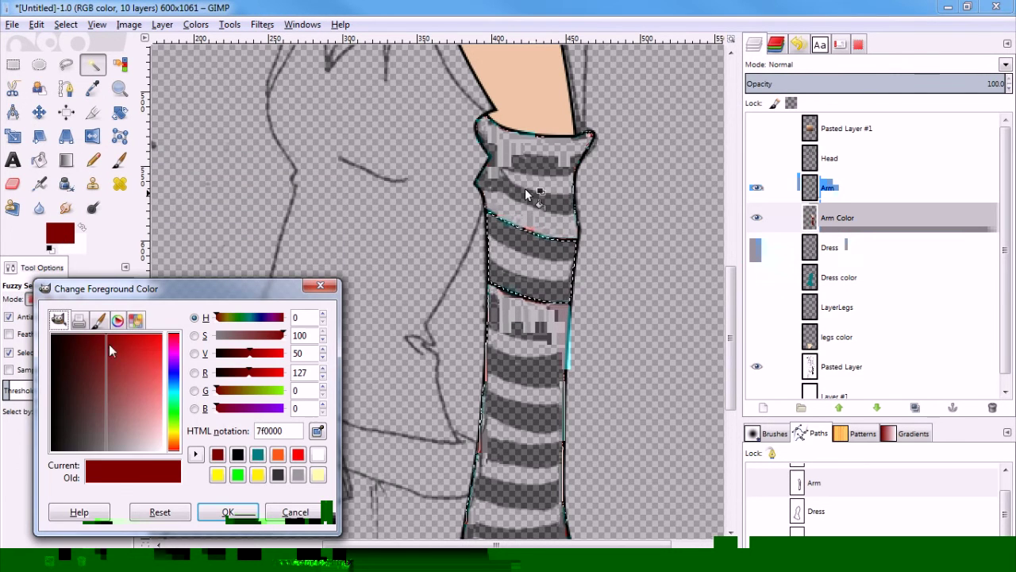
{"action": "left_click", "coordinate": [142, 343]}
{"action": "left_click_drag", "start_coordinate": [142, 344], "coordinate": [142, 375]}
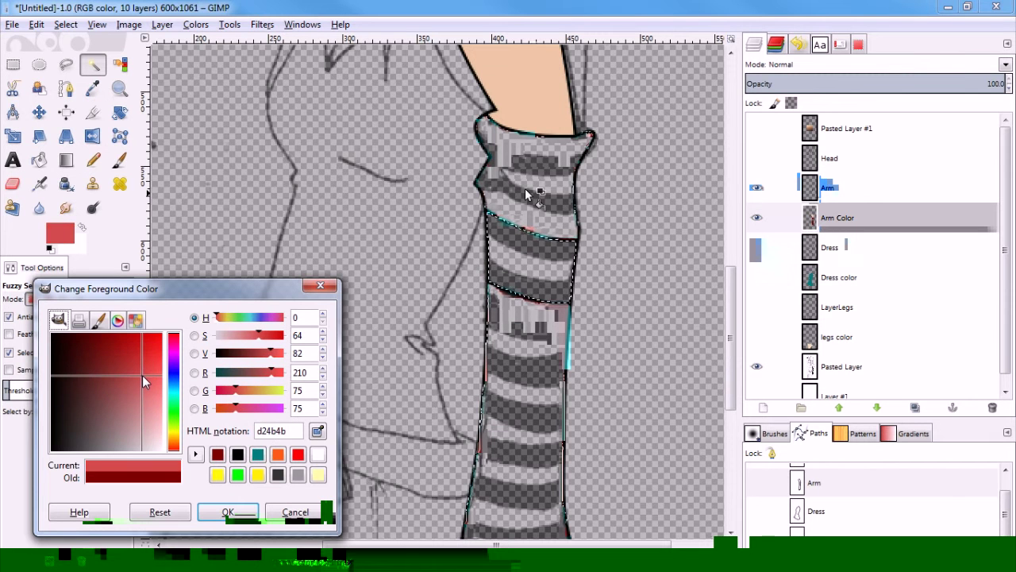
{"action": "key", "text": "Return"}
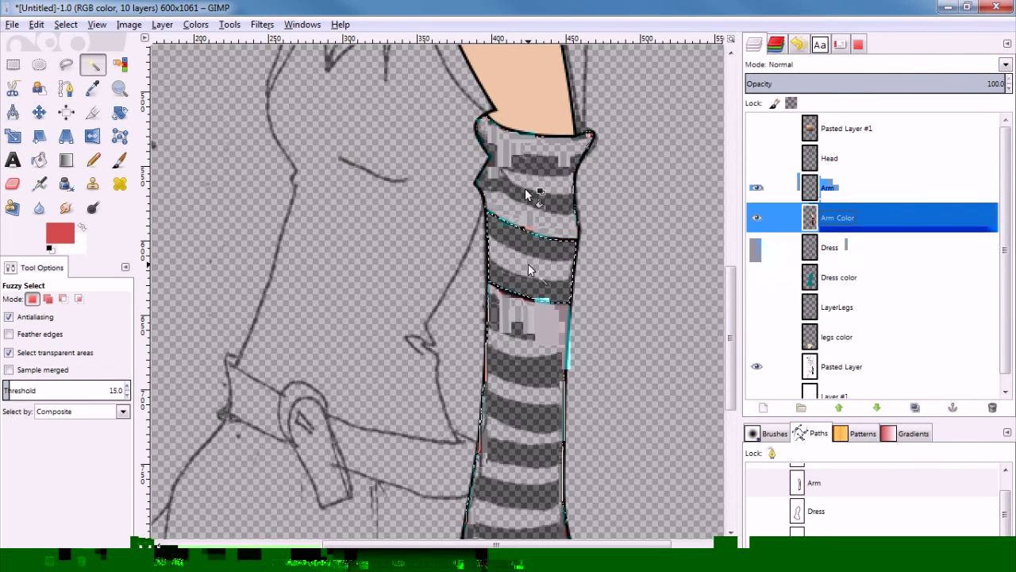
{"action": "key", "text": "shift+b"}
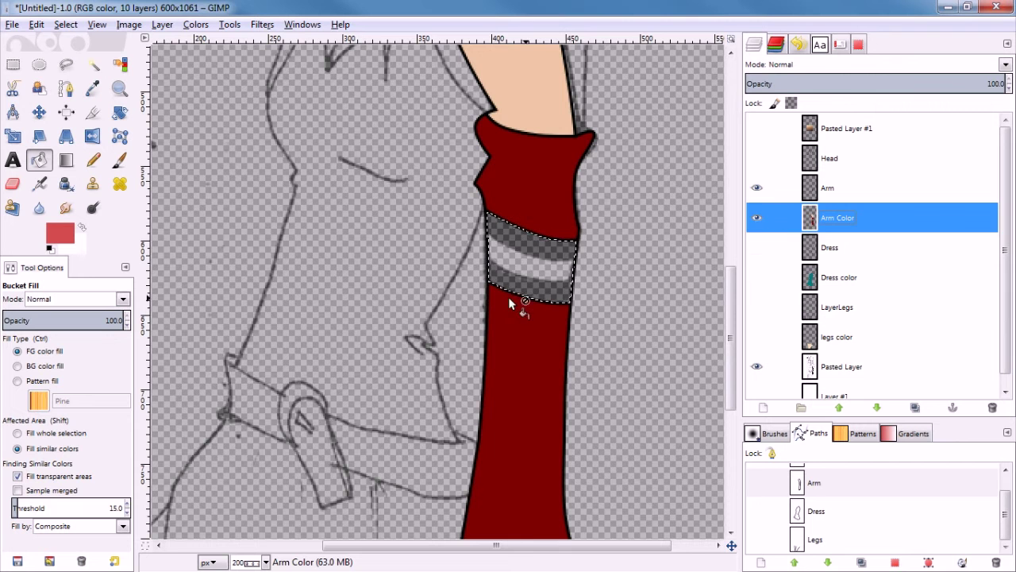
{"action": "left_click", "coordinate": [559, 291]}
{"action": "scroll", "coordinate": [564, 286], "scroll_direction": "down", "scroll_amount": 4}
{"action": "scroll", "coordinate": [524, 282], "scroll_direction": "up", "scroll_amount": 2}
Step: Show the Dress, Dress color, LayerLegs and legs color layers again
{"action": "left_click", "coordinate": [757, 247]}
{"action": "left_click", "coordinate": [757, 277]}
{"action": "left_click", "coordinate": [756, 306]}
{"action": "left_click", "coordinate": [757, 337]}
{"action": "scroll", "coordinate": [586, 321], "scroll_direction": "down", "scroll_amount": 3}
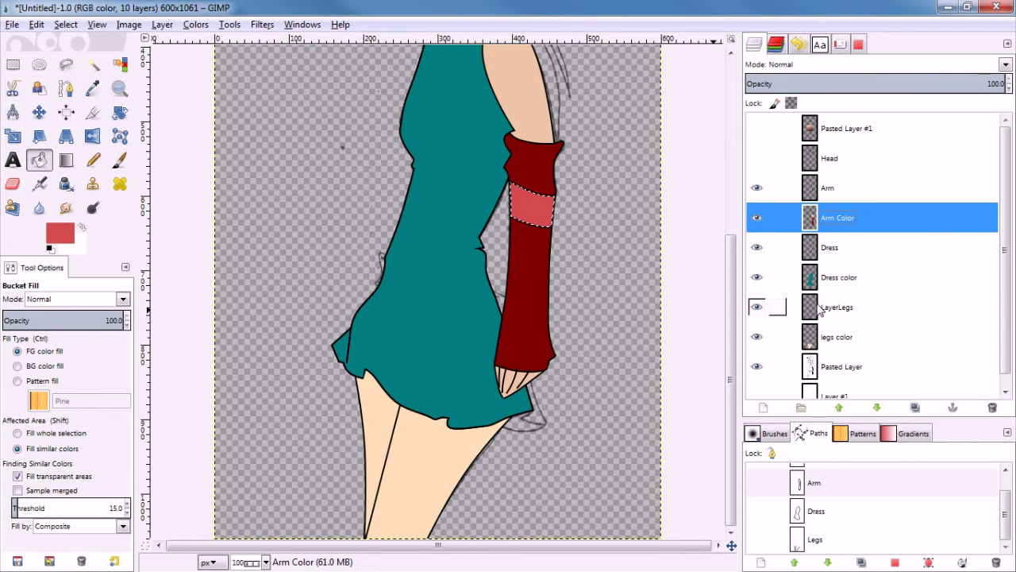
{"action": "left_click", "coordinate": [777, 337]}
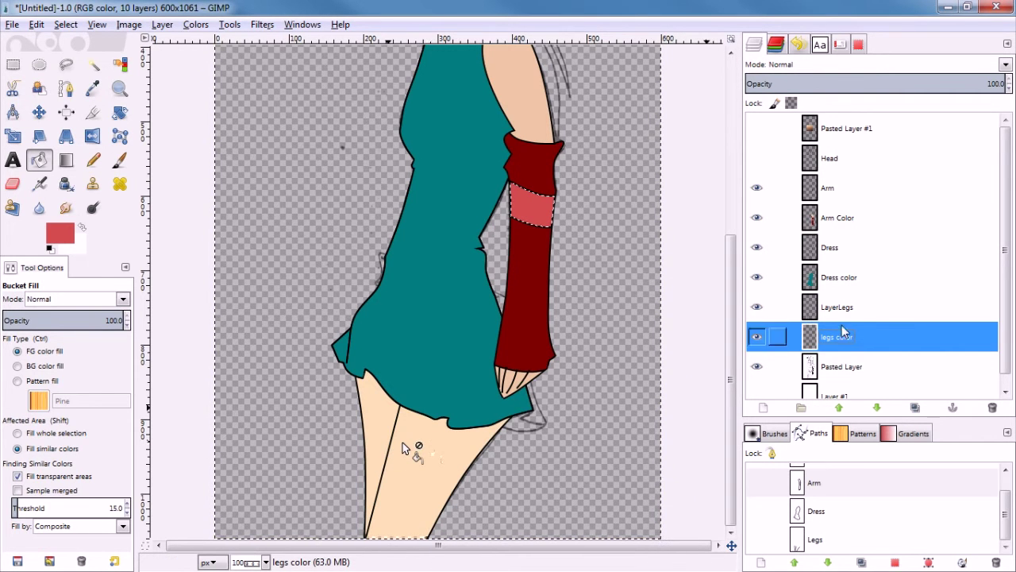
Step: Select the leg area on LayerLegs and cut out the old leg fill
{"action": "left_click", "coordinate": [778, 308]}
{"action": "key", "text": "u"}
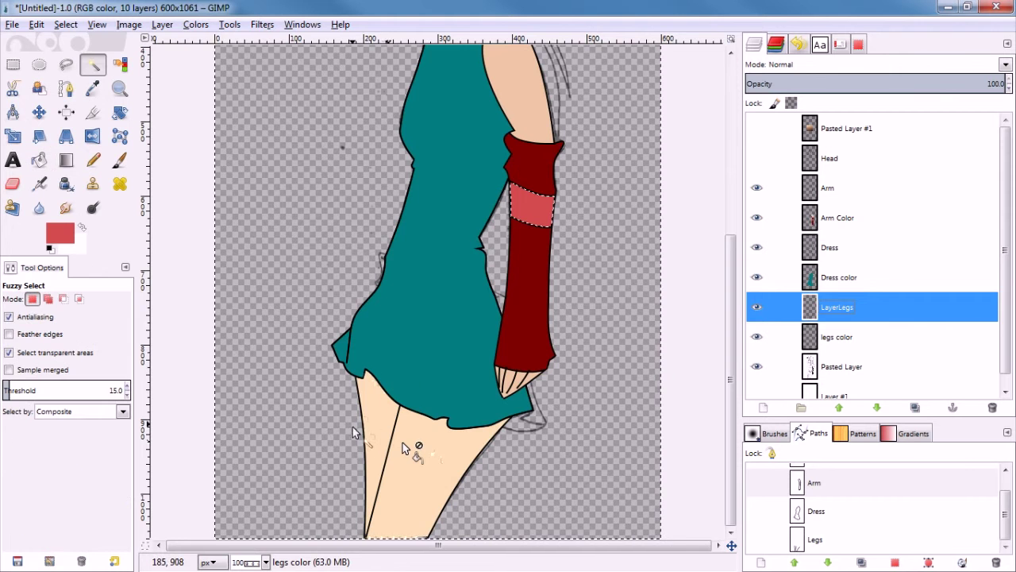
{"action": "left_click", "coordinate": [395, 429]}
{"action": "key", "text": "alt+s"}
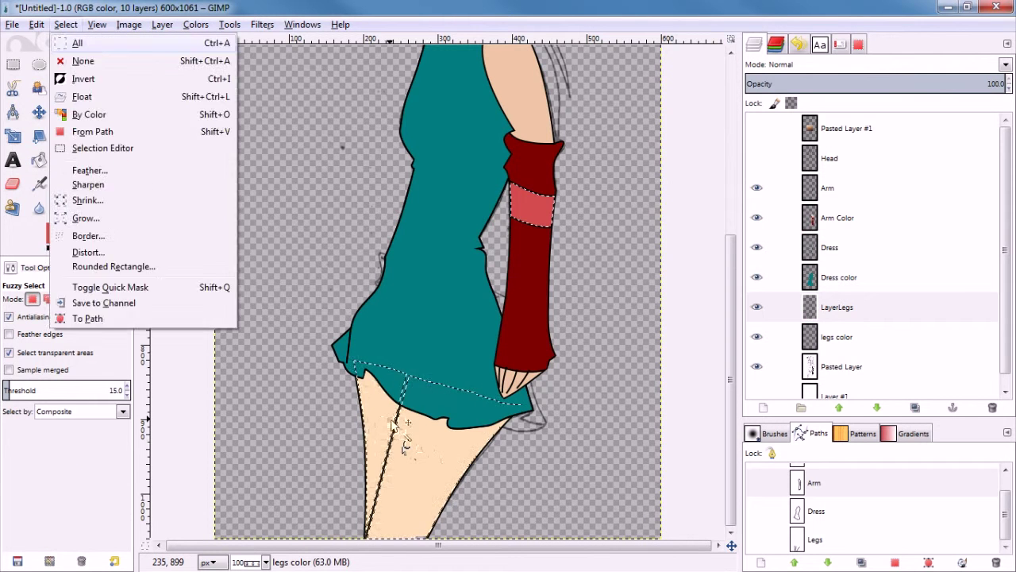
{"action": "key", "text": "Escape"}
{"action": "key", "text": "ctrl+x"}
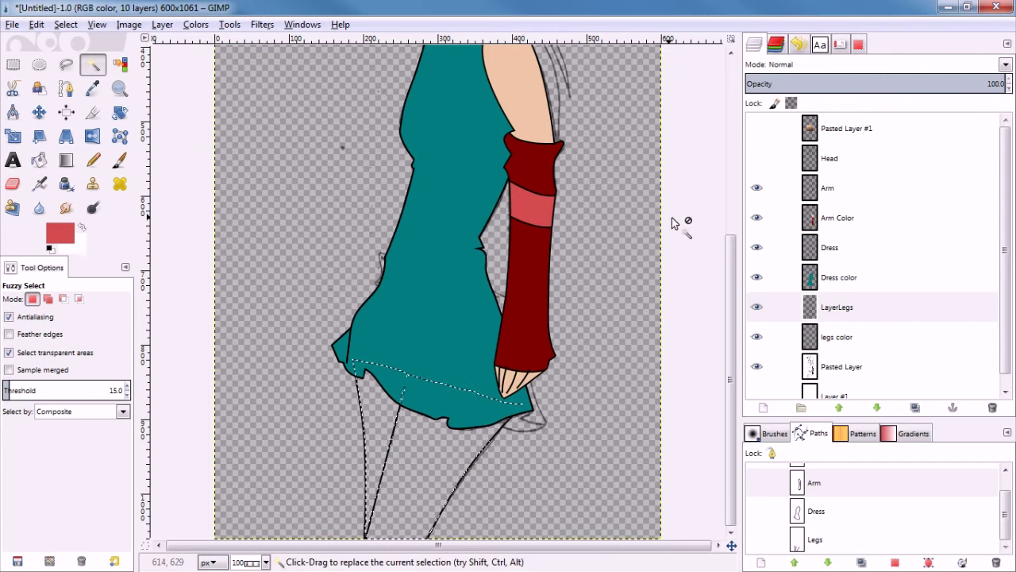
Step: Sample the arm's skin tone and bucket-fill the legs with it on the legs color layer
{"action": "left_click", "coordinate": [830, 224]}
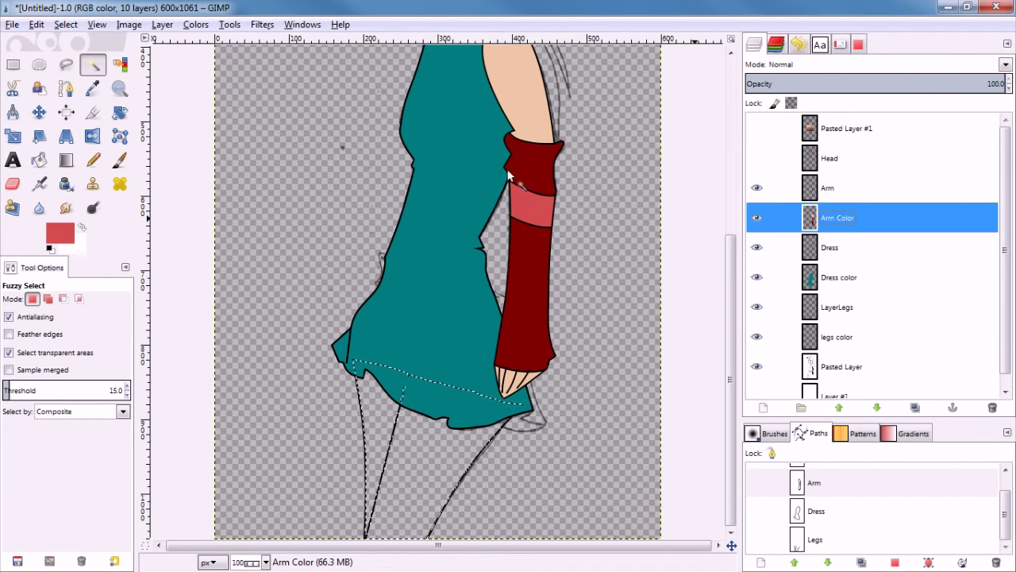
{"action": "left_click", "coordinate": [92, 88]}
{"action": "left_click", "coordinate": [518, 89]}
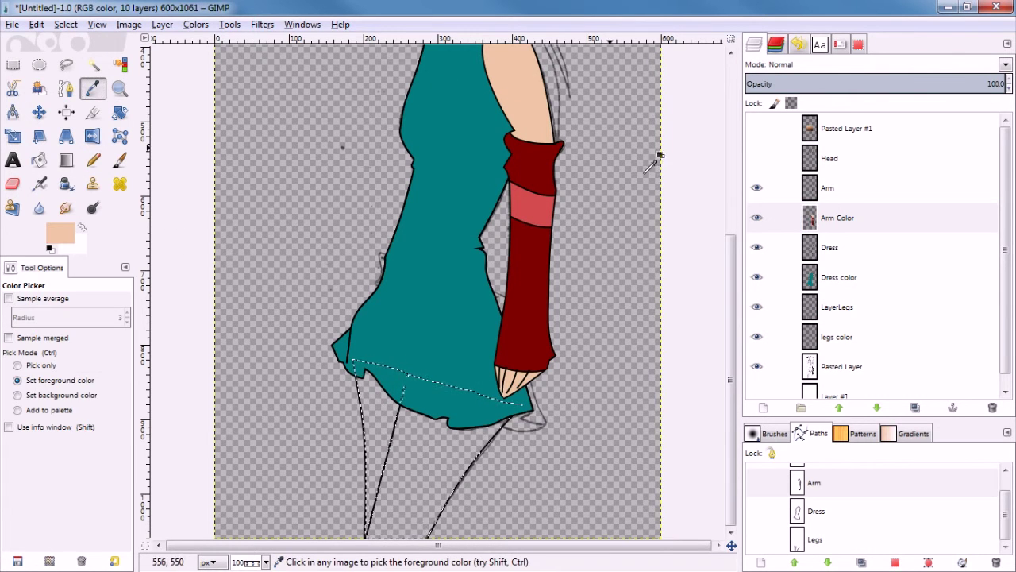
{"action": "left_click", "coordinate": [845, 314]}
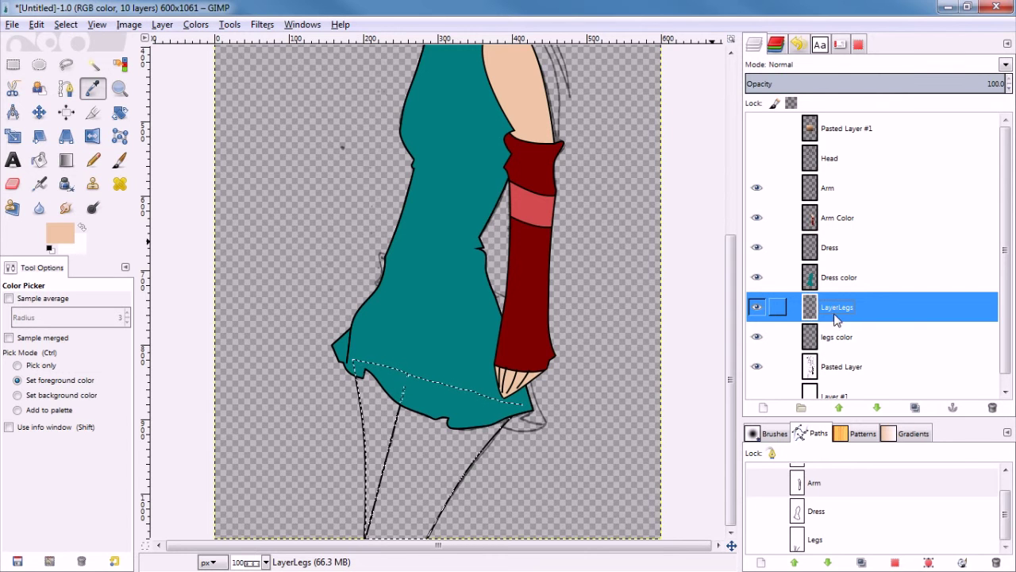
{"action": "left_click", "coordinate": [838, 338]}
{"action": "key", "text": "shift+b"}
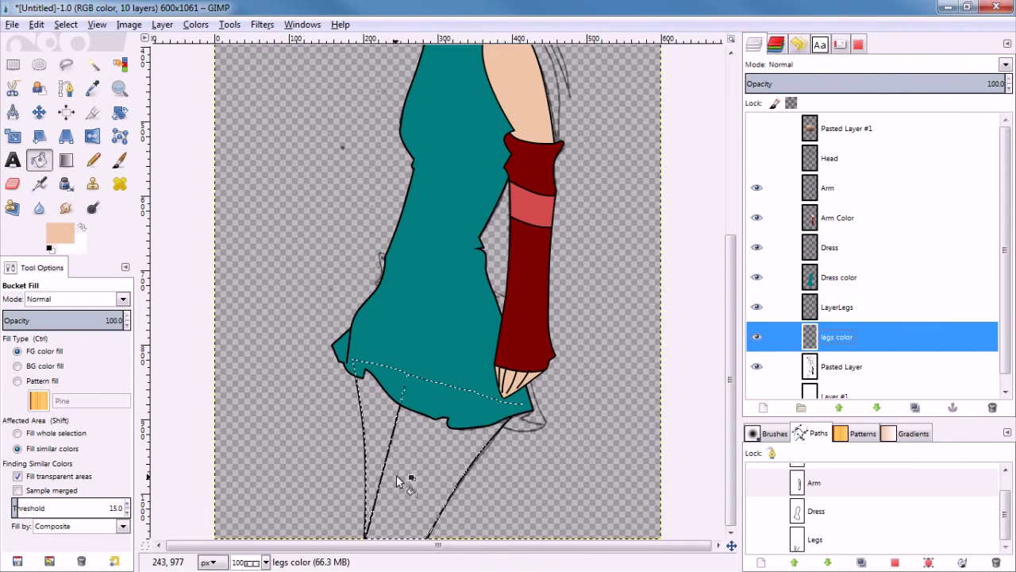
{"action": "left_click", "coordinate": [427, 464]}
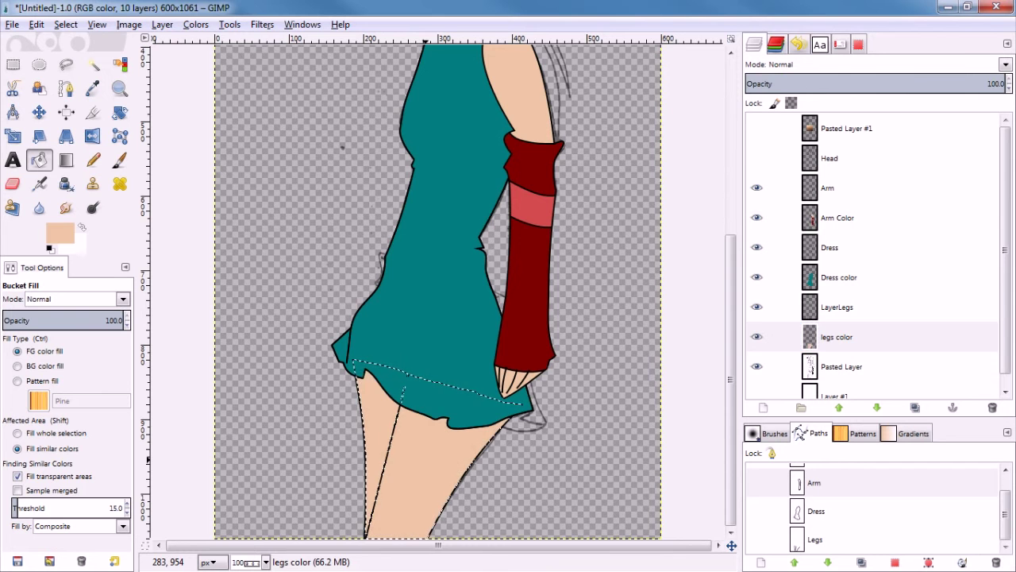
{"action": "scroll", "coordinate": [457, 343], "scroll_direction": "down", "scroll_amount": 2}
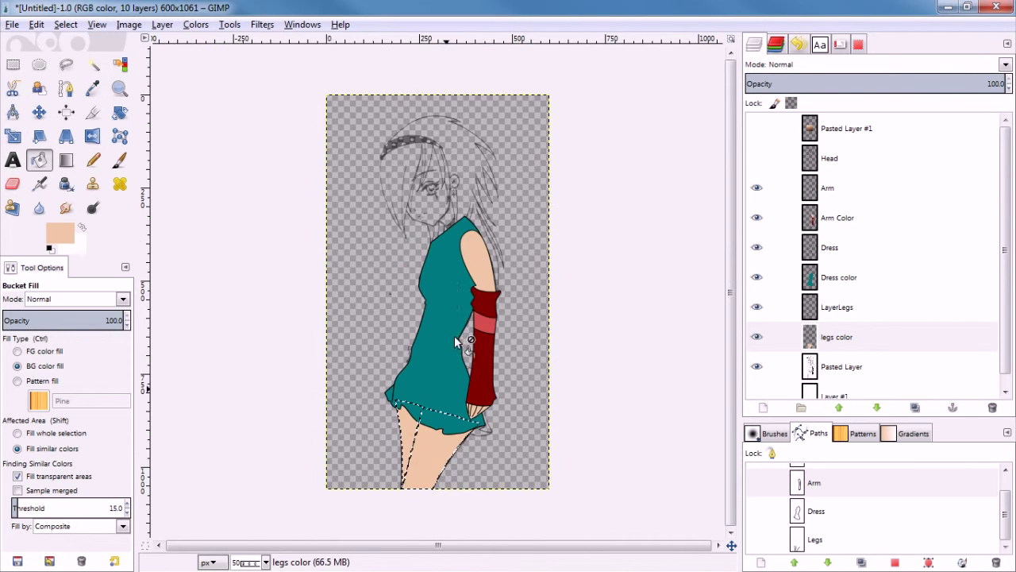
{"action": "scroll", "coordinate": [437, 289], "scroll_direction": "up", "scroll_amount": 3}
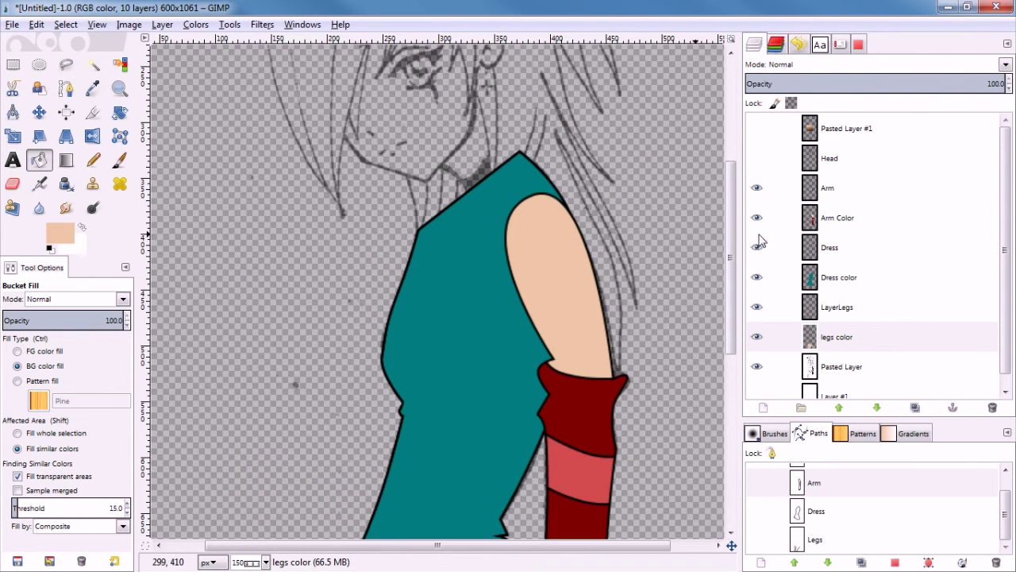
Step: Show the Head lineart and Pasted Layer #1 layers again
{"action": "left_click", "coordinate": [756, 158]}
{"action": "left_click", "coordinate": [756, 128]}
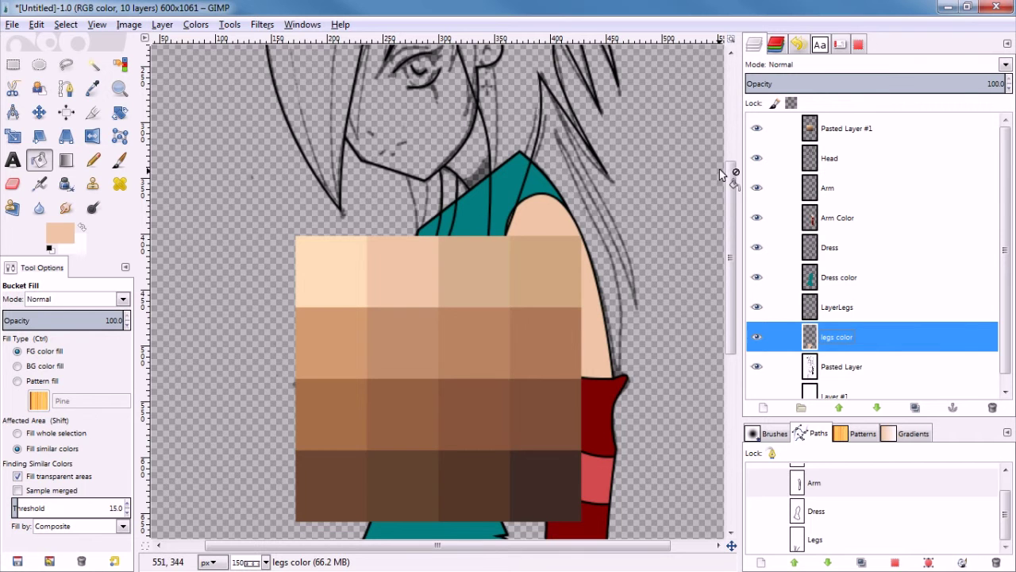
{"action": "left_click", "coordinate": [845, 191]}
{"action": "right_click", "coordinate": [845, 190]}
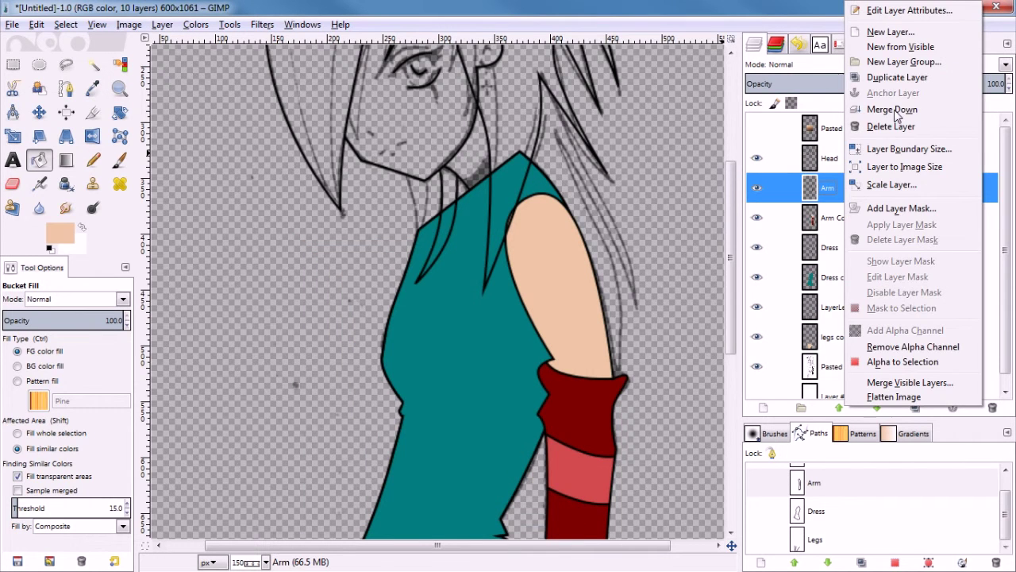
Step: Create a transparent layer named 'Head Color' above the Arm layer, beneath the Head lines
{"action": "left_click", "coordinate": [880, 35]}
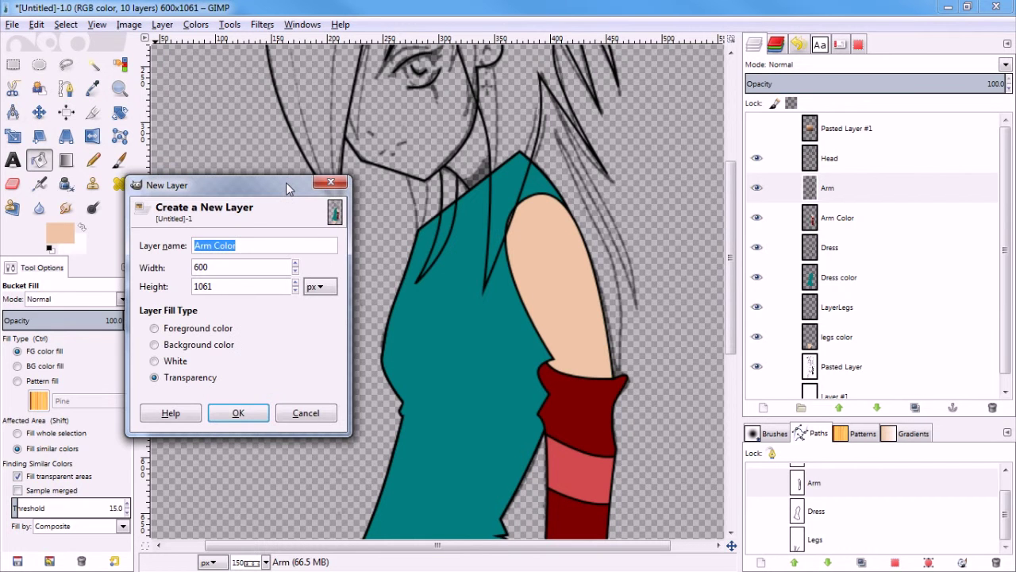
{"action": "type", "text": "Head Color"}
{"action": "key", "text": "Return"}
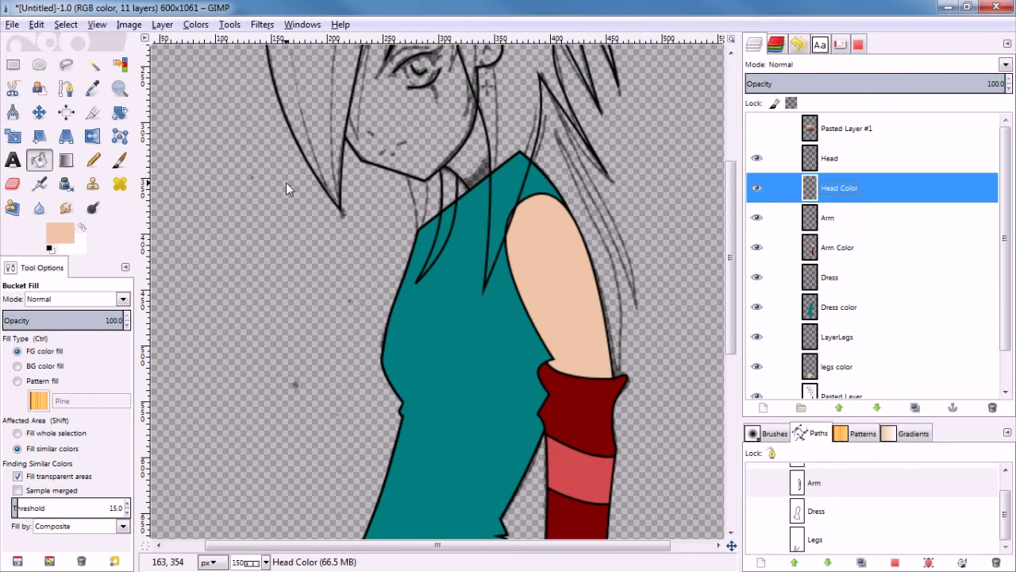
{"action": "scroll", "coordinate": [287, 225], "scroll_direction": "up", "scroll_amount": 5}
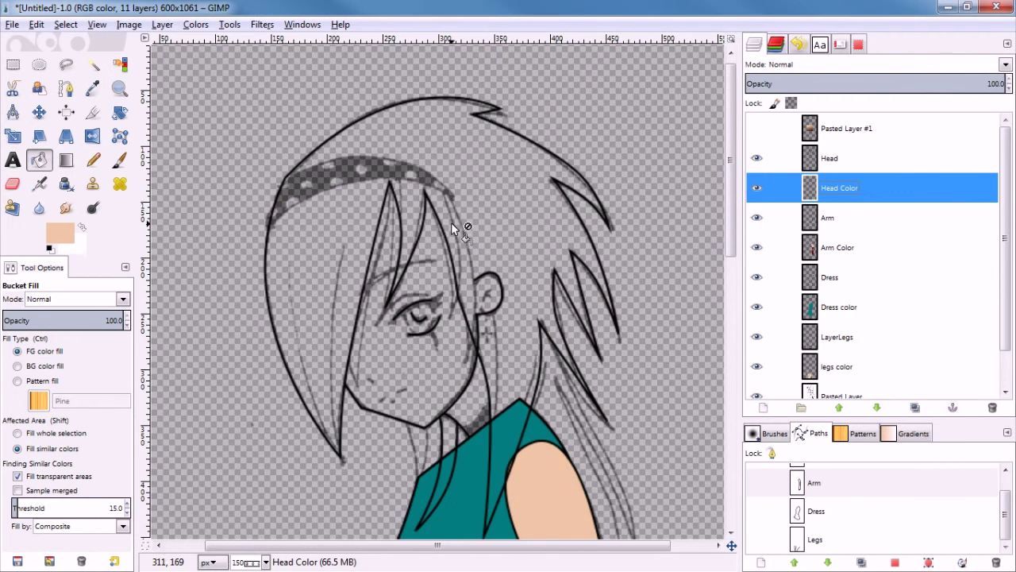
{"action": "scroll", "coordinate": [451, 228], "scroll_direction": "down", "scroll_amount": 3}
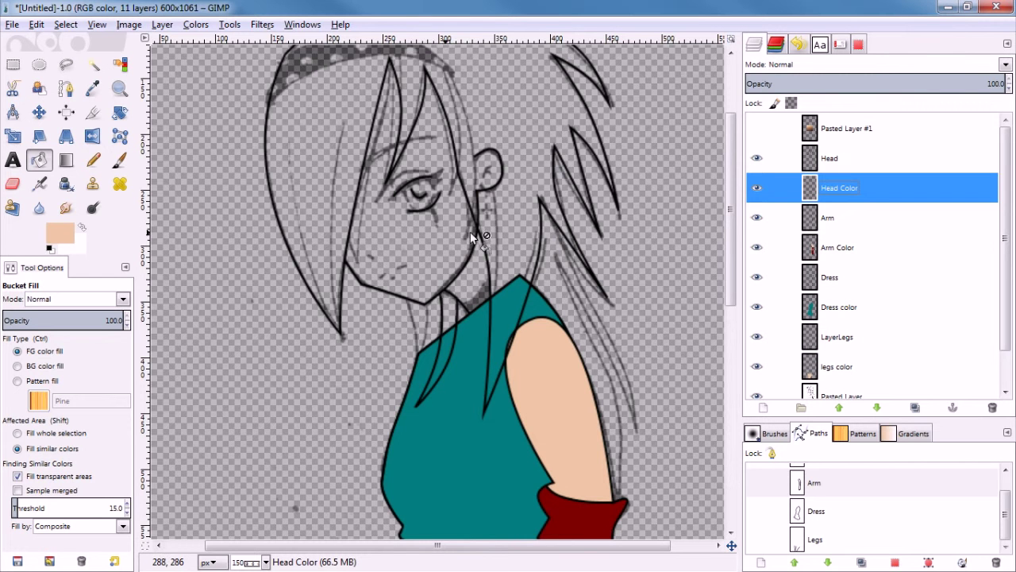
{"action": "scroll", "coordinate": [486, 189], "scroll_direction": "up", "scroll_amount": 2}
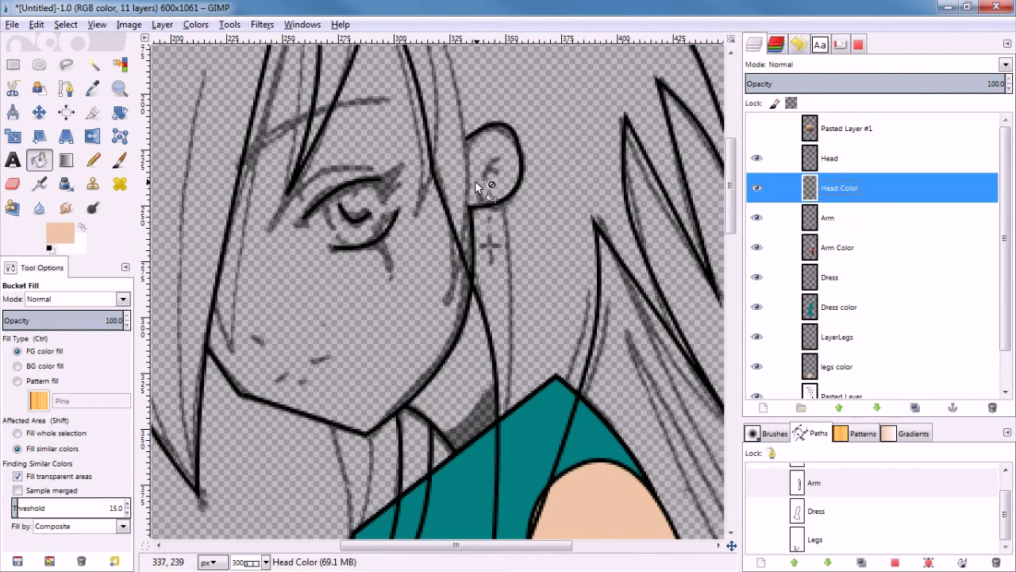
{"action": "scroll", "coordinate": [477, 188], "scroll_direction": "up", "scroll_amount": 3}
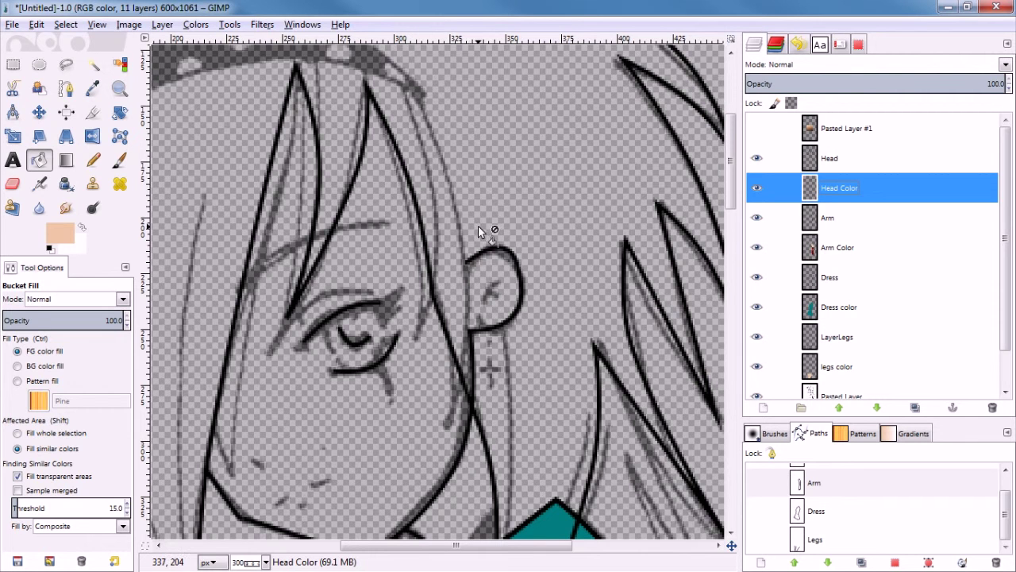
{"action": "key", "text": "p"}
{"action": "scroll", "coordinate": [905, 528], "scroll_direction": "up", "scroll_amount": 1}
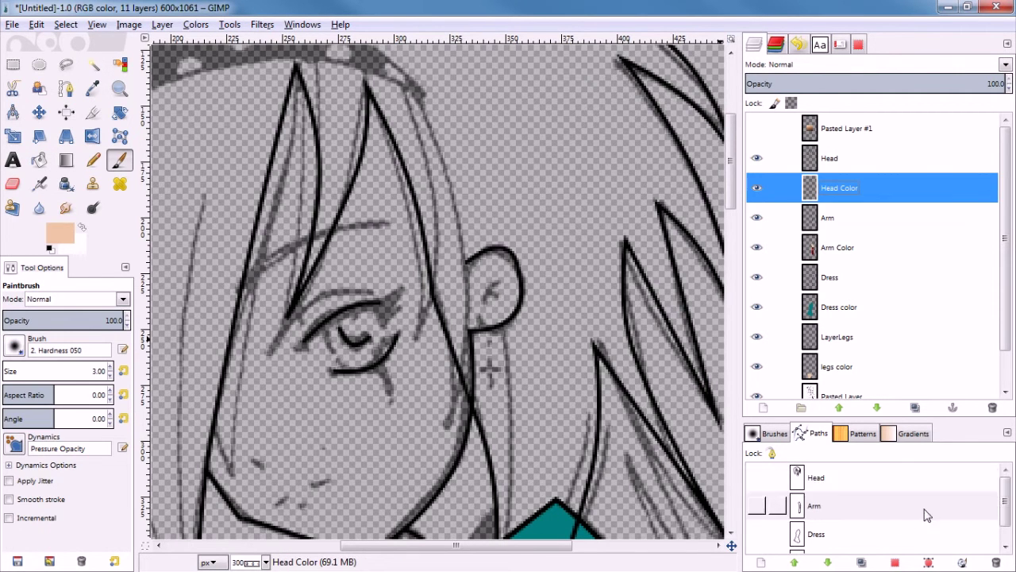
Step: Edit the Head path, save peach ebc7a1 to colour history, and set the foreground to black
{"action": "left_click", "coordinate": [825, 476]}
{"action": "right_click", "coordinate": [762, 476]}
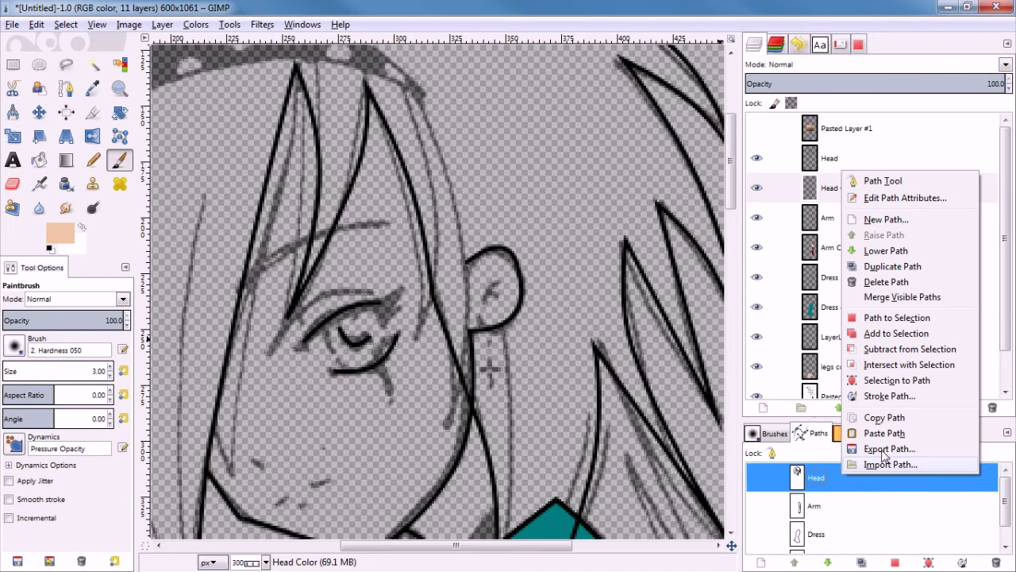
{"action": "left_click", "coordinate": [873, 180]}
{"action": "left_click", "coordinate": [65, 241]}
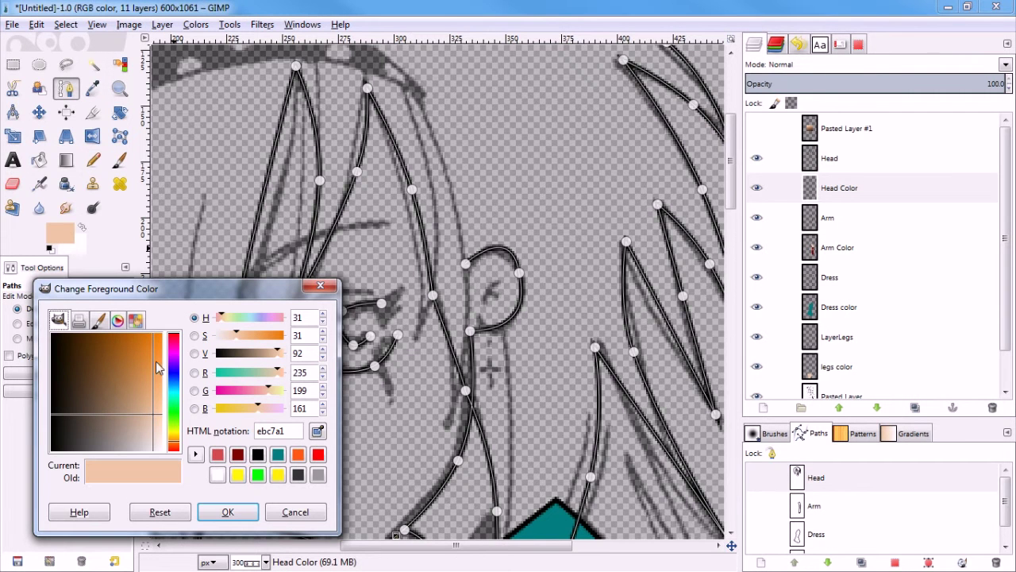
{"action": "left_click", "coordinate": [195, 454]}
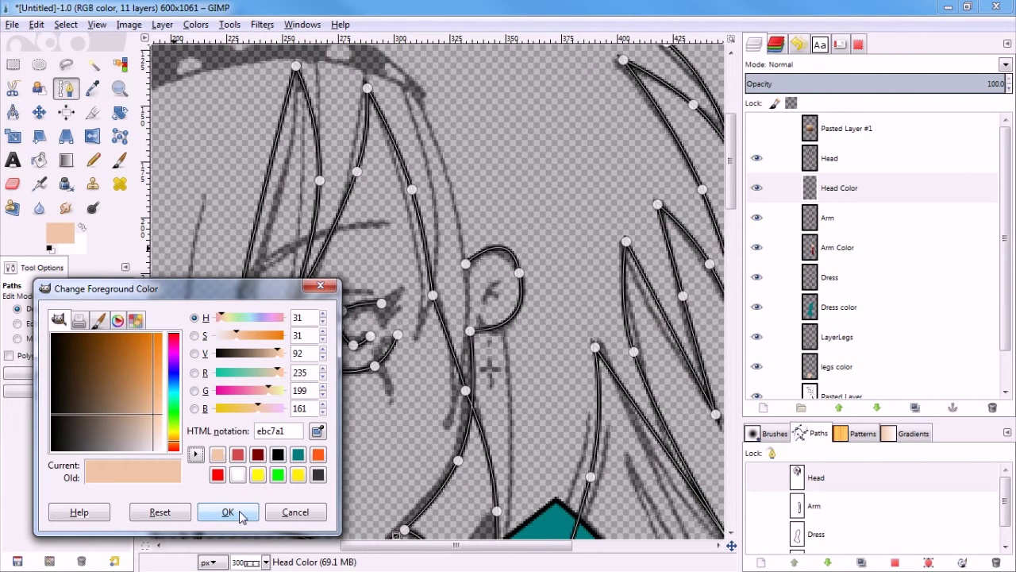
{"action": "left_click", "coordinate": [277, 455]}
{"action": "left_click", "coordinate": [228, 512]}
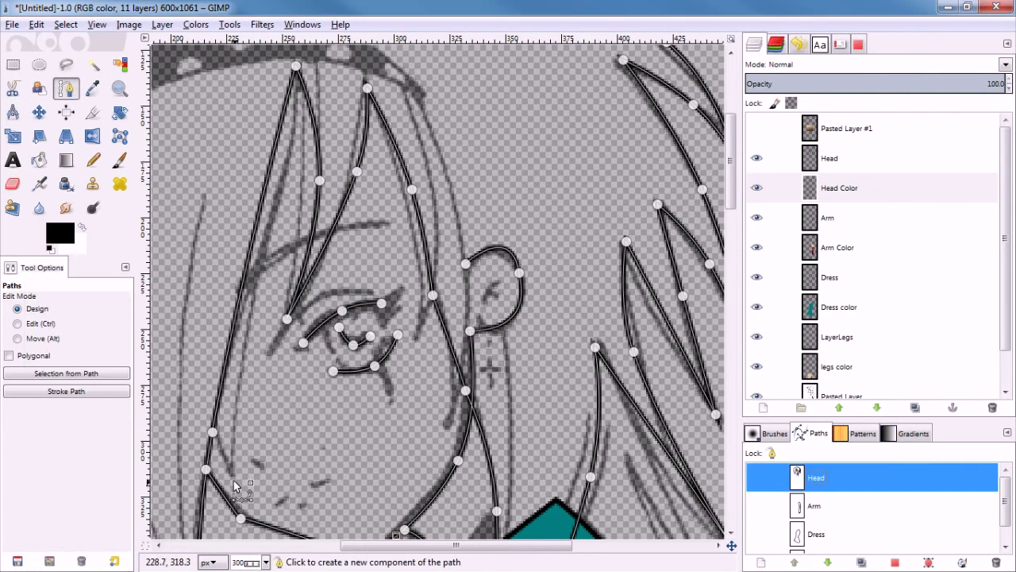
Step: Drag the ear anchor's handle so the ear curve meets its lower corner sharply
{"action": "left_click", "coordinate": [467, 266]}
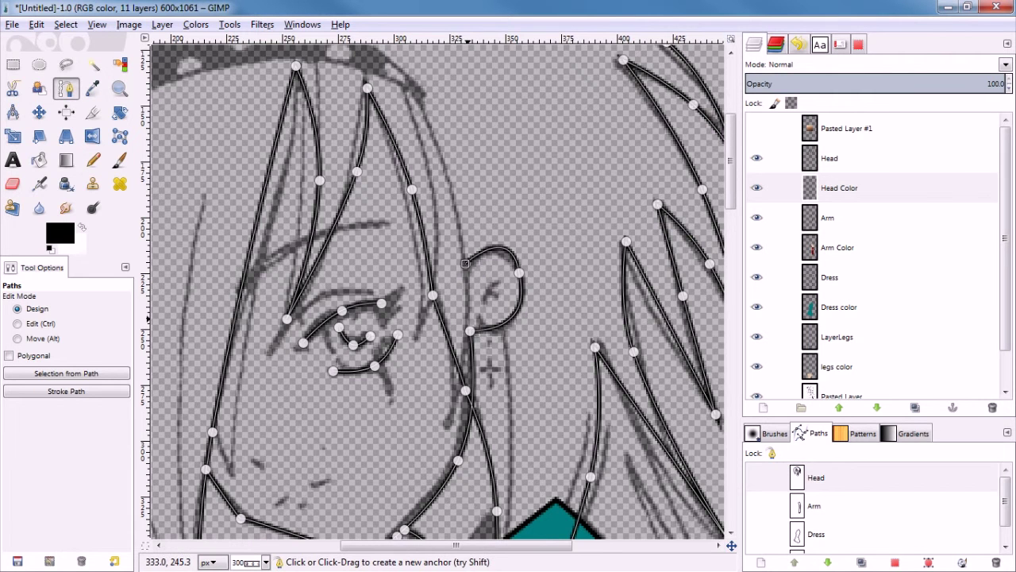
{"action": "scroll", "coordinate": [473, 322], "scroll_direction": "up", "scroll_amount": 3, "text": "ctrl"}
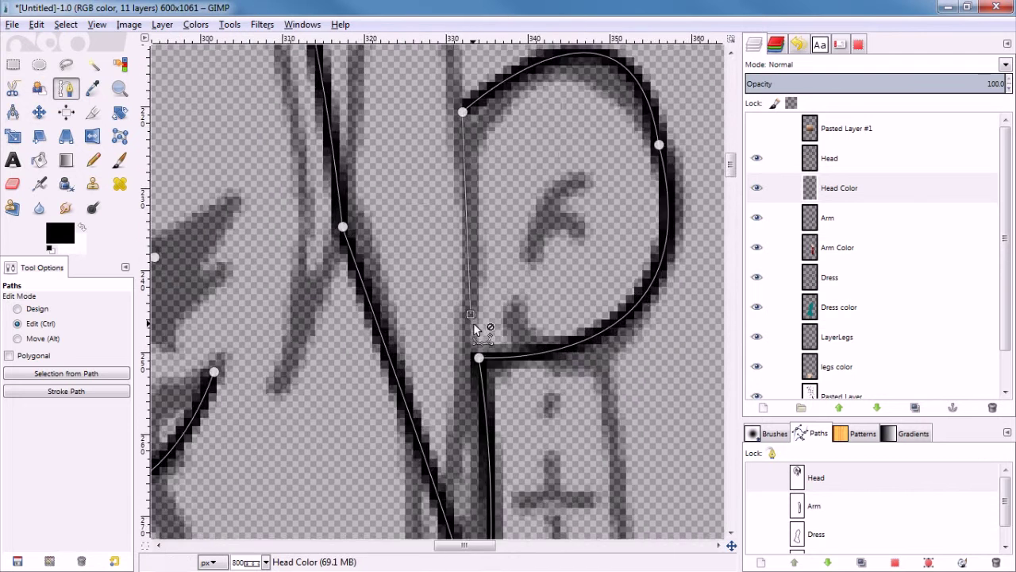
{"action": "scroll", "coordinate": [475, 329], "scroll_direction": "up", "scroll_amount": 3, "text": "ctrl"}
{"action": "left_click_drag", "start_coordinate": [467, 305], "coordinate": [480, 394]}
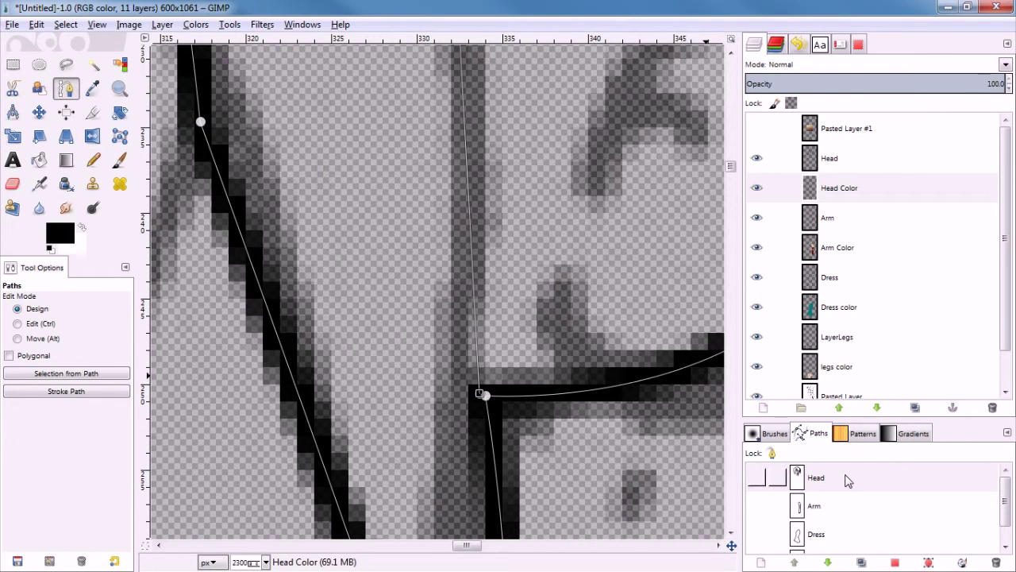
Step: Stroke the Head path onto the Head layer as a 2 px black line
{"action": "left_click", "coordinate": [86, 391]}
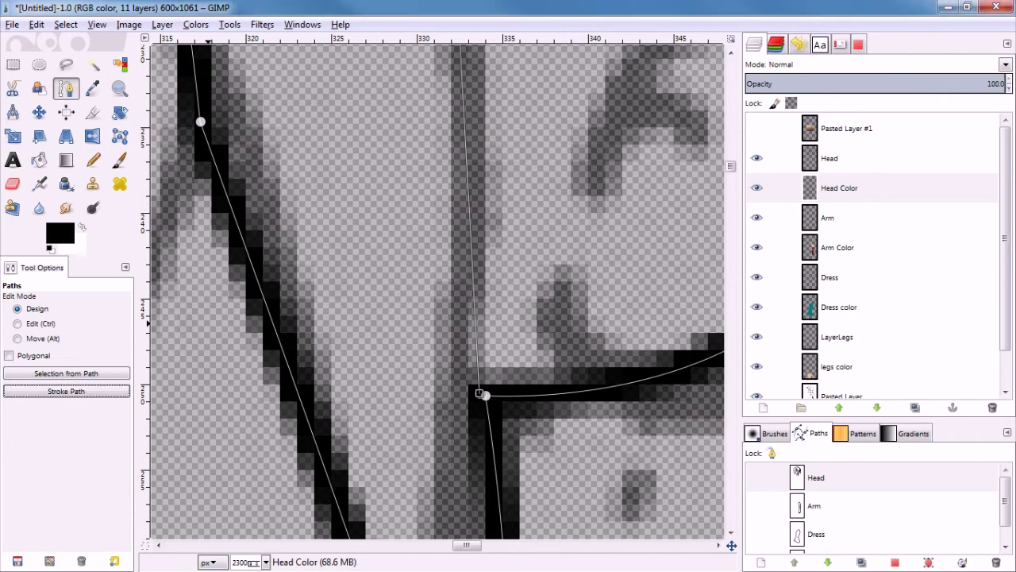
{"action": "left_click", "coordinate": [844, 158]}
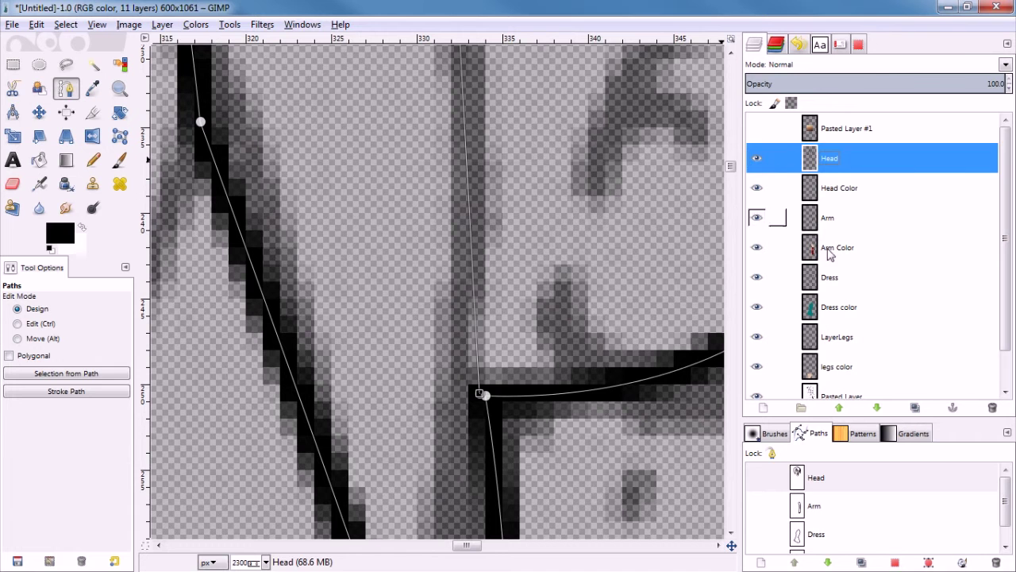
{"action": "left_click", "coordinate": [80, 392]}
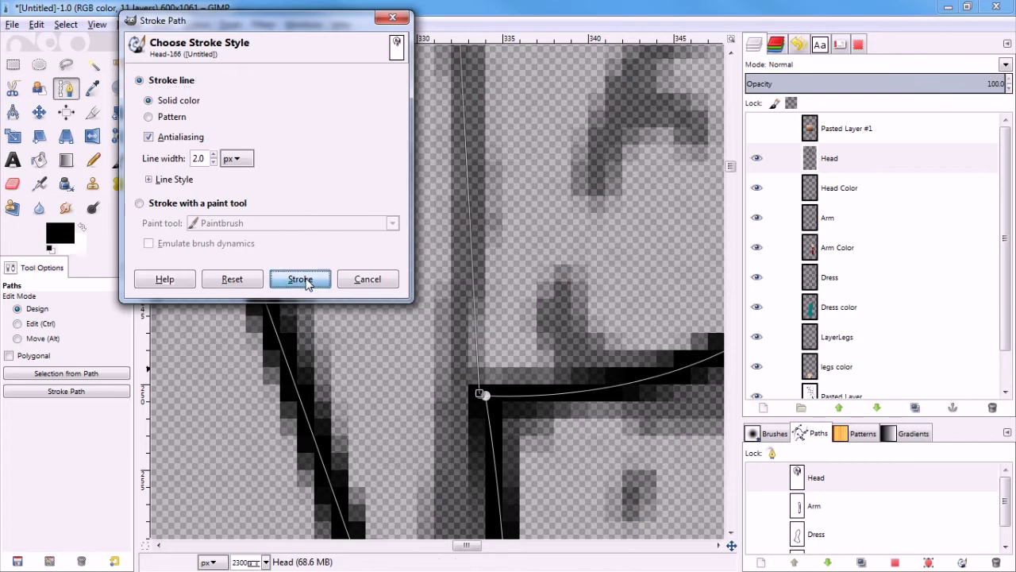
{"action": "left_click", "coordinate": [305, 279]}
{"action": "scroll", "coordinate": [501, 292], "scroll_direction": "down", "scroll_amount": 6}
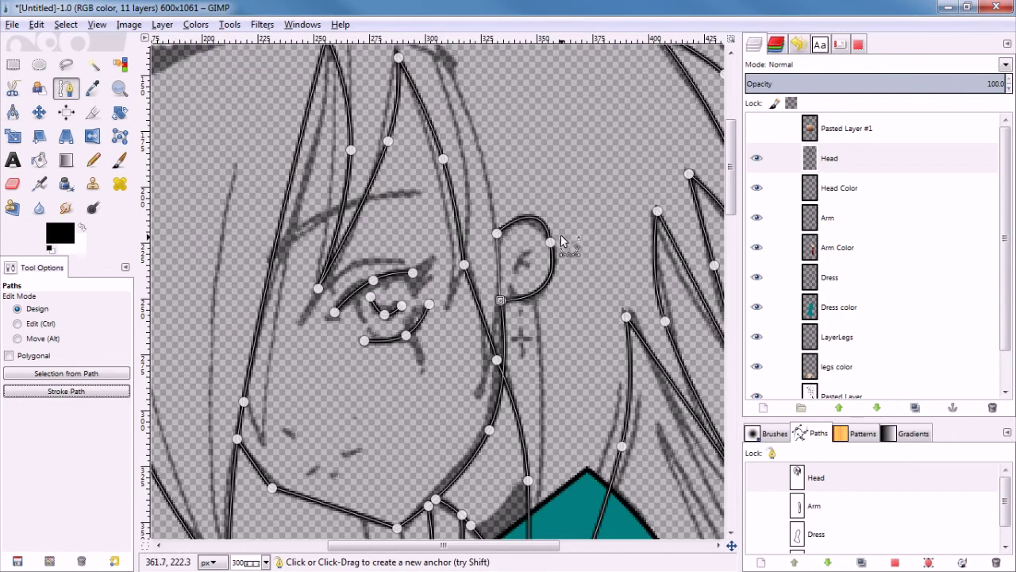
Step: Stroke the Head path again with a 2 px black line over hair, face and ear
{"action": "scroll", "coordinate": [527, 245], "scroll_direction": "up", "scroll_amount": 2}
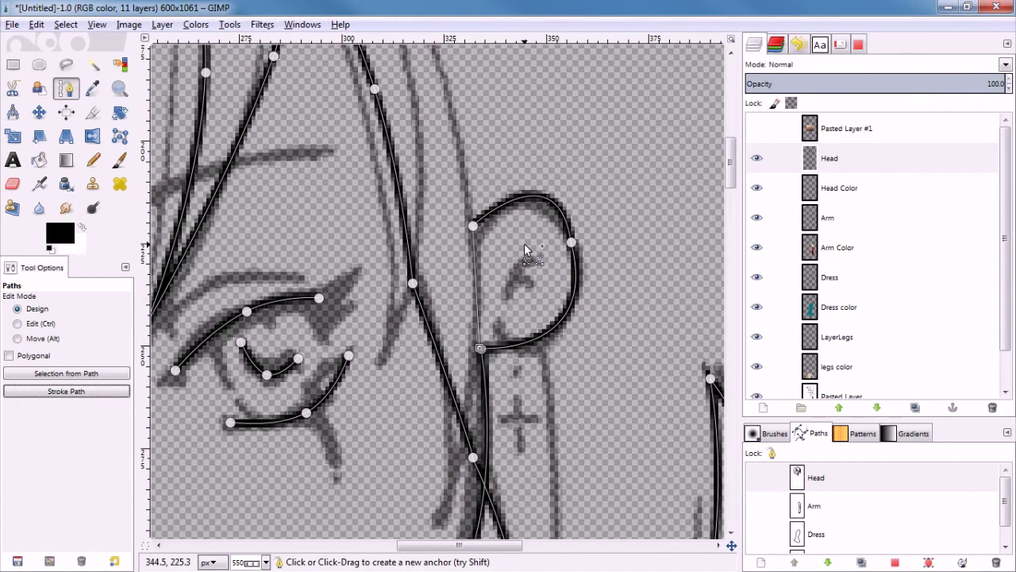
{"action": "scroll", "coordinate": [521, 245], "scroll_direction": "down", "scroll_amount": 7}
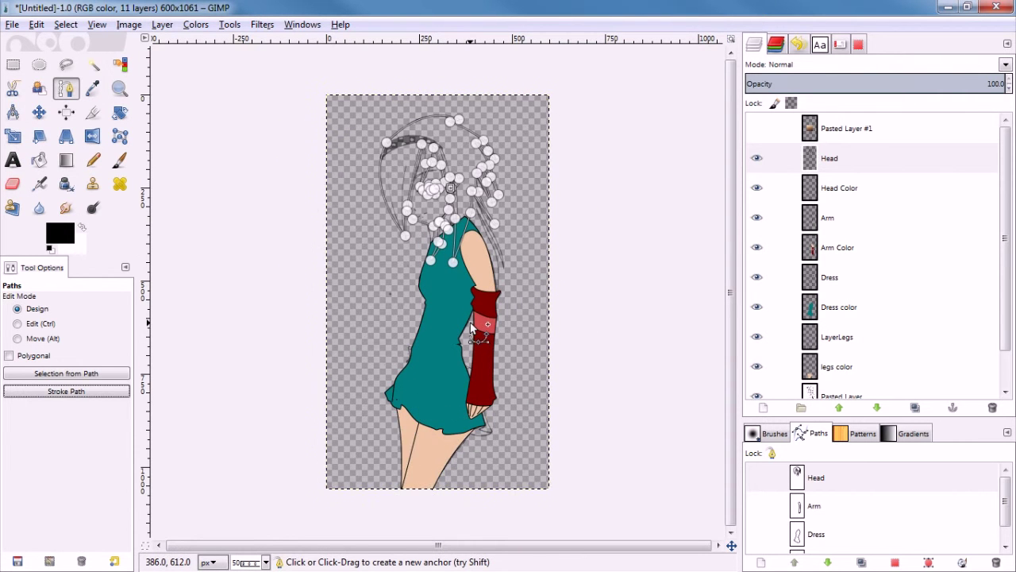
{"action": "scroll", "coordinate": [477, 286], "scroll_direction": "up", "scroll_amount": 3}
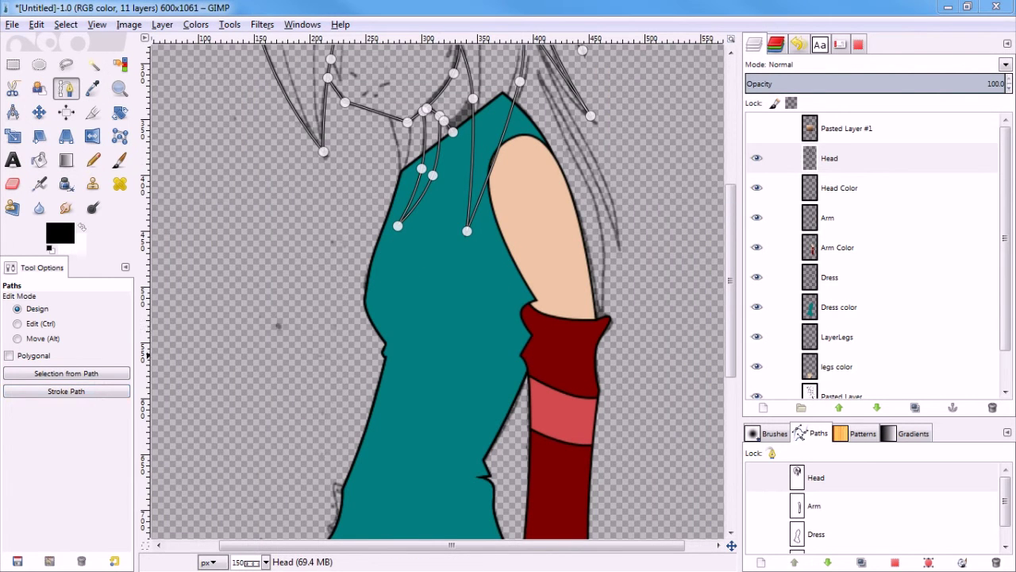
{"action": "left_click", "coordinate": [66, 391]}
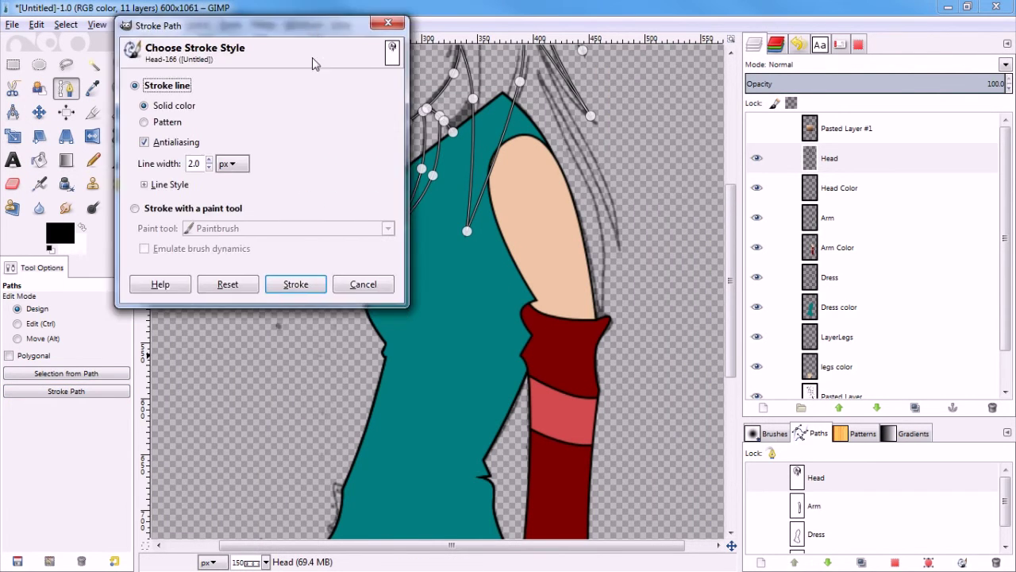
{"action": "left_click", "coordinate": [305, 284]}
{"action": "scroll", "coordinate": [499, 147], "scroll_direction": "up", "scroll_amount": 4}
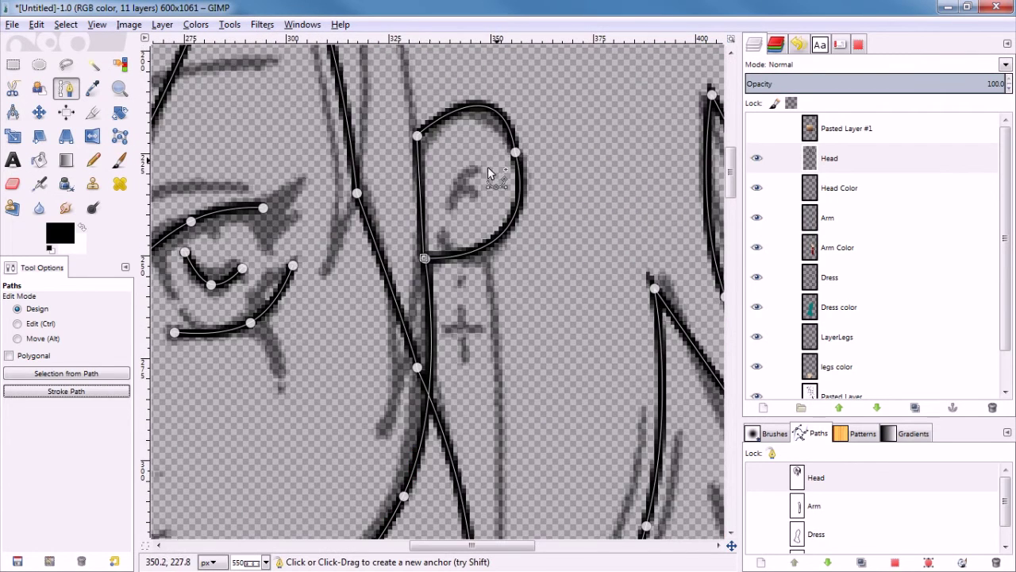
{"action": "scroll", "coordinate": [445, 187], "scroll_direction": "down", "scroll_amount": 4}
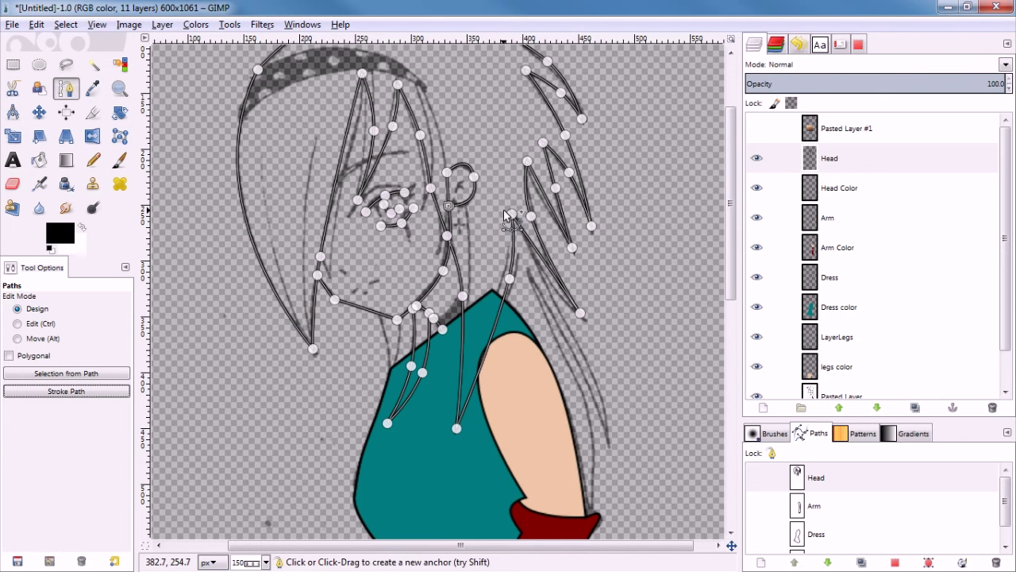
{"action": "left_click", "coordinate": [92, 88]}
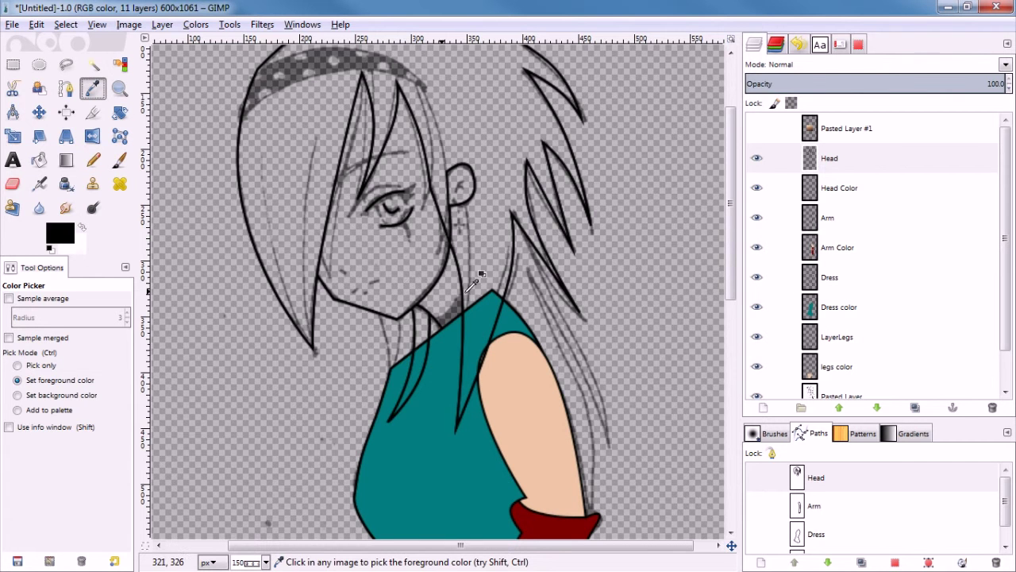
Step: Fuzzy-select the face and ear together and grow the selection by 1 px
{"action": "key", "text": "u"}
{"action": "left_click", "coordinate": [393, 241]}
{"action": "left_click", "coordinate": [467, 167], "text": "shift"}
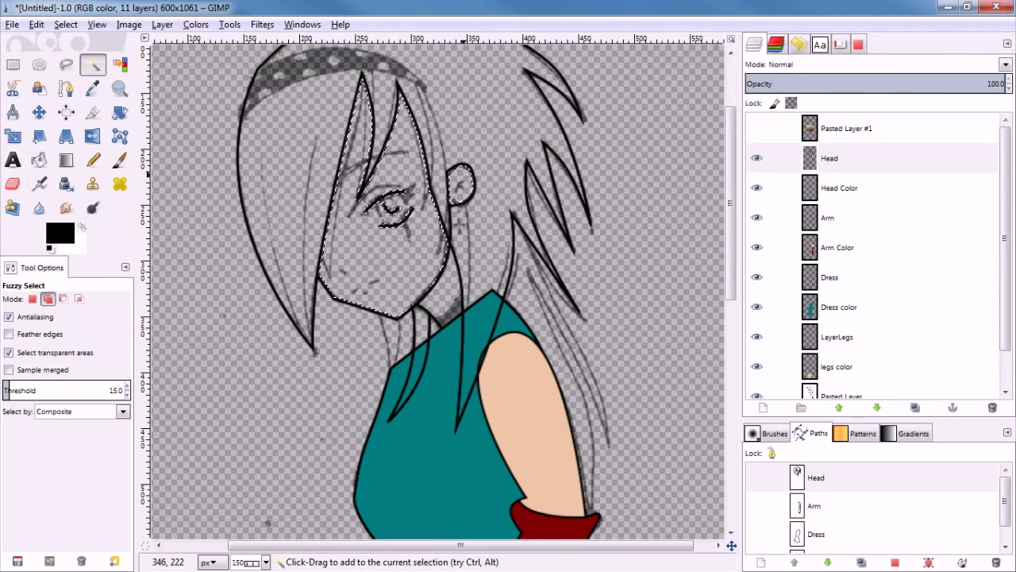
{"action": "key", "text": "alt+s"}
{"action": "key", "text": "Escape"}
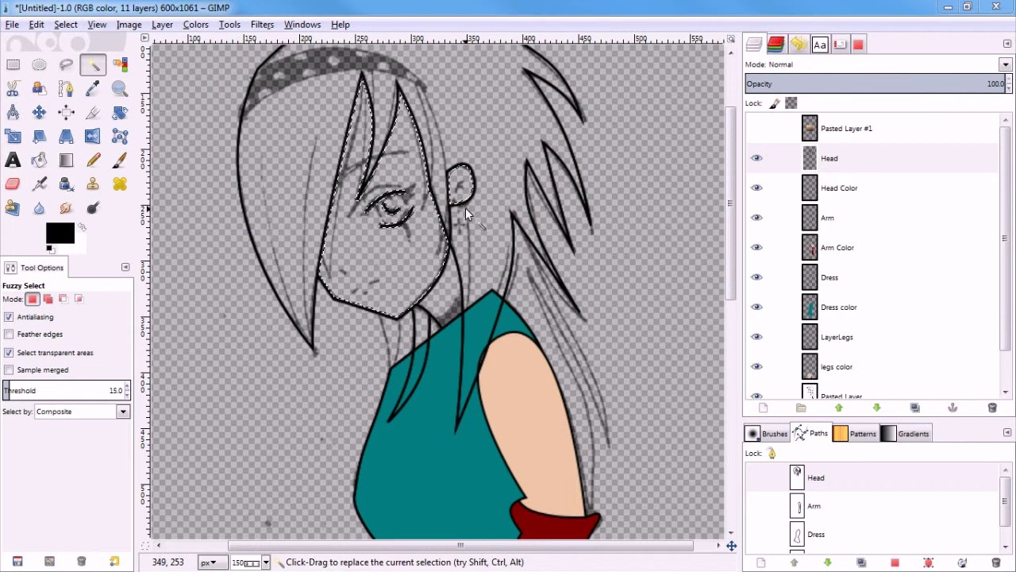
{"action": "key", "text": "alt+s"}
{"action": "key", "text": "g"}
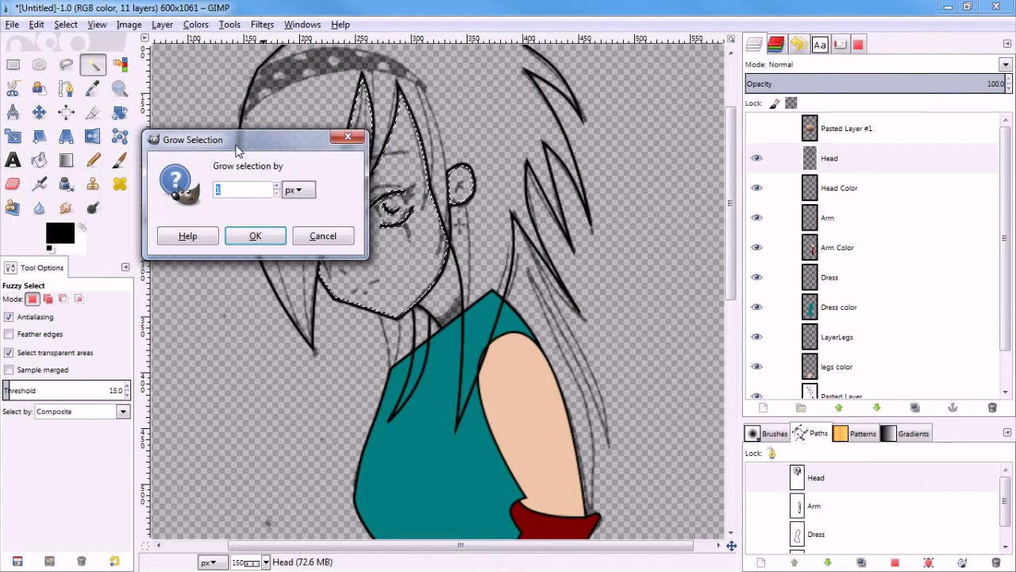
{"action": "left_click", "coordinate": [262, 237]}
Step: Set the foreground colour to the peach skin tone and bucket-fill the selection
{"action": "left_click", "coordinate": [62, 235]}
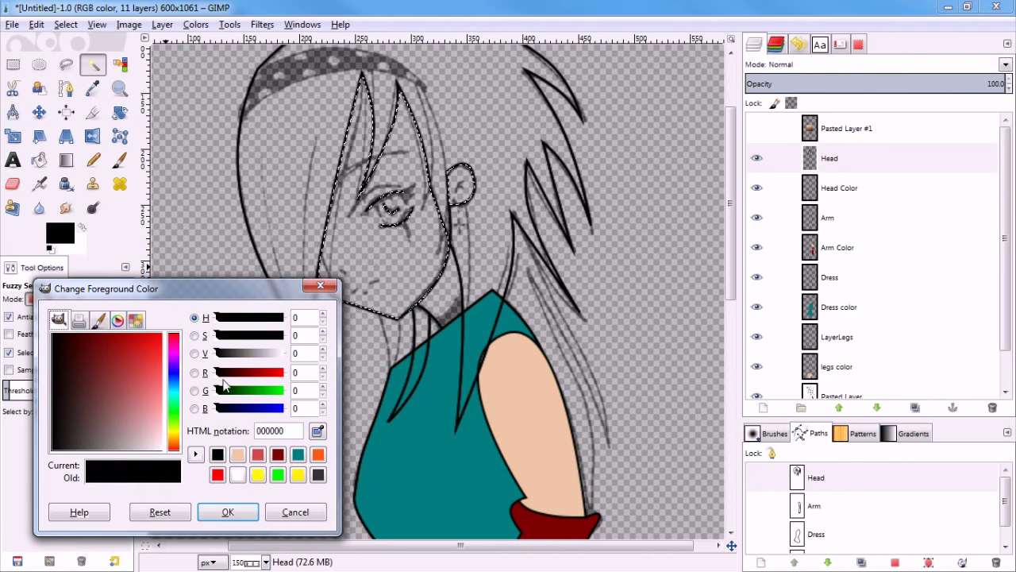
{"action": "left_click", "coordinate": [237, 454]}
{"action": "left_click", "coordinate": [228, 511]}
{"action": "key", "text": "shift+b"}
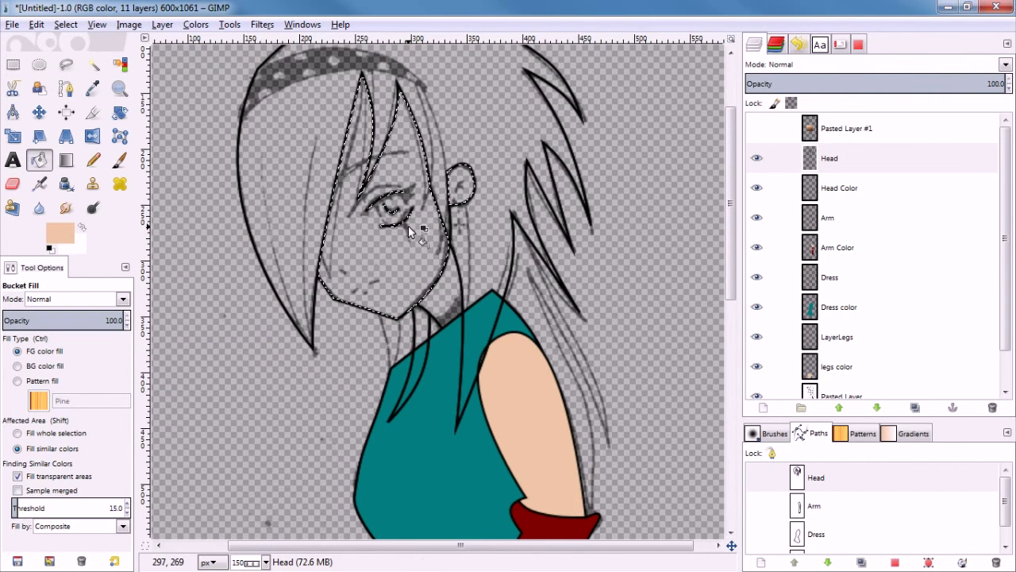
{"action": "left_click", "coordinate": [411, 238]}
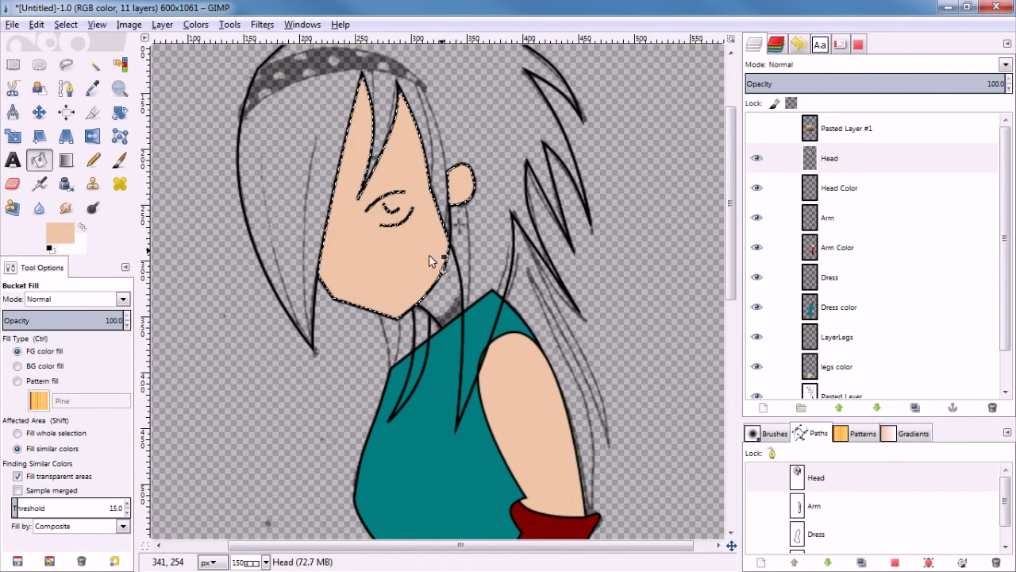
{"action": "scroll", "coordinate": [447, 216], "scroll_direction": "down", "scroll_amount": 5}
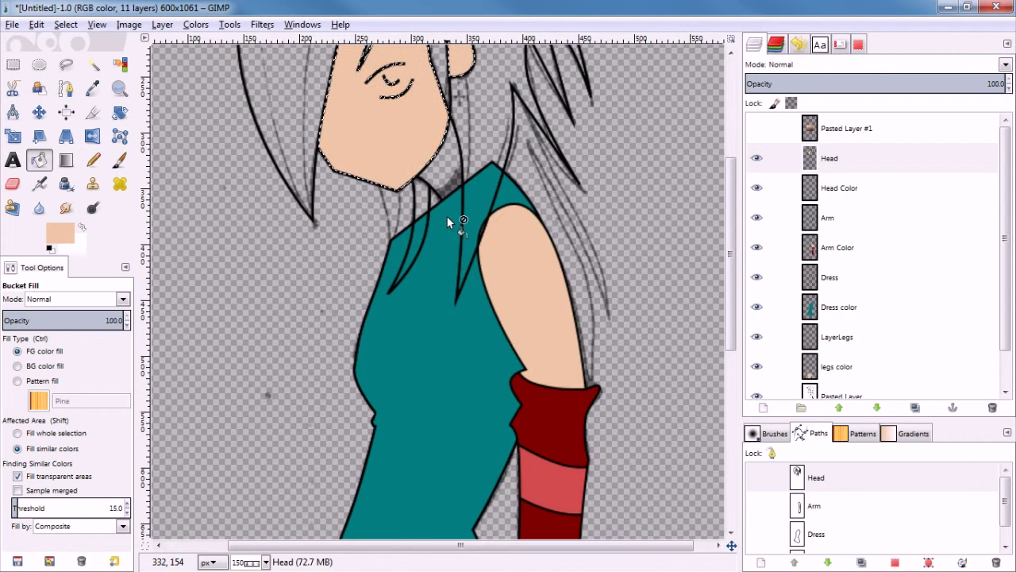
{"action": "scroll", "coordinate": [507, 198], "scroll_direction": "up", "scroll_amount": 3}
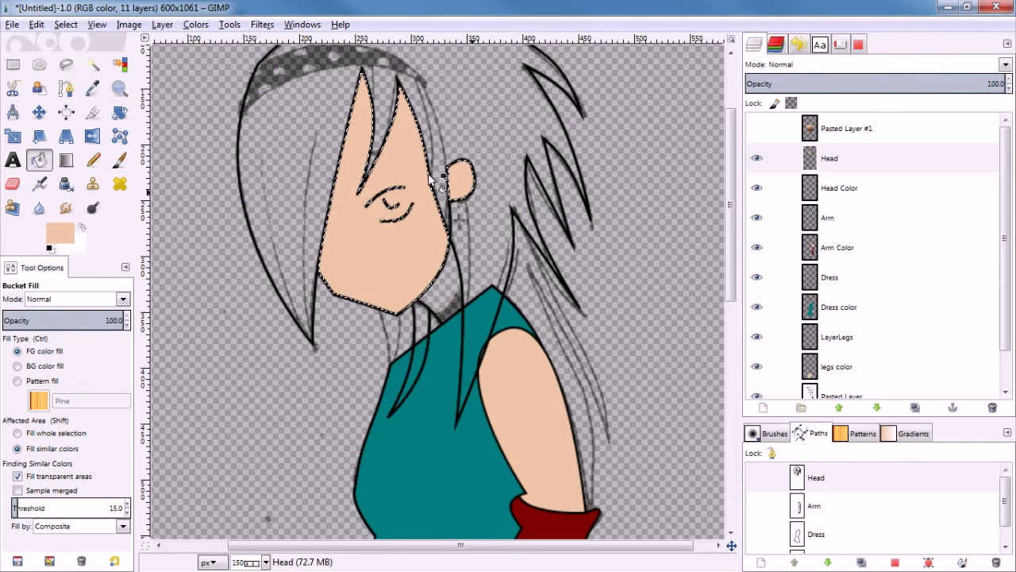
Step: Undo the fill on the wrong layer, refill face and ear on Head Color, then reselect Head
{"action": "left_click", "coordinate": [758, 186]}
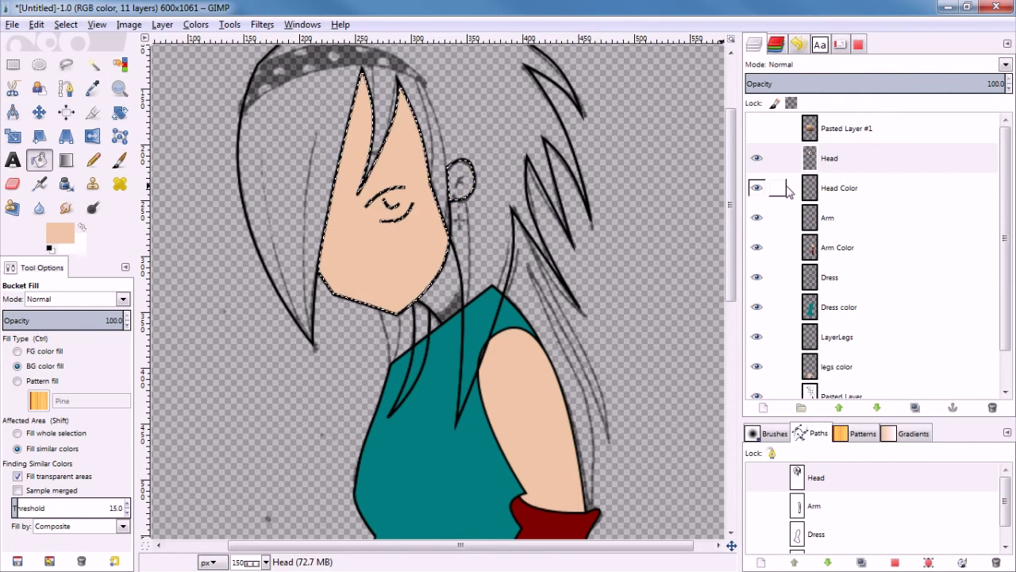
{"action": "left_click", "coordinate": [832, 197]}
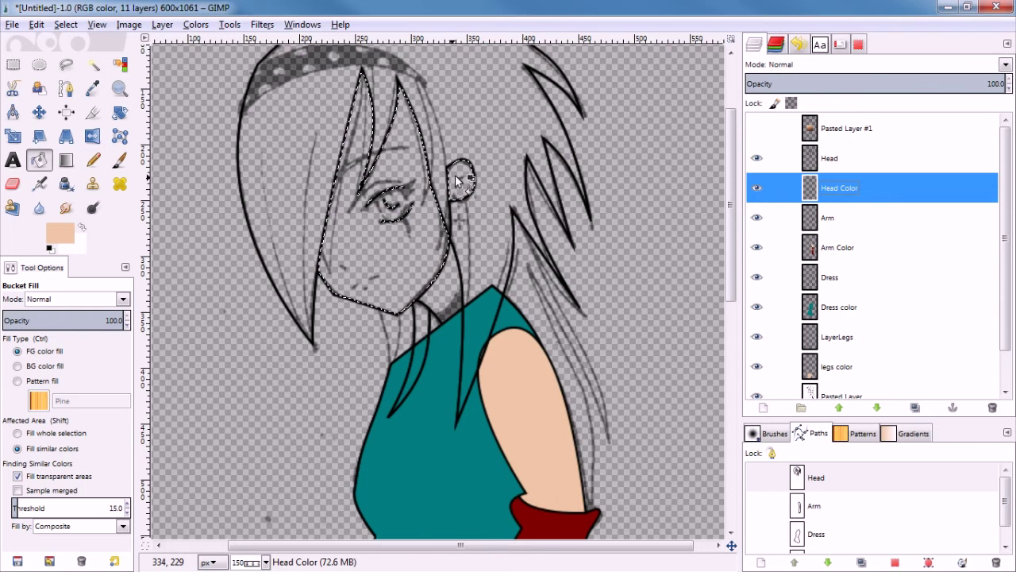
{"action": "left_click", "coordinate": [412, 190]}
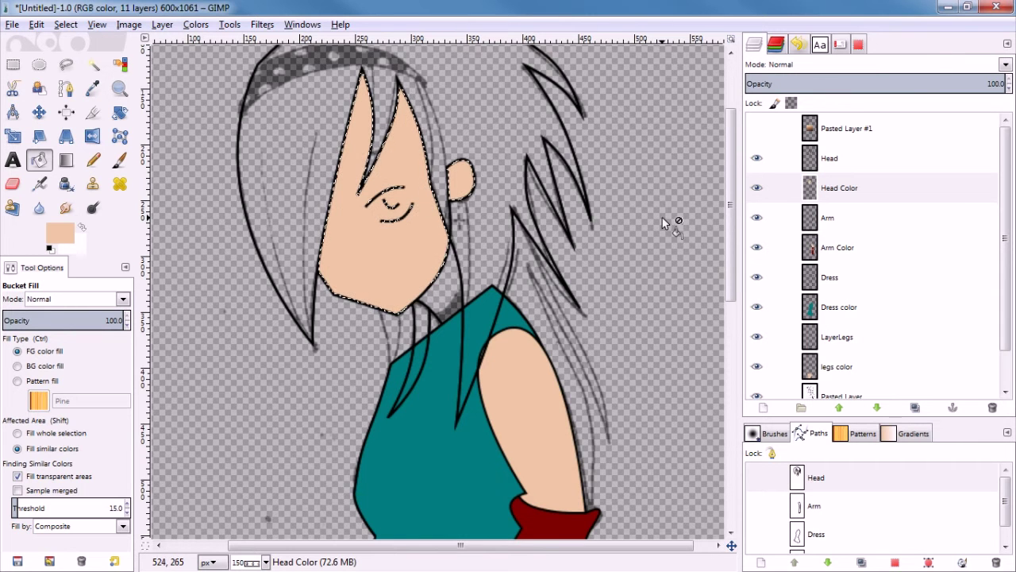
{"action": "left_click", "coordinate": [825, 163]}
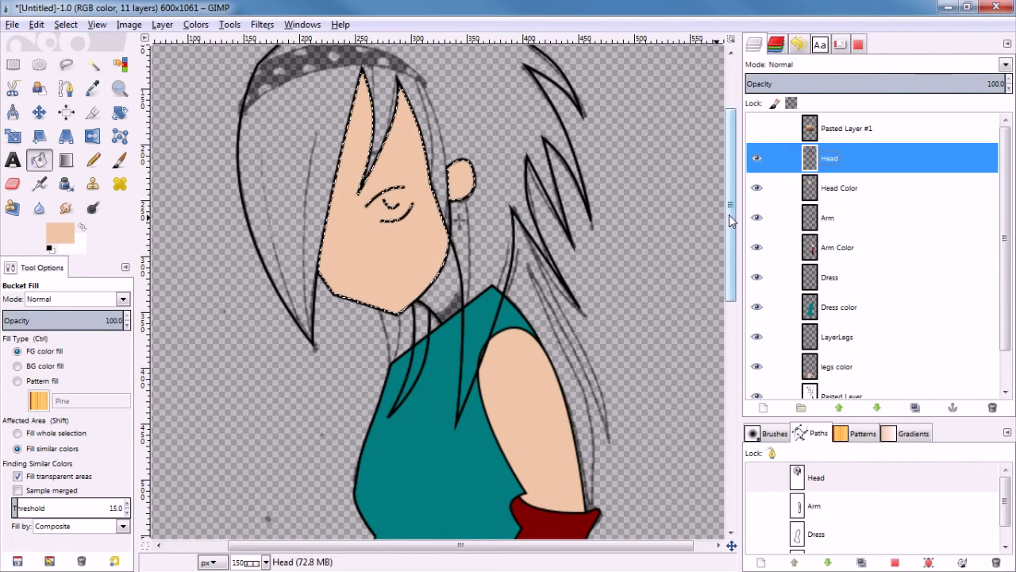
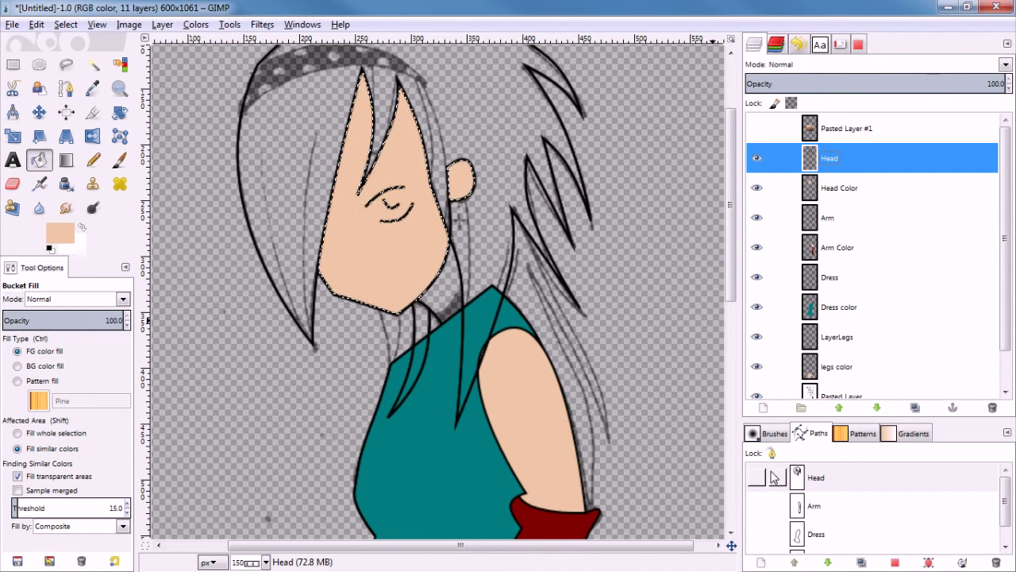
Step: On the Head Color layer, set the foreground colour to deep purple 8b20bd
{"action": "left_click", "coordinate": [822, 188]}
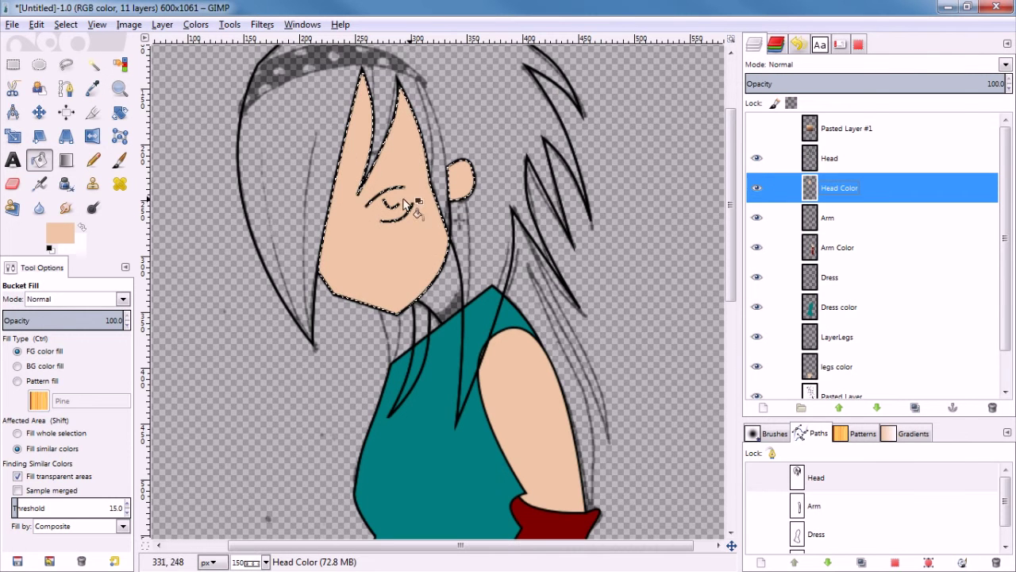
{"action": "left_click", "coordinate": [59, 234]}
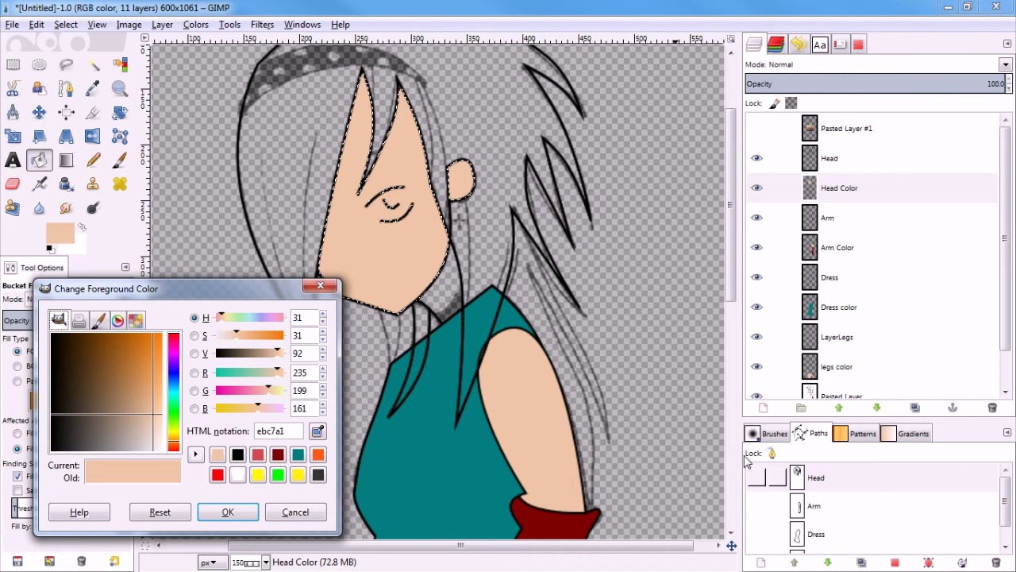
{"action": "left_click", "coordinate": [67, 90]}
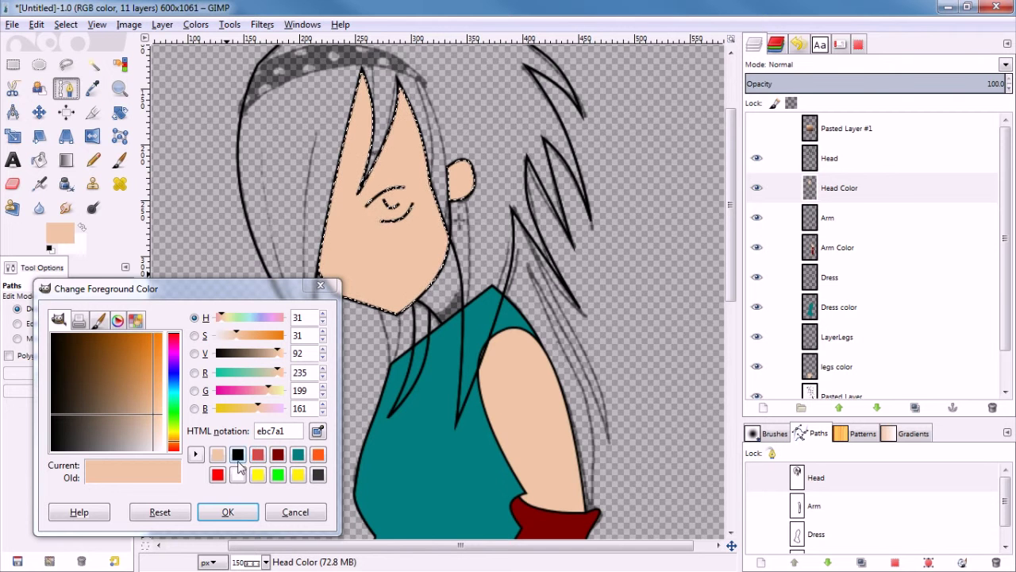
{"action": "left_click", "coordinate": [174, 362]}
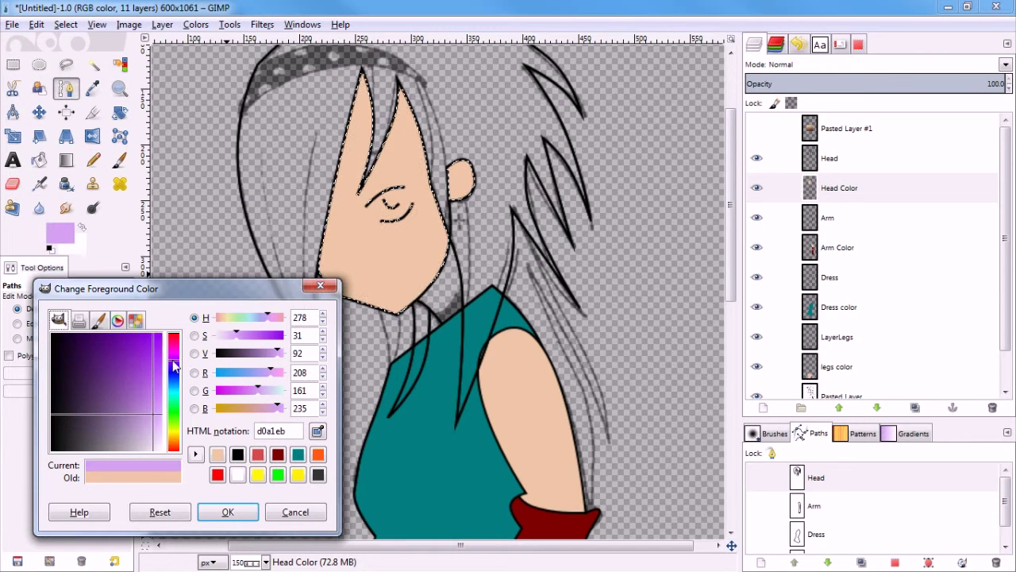
{"action": "left_click_drag", "start_coordinate": [151, 381], "coordinate": [134, 355]}
{"action": "key", "text": "Return"}
{"action": "key", "text": "u"}
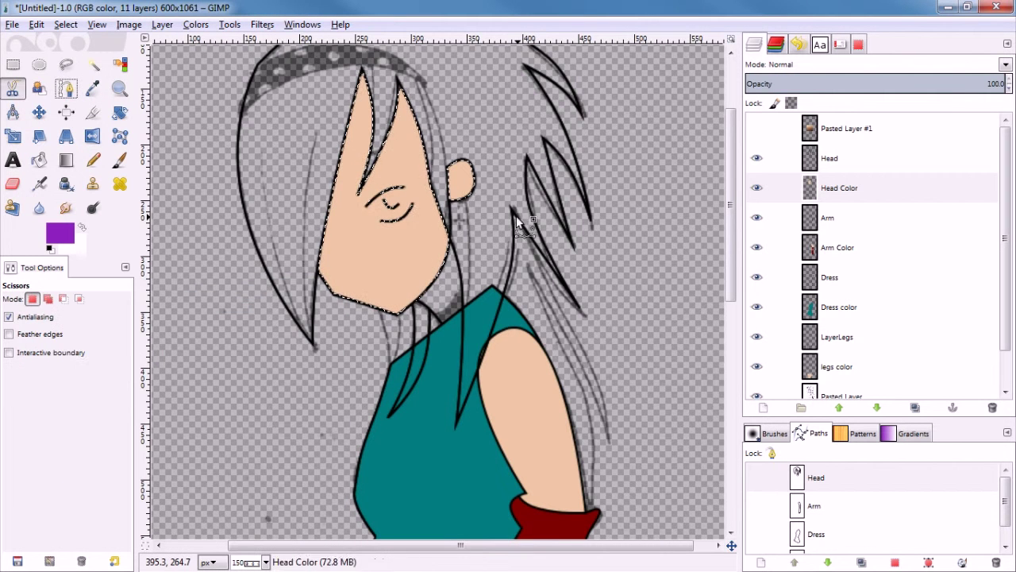
{"action": "key", "text": "ctrl+shift+a"}
Step: On the Head line-art layer, select all the hair areas and grow the selection by 1 pixel
{"action": "left_click", "coordinate": [488, 144]}
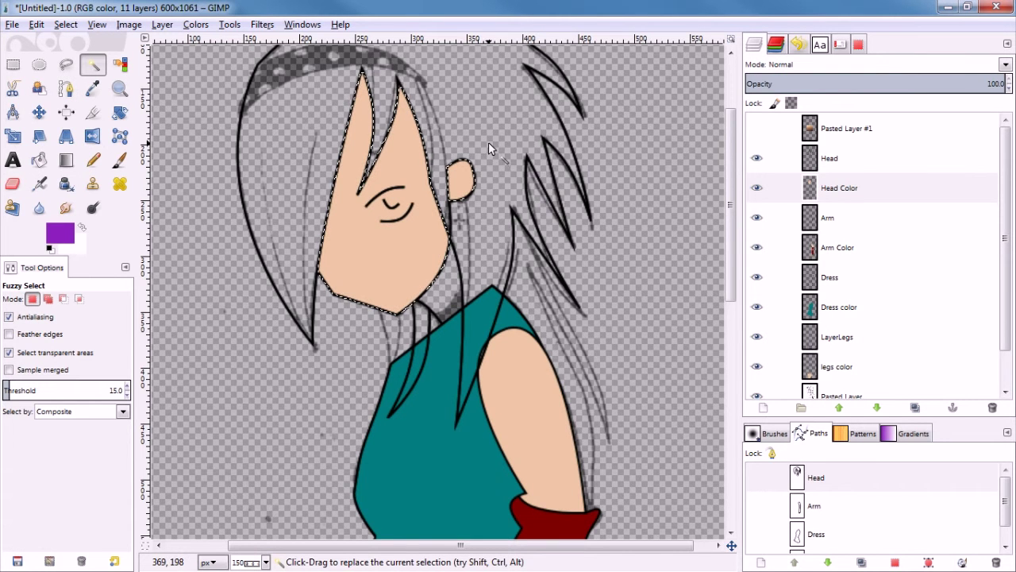
{"action": "key", "text": "ctrl+shift+a"}
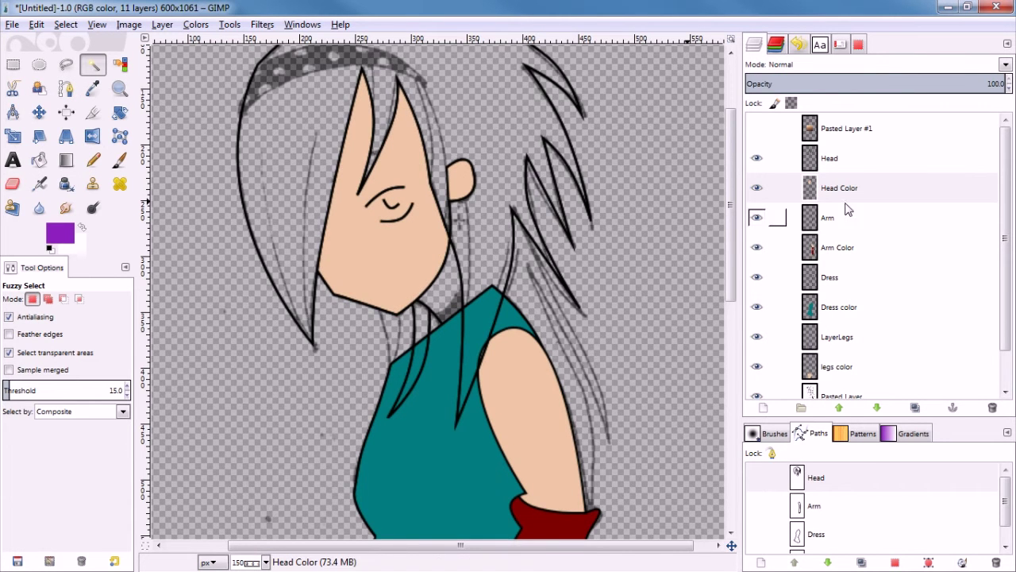
{"action": "left_click", "coordinate": [846, 163]}
{"action": "left_click", "coordinate": [473, 107]}
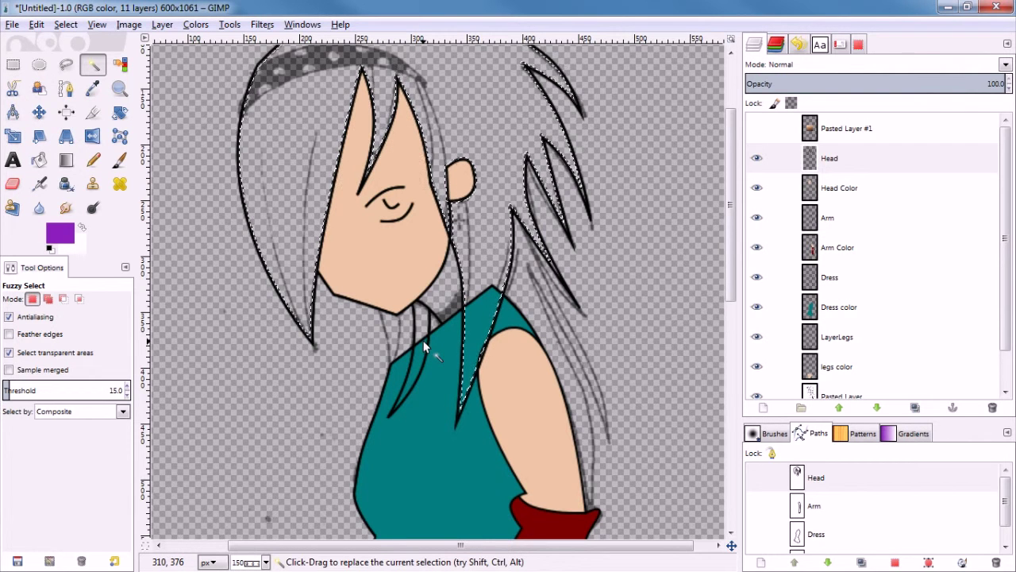
{"action": "key", "text": "shift"}
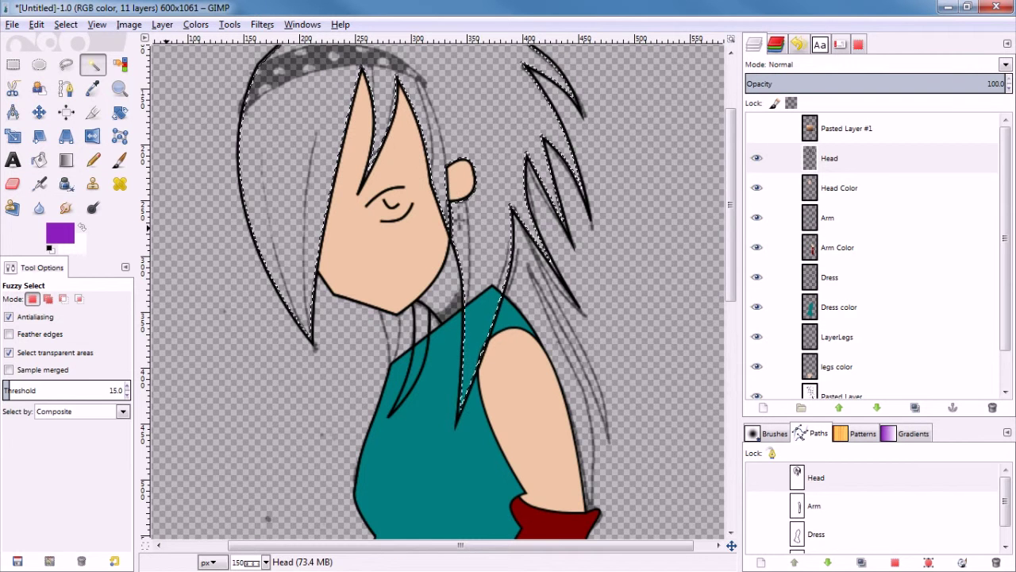
{"action": "left_click", "coordinate": [74, 24]}
{"action": "left_click", "coordinate": [92, 226]}
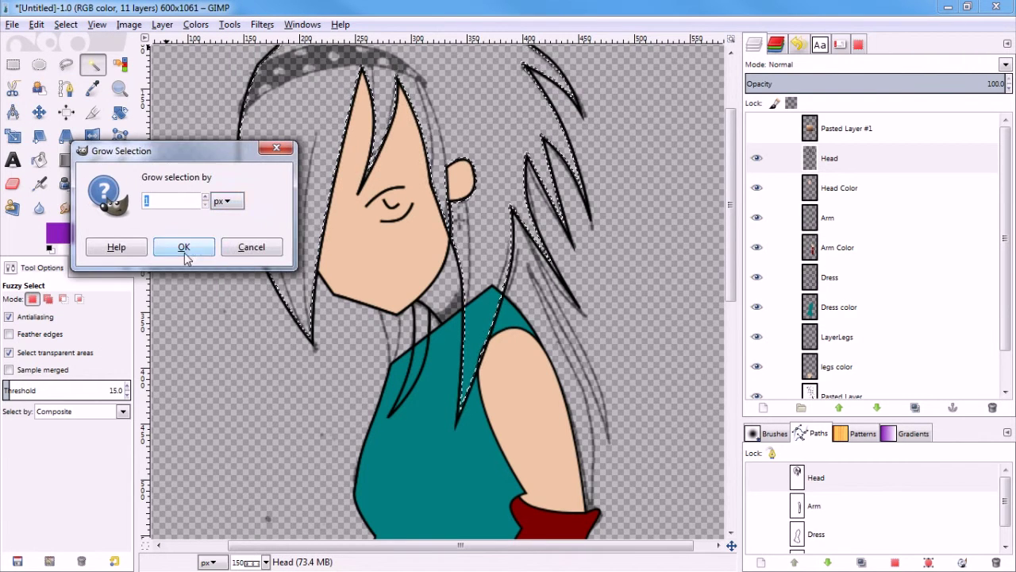
{"action": "left_click", "coordinate": [184, 247]}
Step: Bucket-fill the hair selection purple on the Head Color layer
{"action": "key", "text": "shift+b"}
{"action": "left_click", "coordinate": [489, 267]}
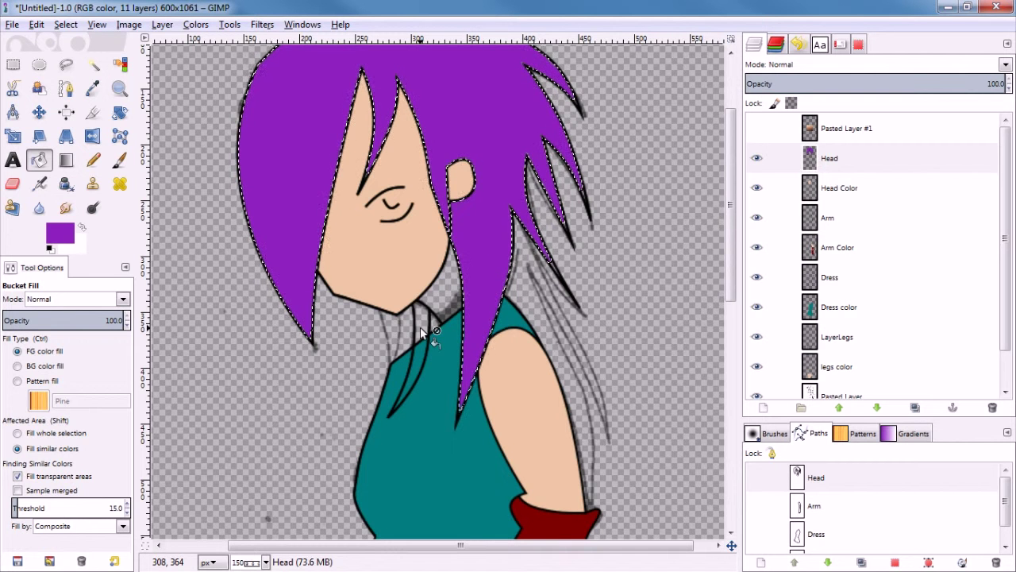
{"action": "key", "text": "ctrl+z"}
{"action": "left_click", "coordinate": [842, 188]}
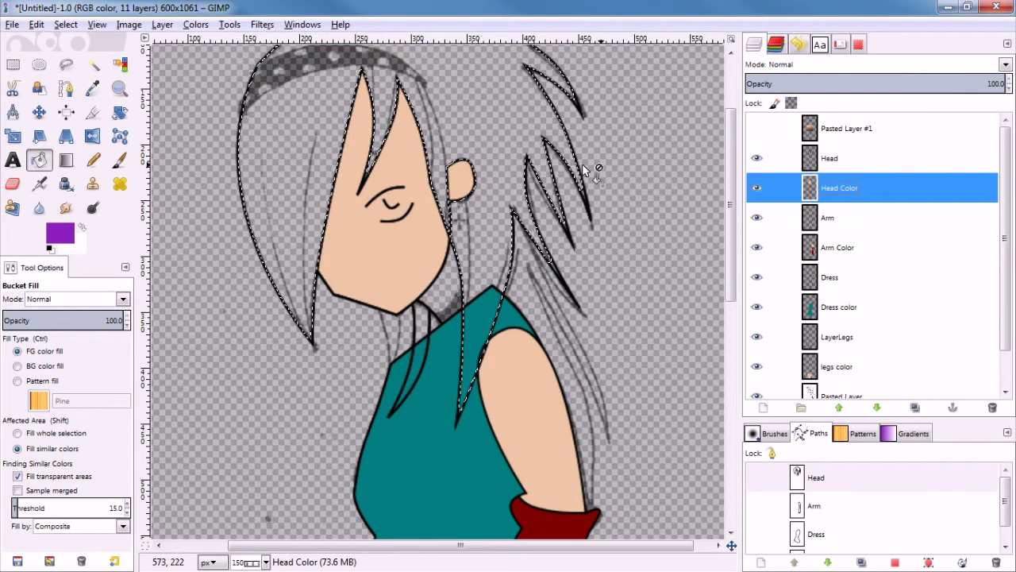
{"action": "left_click", "coordinate": [501, 138]}
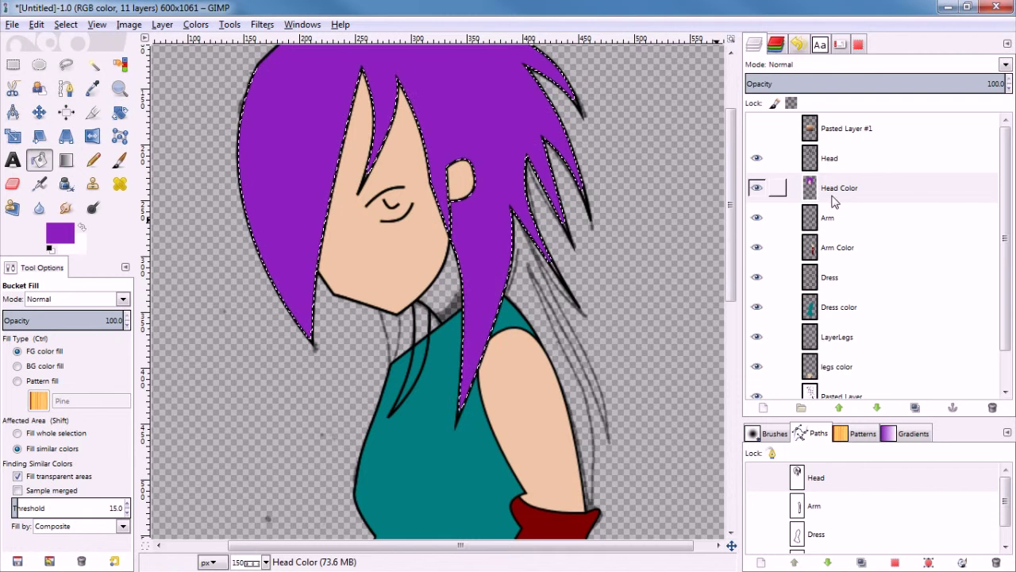
Step: Back on the Head line-art layer, select the narrow strip between the neck lines
{"action": "left_click", "coordinate": [830, 163]}
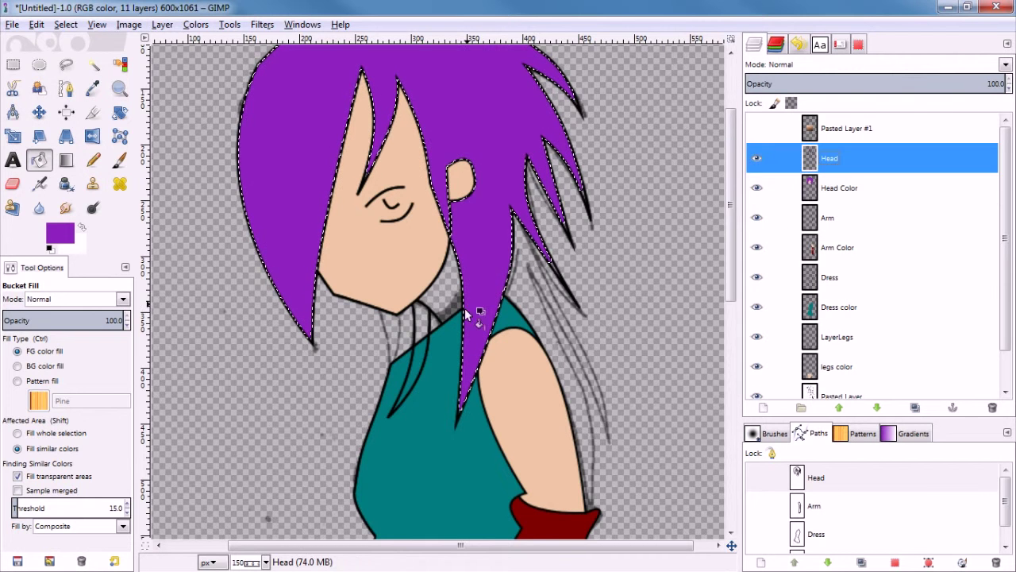
{"action": "key", "text": "u"}
{"action": "left_click", "coordinate": [426, 326]}
{"action": "key", "text": "alt+s"}
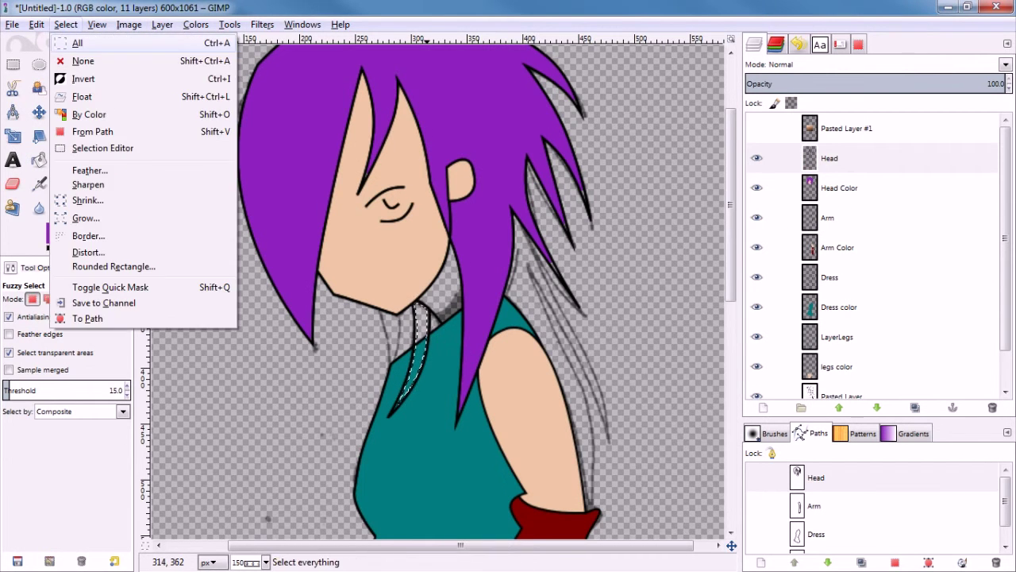
Step: Fill the neck strip with darker purple 5d1180 on the Head Color layer
{"action": "key", "text": "Escape"}
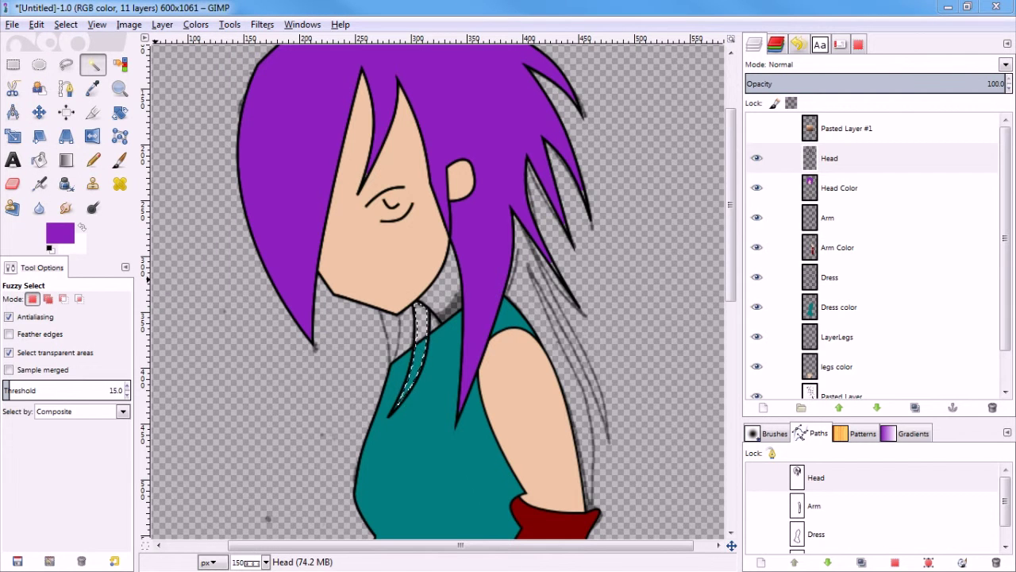
{"action": "left_click", "coordinate": [53, 238]}
{"action": "left_click_drag", "start_coordinate": [131, 351], "coordinate": [107, 350]}
{"action": "left_click", "coordinate": [228, 513]}
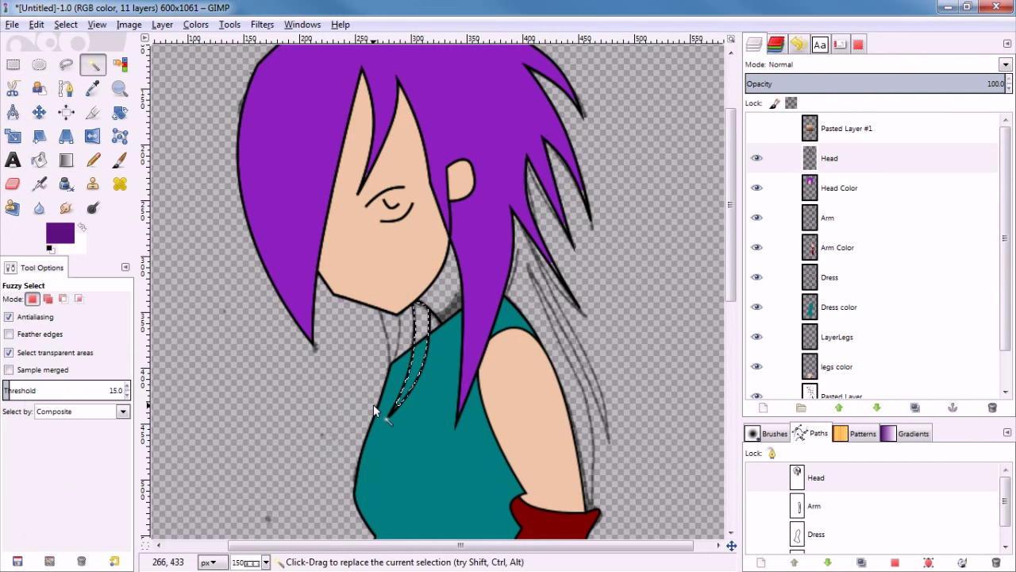
{"action": "left_click", "coordinate": [834, 195]}
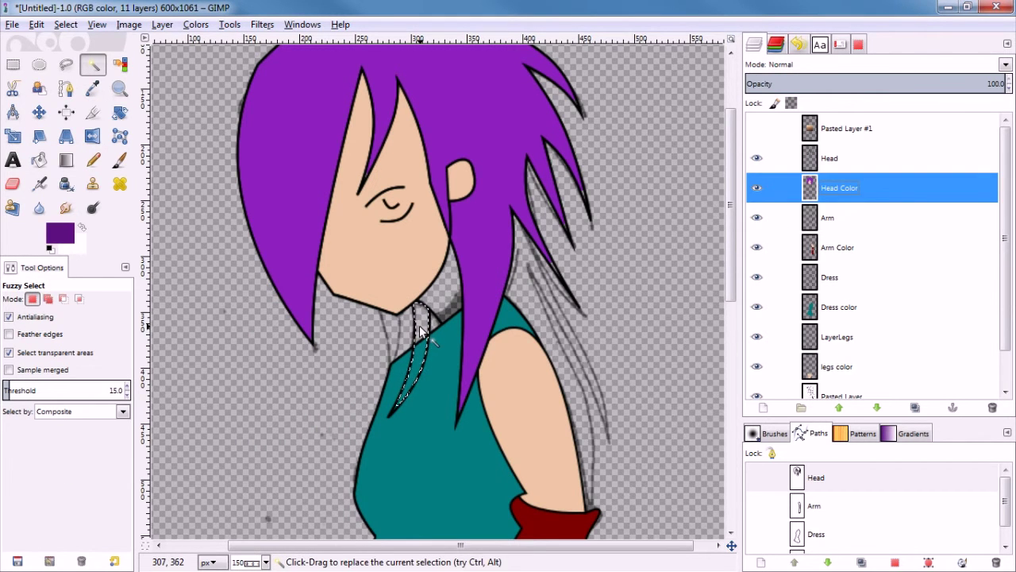
{"action": "key", "text": "shift+b"}
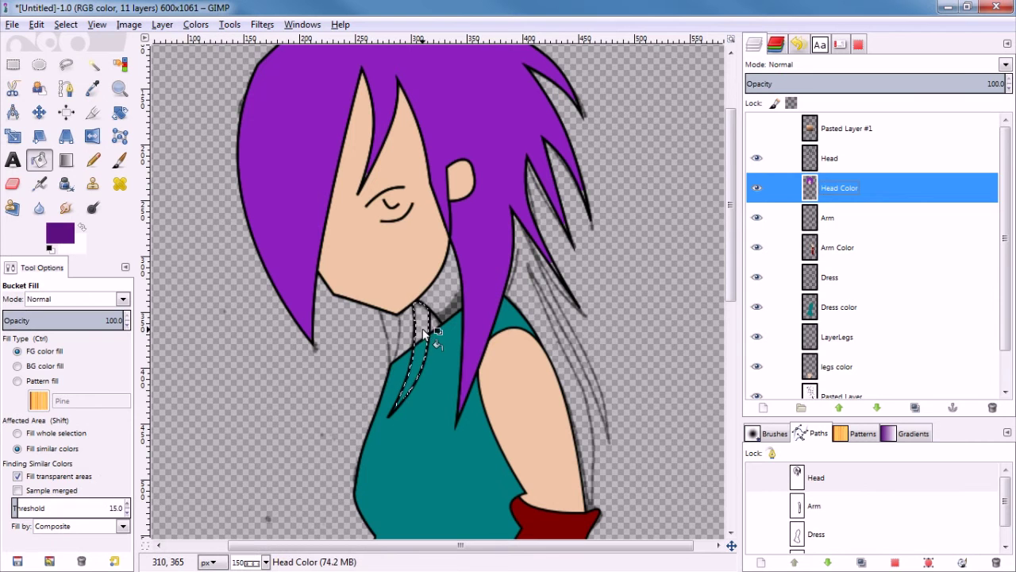
{"action": "left_click", "coordinate": [423, 337]}
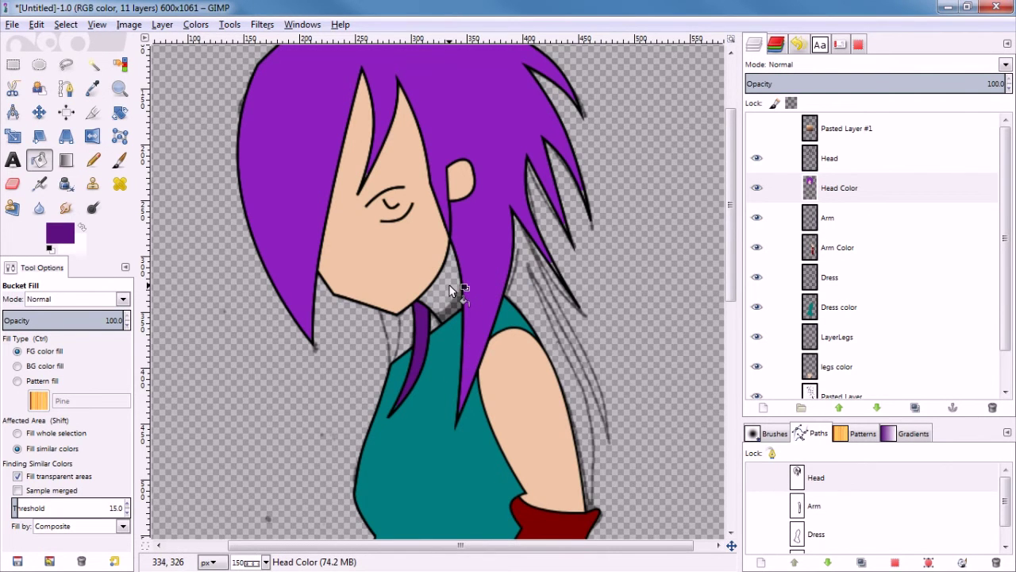
{"action": "scroll", "coordinate": [449, 286], "scroll_direction": "up", "scroll_amount": 3}
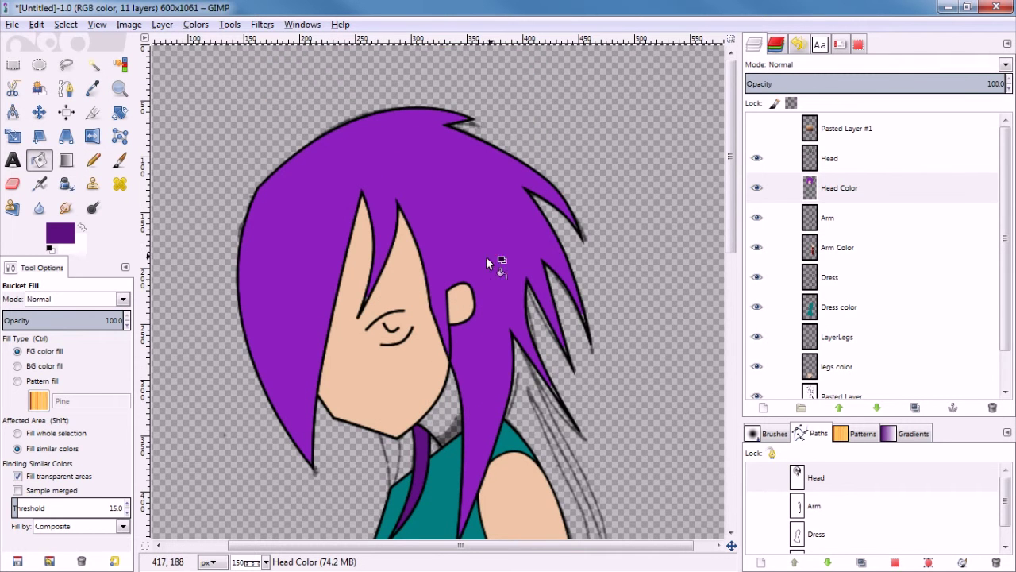
Step: Select the transparent gaps around the hair on the Head line-art layer
{"action": "left_click", "coordinate": [830, 158]}
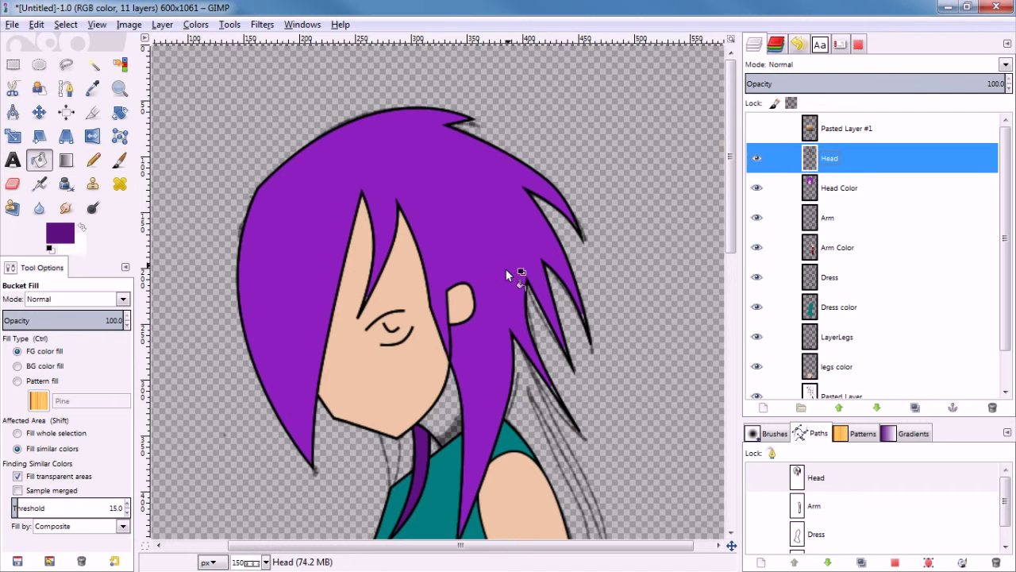
{"action": "key", "text": "u"}
{"action": "left_click", "coordinate": [451, 425]}
{"action": "key", "text": "alt+s"}
{"action": "key", "text": "Escape"}
Step: Edit the Head path, adding a new anchor beside the tie onto the outline
{"action": "scroll", "coordinate": [405, 476], "scroll_direction": "up", "scroll_amount": 3, "text": "ctrl"}
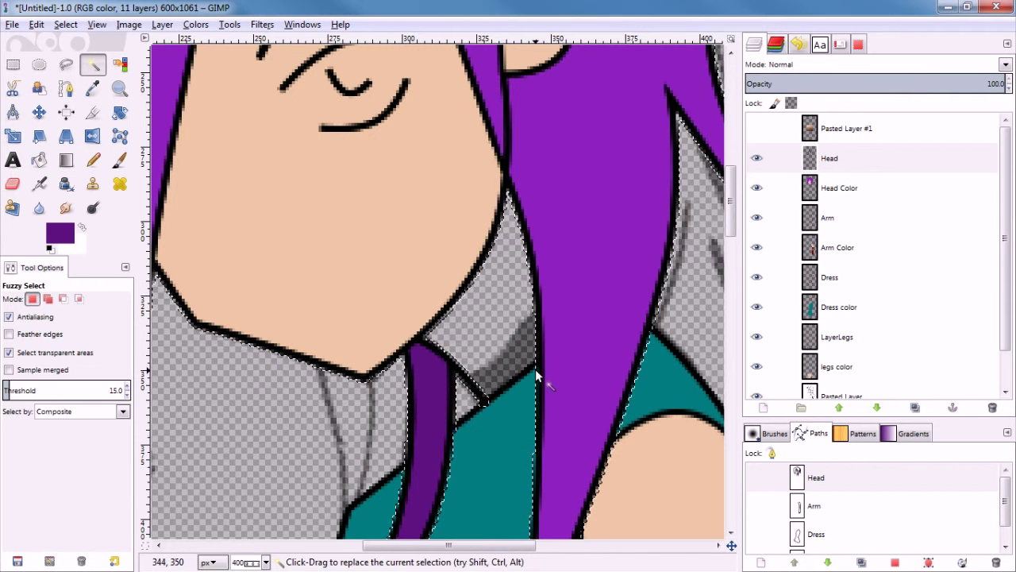
{"action": "left_click", "coordinate": [836, 159]}
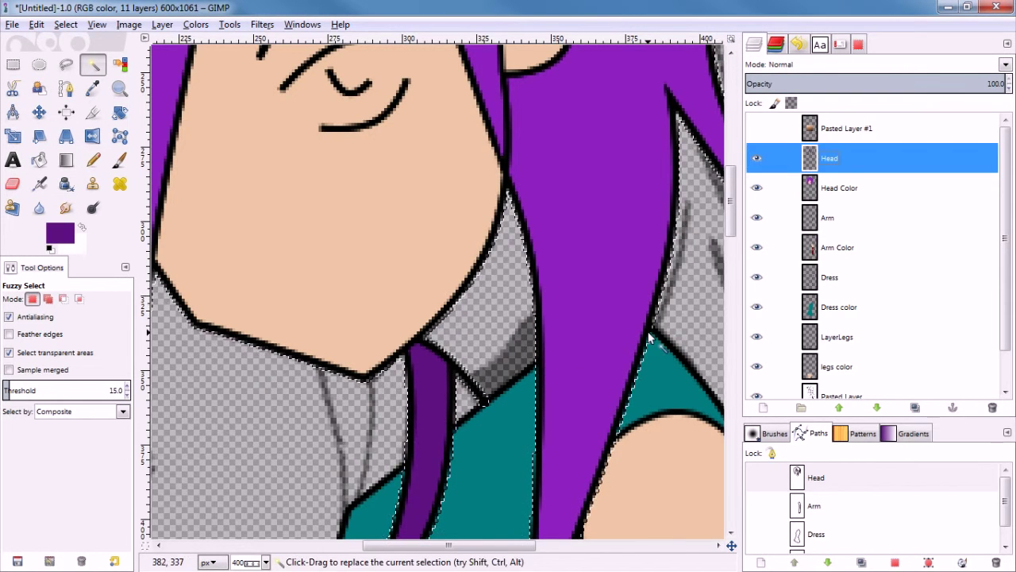
{"action": "left_click", "coordinate": [848, 477]}
{"action": "right_click", "coordinate": [849, 474]}
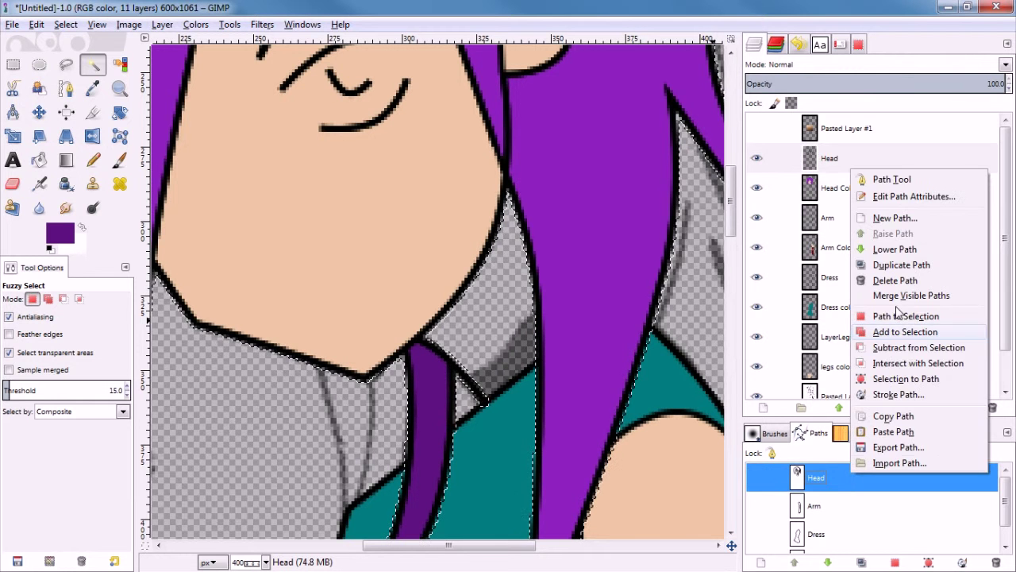
{"action": "left_click", "coordinate": [873, 179]}
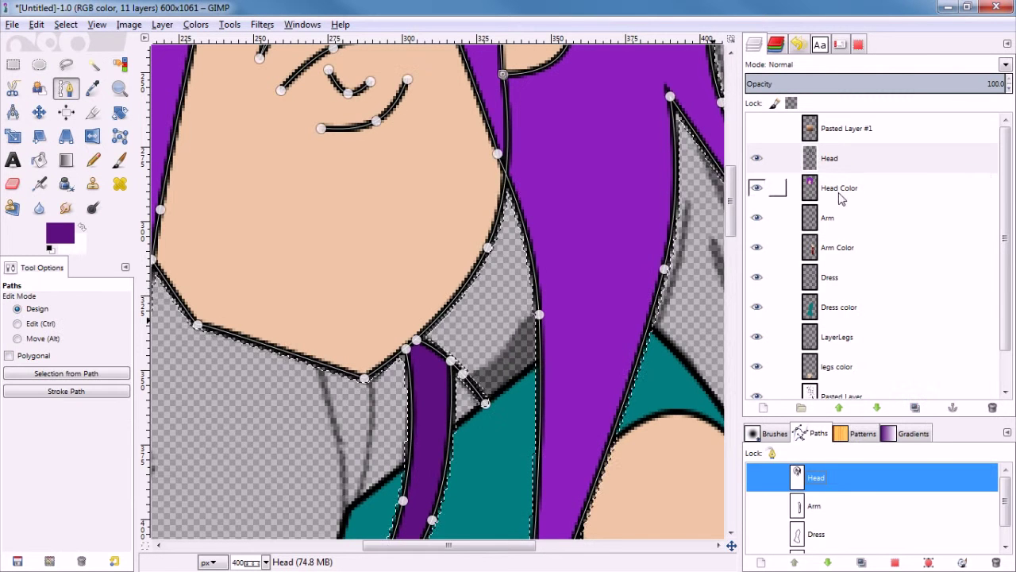
{"action": "left_click", "coordinate": [485, 403]}
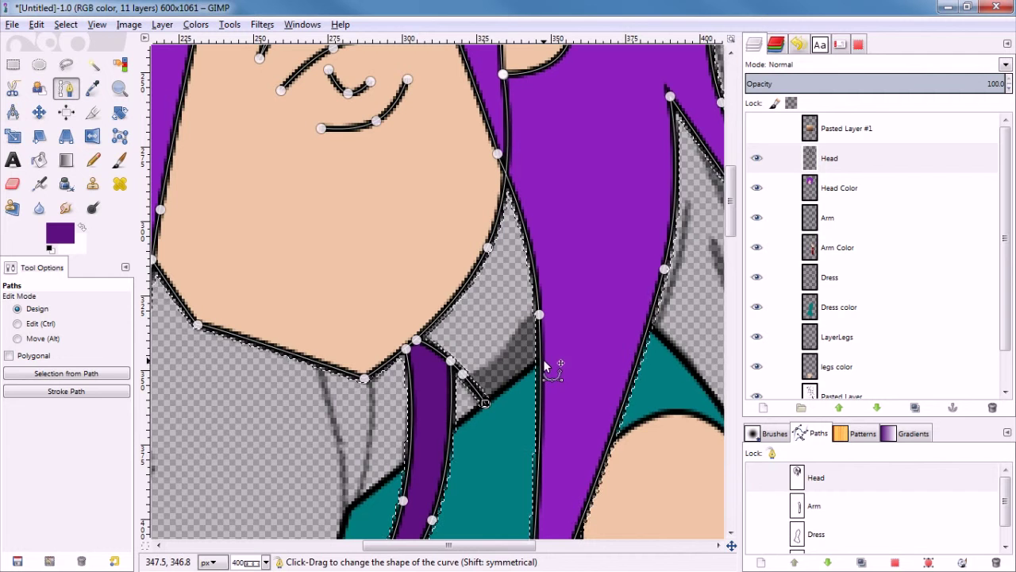
{"action": "left_click", "coordinate": [547, 352]}
{"action": "left_click_drag", "start_coordinate": [547, 351], "coordinate": [539, 361]}
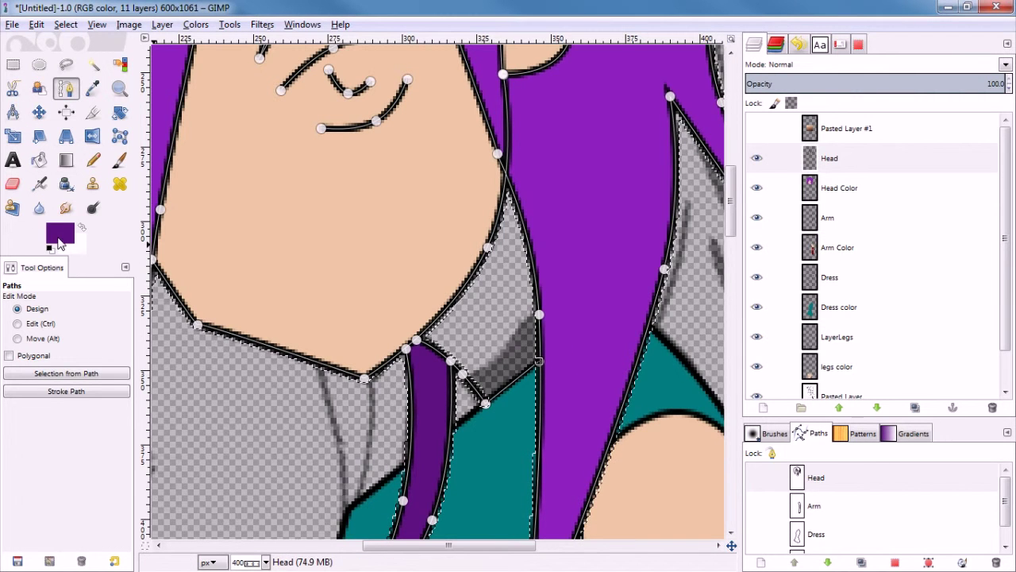
Step: Rename the Head layer to 'Head Lines'
{"action": "left_click", "coordinate": [854, 163]}
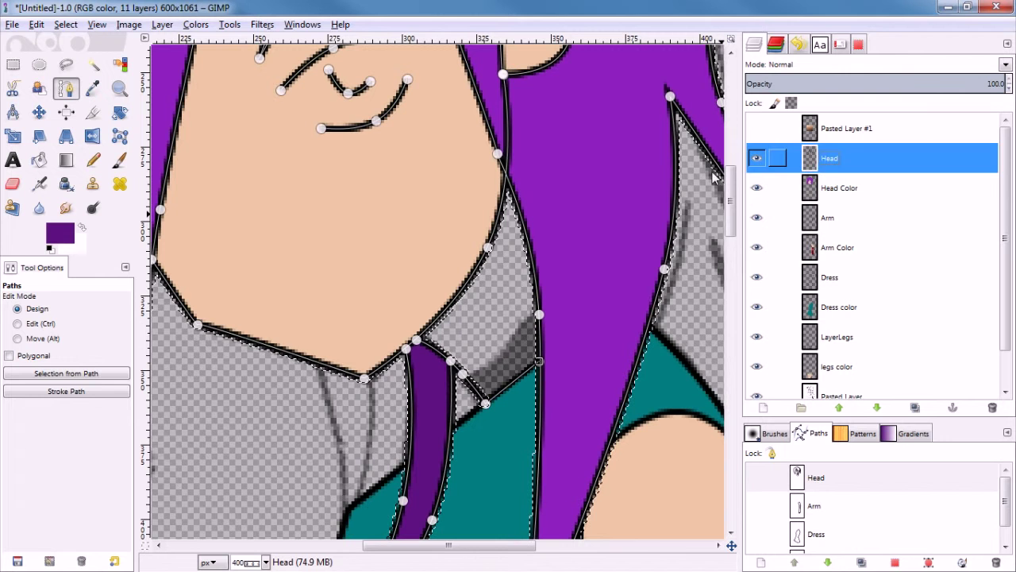
{"action": "double_click", "coordinate": [866, 168]}
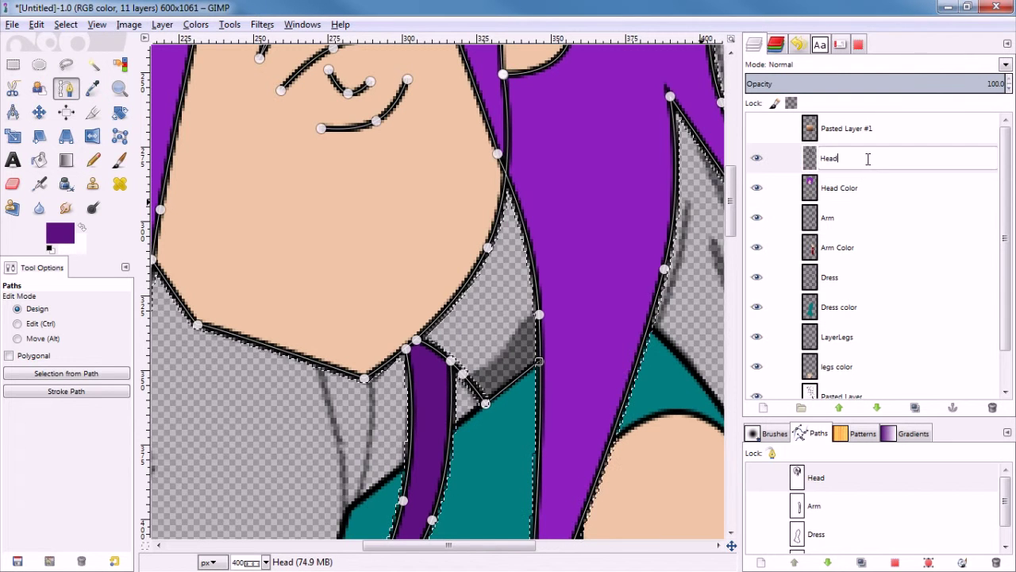
{"action": "type", "text": "Lines"}
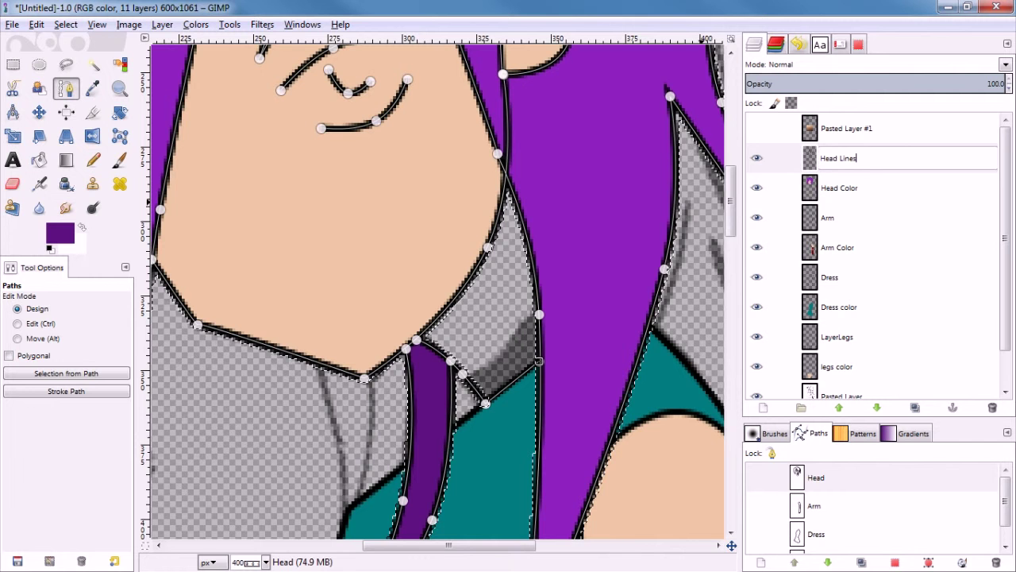
{"action": "key", "text": "Return"}
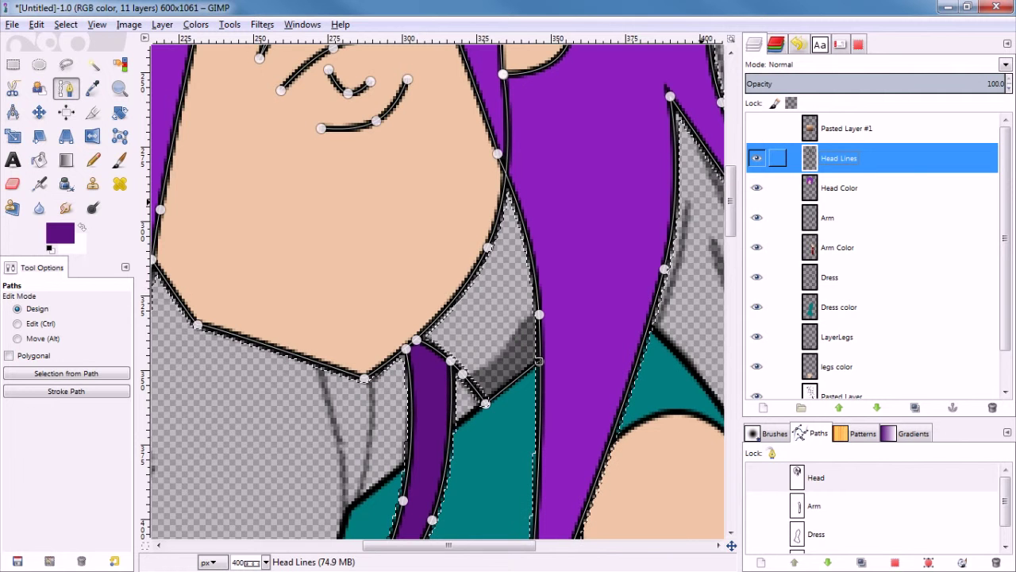
{"action": "left_click", "coordinate": [62, 237]}
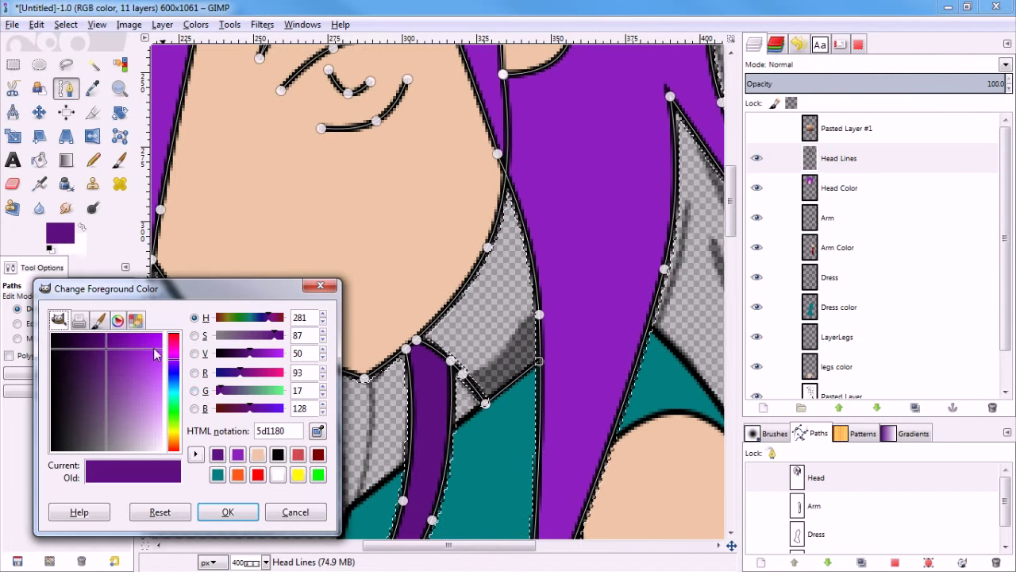
Step: Set the foreground to black and stroke the Head path onto Head Lines
{"action": "left_click", "coordinate": [278, 454]}
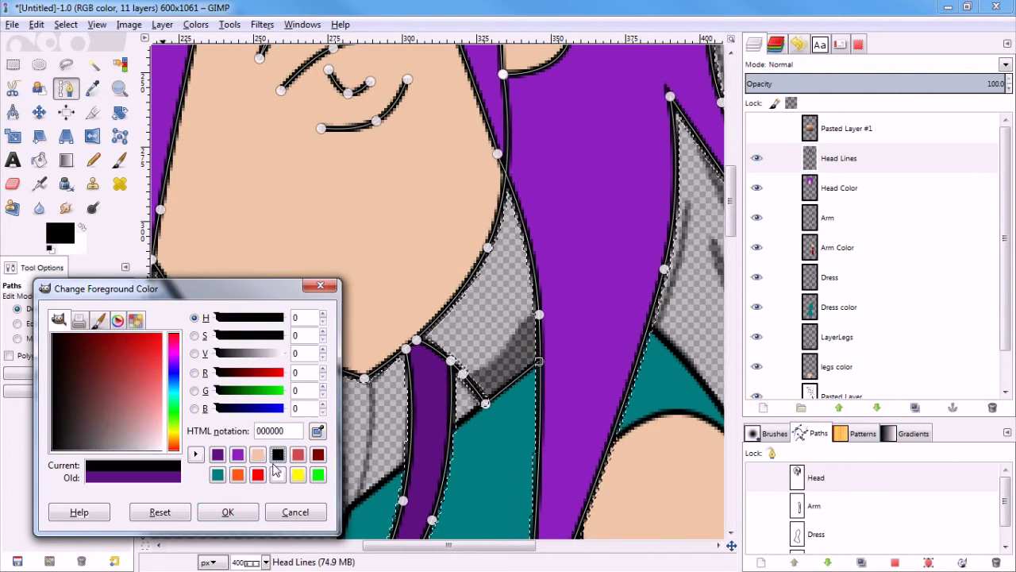
{"action": "left_click", "coordinate": [251, 508]}
{"action": "left_click", "coordinate": [92, 400]}
{"action": "key", "text": "Return"}
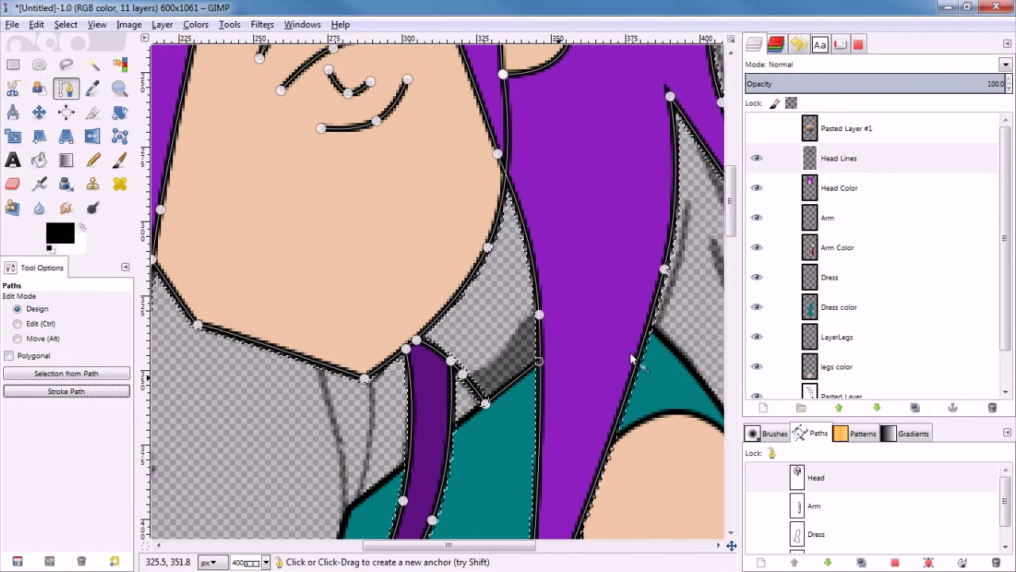
Step: Fuzzy-select the grey gap between the chin and the collar
{"action": "key", "text": "u"}
{"action": "left_click", "coordinate": [476, 342]}
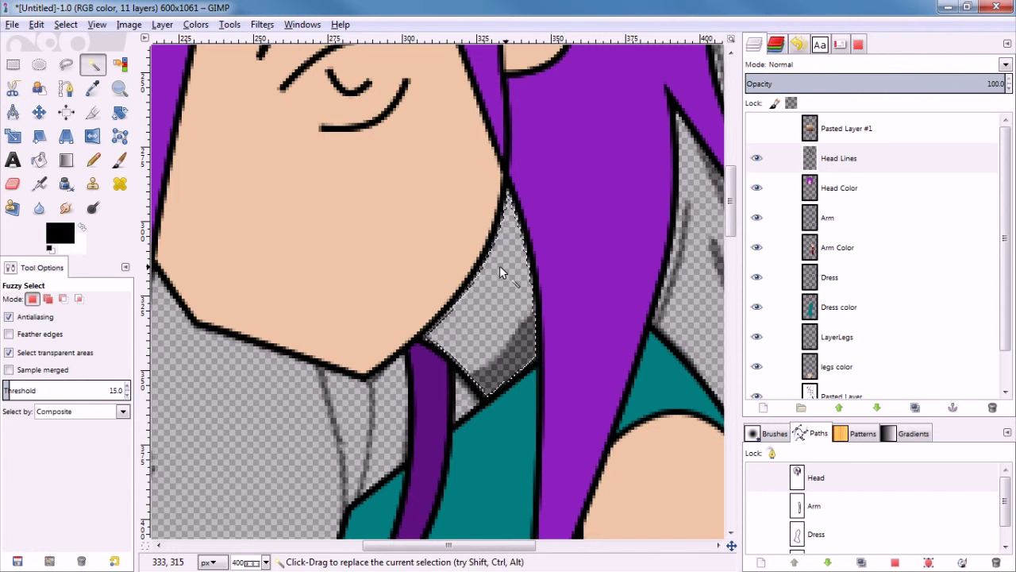
{"action": "key", "text": "alt+s"}
{"action": "key", "text": "Escape"}
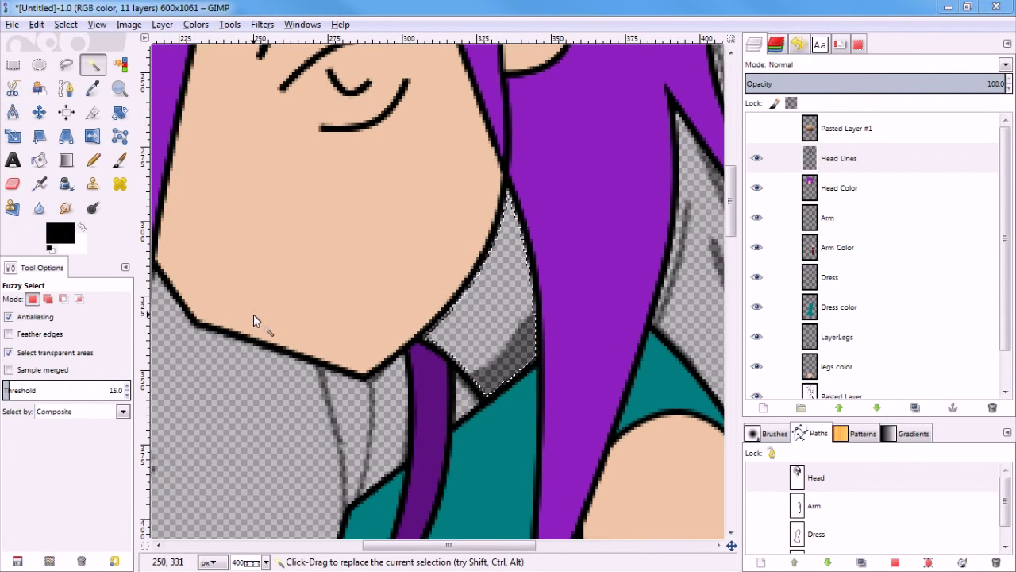
Step: Set the foreground to the recent skin tone, made slightly more saturated
{"action": "left_click", "coordinate": [59, 232]}
{"action": "left_click", "coordinate": [277, 455]}
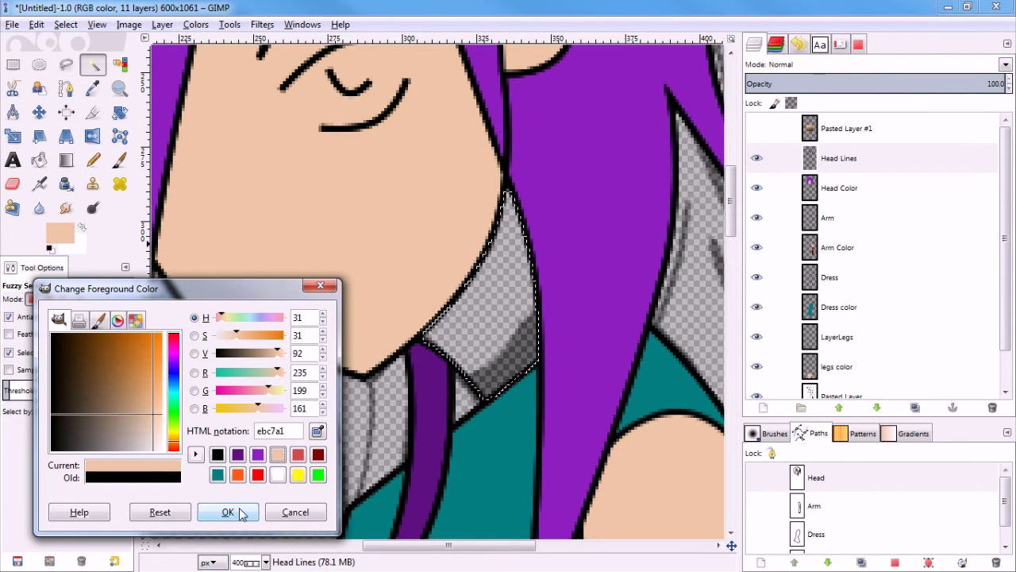
{"action": "left_click_drag", "start_coordinate": [158, 419], "coordinate": [152, 399]}
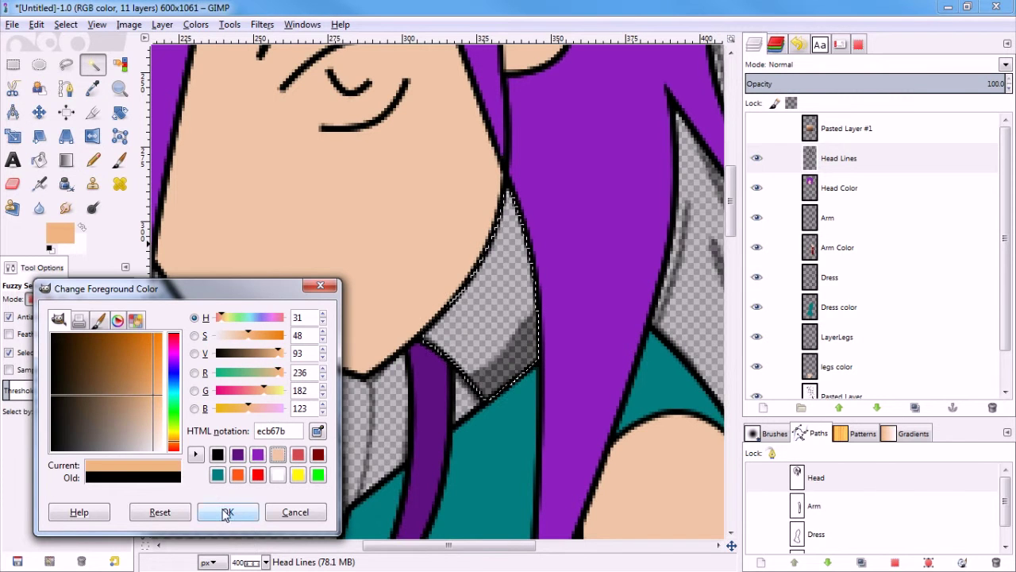
{"action": "left_click", "coordinate": [227, 511]}
Step: Bucket-fill the neck gap with the skin tone on the Head Color layer
{"action": "key", "text": "shift+b"}
{"action": "left_click", "coordinate": [498, 290]}
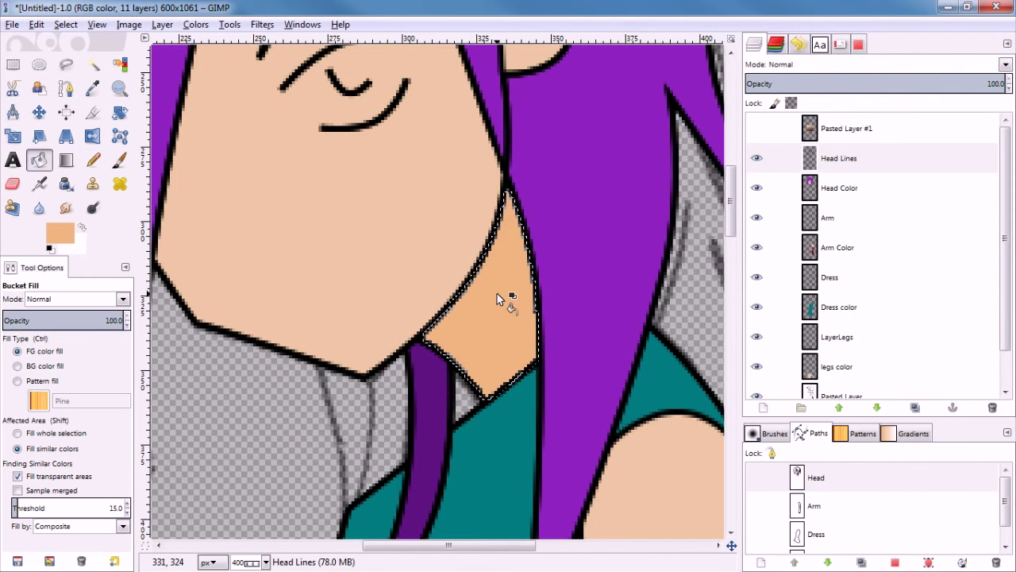
{"action": "scroll", "coordinate": [500, 326], "scroll_direction": "down", "scroll_amount": 4}
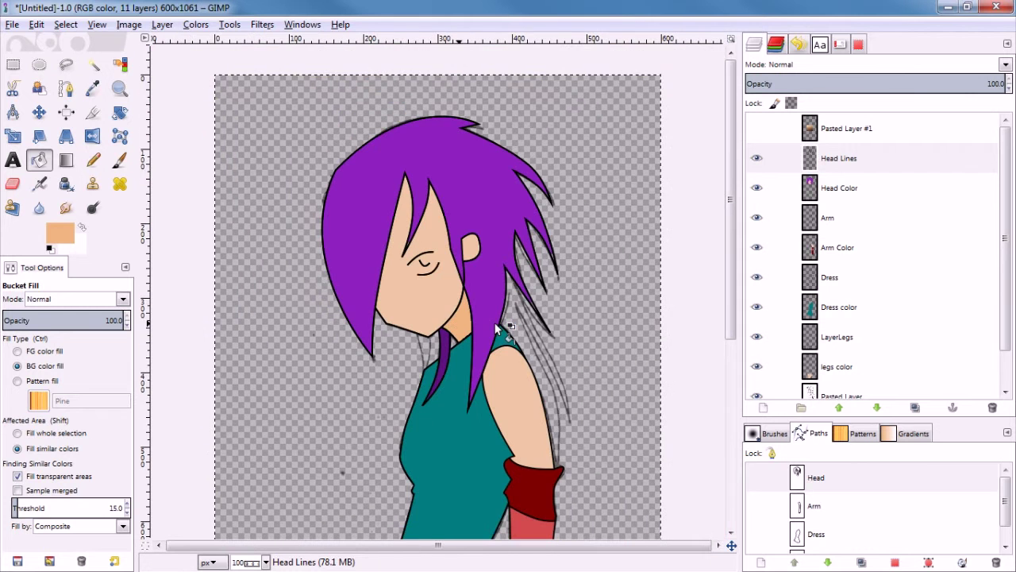
{"action": "left_click", "coordinate": [866, 190]}
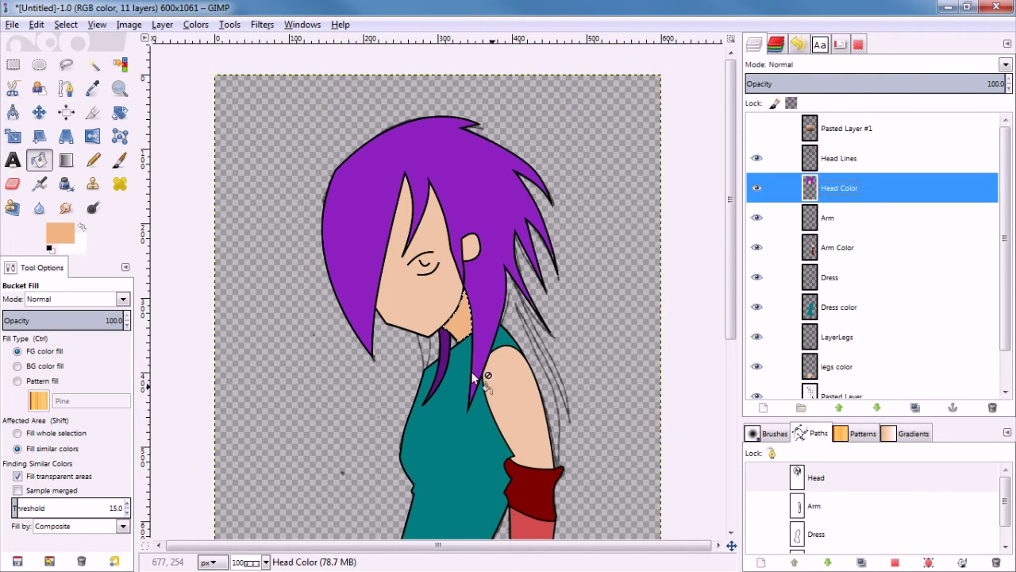
{"action": "scroll", "coordinate": [477, 340], "scroll_direction": "up", "scroll_amount": 3}
{"action": "key", "text": "ctrl+z"}
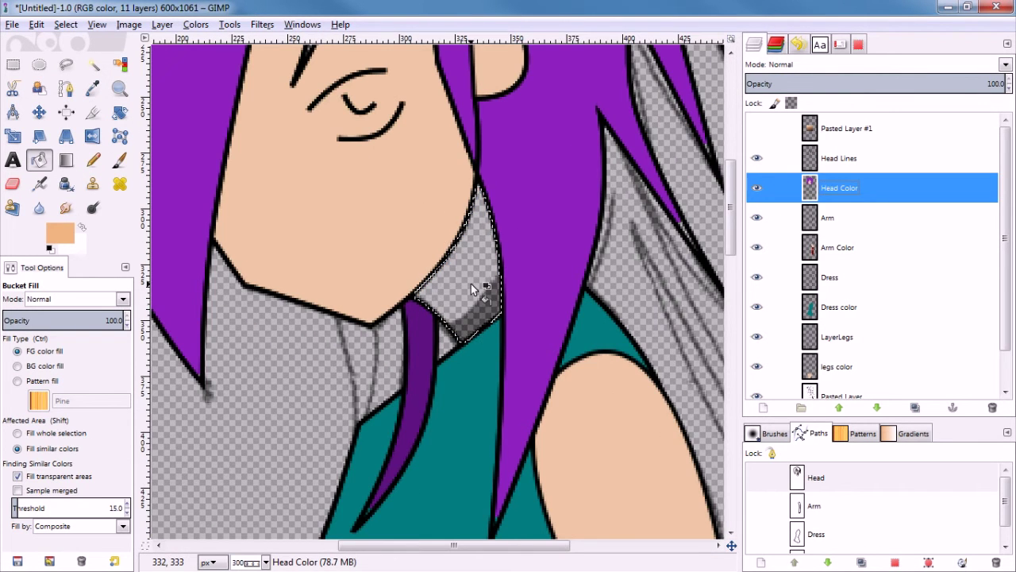
{"action": "left_click", "coordinate": [484, 282]}
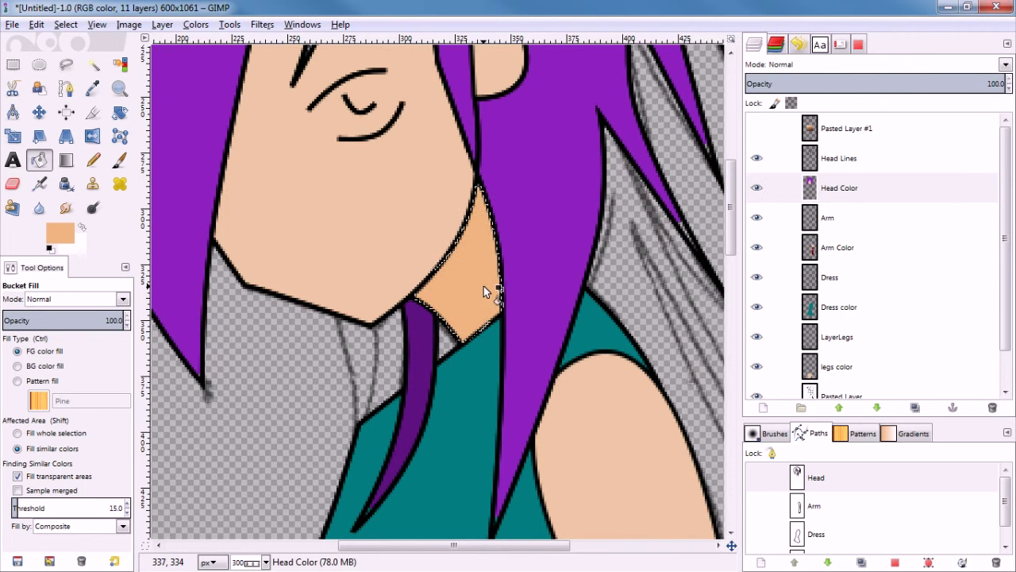
{"action": "scroll", "coordinate": [478, 291], "scroll_direction": "down", "scroll_amount": 4}
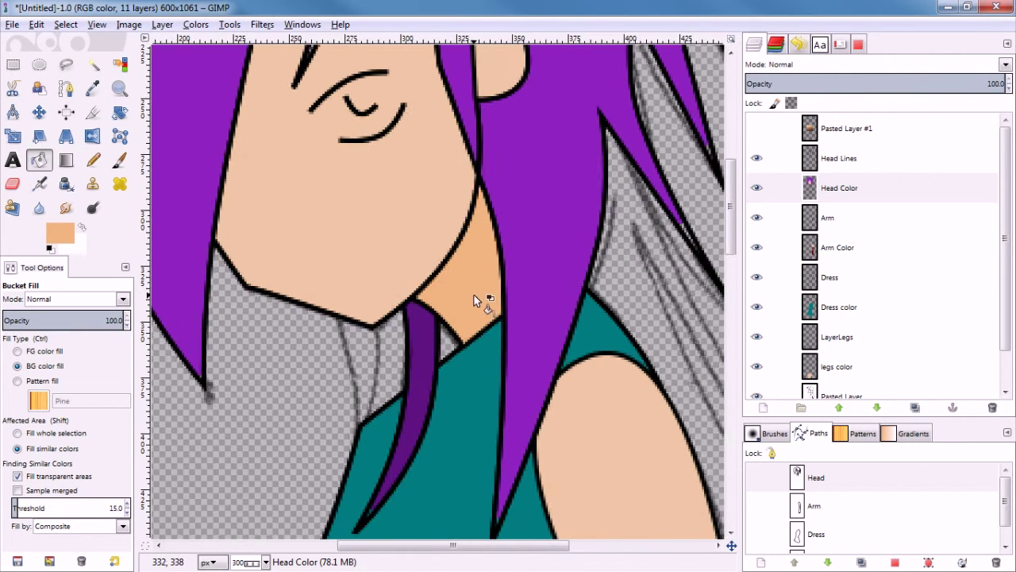
{"action": "scroll", "coordinate": [524, 367], "scroll_direction": "up", "scroll_amount": 2}
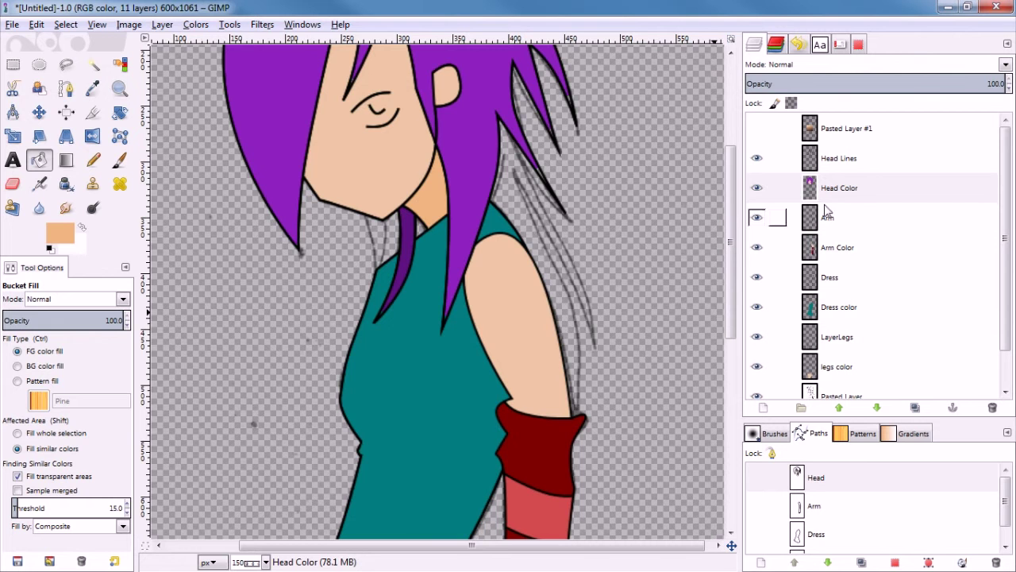
{"action": "scroll", "coordinate": [514, 334], "scroll_direction": "down", "scroll_amount": 5}
{"action": "scroll", "coordinate": [497, 327], "scroll_direction": "down", "scroll_amount": 2}
{"action": "scroll", "coordinate": [494, 325], "scroll_direction": "up", "scroll_amount": 1}
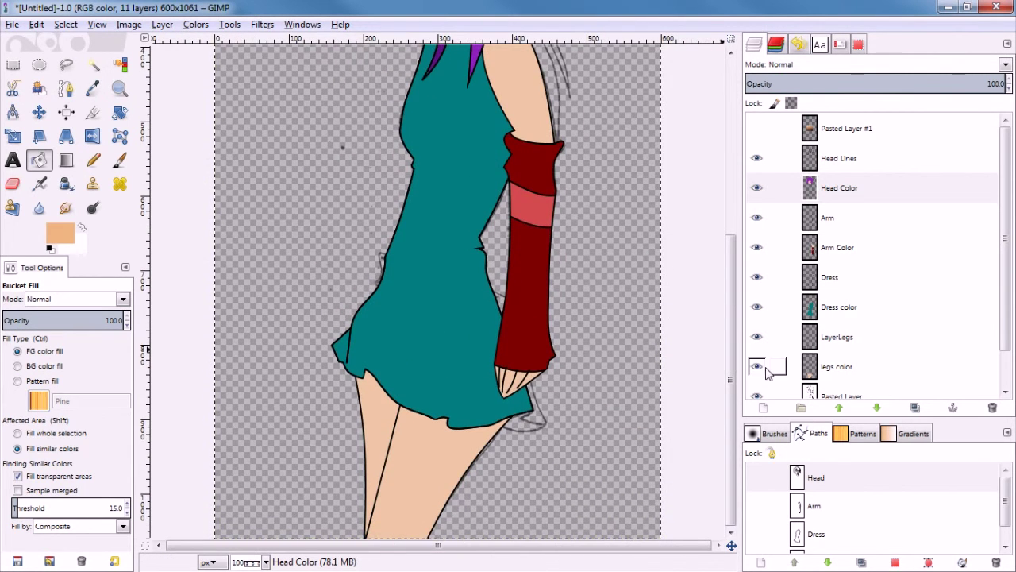
{"action": "scroll", "coordinate": [540, 347], "scroll_direction": "down", "scroll_amount": 2}
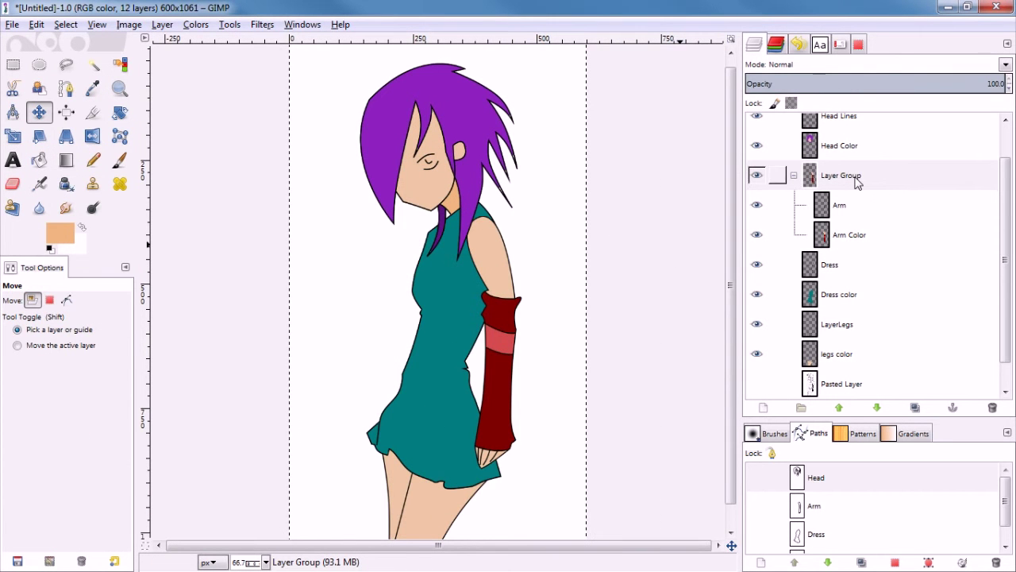
Step: Rotate the arm Layer Group outward around a shoulder pivot, then undo the rotation
{"action": "left_click", "coordinate": [858, 182]}
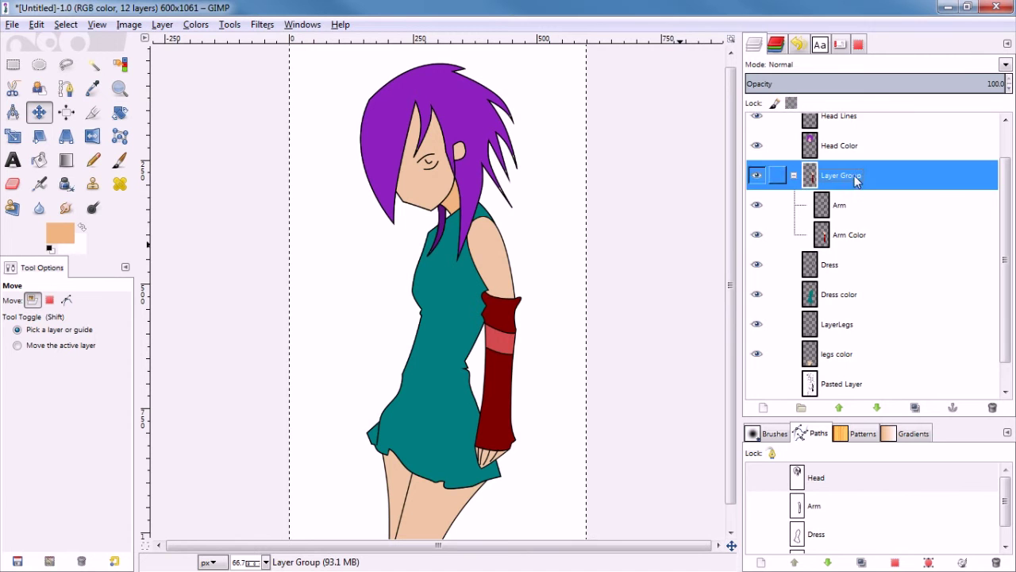
{"action": "left_click", "coordinate": [119, 113]}
{"action": "left_click", "coordinate": [362, 229]}
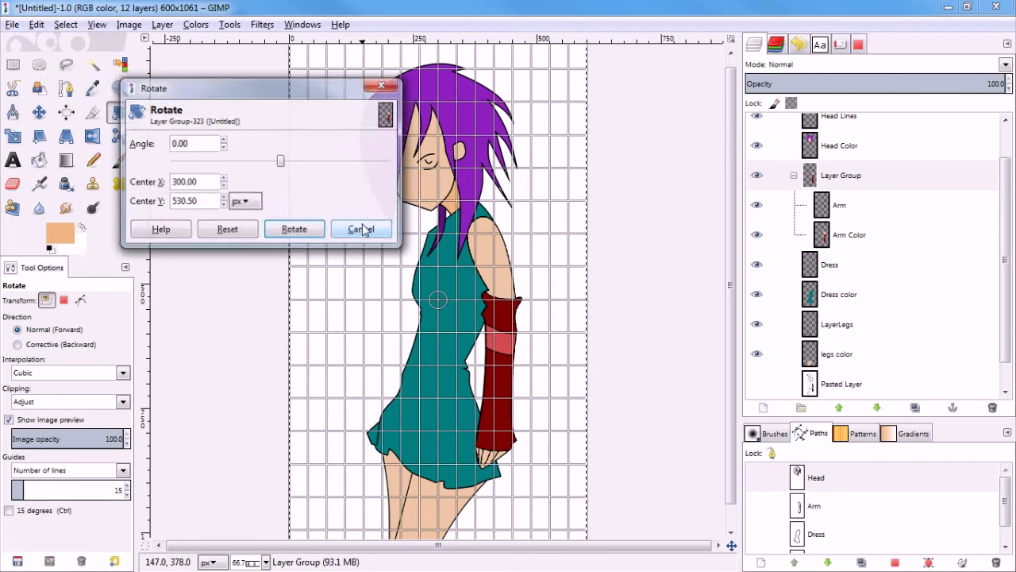
{"action": "left_click_drag", "start_coordinate": [290, 89], "coordinate": [175, 78]}
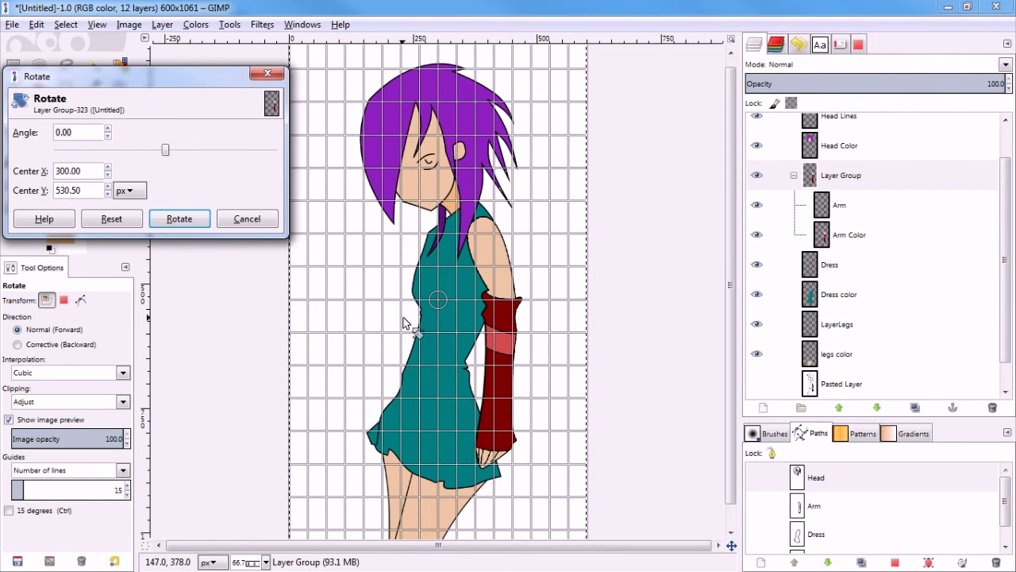
{"action": "mouse_move", "coordinate": [441, 303]}
{"action": "left_mouse_down"}
{"action": "mouse_move", "coordinate": [484, 274]}
{"action": "mouse_move", "coordinate": [486, 237]}
{"action": "left_mouse_up"}
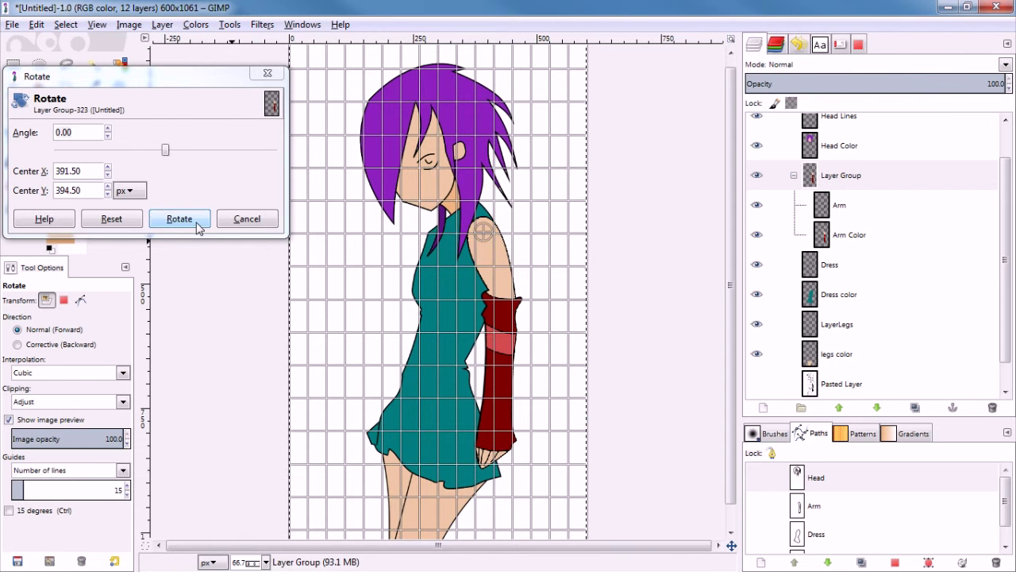
{"action": "left_click_drag", "start_coordinate": [505, 455], "coordinate": [314, 381]}
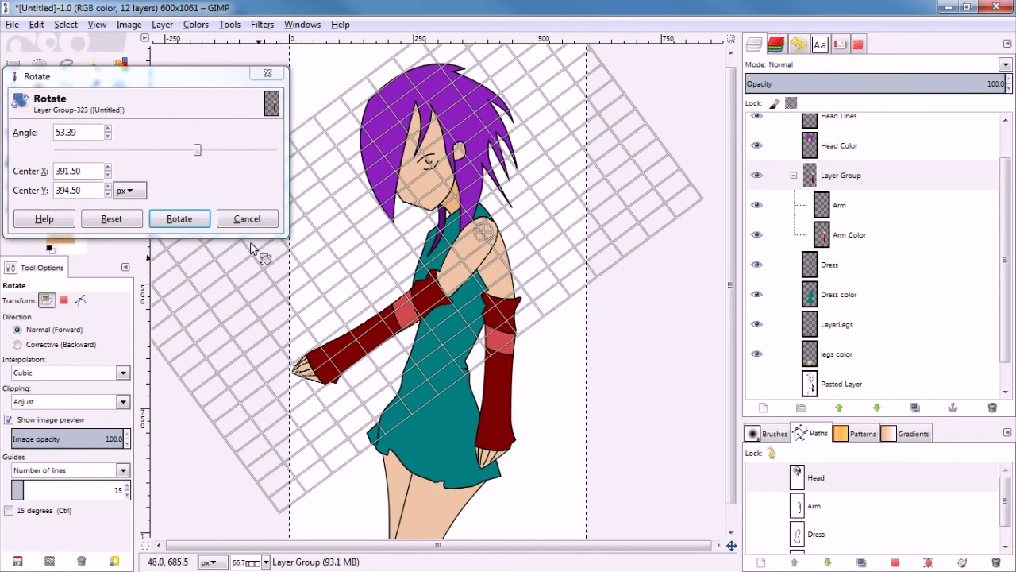
{"action": "left_click", "coordinate": [180, 219]}
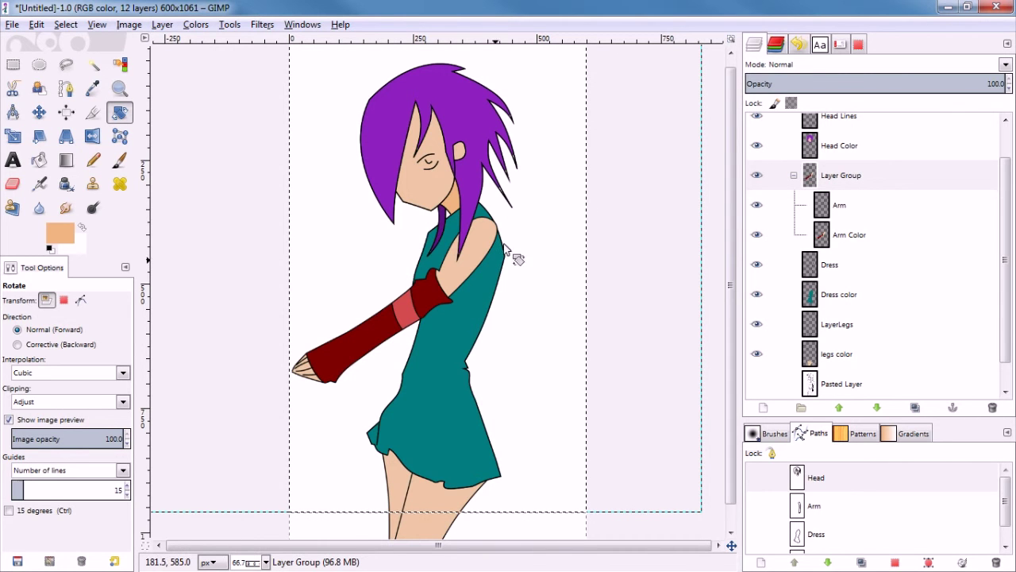
{"action": "key", "text": "ctrl+z"}
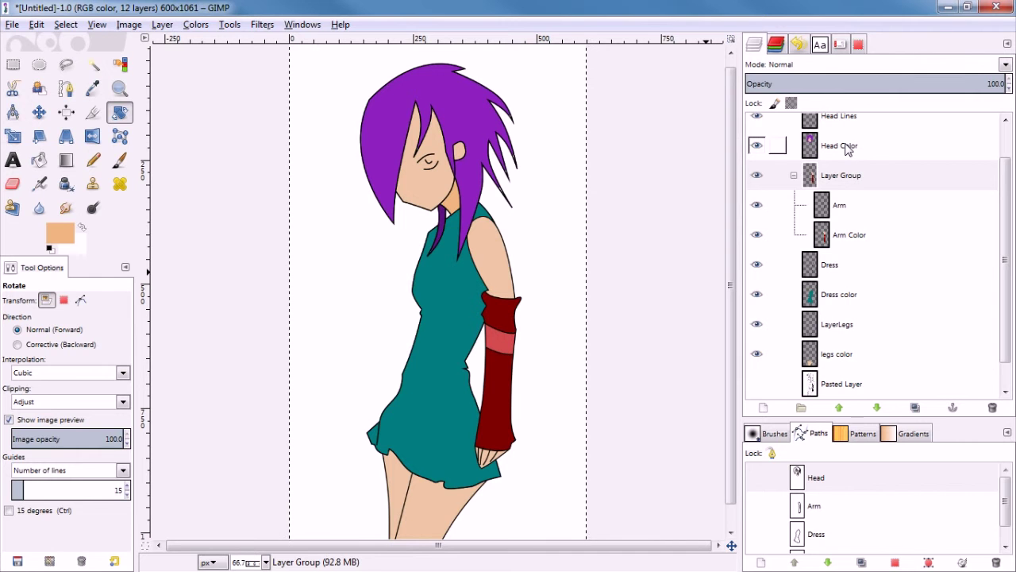
{"action": "scroll", "coordinate": [424, 427], "scroll_direction": "down", "scroll_amount": 1}
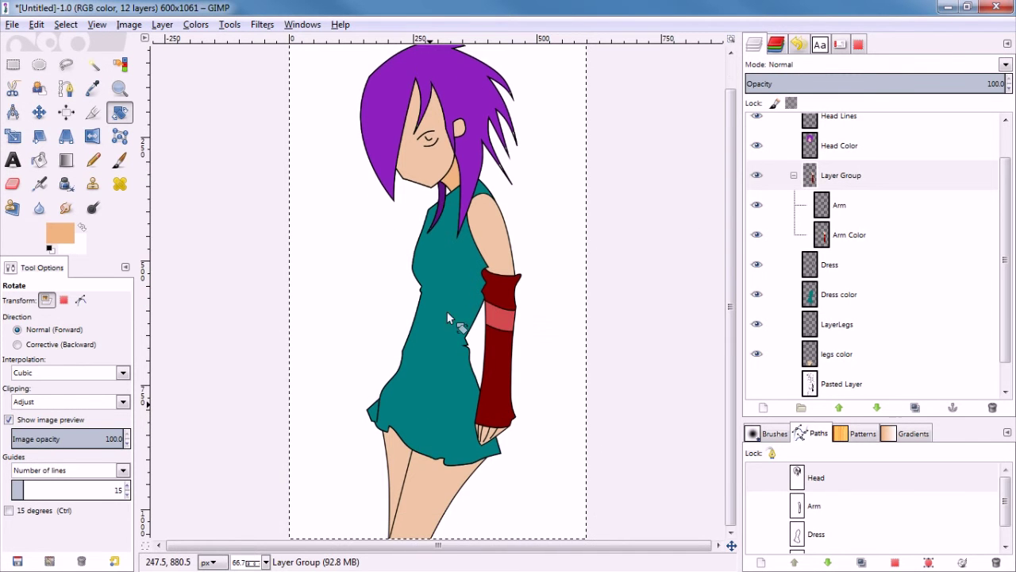
Step: Scroll the Layers panel to review the HEAD, ARM, DRESS and LEGS groups
{"action": "scroll", "coordinate": [463, 199], "scroll_direction": "up", "scroll_amount": 3}
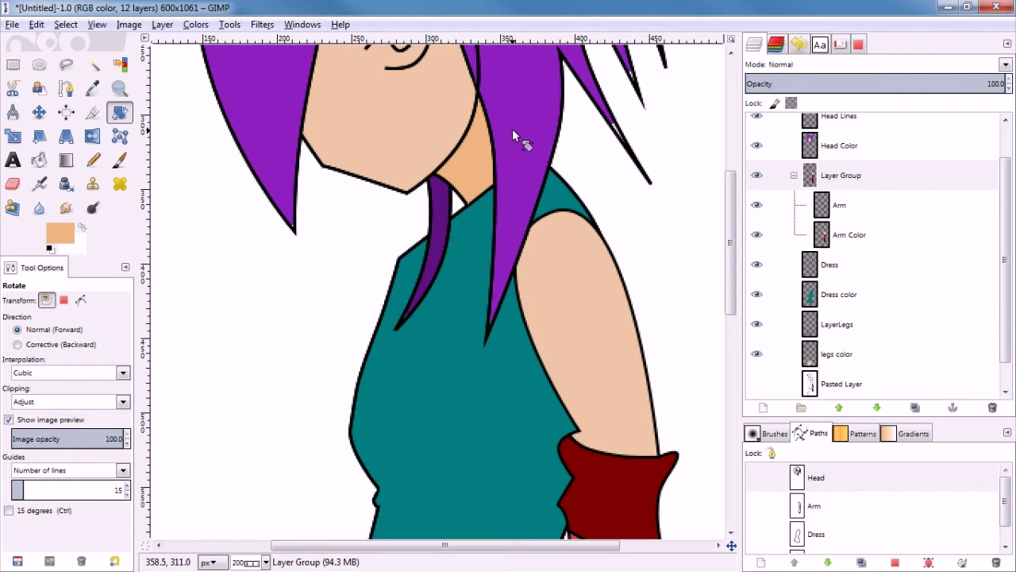
{"action": "scroll", "coordinate": [525, 222], "scroll_direction": "up", "scroll_amount": 5}
{"action": "scroll", "coordinate": [524, 266], "scroll_direction": "down", "scroll_amount": 2}
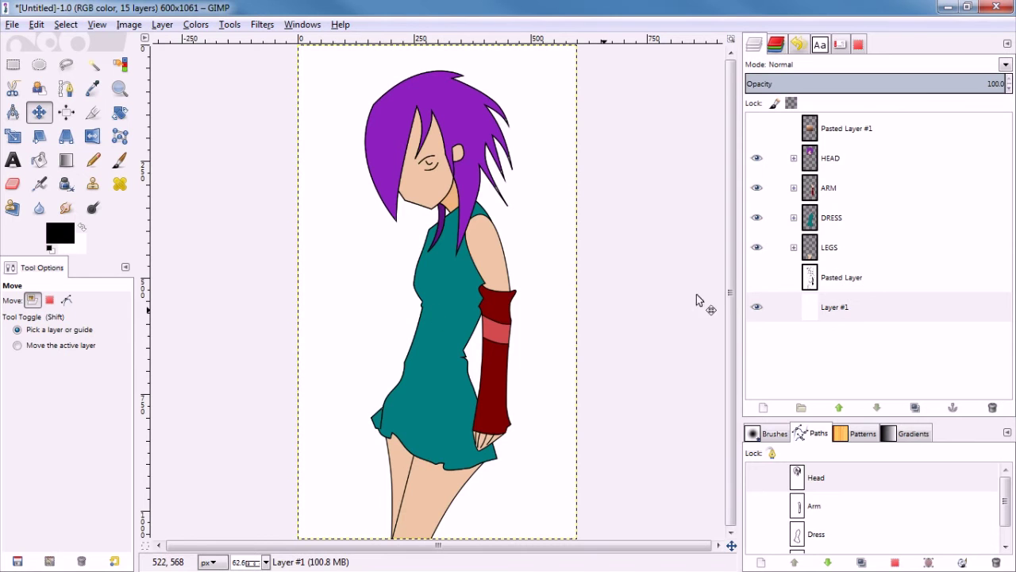
Step: Select the HEAD, DRESS and LEGS groups in turn, opening and dismissing the HEAD layer menu
{"action": "left_click", "coordinate": [830, 158]}
{"action": "left_click", "coordinate": [830, 217]}
{"action": "left_click", "coordinate": [829, 247]}
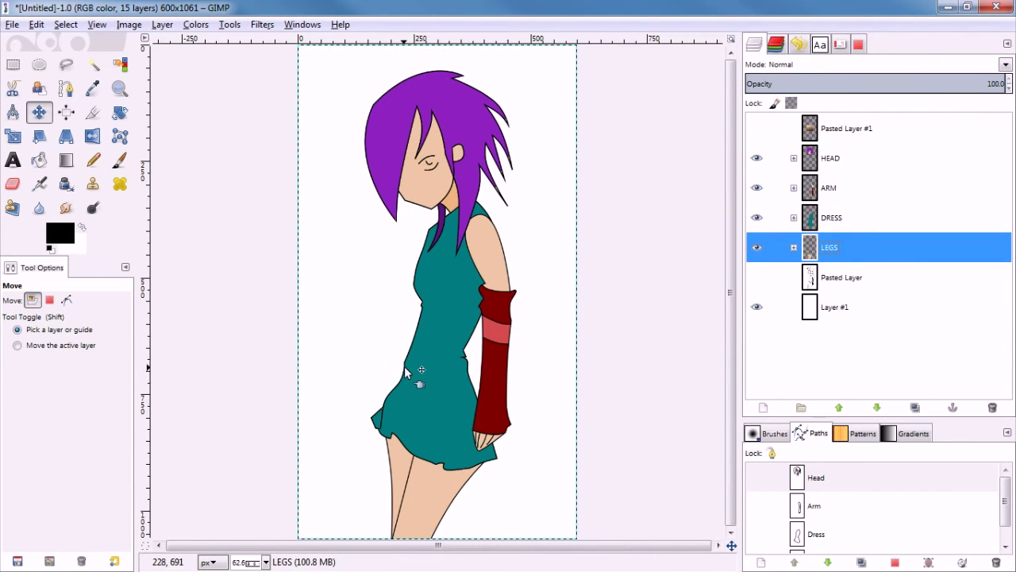
{"action": "right_click", "coordinate": [868, 158]}
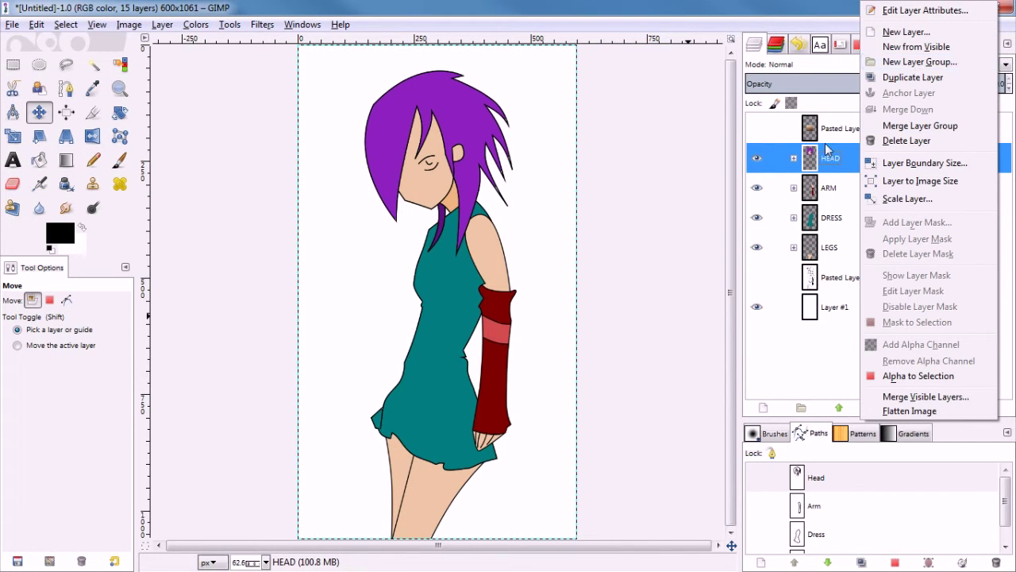
{"action": "left_click", "coordinate": [822, 20]}
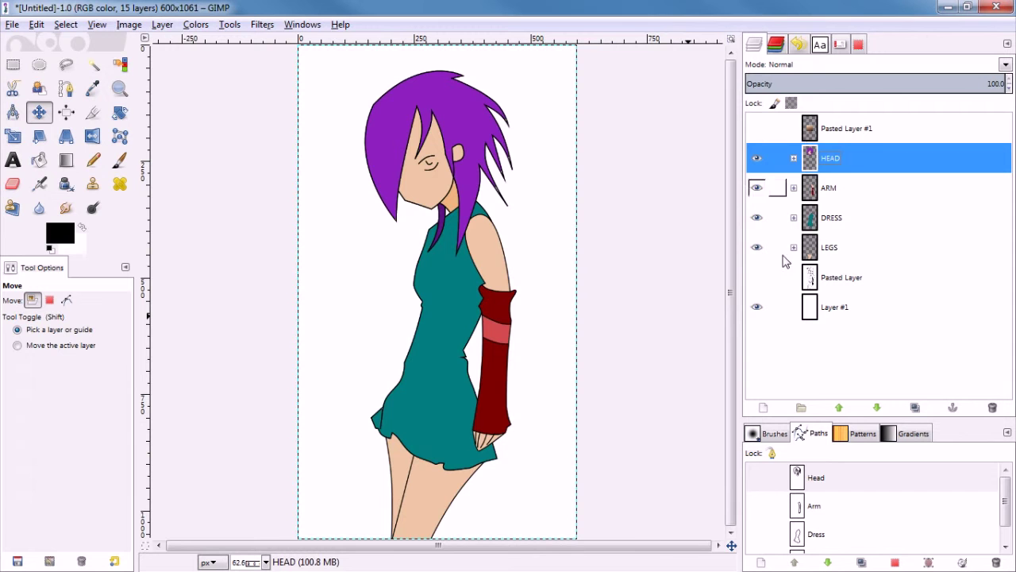
Step: Hide the white background, view HEAD, ARM, DRESS and LEGS individually, then show all
{"action": "left_click", "coordinate": [757, 306]}
{"action": "left_click", "coordinate": [757, 187]}
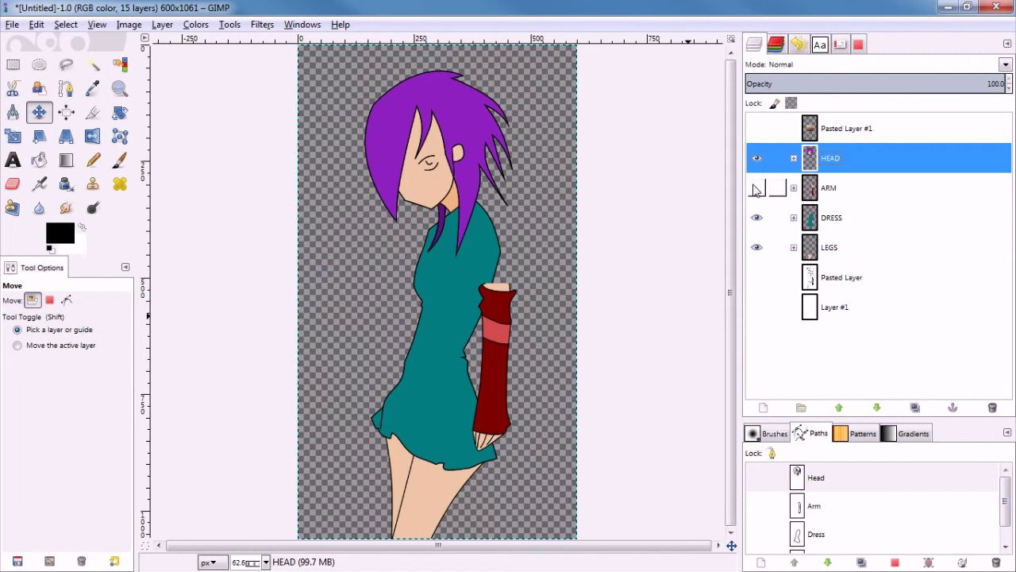
{"action": "left_click", "coordinate": [756, 218]}
{"action": "left_click", "coordinate": [757, 247]}
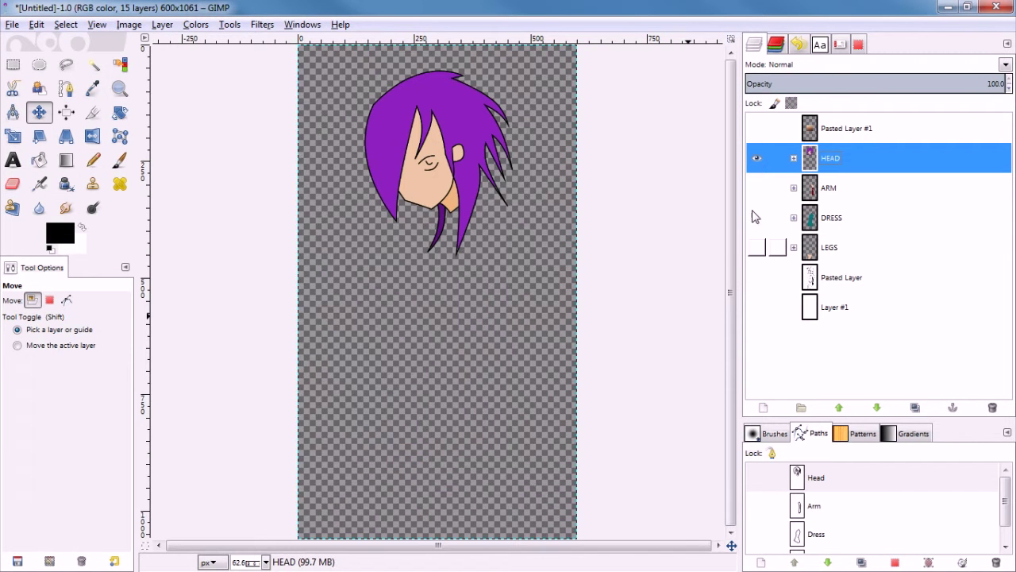
{"action": "left_click", "coordinate": [756, 158]}
{"action": "left_click", "coordinate": [757, 187]}
{"action": "left_click", "coordinate": [756, 188]}
{"action": "left_click", "coordinate": [757, 218]}
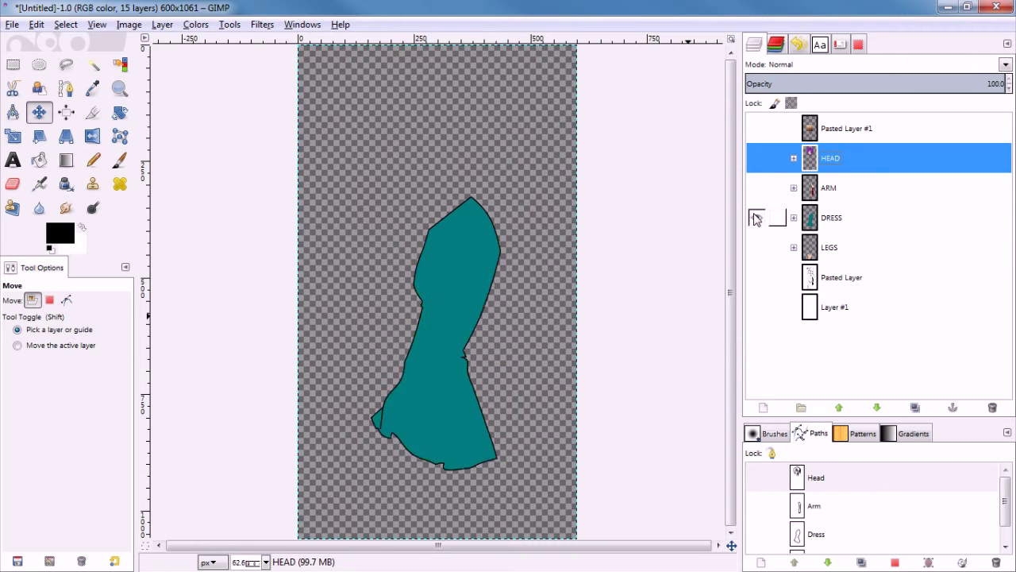
{"action": "left_click", "coordinate": [757, 217]}
{"action": "left_click", "coordinate": [757, 247]}
{"action": "left_click", "coordinate": [757, 247]}
{"action": "left_click", "coordinate": [757, 158]}
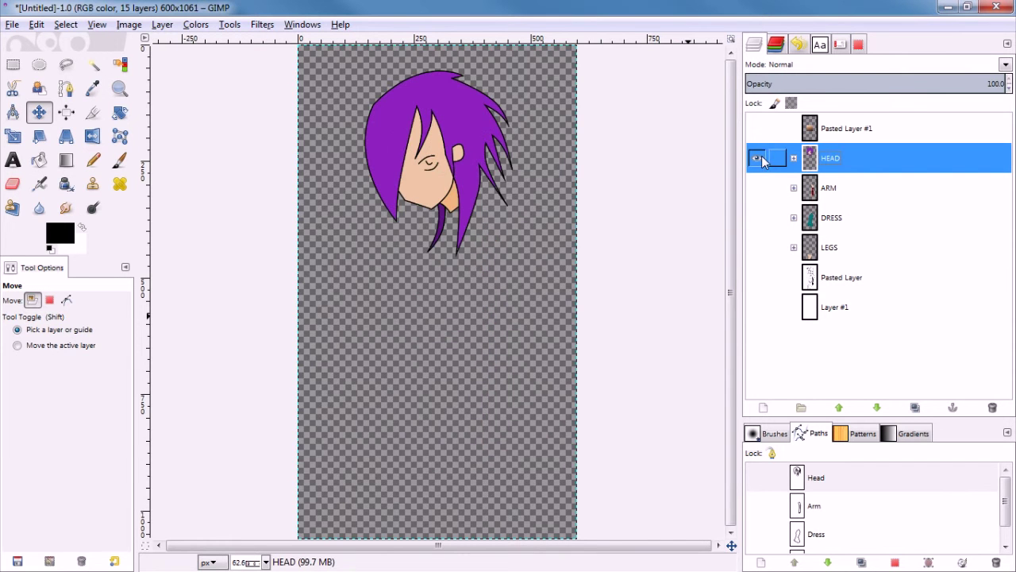
{"action": "left_click", "coordinate": [757, 187]}
{"action": "left_click", "coordinate": [756, 217]}
{"action": "left_click", "coordinate": [757, 247]}
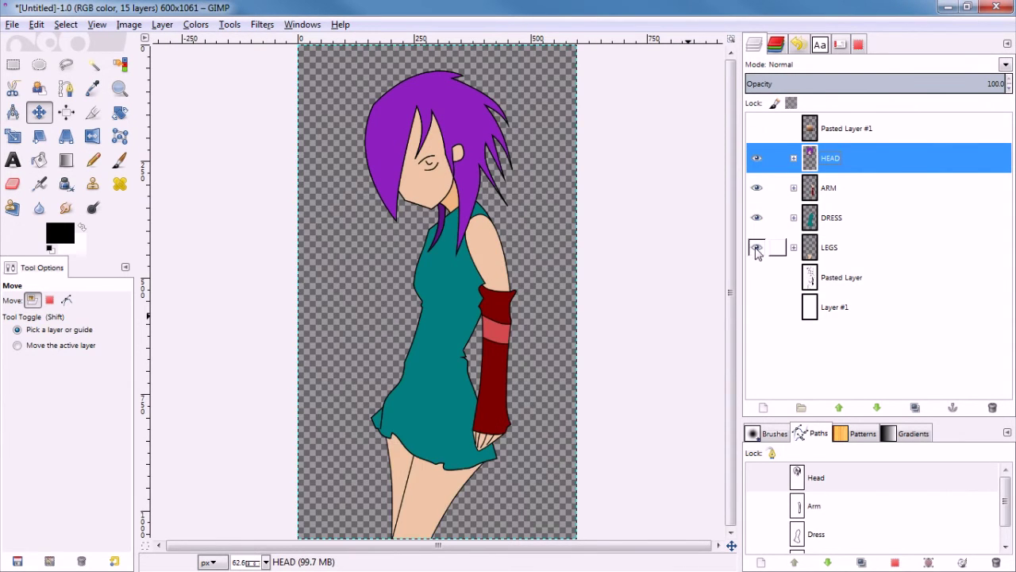
Step: Zoom in on the face and make HEAD the active layer for rotating
{"action": "key", "text": "2"}
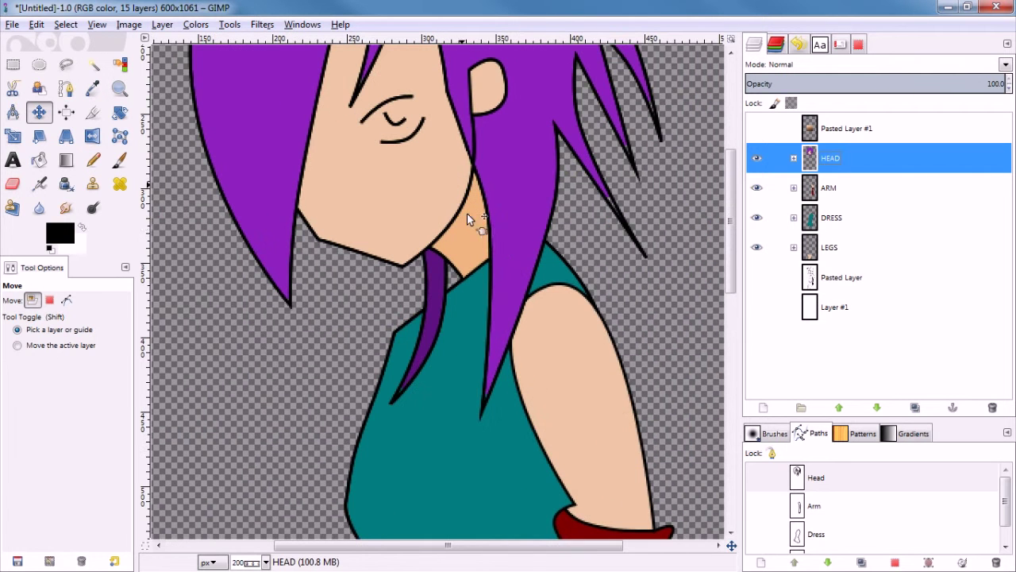
{"action": "left_click", "coordinate": [828, 161]}
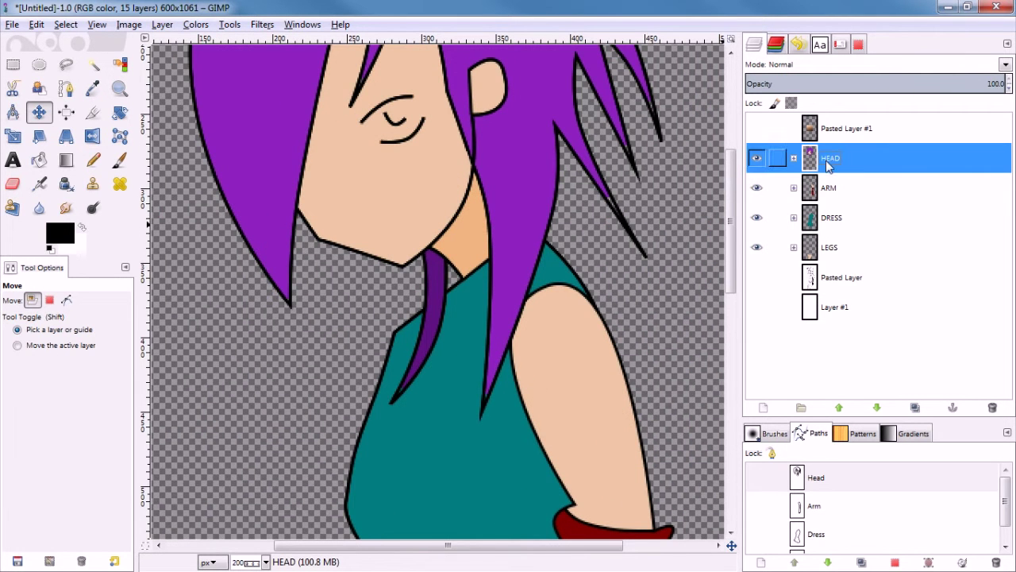
{"action": "left_click", "coordinate": [120, 114]}
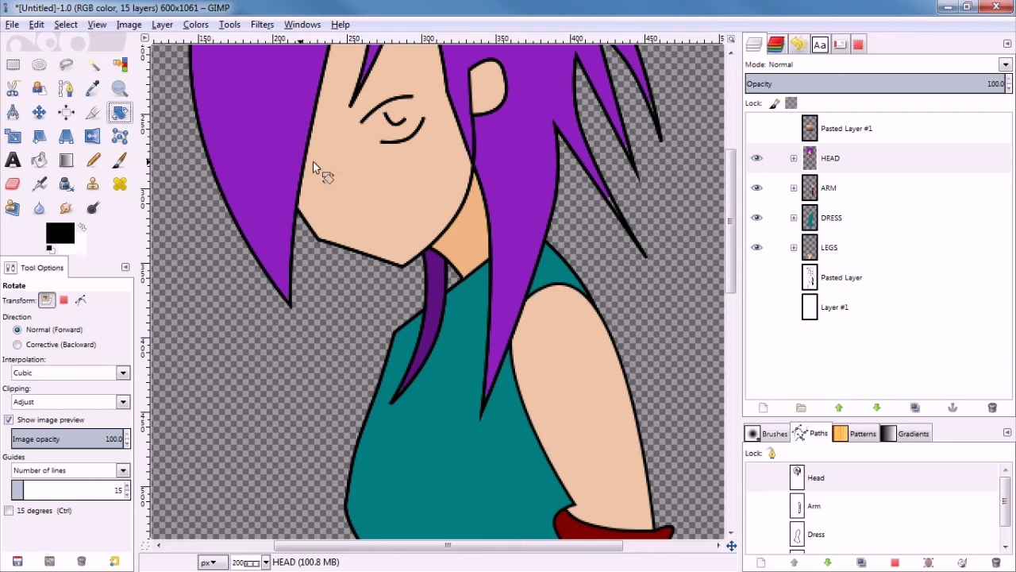
Step: Rotate the HEAD group 10.83° clockwise around a pivot placed at the neck
{"action": "left_click", "coordinate": [379, 160]}
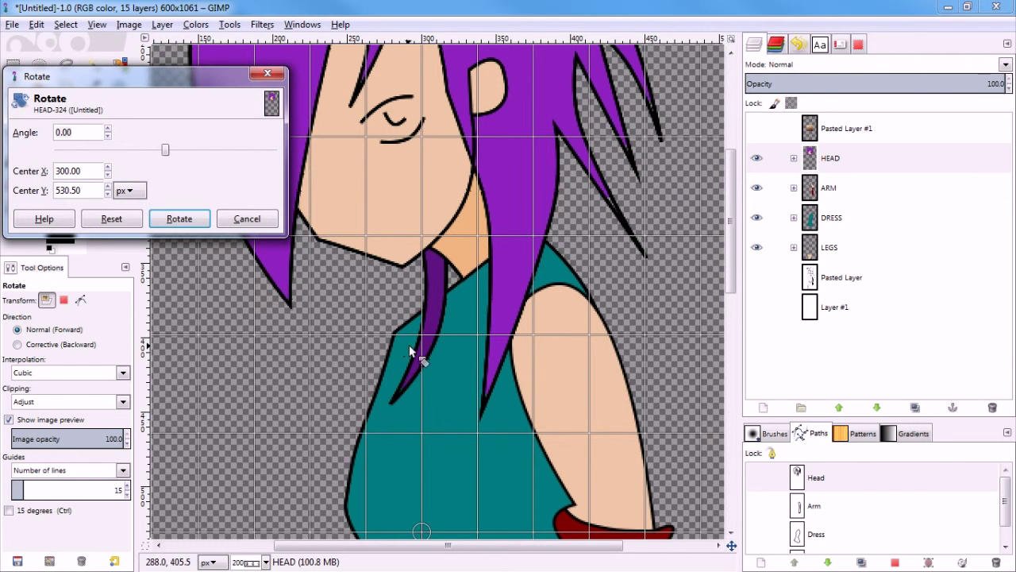
{"action": "key", "text": "1"}
{"action": "left_click_drag", "start_coordinate": [438, 439], "coordinate": [473, 305]}
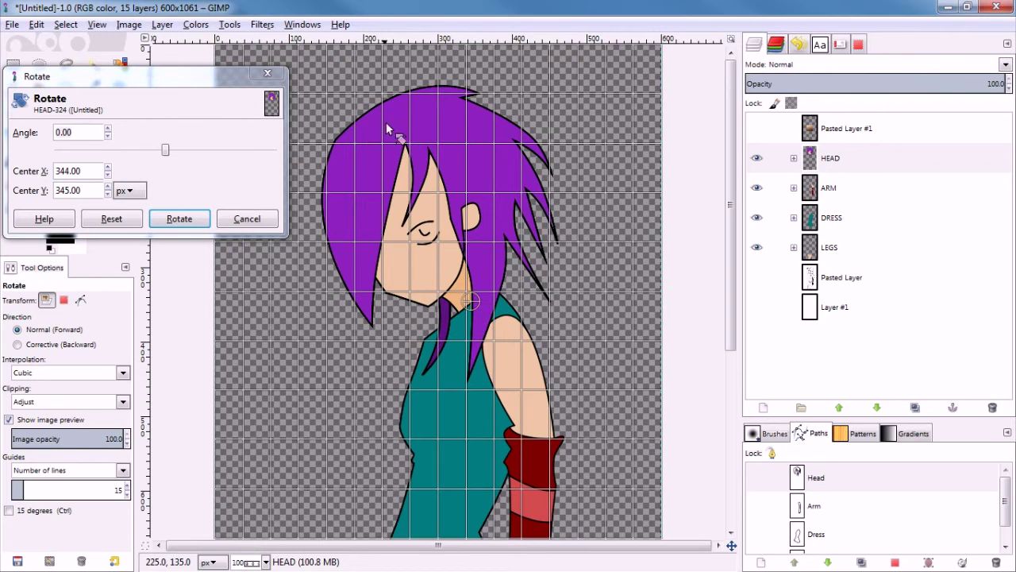
{"action": "left_click_drag", "start_coordinate": [447, 112], "coordinate": [486, 95]}
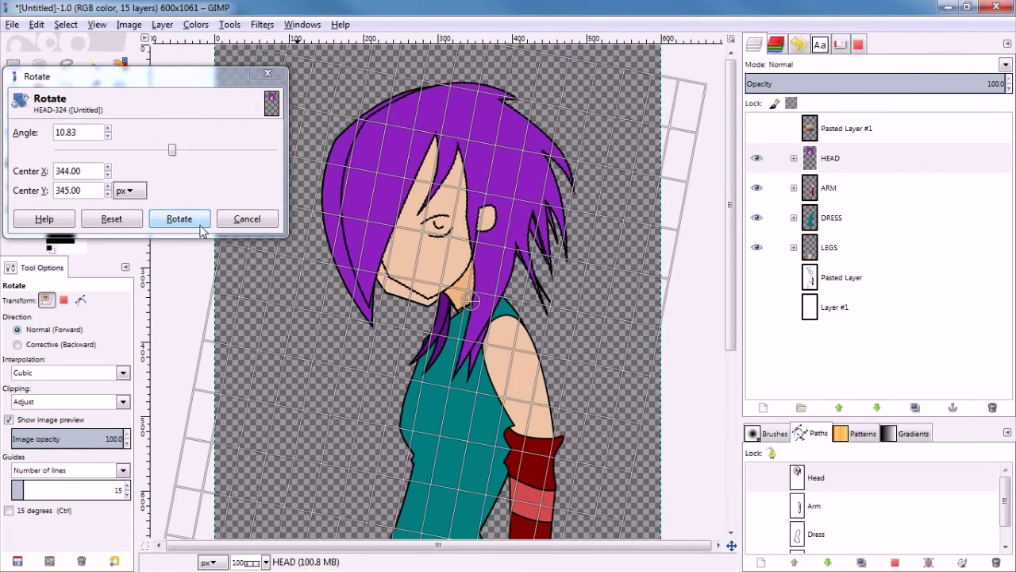
{"action": "left_click", "coordinate": [179, 219]}
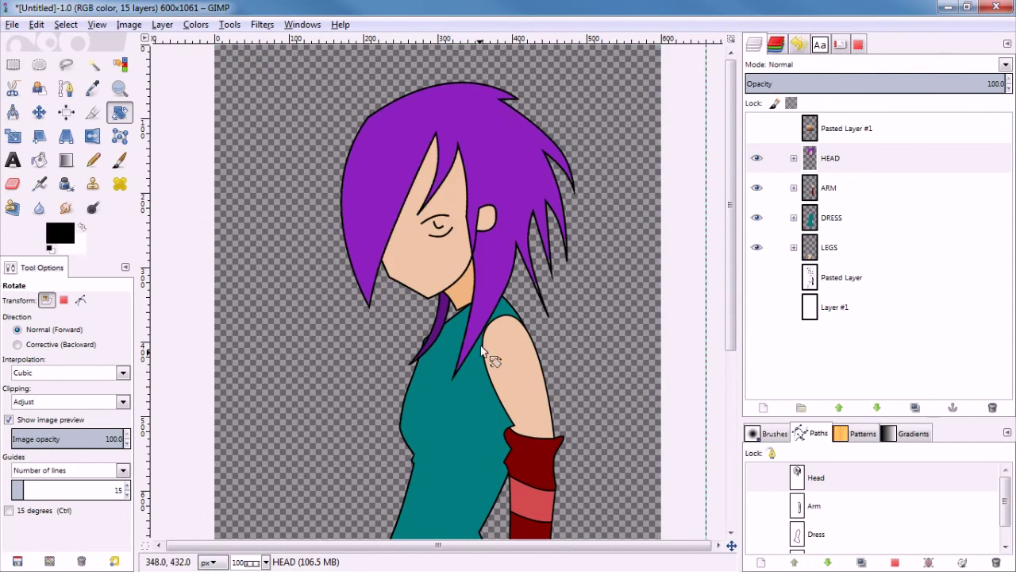
{"action": "scroll", "coordinate": [464, 301], "scroll_direction": "up", "scroll_amount": 6}
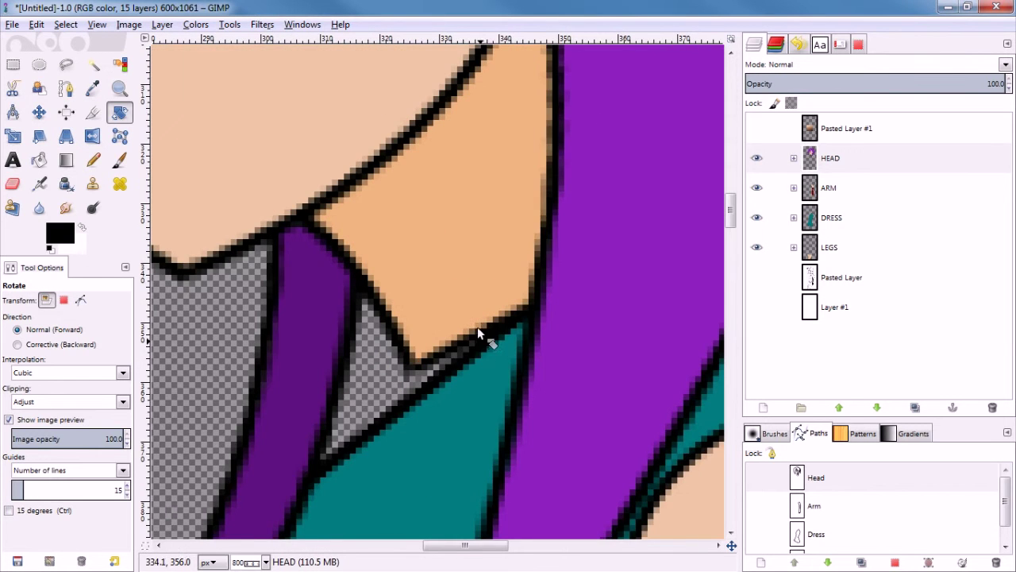
Step: Try the DRESS layer on top by raising it above ARM and HEAD
{"action": "scroll", "coordinate": [460, 338], "scroll_direction": "down", "scroll_amount": 4}
{"action": "scroll", "coordinate": [455, 332], "scroll_direction": "down", "scroll_amount": 1}
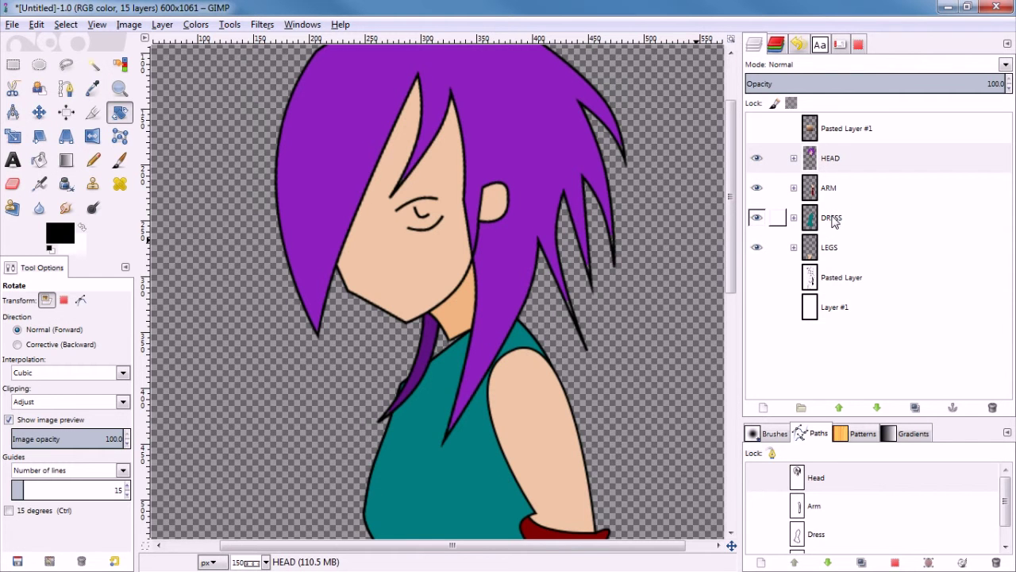
{"action": "left_click_drag", "start_coordinate": [834, 224], "coordinate": [828, 270]}
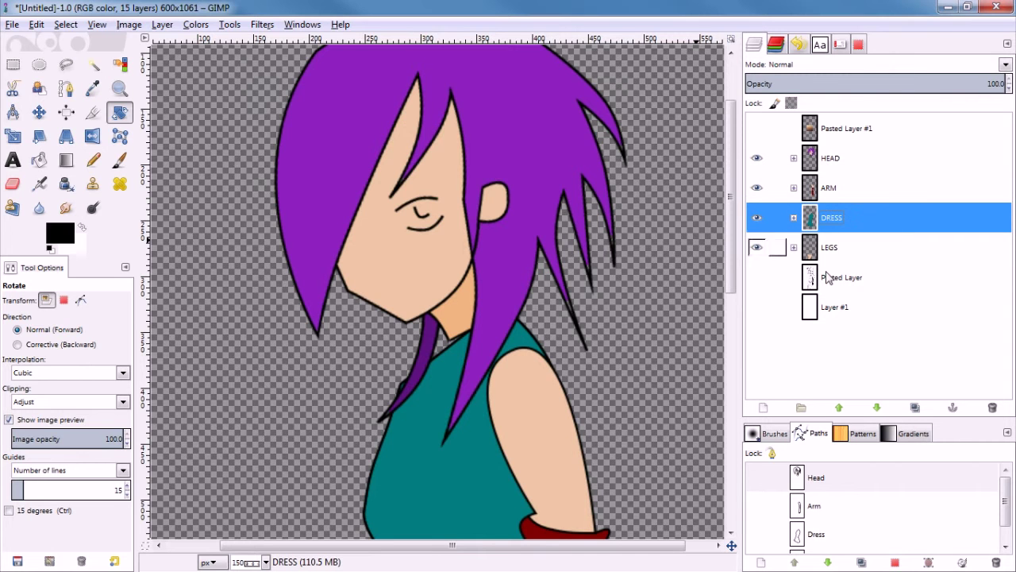
{"action": "left_click", "coordinate": [839, 407]}
{"action": "left_click", "coordinate": [838, 407]}
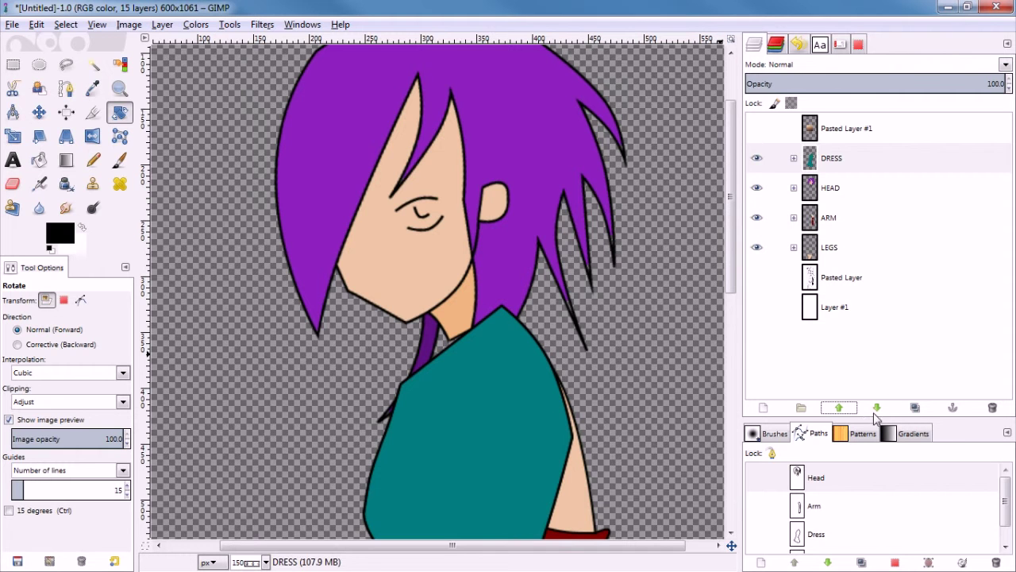
Step: Lower DRESS back below HEAD and ARM, then start rotating it (angle 0.00, centre 300.00, 530.50)
{"action": "left_click", "coordinate": [874, 407]}
{"action": "left_click", "coordinate": [873, 407]}
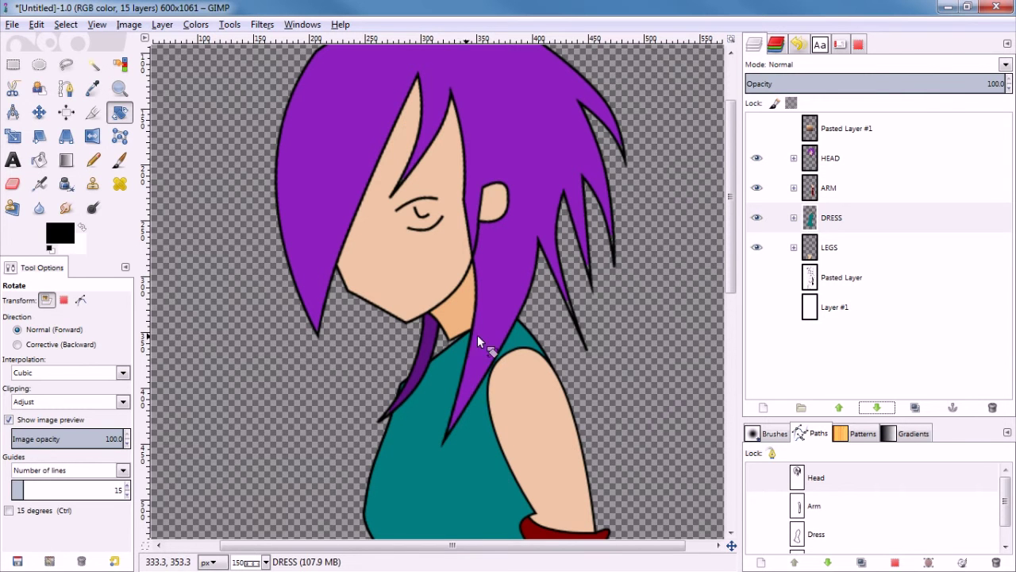
{"action": "key", "text": "ctrl+z"}
{"action": "key", "text": "ctrl+z"}
{"action": "key", "text": "ctrl+y"}
{"action": "key", "text": "ctrl+y"}
{"action": "key", "text": "ctrl+y"}
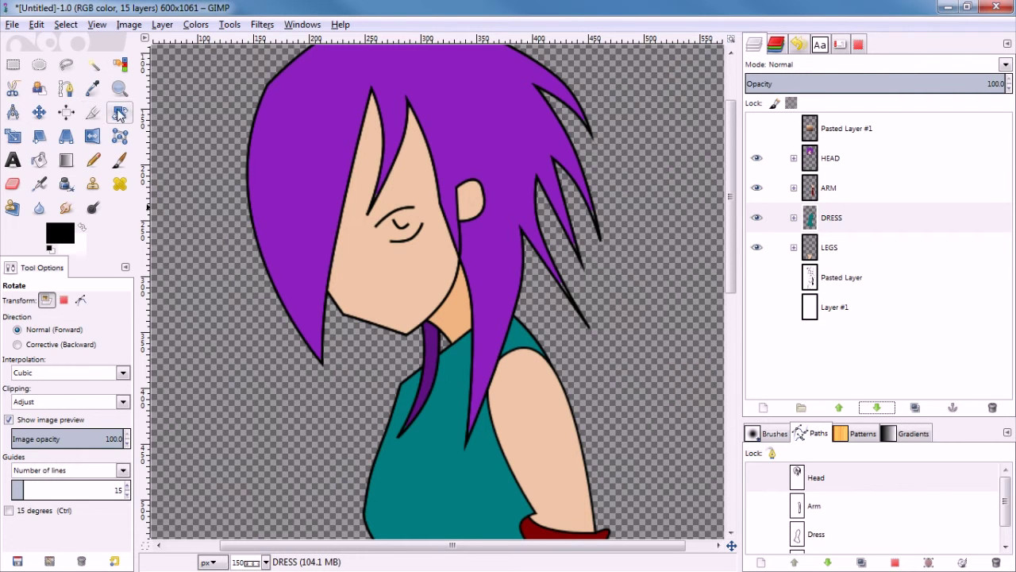
{"action": "left_click", "coordinate": [299, 129]}
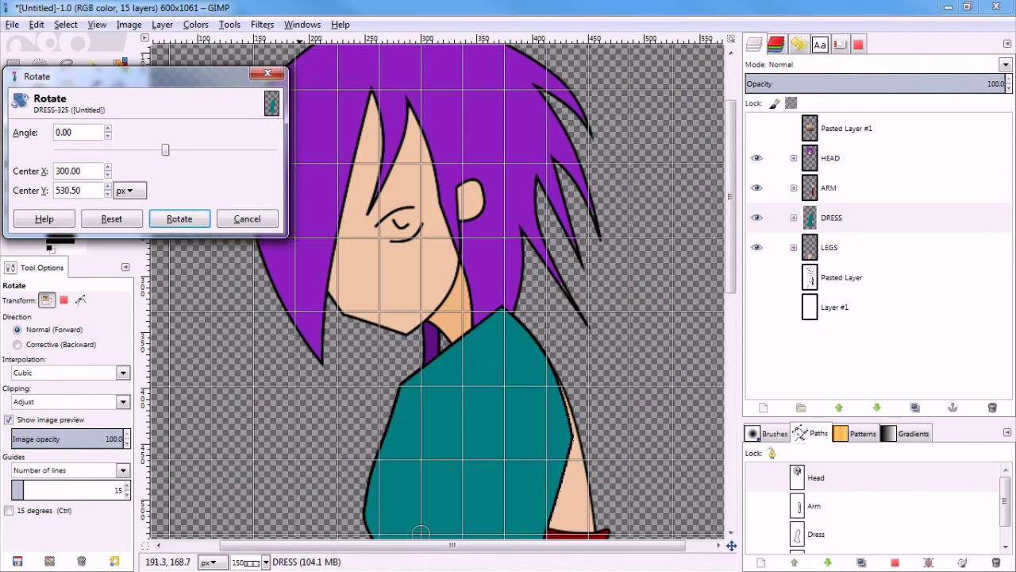
{"action": "left_click", "coordinate": [429, 514]}
{"action": "mouse_move", "coordinate": [428, 515]}
{"action": "left_mouse_down"}
{"action": "mouse_move", "coordinate": [429, 290]}
{"action": "mouse_move", "coordinate": [472, 332]}
{"action": "mouse_move", "coordinate": [463, 323]}
{"action": "left_mouse_up"}
{"action": "left_click_drag", "start_coordinate": [340, 106], "coordinate": [305, 138]}
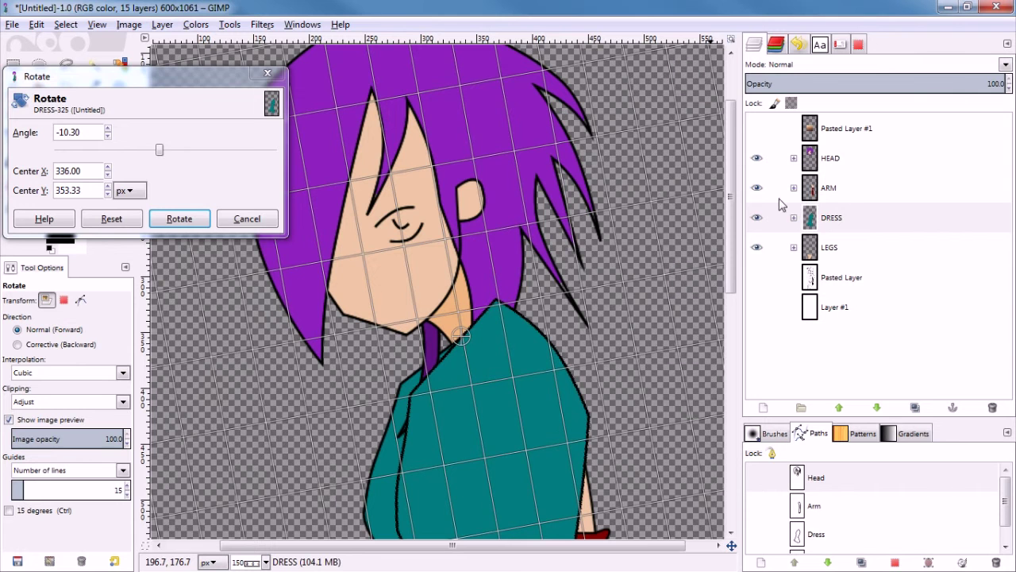
{"action": "left_click", "coordinate": [834, 164]}
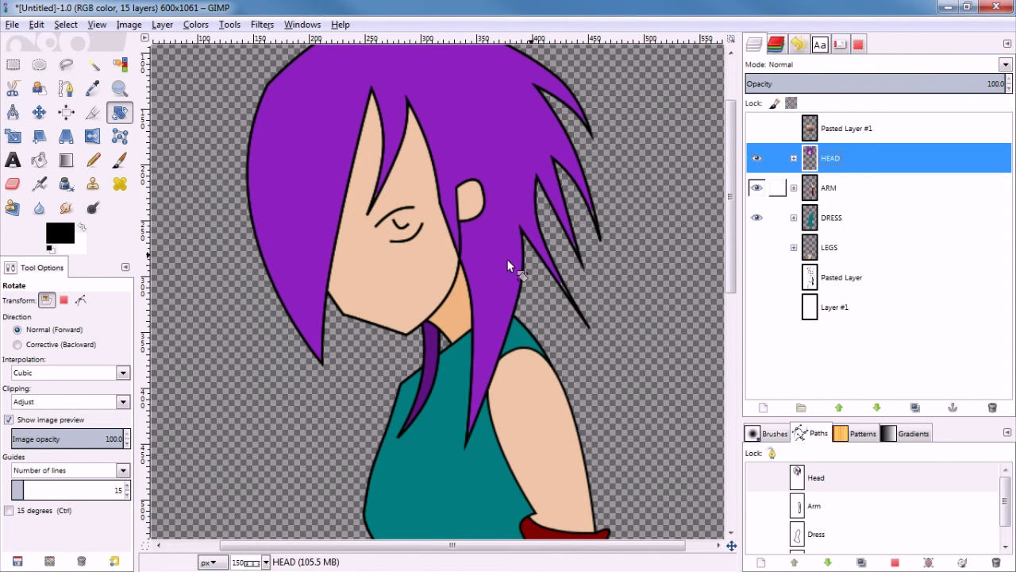
{"action": "left_click", "coordinate": [457, 225]}
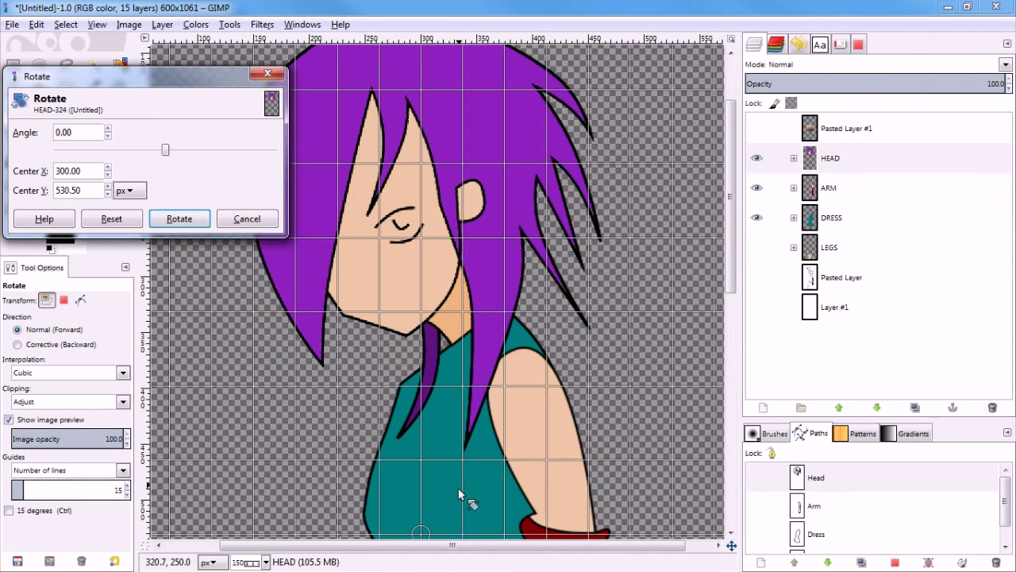
{"action": "left_click_drag", "start_coordinate": [421, 532], "coordinate": [475, 328]}
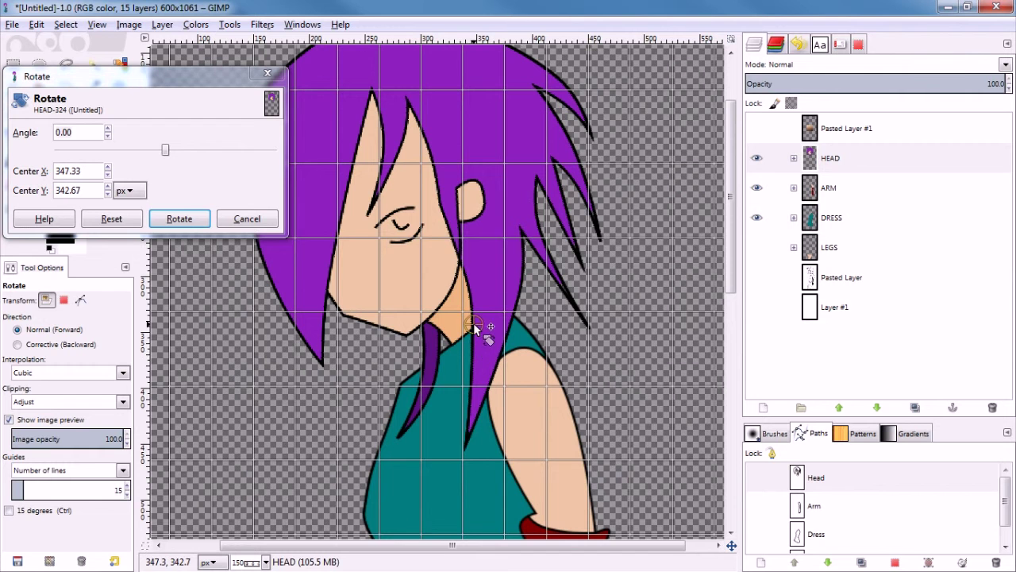
{"action": "left_click_drag", "start_coordinate": [323, 132], "coordinate": [289, 164]}
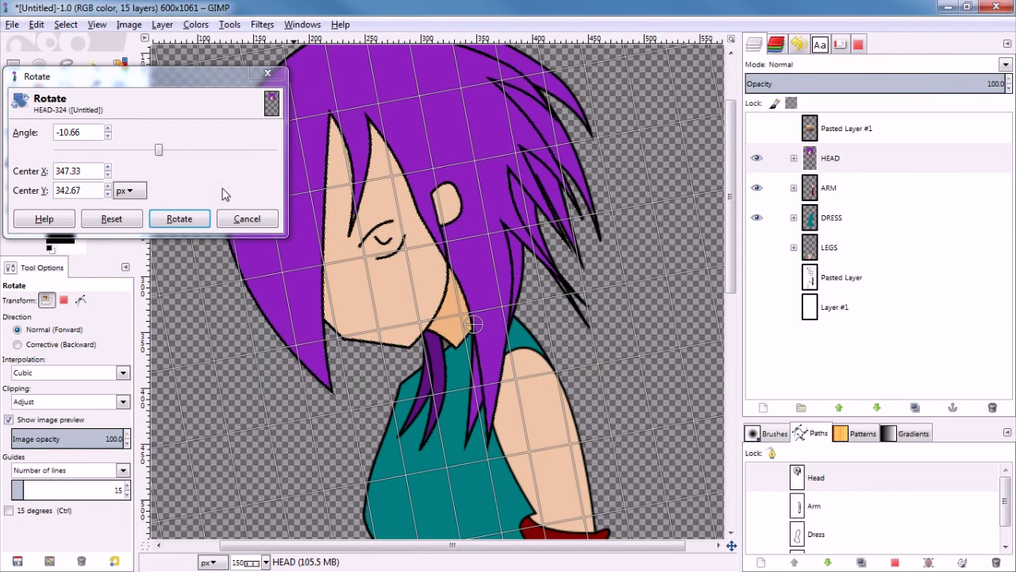
{"action": "left_click", "coordinate": [179, 218]}
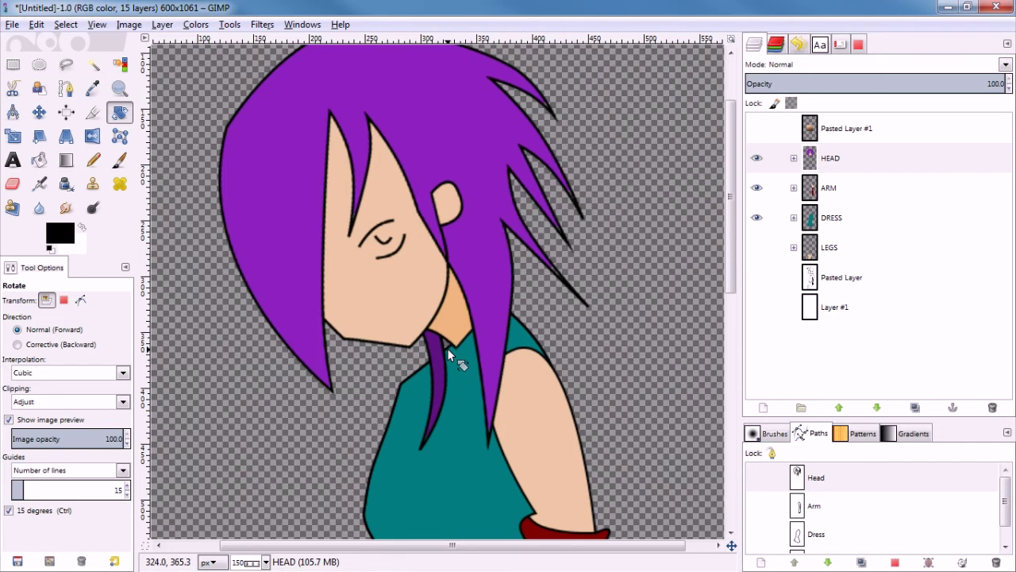
{"action": "key", "text": "ctrl+z"}
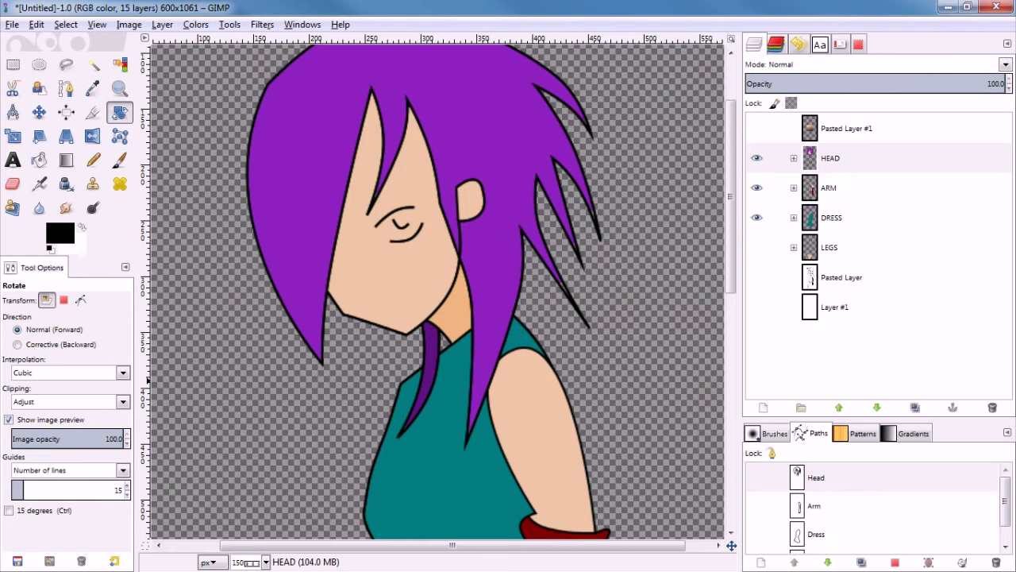
Step: Show LEGS and rotate it about 11 degrees counter-clockwise around a pivot at the hips
{"action": "scroll", "coordinate": [191, 308], "scroll_direction": "down", "scroll_amount": 4}
{"action": "scroll", "coordinate": [250, 329], "scroll_direction": "up", "scroll_amount": 2}
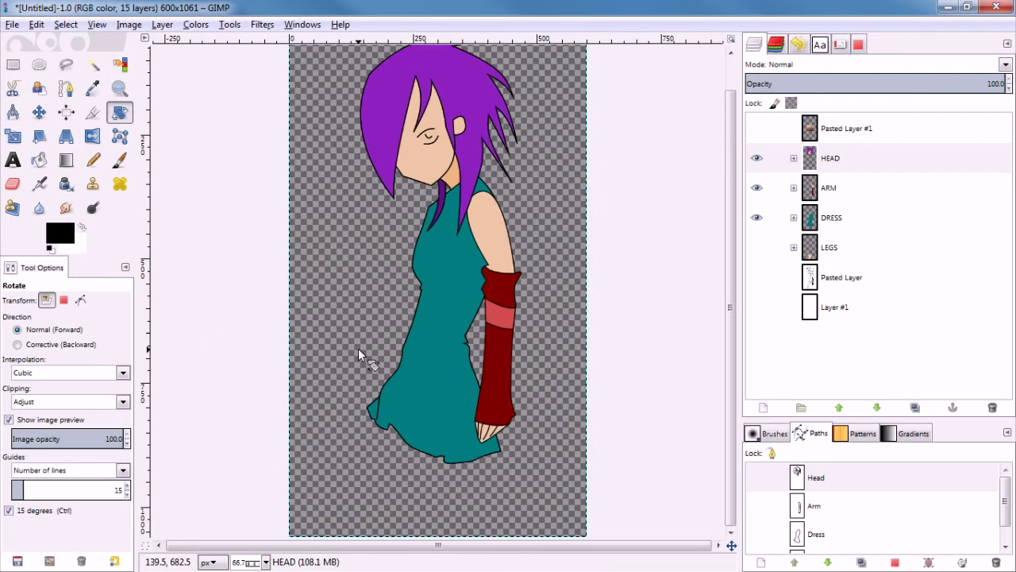
{"action": "left_click", "coordinate": [757, 247]}
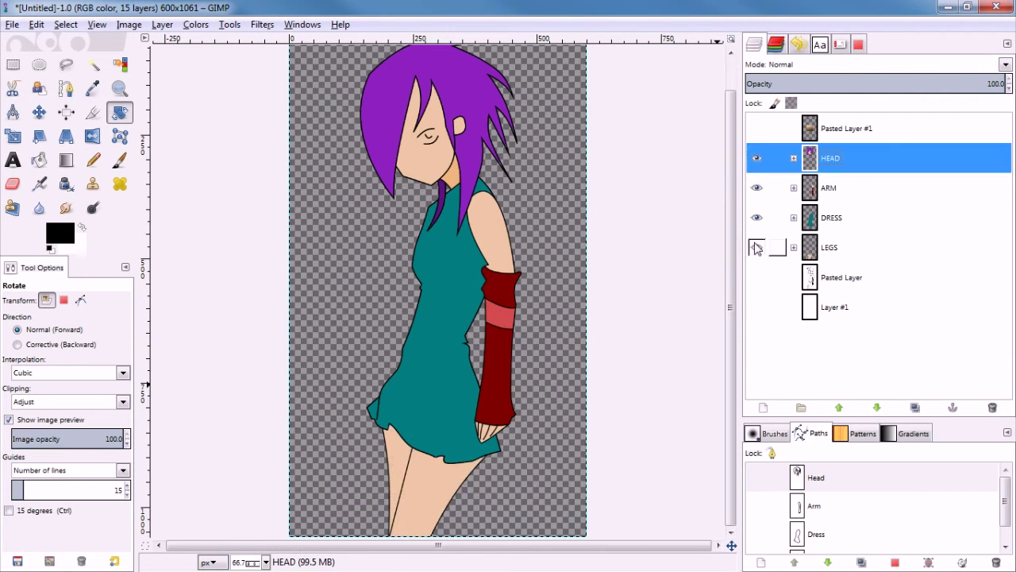
{"action": "left_click", "coordinate": [846, 250]}
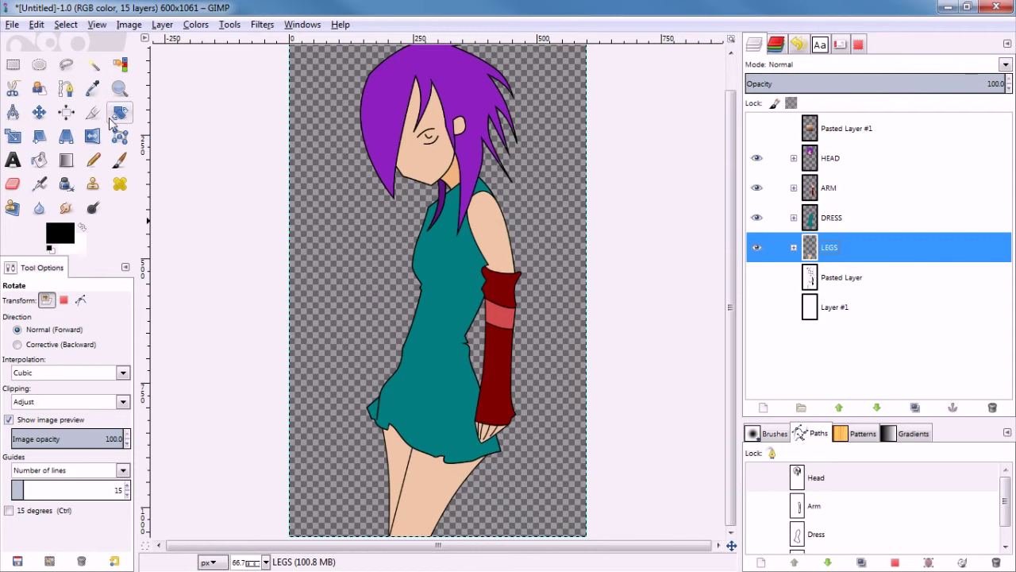
{"action": "left_click", "coordinate": [441, 494]}
{"action": "left_click_drag", "start_coordinate": [455, 302], "coordinate": [437, 427]}
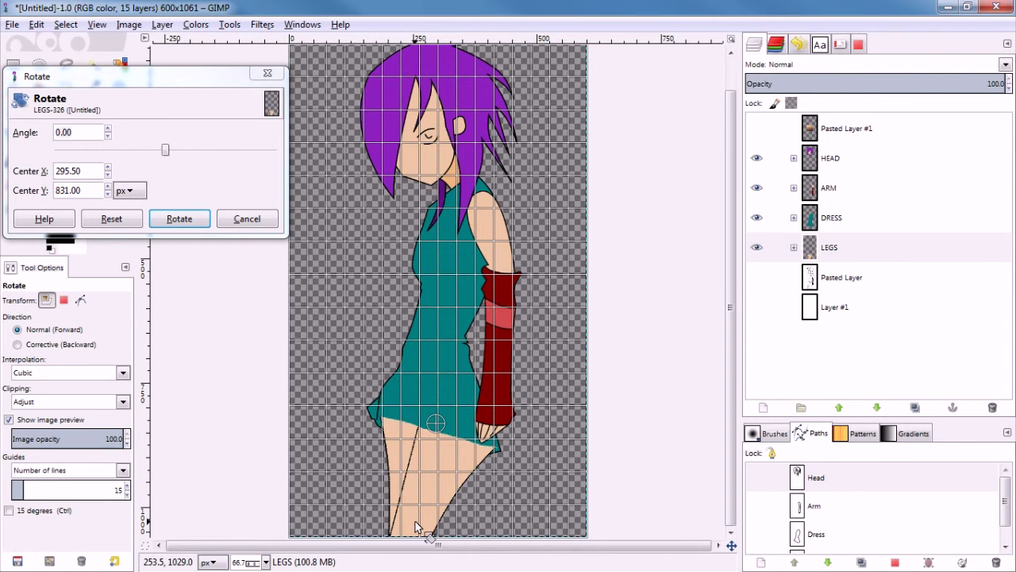
{"action": "left_click_drag", "start_coordinate": [427, 538], "coordinate": [435, 528]}
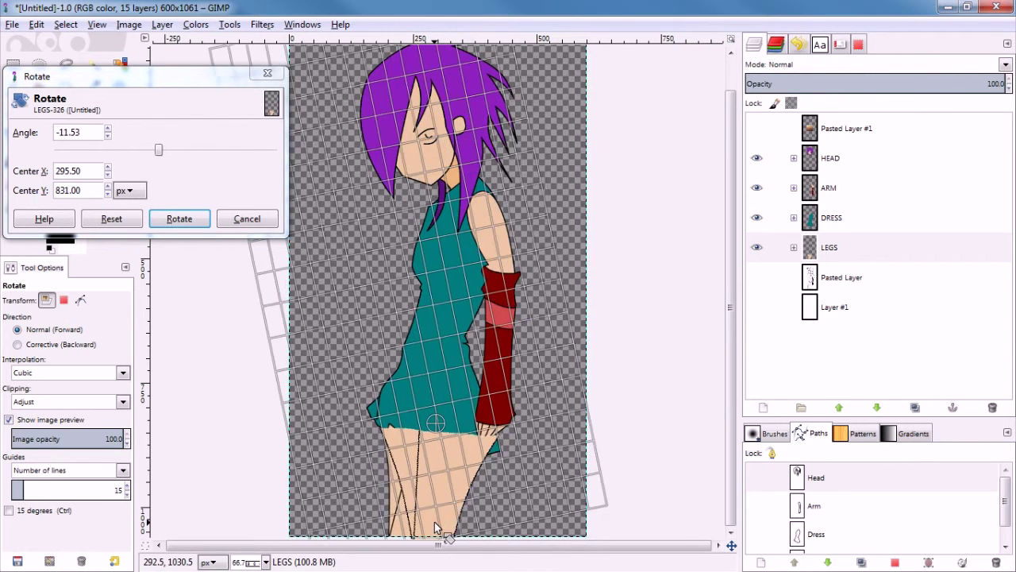
{"action": "left_click", "coordinate": [205, 223]}
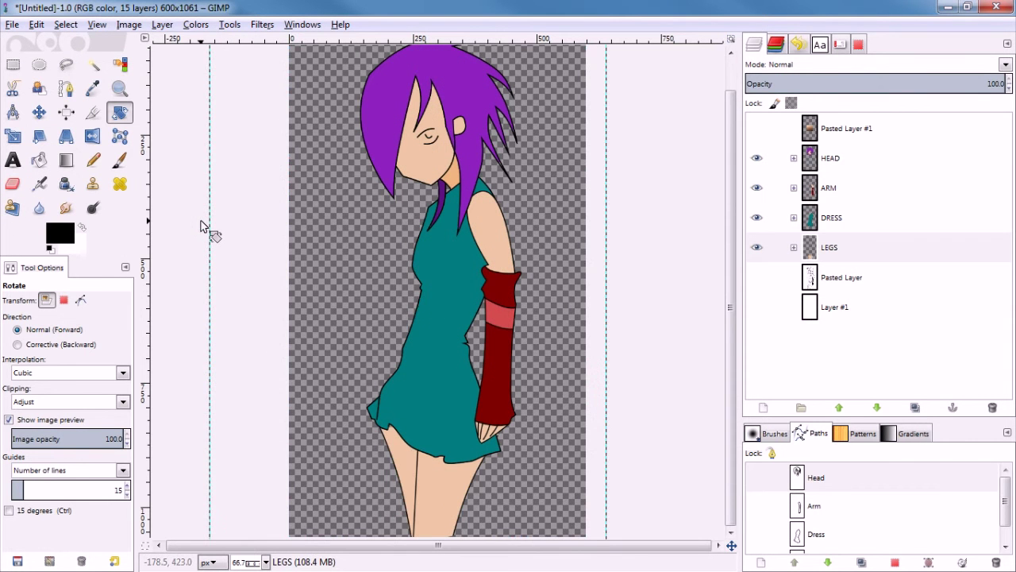
Step: Compare poses with undo/redo, then undo the legs rotation for good
{"action": "key", "text": "ctrl+z"}
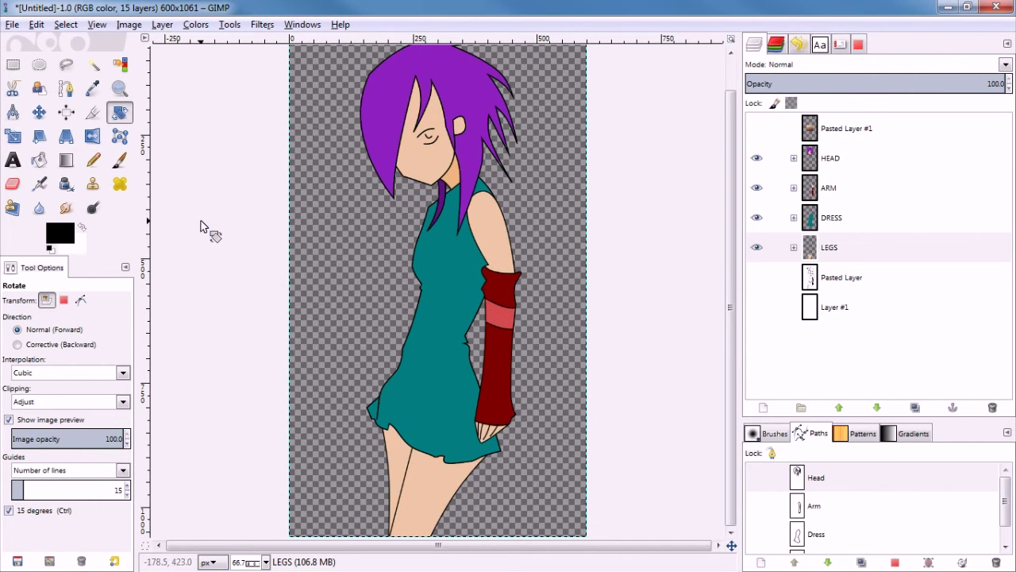
{"action": "key", "text": "ctrl+y"}
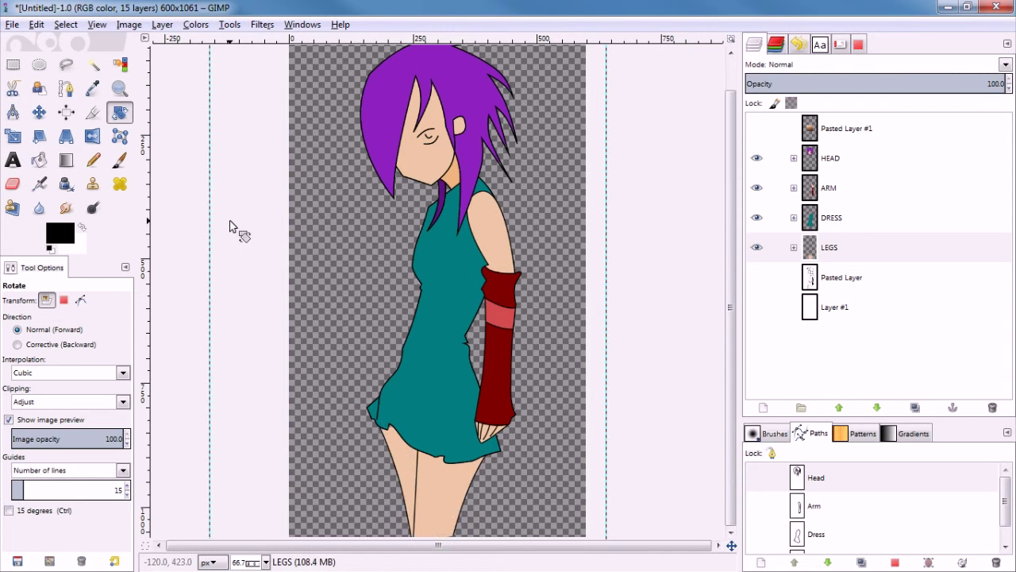
{"action": "key", "text": "ctrl+z"}
{"action": "key", "text": "ctrl+y"}
{"action": "key", "text": "ctrl+z"}
{"action": "key", "text": "ctrl+y"}
{"action": "key", "text": "ctrl+z"}
{"action": "key", "text": "ctrl+y"}
{"action": "key", "text": "ctrl+z"}
{"action": "key", "text": "ctrl+y"}
{"action": "key", "text": "ctrl+z"}
{"action": "key", "text": "ctrl+y"}
{"action": "key", "text": "ctrl+z"}
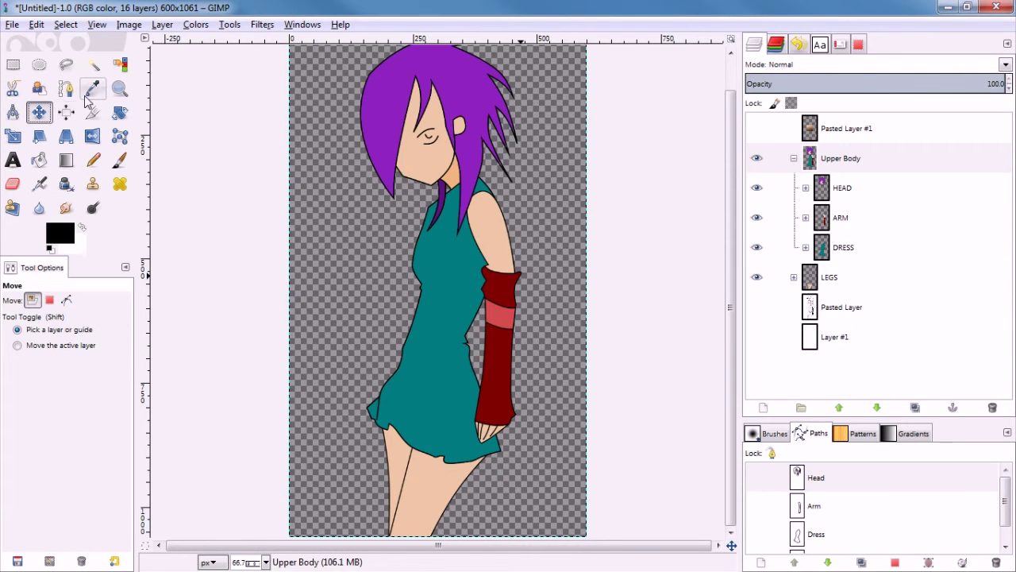
Step: Rotate the Upper Body group about -9 degrees around a pivot at the waist
{"action": "left_click", "coordinate": [120, 115]}
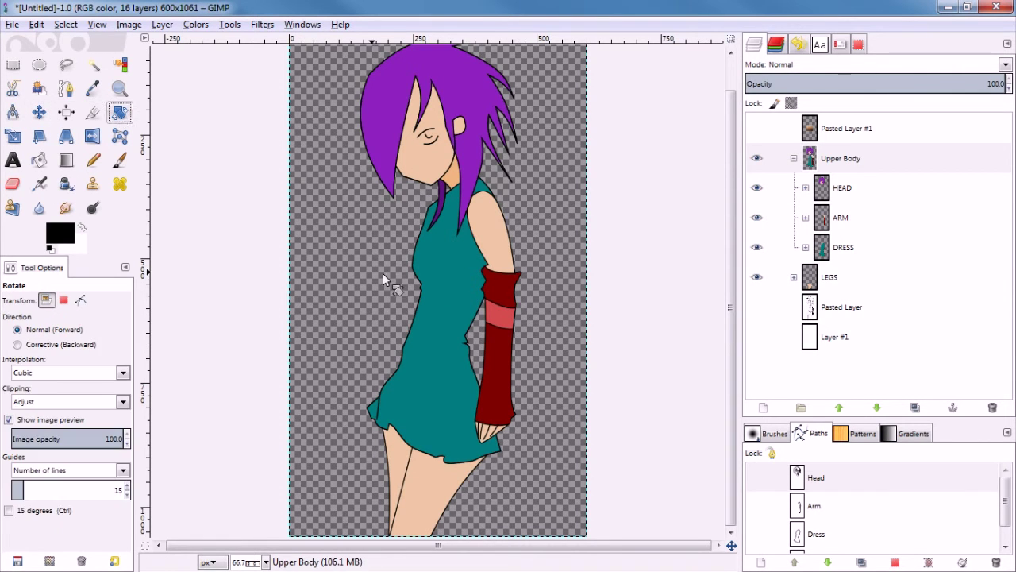
{"action": "left_click", "coordinate": [442, 354]}
{"action": "left_click_drag", "start_coordinate": [434, 282], "coordinate": [435, 450]}
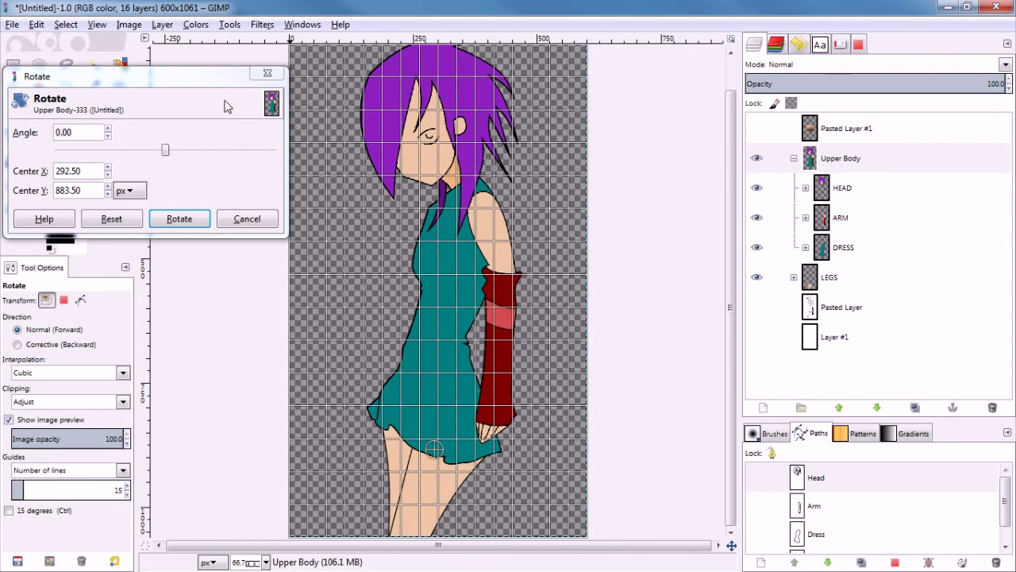
{"action": "mouse_move", "coordinate": [469, 127]}
{"action": "left_mouse_down"}
{"action": "mouse_move", "coordinate": [407, 127]}
{"action": "mouse_move", "coordinate": [472, 124]}
{"action": "mouse_move", "coordinate": [476, 145]}
{"action": "mouse_move", "coordinate": [510, 151]}
{"action": "mouse_move", "coordinate": [507, 162]}
{"action": "mouse_move", "coordinate": [404, 135]}
{"action": "mouse_move", "coordinate": [445, 136]}
{"action": "mouse_move", "coordinate": [430, 136]}
{"action": "left_mouse_up"}
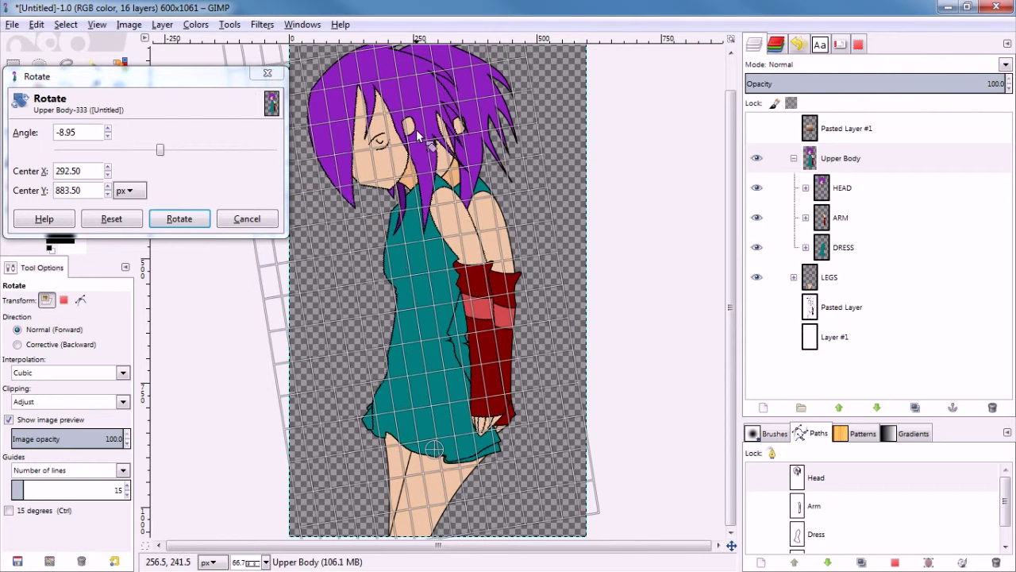
{"action": "left_click", "coordinate": [179, 219]}
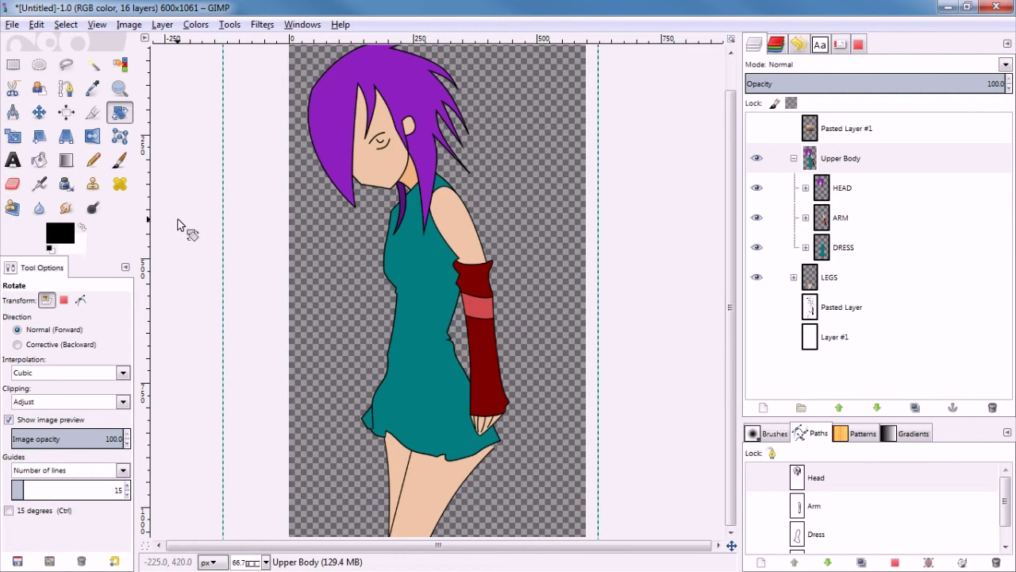
Step: Undo the Upper Body lean so the girl stands upright, and select the LEGS layer
{"action": "scroll", "coordinate": [544, 458], "scroll_direction": "up", "scroll_amount": 3}
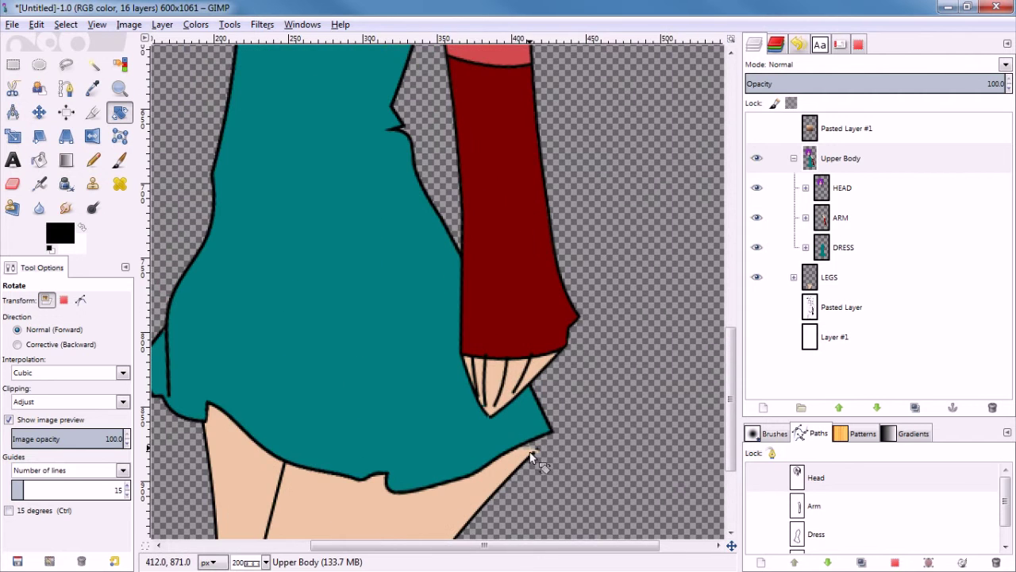
{"action": "scroll", "coordinate": [505, 445], "scroll_direction": "down", "scroll_amount": 3}
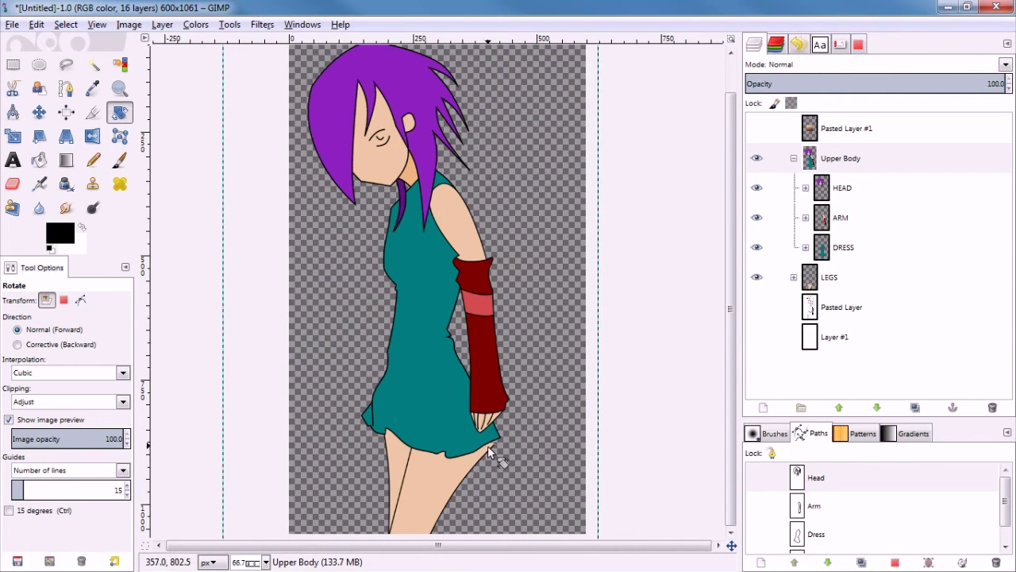
{"action": "key", "text": "ctrl+z"}
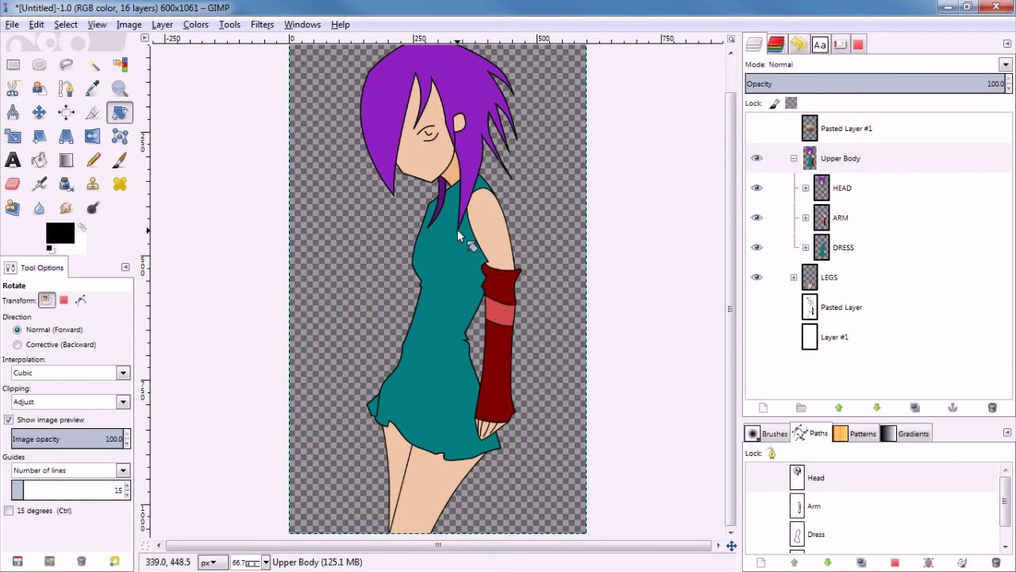
{"action": "left_click", "coordinate": [826, 278]}
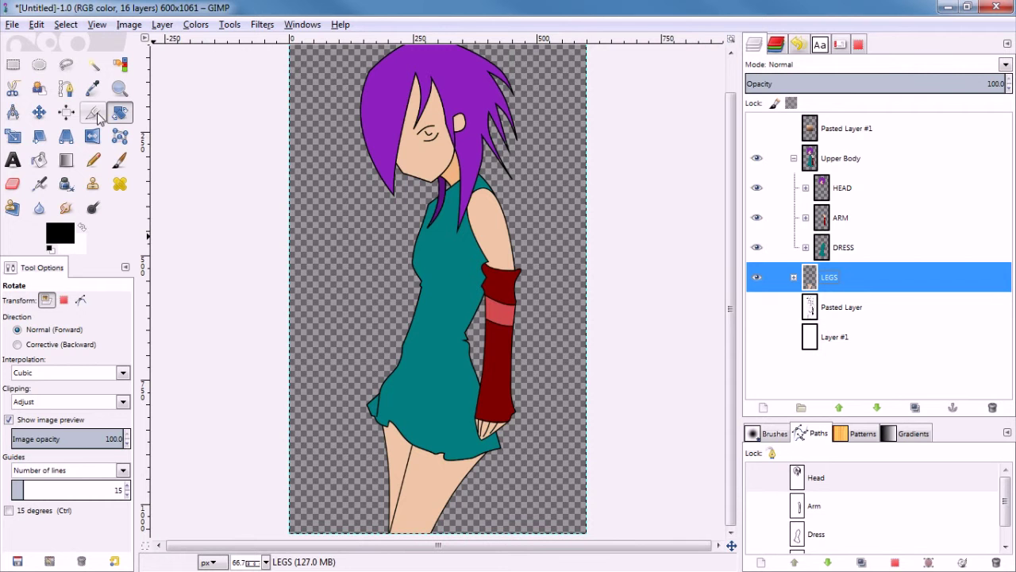
Step: Tilt the LEGS layer slightly counter-clockwise around a pivot at the hips
{"action": "left_click", "coordinate": [432, 528]}
{"action": "left_click_drag", "start_coordinate": [438, 274], "coordinate": [435, 435]}
{"action": "left_click_drag", "start_coordinate": [426, 530], "coordinate": [445, 528]}
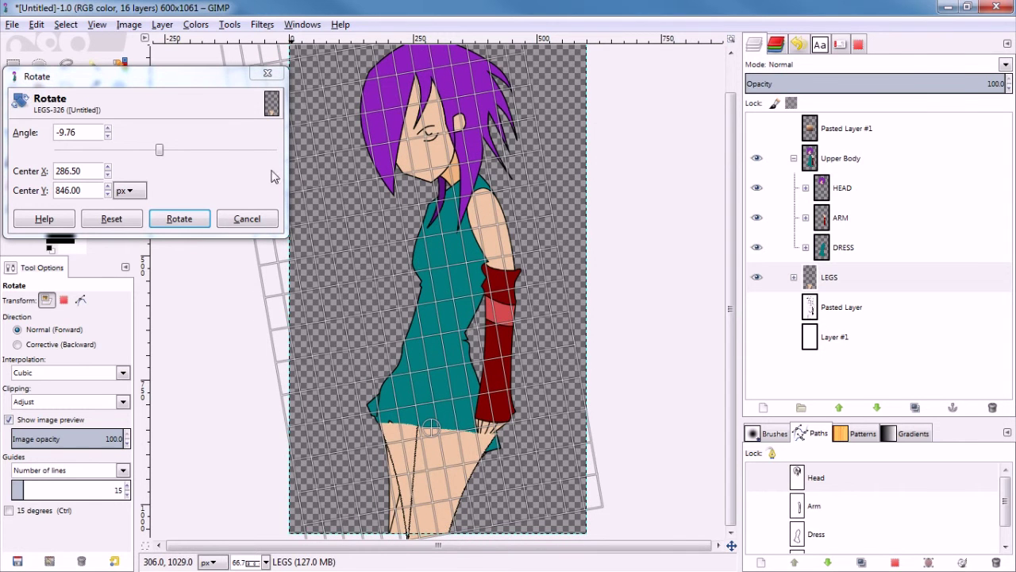
{"action": "left_click", "coordinate": [179, 218]}
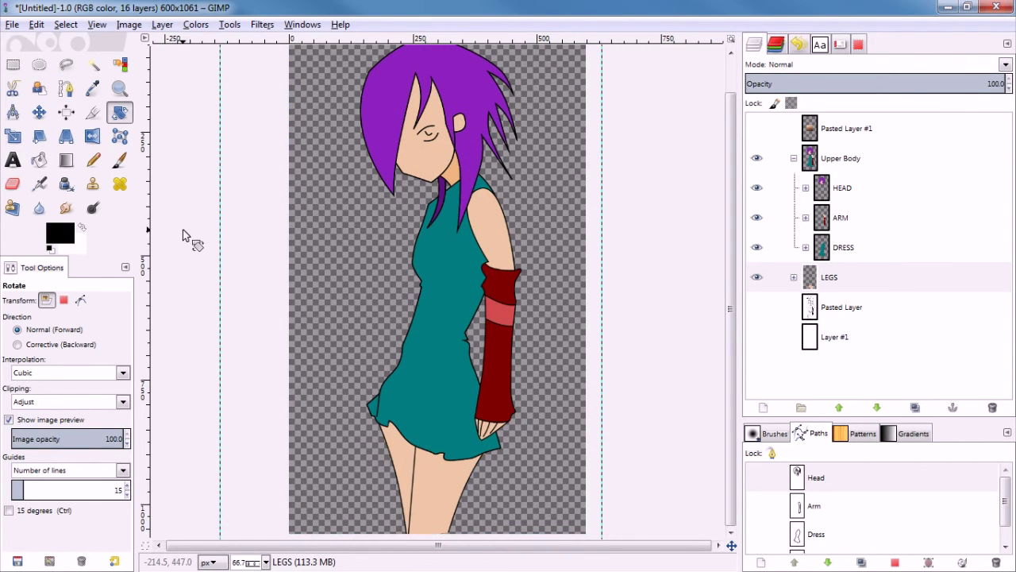
Step: Lean the Upper Body group about 5 degrees forward around a pivot at the skirt
{"action": "left_click", "coordinate": [774, 158]}
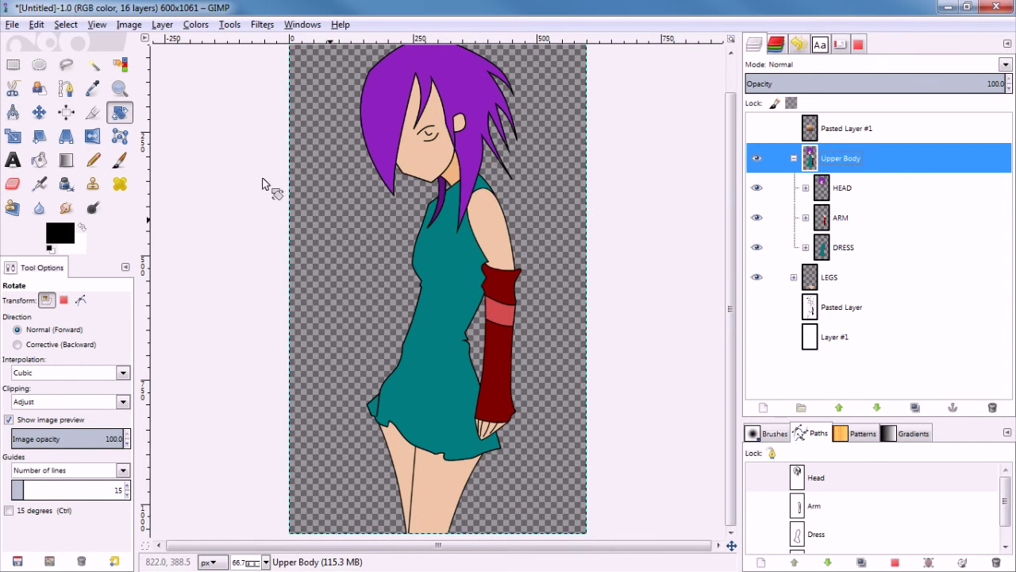
{"action": "left_click", "coordinate": [416, 247]}
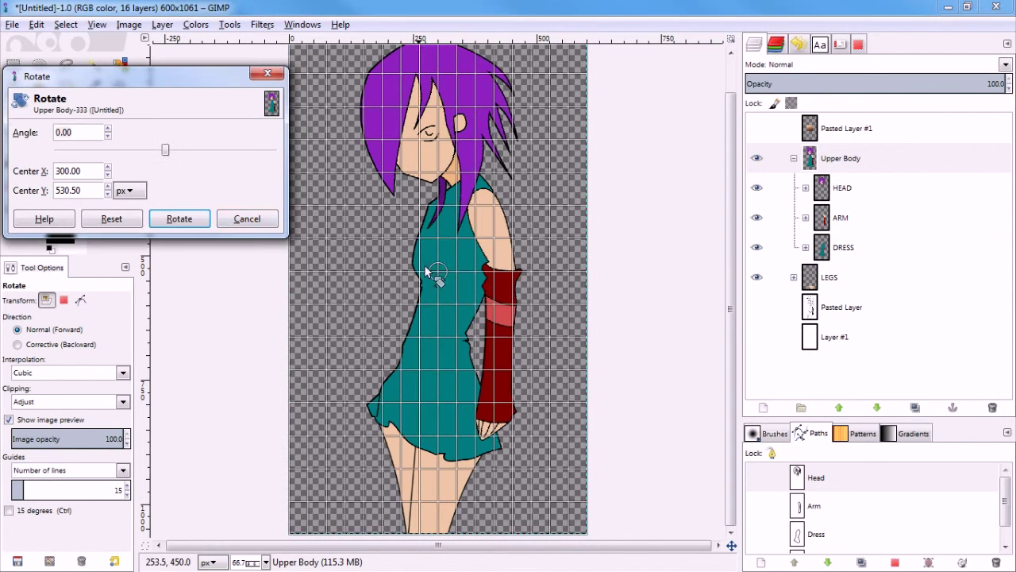
{"action": "left_click_drag", "start_coordinate": [440, 271], "coordinate": [429, 448]}
{"action": "left_click_drag", "start_coordinate": [411, 132], "coordinate": [381, 131]}
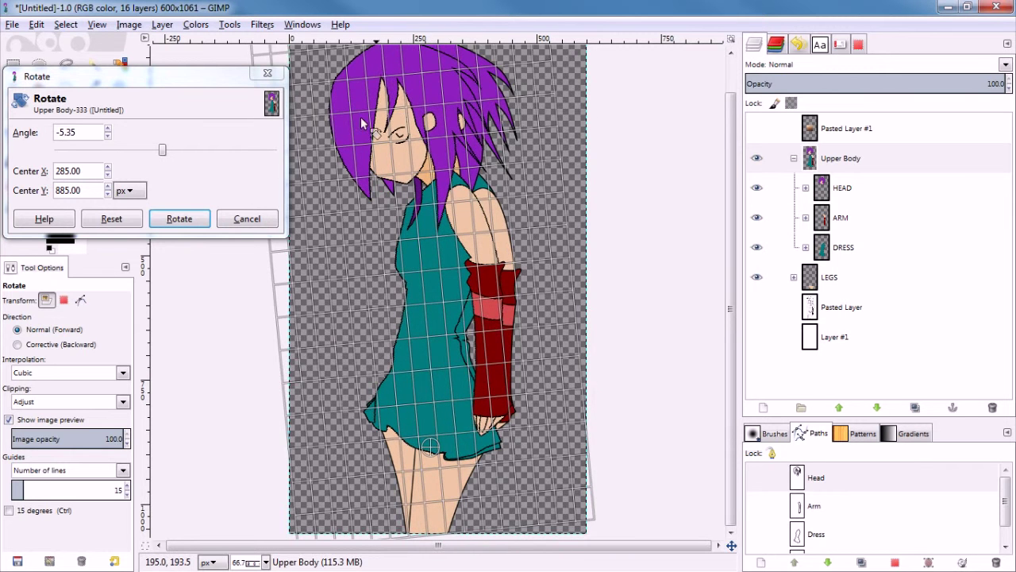
{"action": "left_click", "coordinate": [179, 219]}
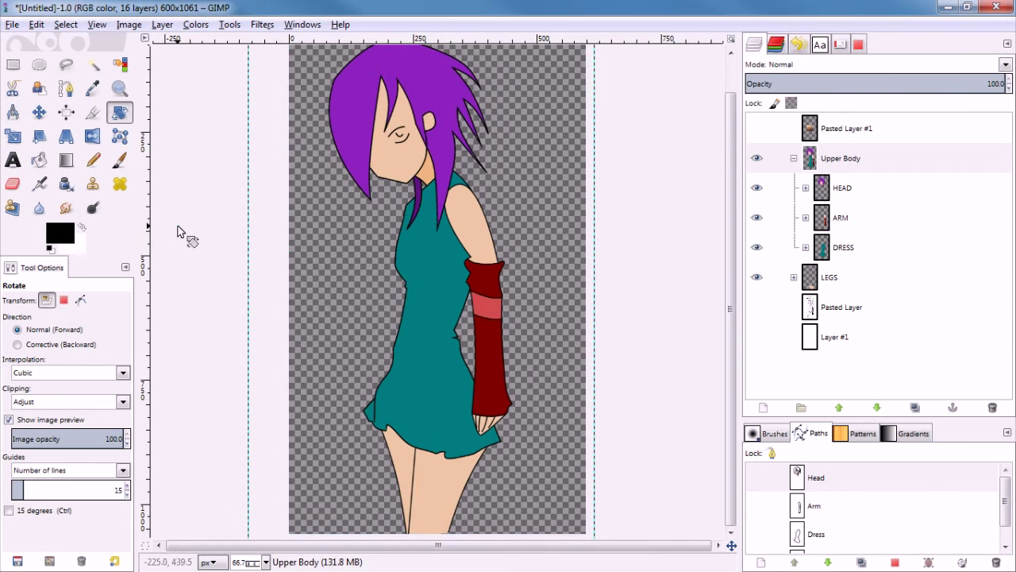
Step: Undo back to the straighter pose and hide the DRESS, ARM and HEAD layers
{"action": "key", "text": "ctrl+z"}
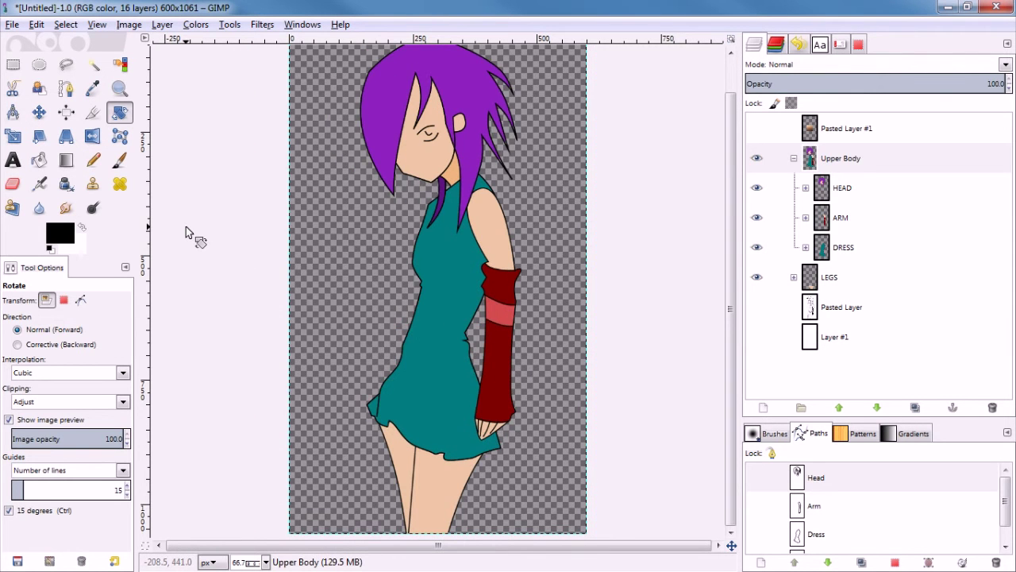
{"action": "key", "text": "ctrl+y"}
{"action": "key", "text": "ctrl+z"}
{"action": "key", "text": "ctrl+z"}
{"action": "key", "text": "ctrl+z"}
{"action": "key", "text": "ctrl+z"}
{"action": "key", "text": "ctrl+z"}
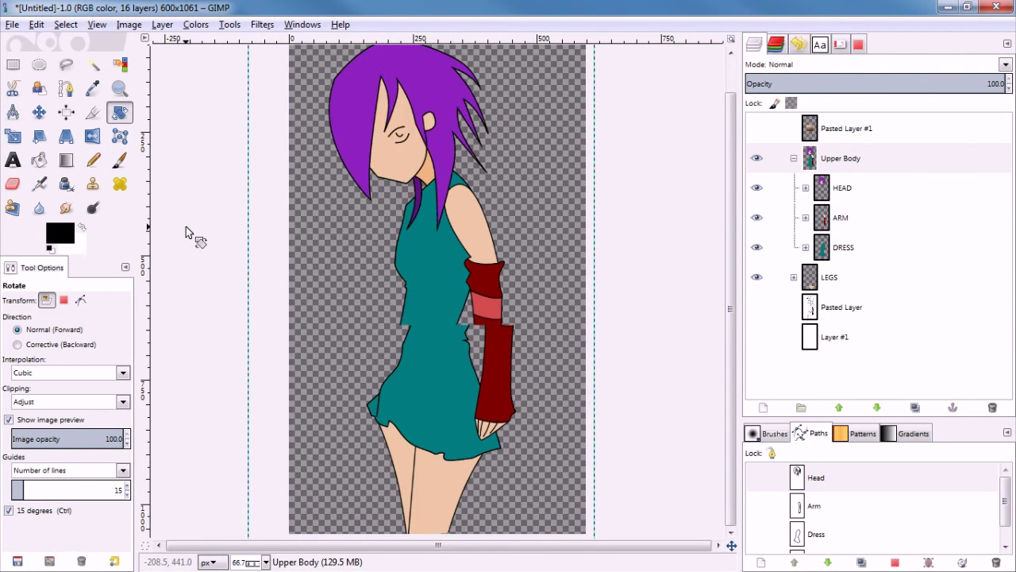
{"action": "key", "text": "ctrl+y"}
{"action": "key", "text": "ctrl+y"}
{"action": "key", "text": "ctrl+y"}
{"action": "key", "text": "ctrl+z"}
{"action": "key", "text": "ctrl+z"}
{"action": "key", "text": "ctrl+z"}
{"action": "key", "text": "ctrl+y"}
{"action": "key", "text": "ctrl+y"}
{"action": "key", "text": "ctrl+y"}
{"action": "key", "text": "ctrl+y"}
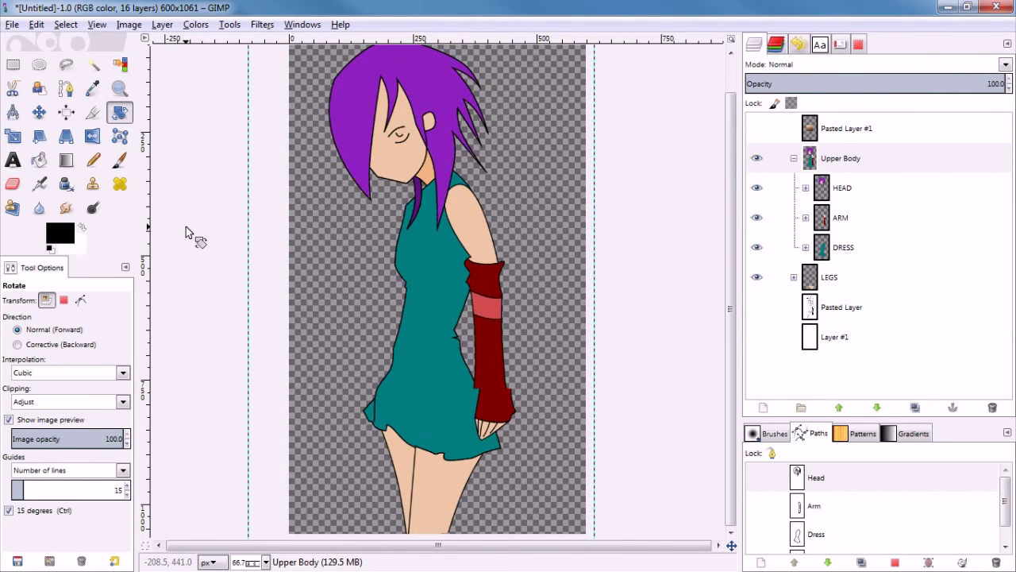
{"action": "key", "text": "ctrl+z"}
{"action": "key", "text": "ctrl+y"}
{"action": "key", "text": "ctrl+z"}
{"action": "key", "text": "ctrl+z"}
{"action": "key", "text": "ctrl+z"}
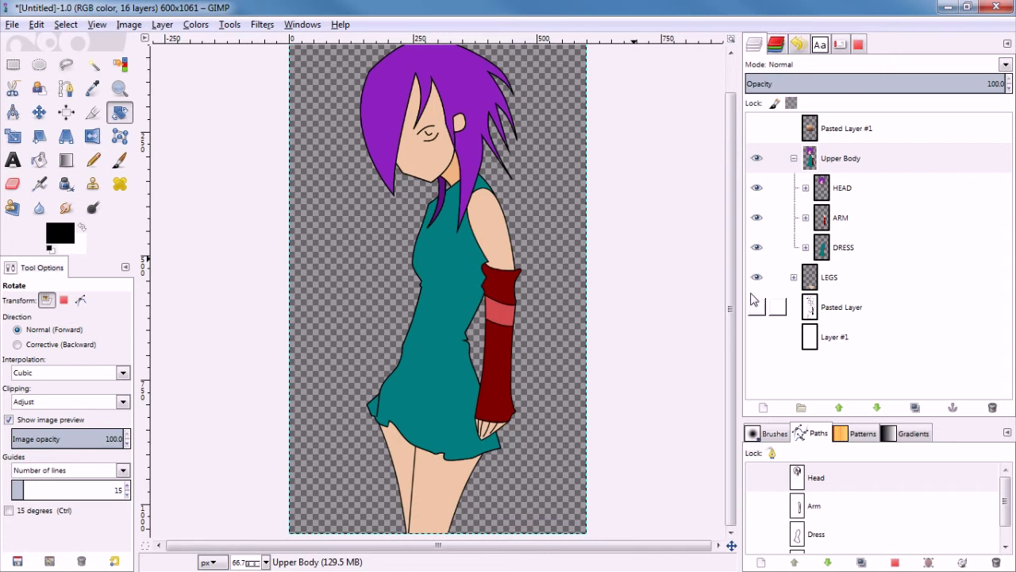
{"action": "left_click_drag", "start_coordinate": [758, 249], "coordinate": [760, 164]}
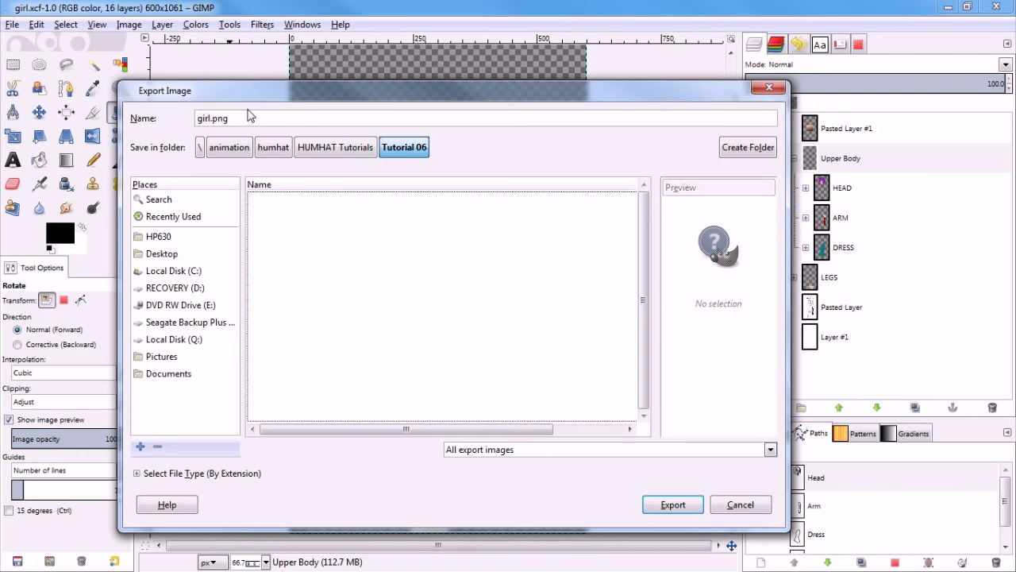
Step: Export the visible legs as legs.png with default PNG settings
{"action": "left_click_drag", "start_coordinate": [242, 118], "coordinate": [190, 117]}
{"action": "left_click_drag", "start_coordinate": [320, 99], "coordinate": [360, 131]}
{"action": "key", "text": "BackSpace"}
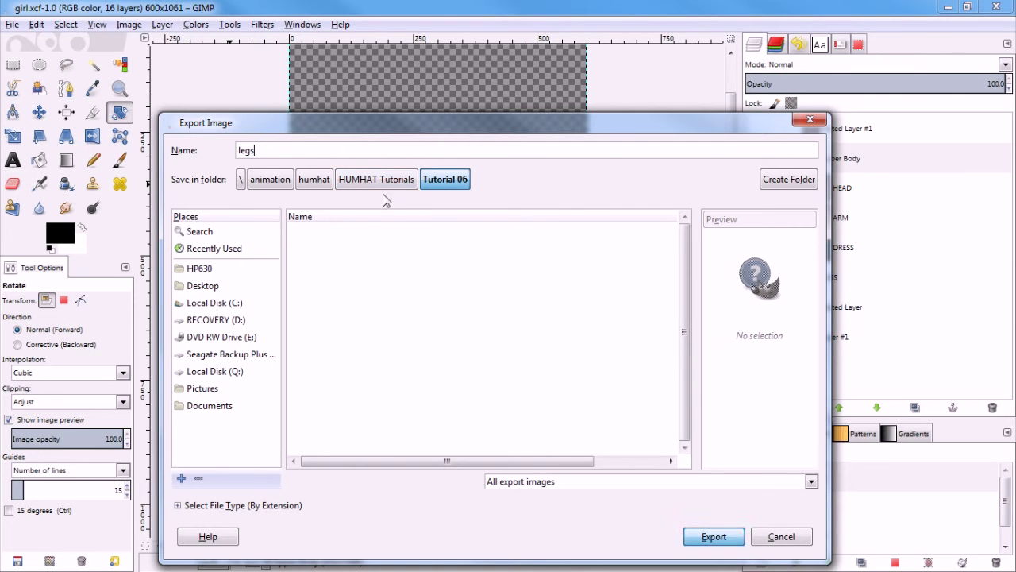
{"action": "key", "text": "Return"}
{"action": "key", "text": "Return"}
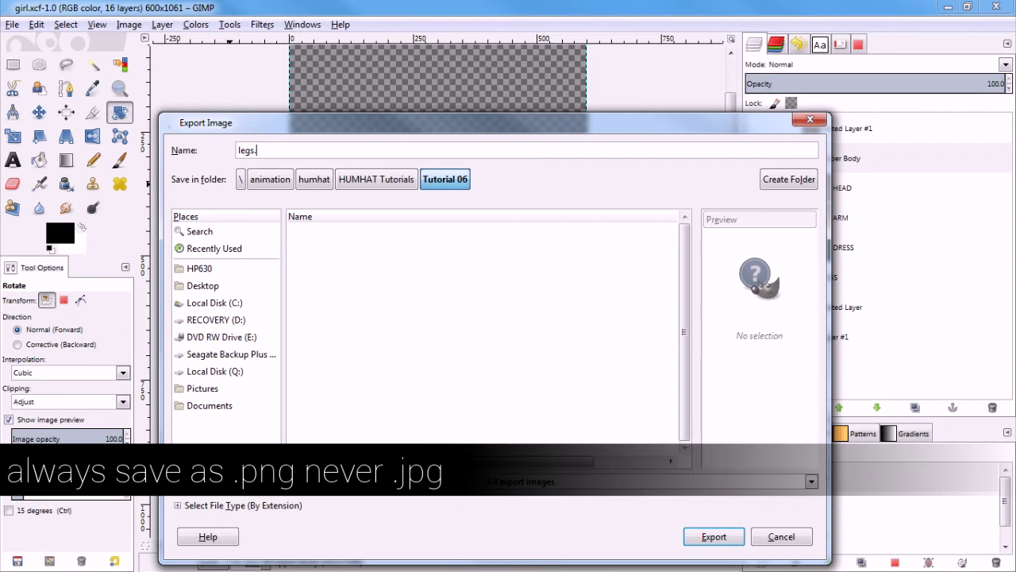
{"action": "key", "text": "Return"}
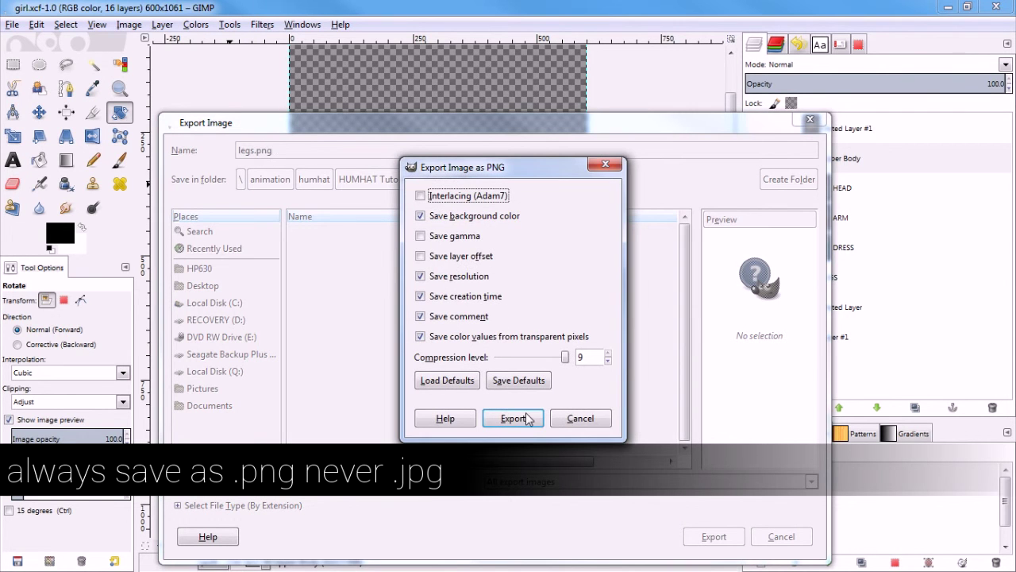
{"action": "left_click", "coordinate": [513, 418]}
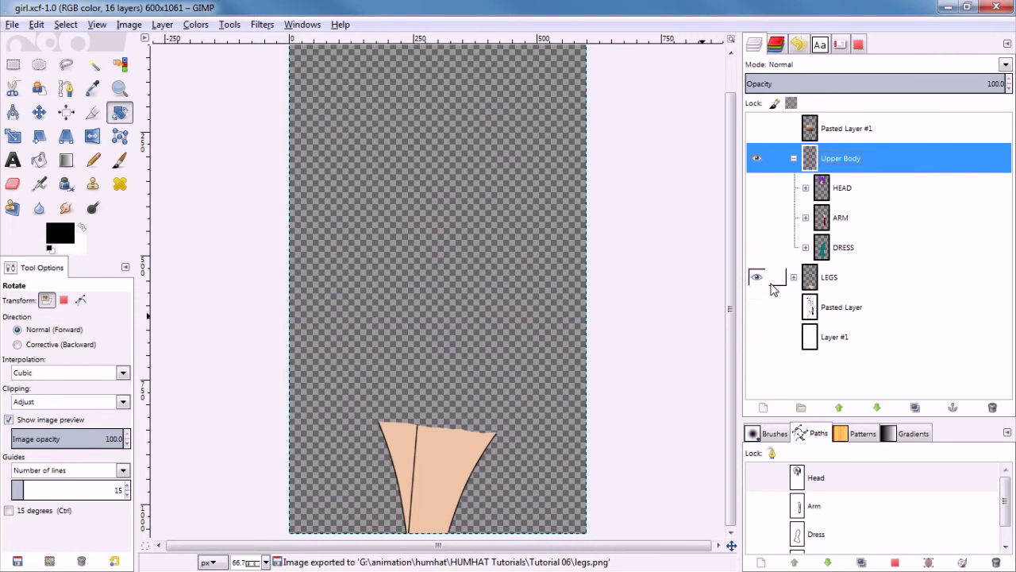
Step: Show only the DRESS layer and export it as dress.png
{"action": "left_click", "coordinate": [756, 277]}
{"action": "left_click", "coordinate": [756, 247]}
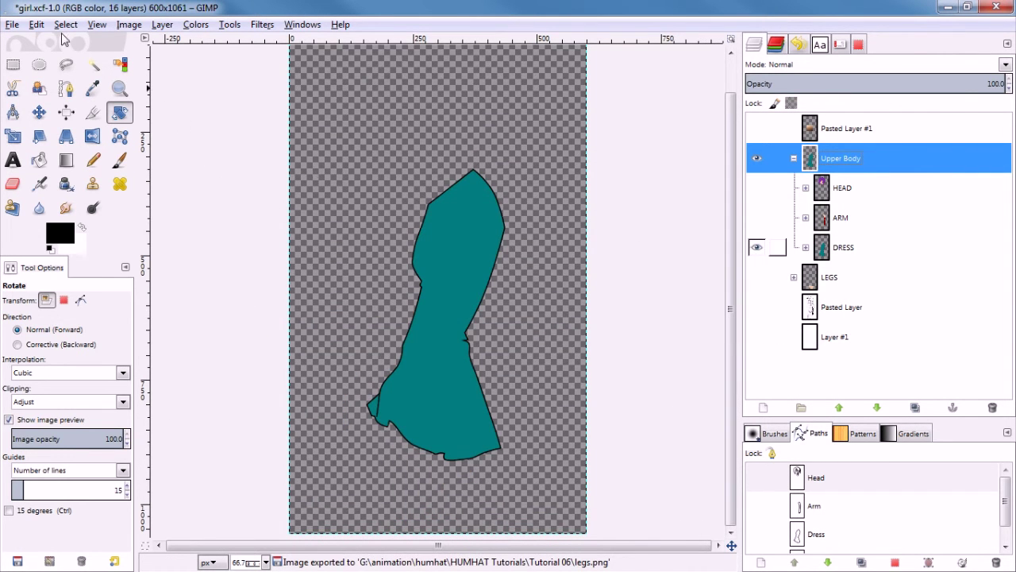
{"action": "left_click", "coordinate": [11, 25]}
{"action": "left_click", "coordinate": [63, 222]}
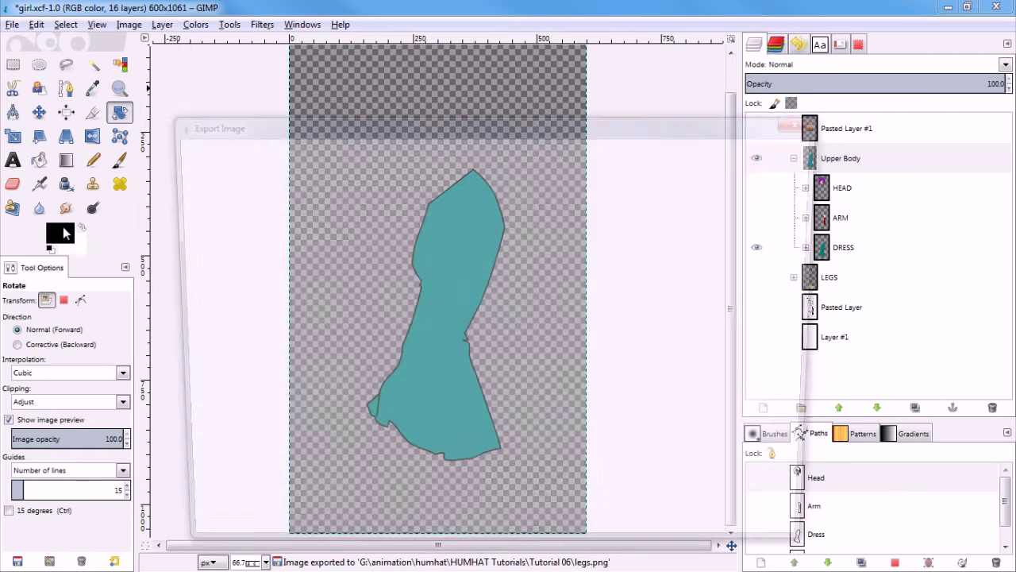
{"action": "type", "text": "dress"}
{"action": "left_click", "coordinate": [705, 538]}
{"action": "left_click", "coordinate": [717, 538]}
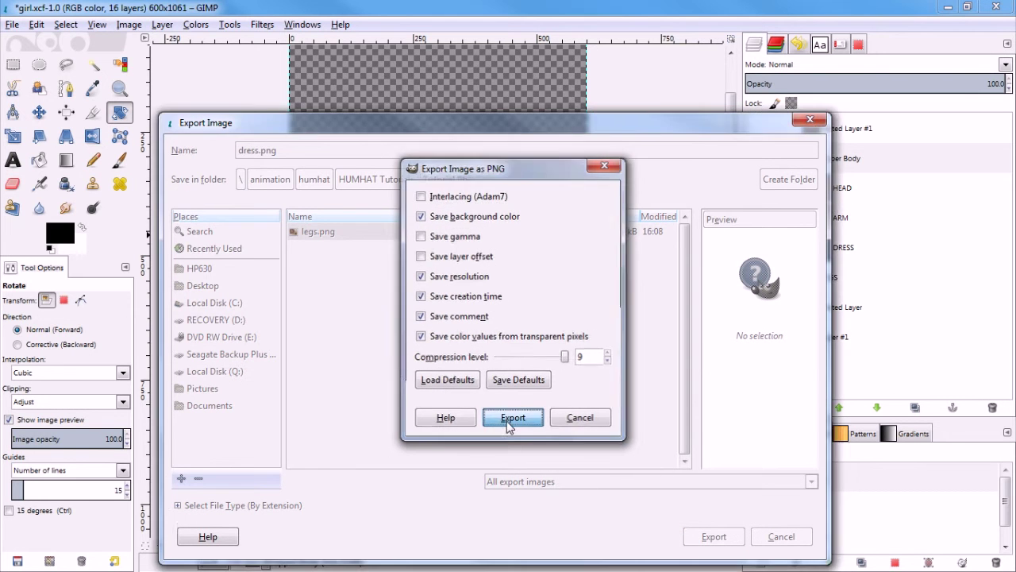
{"action": "left_click", "coordinate": [508, 421]}
Step: Show only the ARM layer and export it as arm.png
{"action": "left_click", "coordinate": [755, 246]}
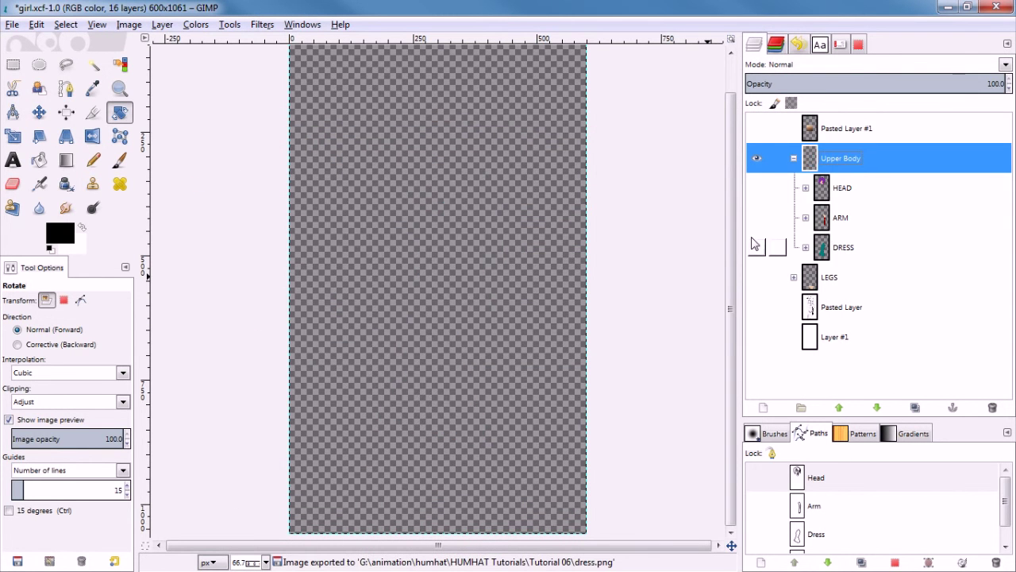
{"action": "left_click", "coordinate": [757, 217]}
{"action": "left_click", "coordinate": [12, 24]}
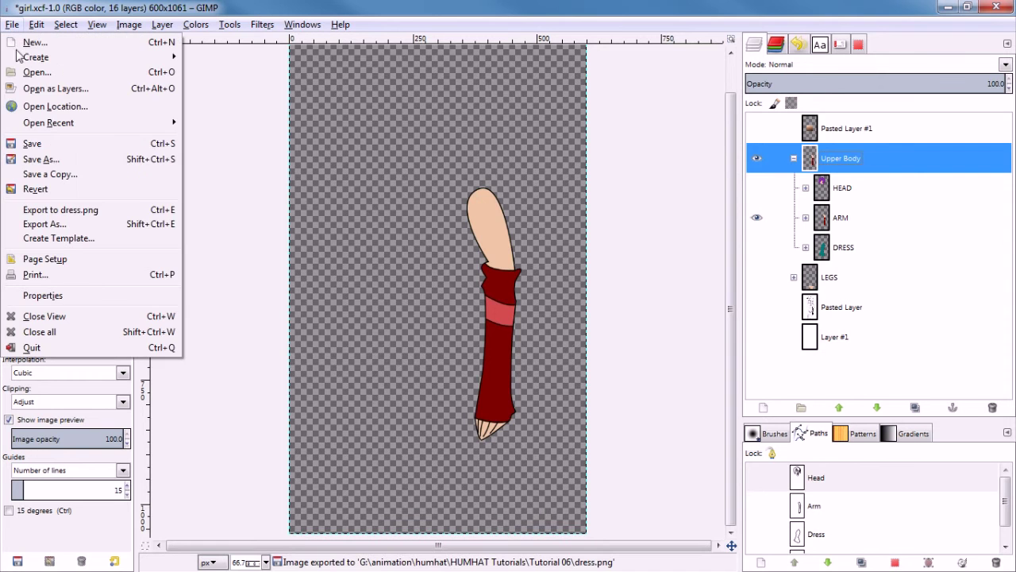
{"action": "left_click", "coordinate": [49, 224]}
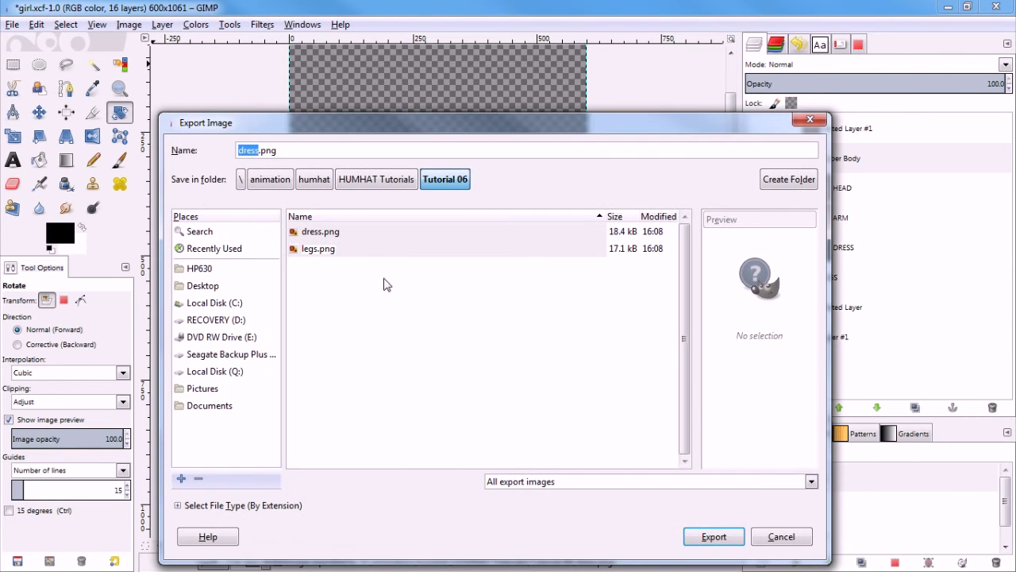
{"action": "type", "text": "arm"}
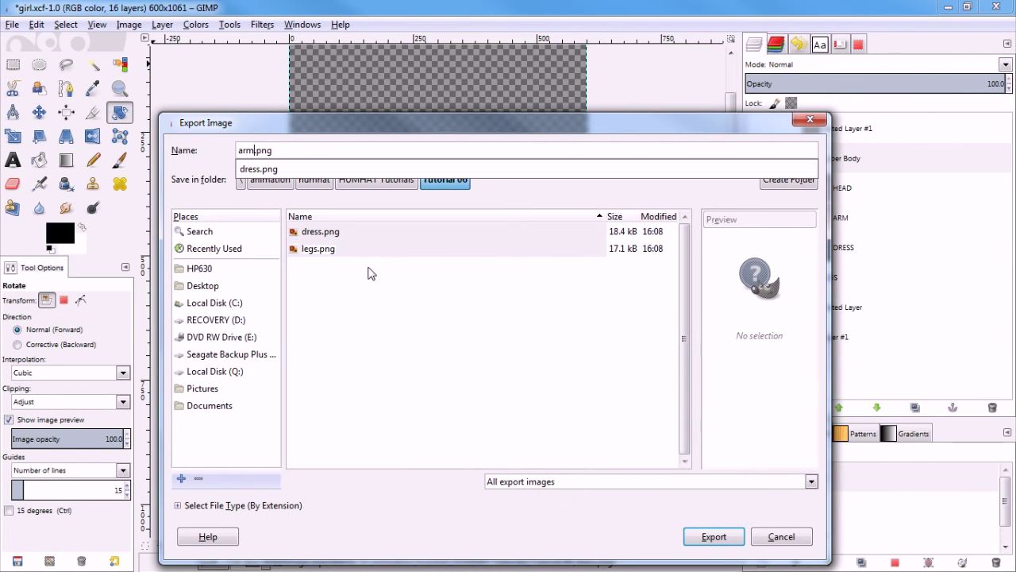
{"action": "key", "text": "Return"}
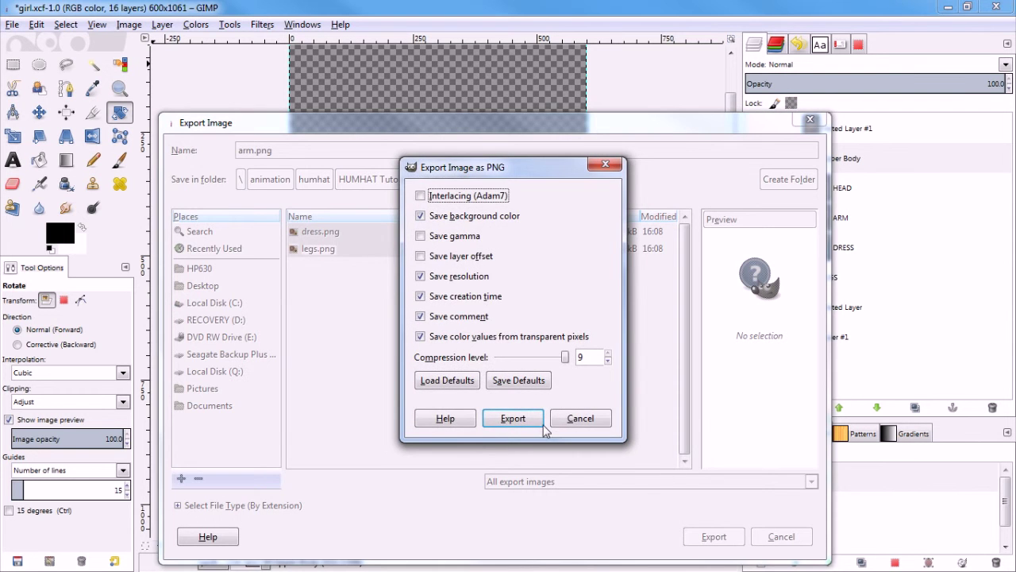
{"action": "left_click", "coordinate": [534, 421]}
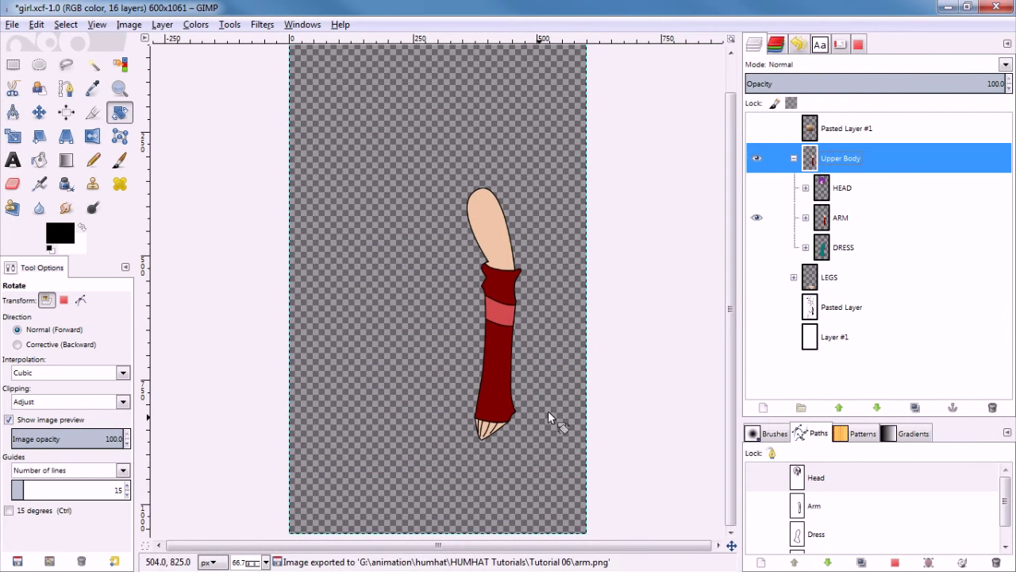
Step: Show only the HEAD layer and export it as head.png
{"action": "left_click", "coordinate": [757, 218]}
{"action": "left_click", "coordinate": [756, 188]}
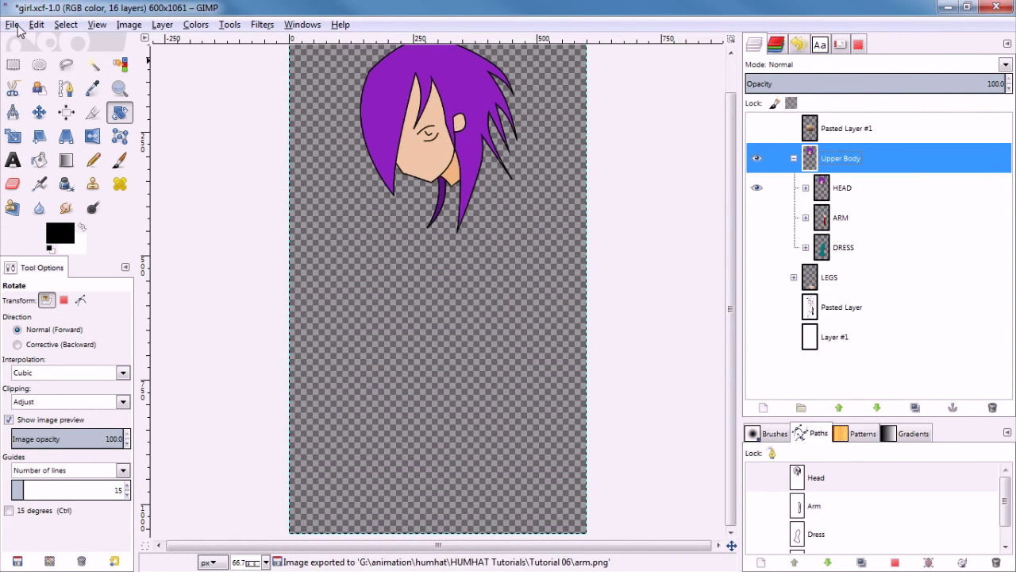
{"action": "left_click", "coordinate": [13, 25]}
{"action": "left_click", "coordinate": [45, 224]}
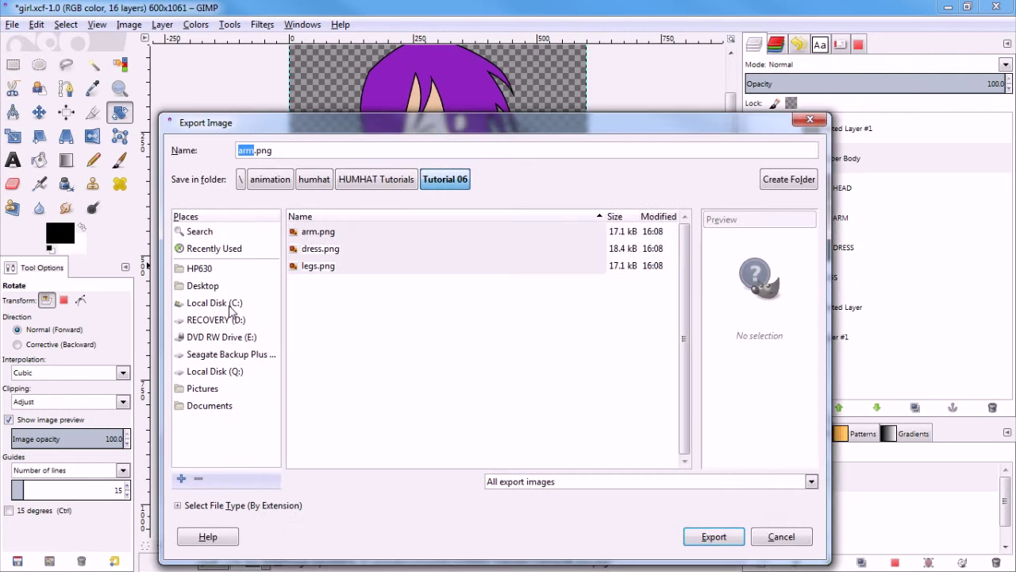
{"action": "type", "text": "head"}
{"action": "key", "text": "Return"}
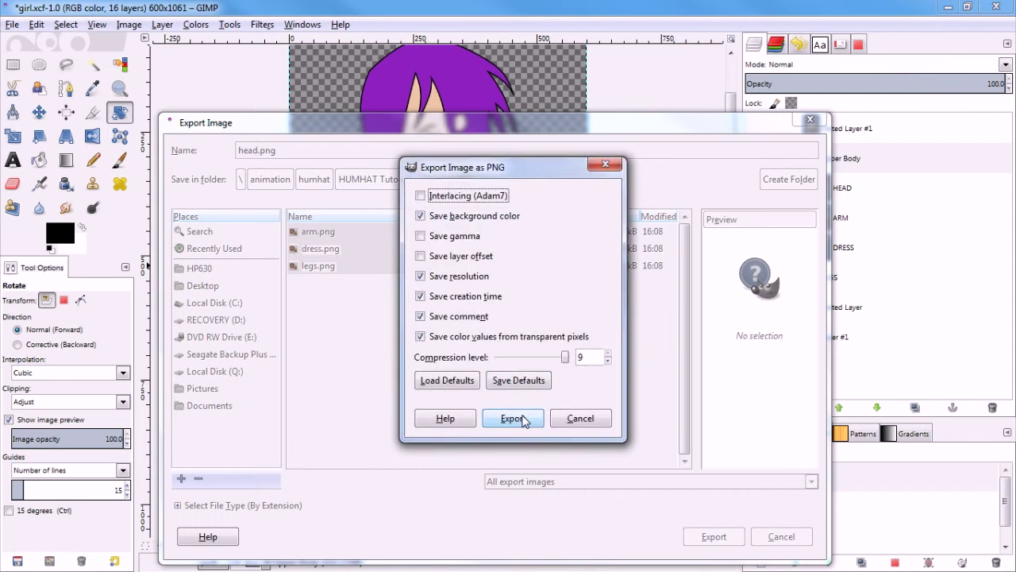
{"action": "left_click", "coordinate": [517, 418]}
{"action": "scroll", "coordinate": [576, 216], "scroll_direction": "up", "scroll_amount": 1}
Step: Select the Skeleton layer in the Layers panel to show its parameters and bones
{"action": "scroll", "coordinate": [574, 218], "scroll_direction": "down", "scroll_amount": 2}
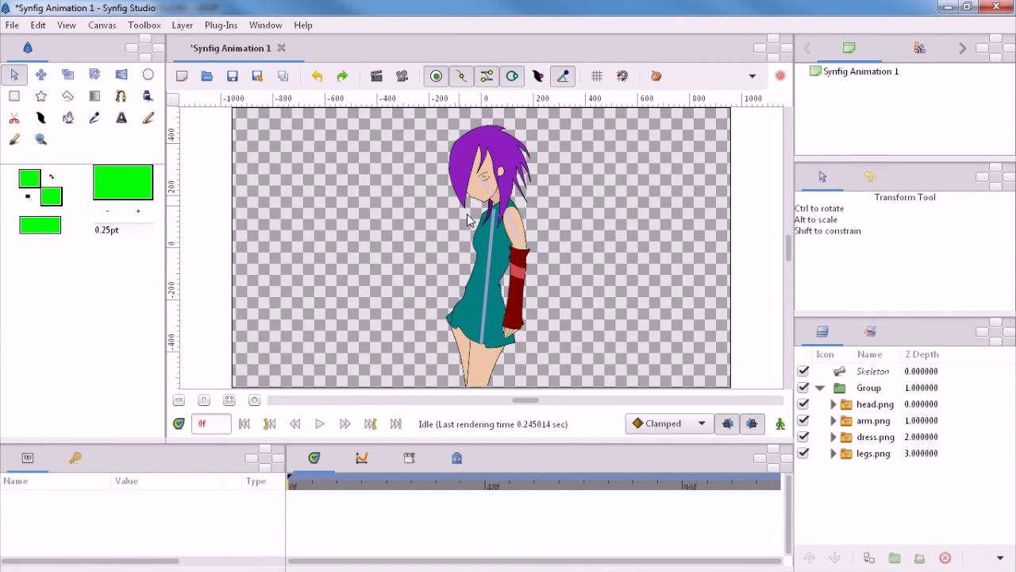
{"action": "double_click", "coordinate": [871, 374]}
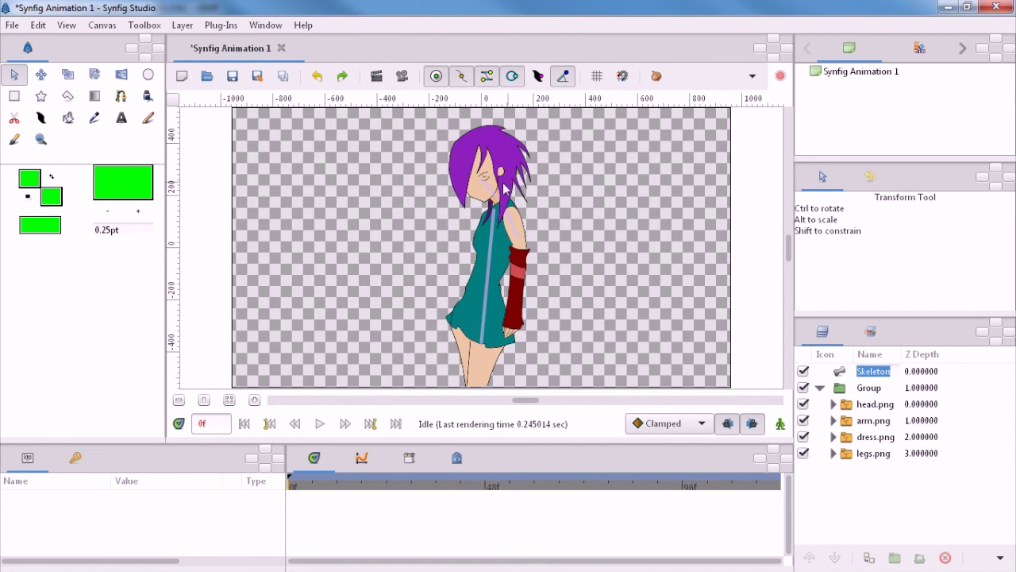
{"action": "scroll", "coordinate": [508, 195], "scroll_direction": "up", "scroll_amount": 3}
{"action": "scroll", "coordinate": [497, 203], "scroll_direction": "down", "scroll_amount": 2}
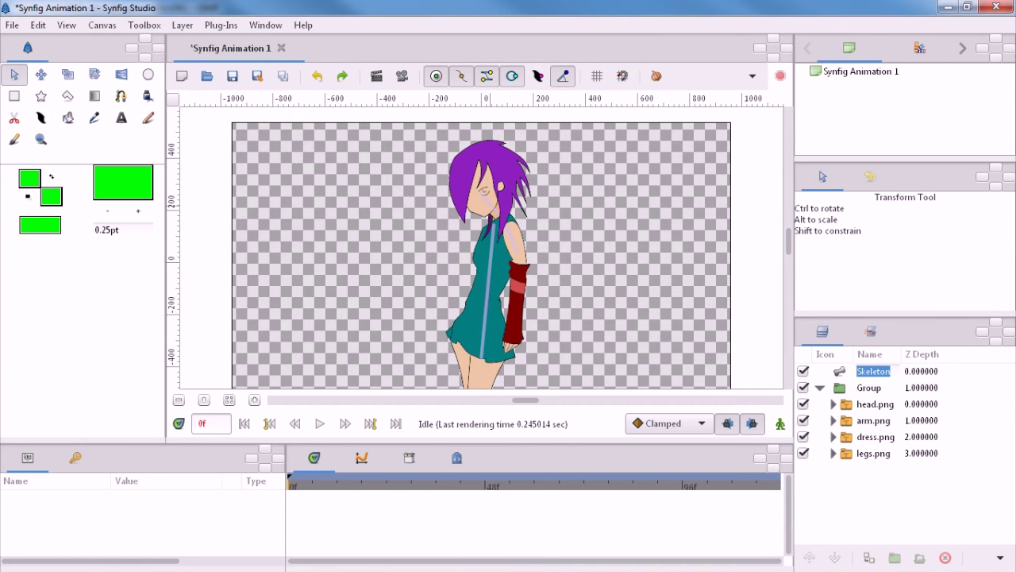
{"action": "key", "text": "Return"}
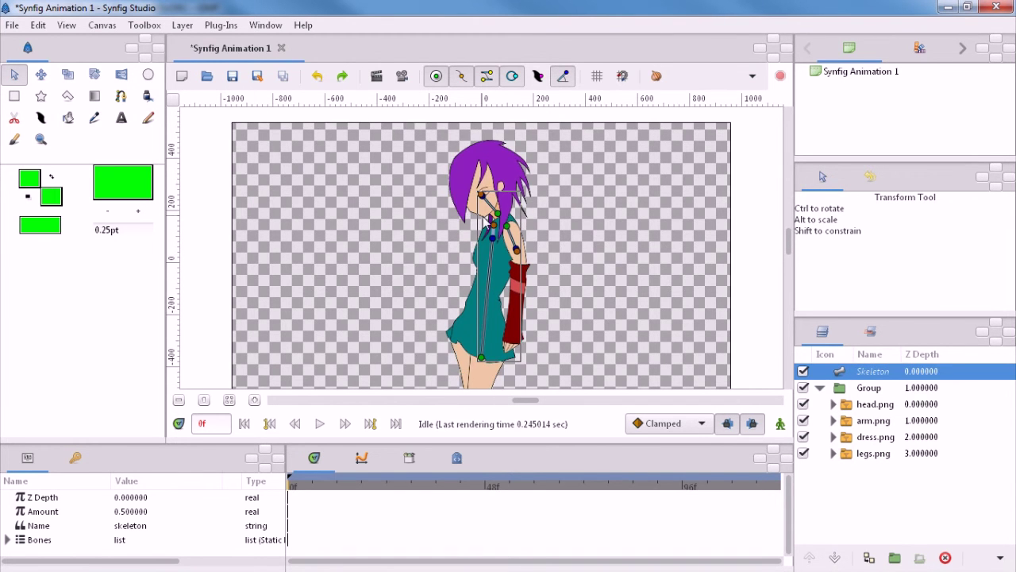
Step: Drag the spine, arm and head bone tips onto the body, hanging arm and face
{"action": "scroll", "coordinate": [493, 222], "scroll_direction": "up", "scroll_amount": 3}
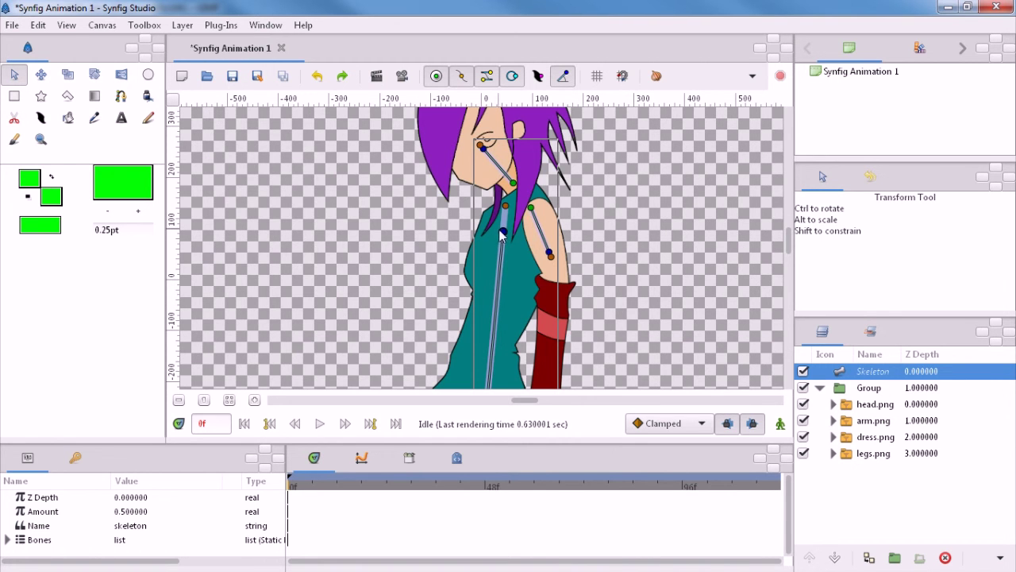
{"action": "left_click_drag", "start_coordinate": [501, 231], "coordinate": [484, 230]}
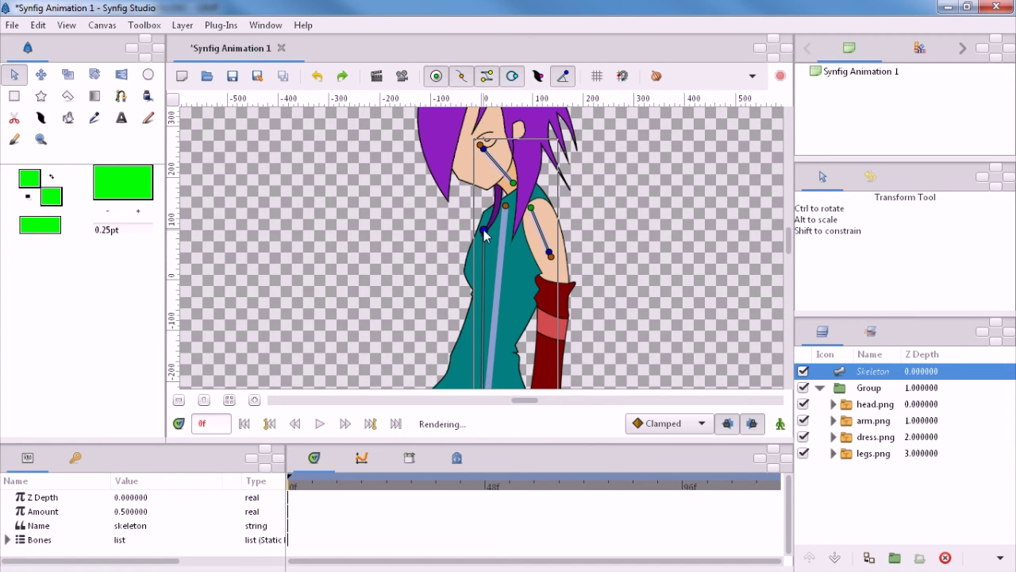
{"action": "left_click_drag", "start_coordinate": [485, 232], "coordinate": [501, 230]}
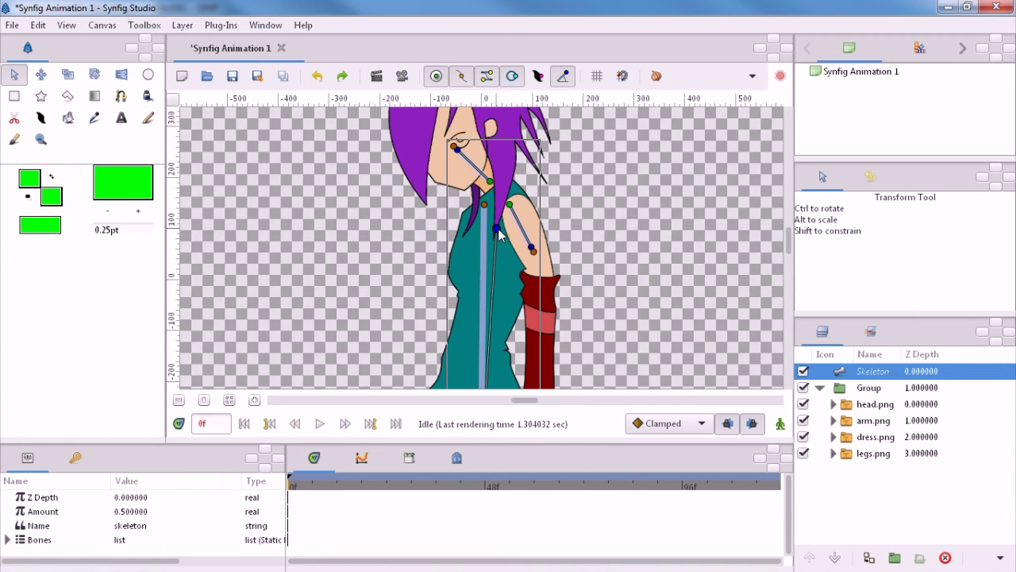
{"action": "left_click_drag", "start_coordinate": [551, 250], "coordinate": [530, 255]}
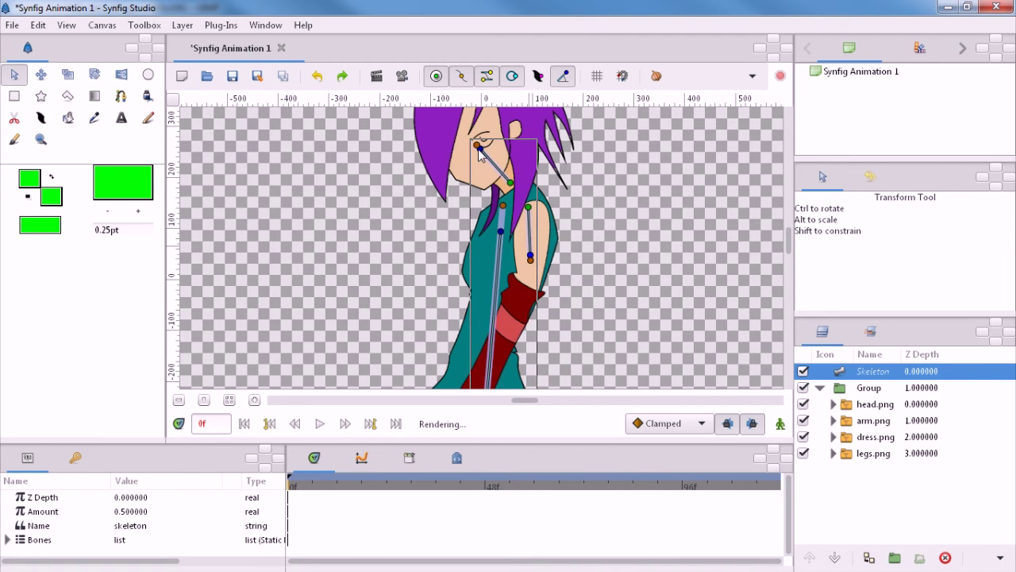
{"action": "left_click_drag", "start_coordinate": [478, 149], "coordinate": [470, 154]}
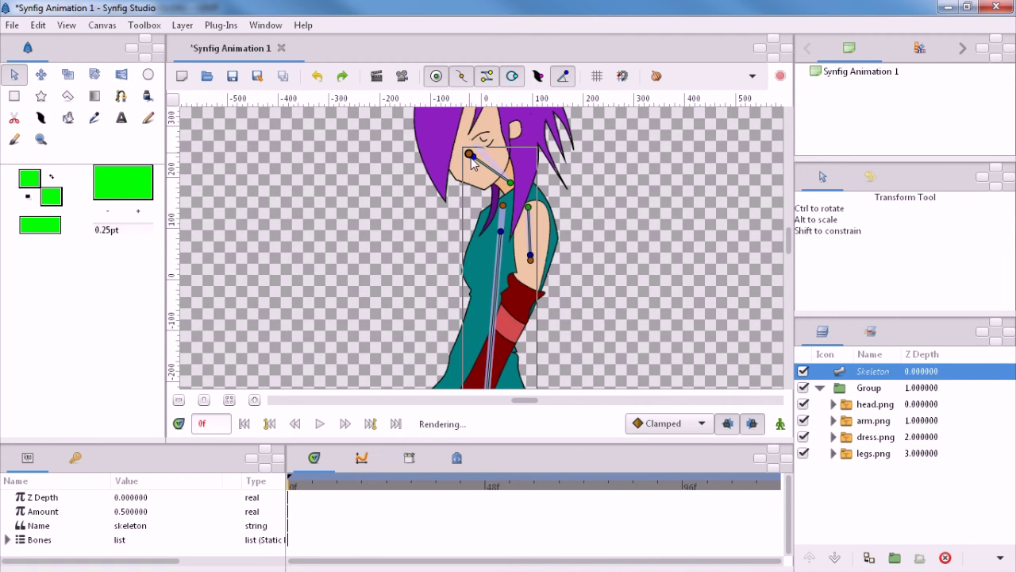
{"action": "scroll", "coordinate": [509, 197], "scroll_direction": "up", "scroll_amount": 1}
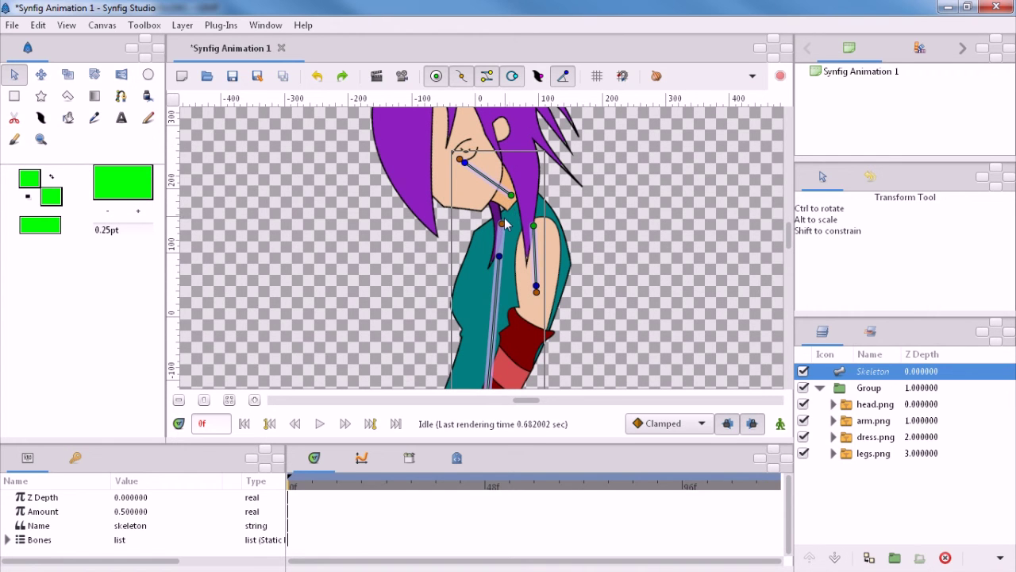
{"action": "scroll", "coordinate": [505, 224], "scroll_direction": "down", "scroll_amount": 2}
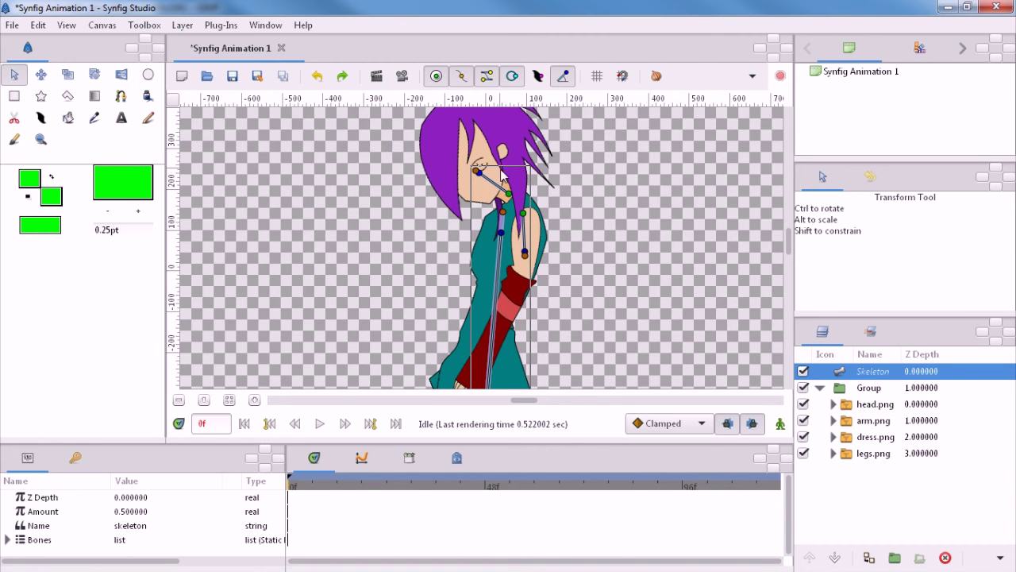
{"action": "scroll", "coordinate": [499, 179], "scroll_direction": "down", "scroll_amount": 2}
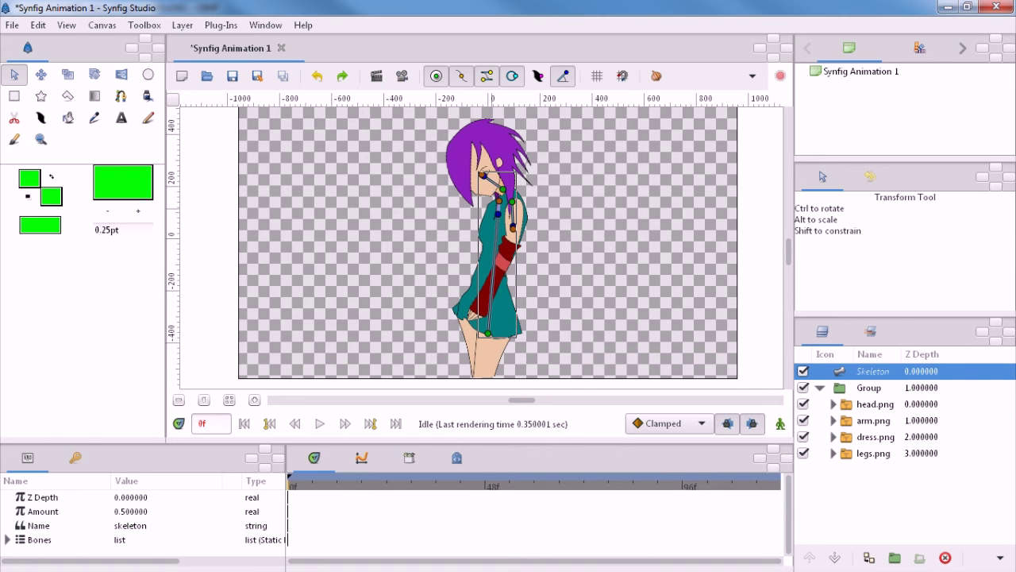
{"action": "key", "text": "ctrl+z"}
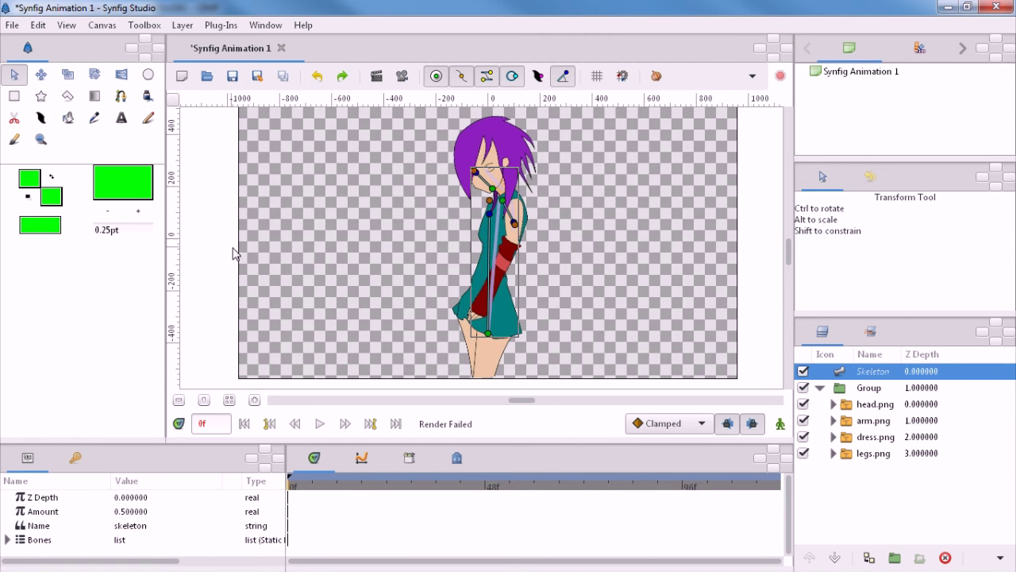
{"action": "key", "text": "ctrl+z"}
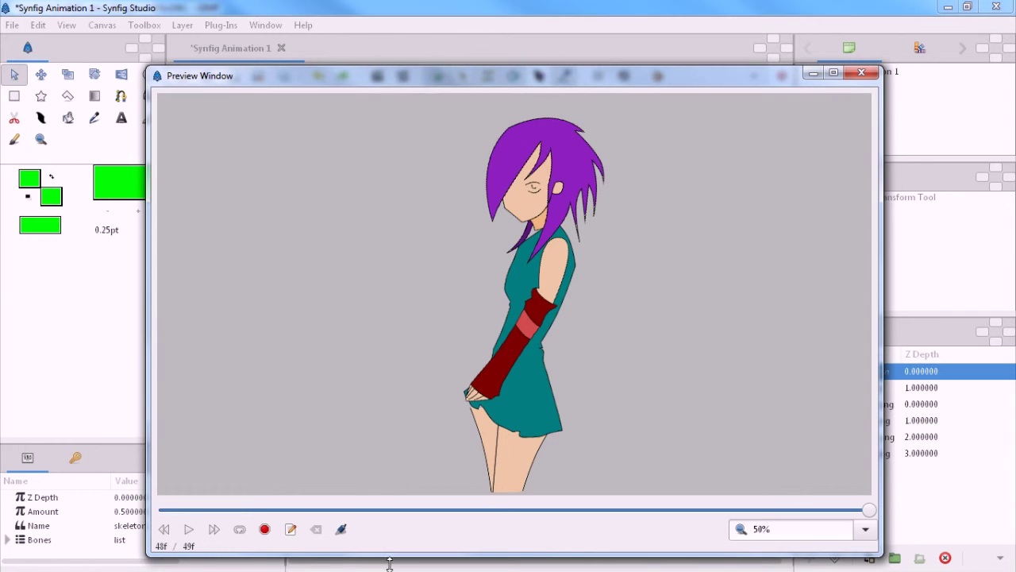
Step: Play the rendered preview in the Preview Window, then replay it from the start
{"action": "left_click", "coordinate": [191, 533]}
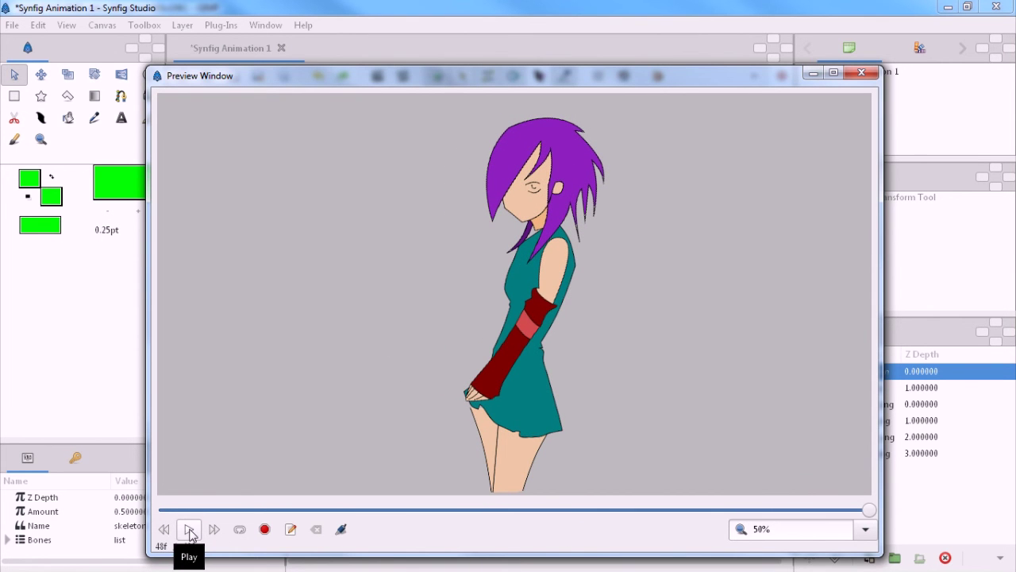
{"action": "left_click", "coordinate": [190, 532]}
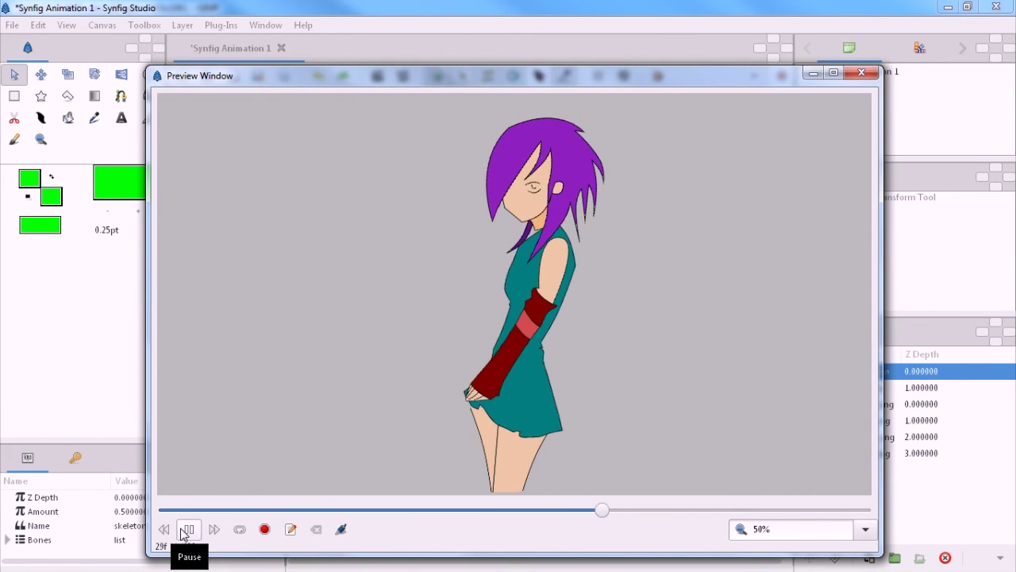